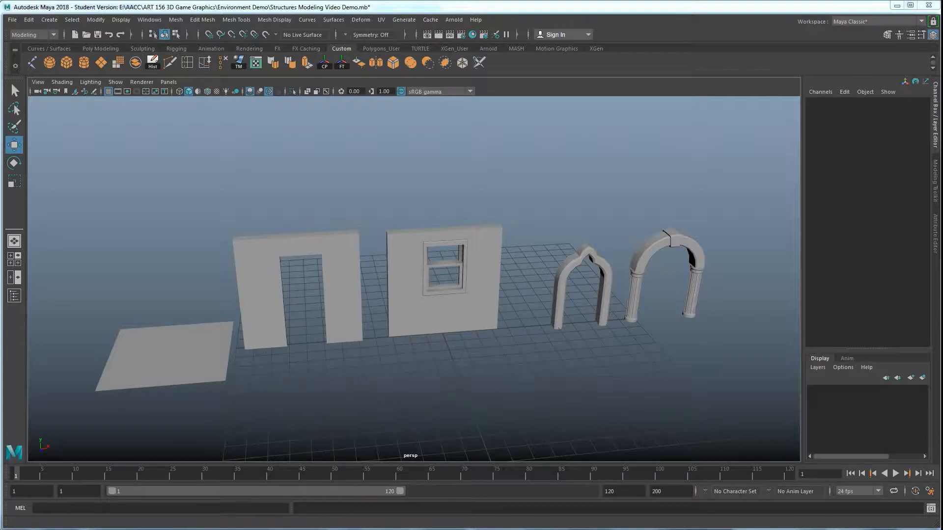
- Switch to the empty untitled scene and set its linear working unit to meter in the saved preferences
{"action": "mouse_move", "coordinate": [176, 527]}
{"action": "left_click", "coordinate": [595, 499]}
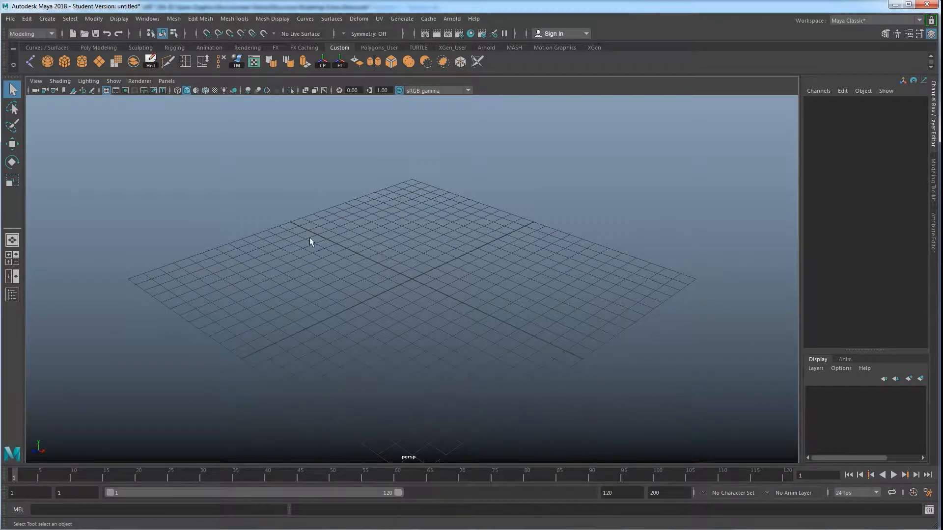
{"action": "left_click", "coordinate": [151, 19]}
{"action": "mouse_move", "coordinate": [179, 112]}
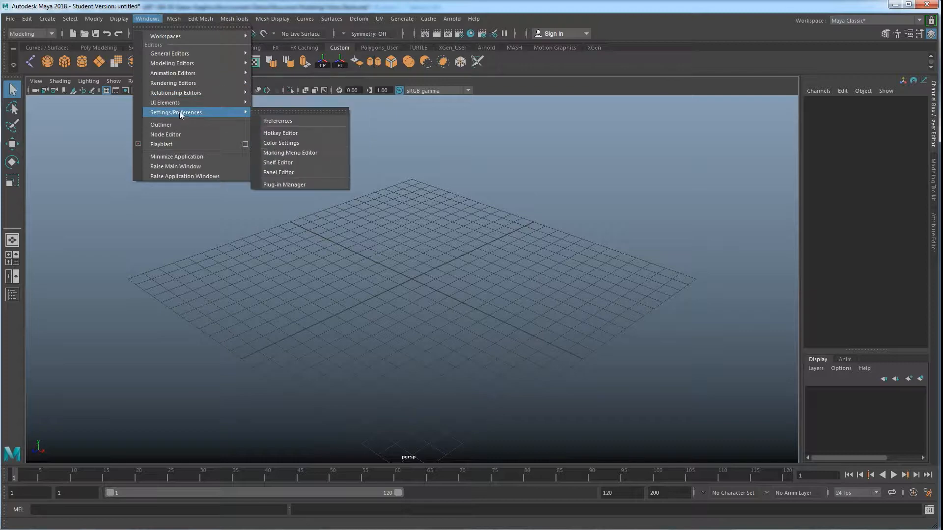
{"action": "left_click", "coordinate": [282, 122]}
{"action": "left_click", "coordinate": [278, 297]}
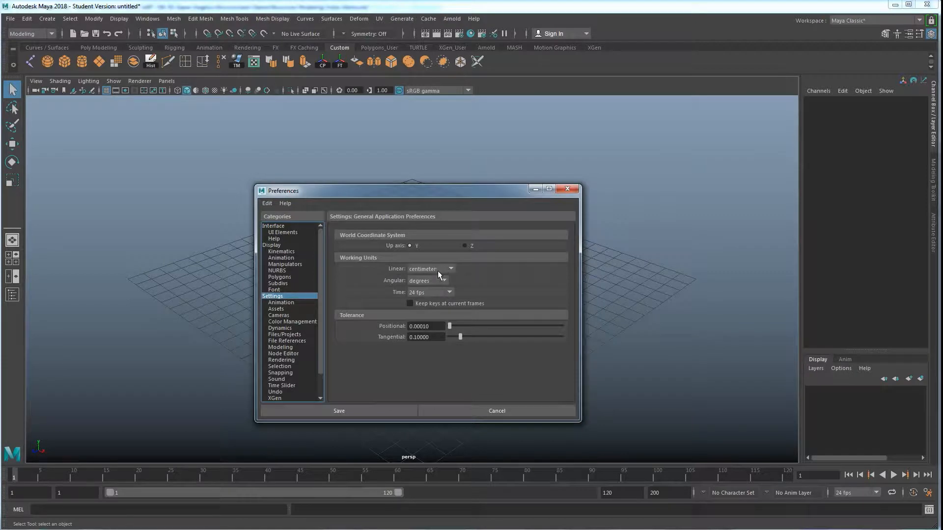
{"action": "left_click", "coordinate": [451, 269]}
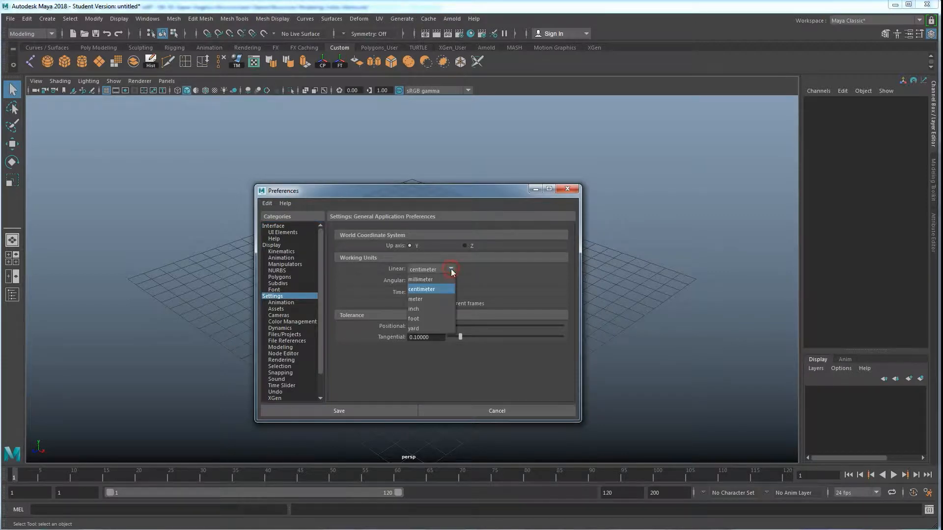
{"action": "left_click", "coordinate": [429, 298]}
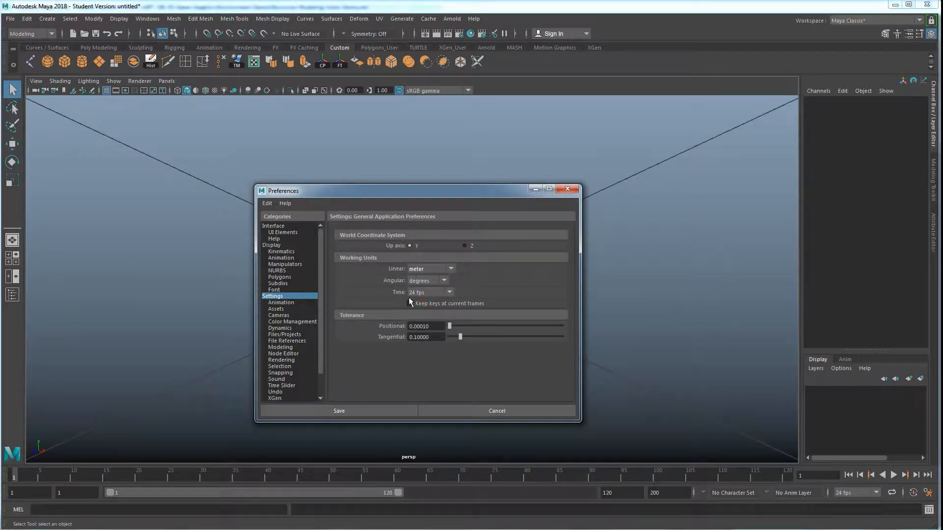
{"action": "left_click", "coordinate": [373, 408]}
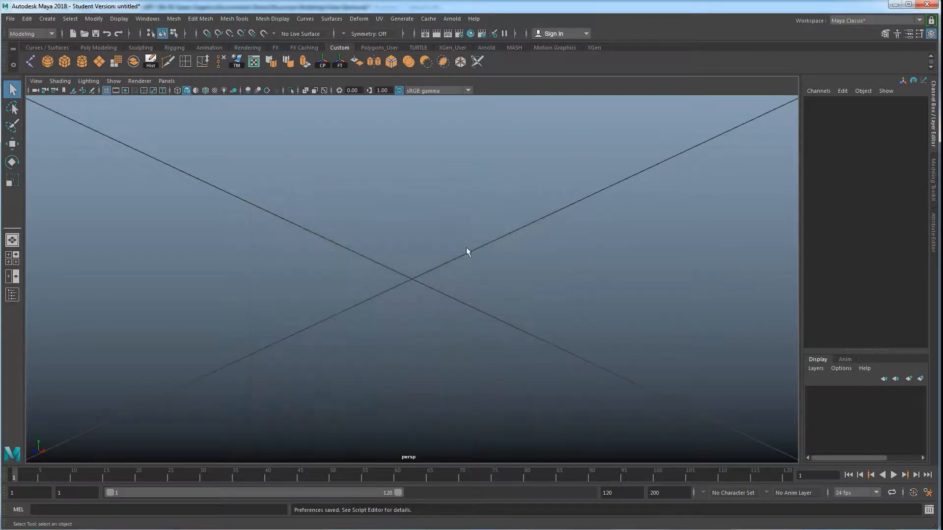
- Open the Export Selection options, try Maya ASCII as the file type, and return it to FBX export
{"action": "scroll", "coordinate": [394, 271], "scroll_direction": "down", "scroll_amount": 12}
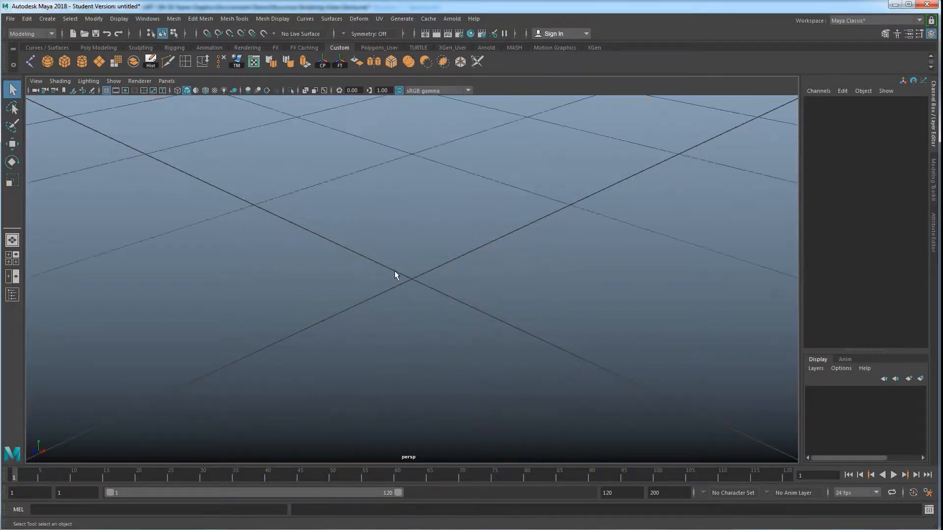
{"action": "scroll", "coordinate": [394, 271], "scroll_direction": "down", "scroll_amount": 6}
{"action": "left_click_drag", "start_coordinate": [406, 311], "coordinate": [412, 272], "text": "alt"}
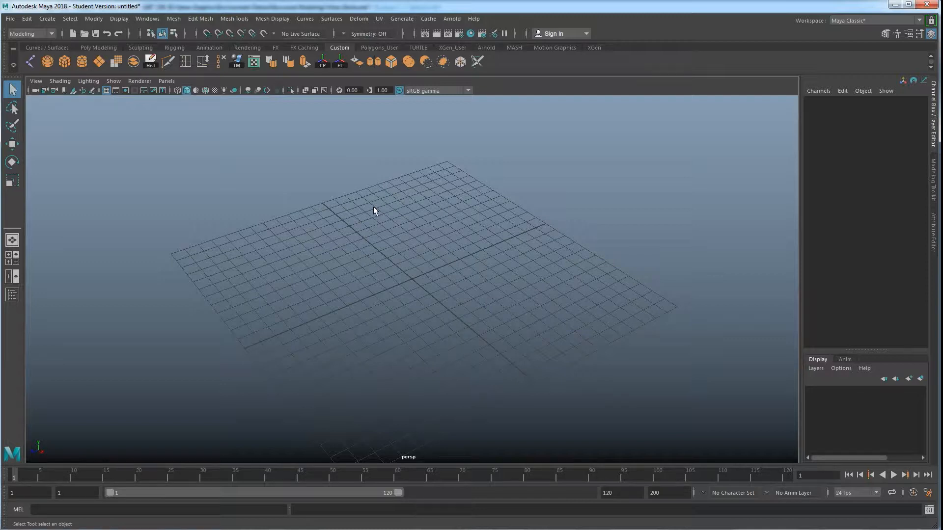
{"action": "left_click", "coordinate": [11, 19]}
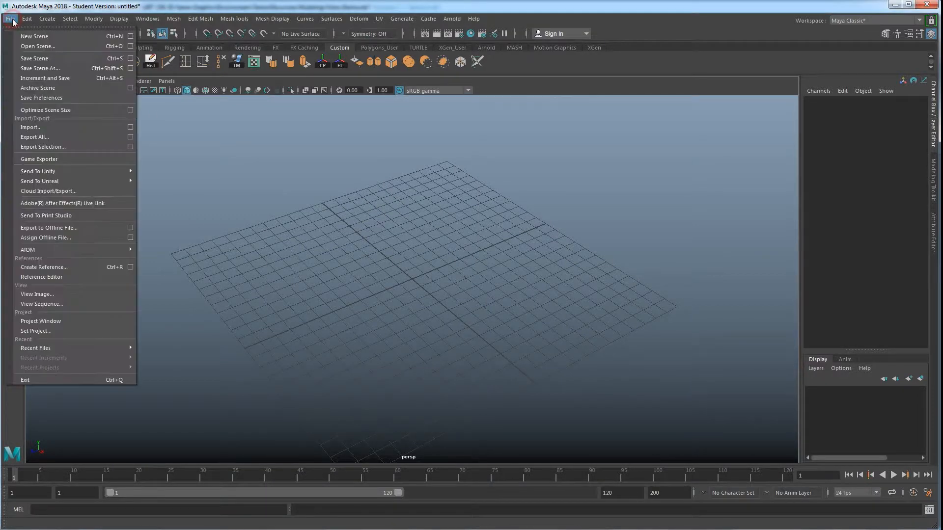
{"action": "left_click", "coordinate": [63, 147]}
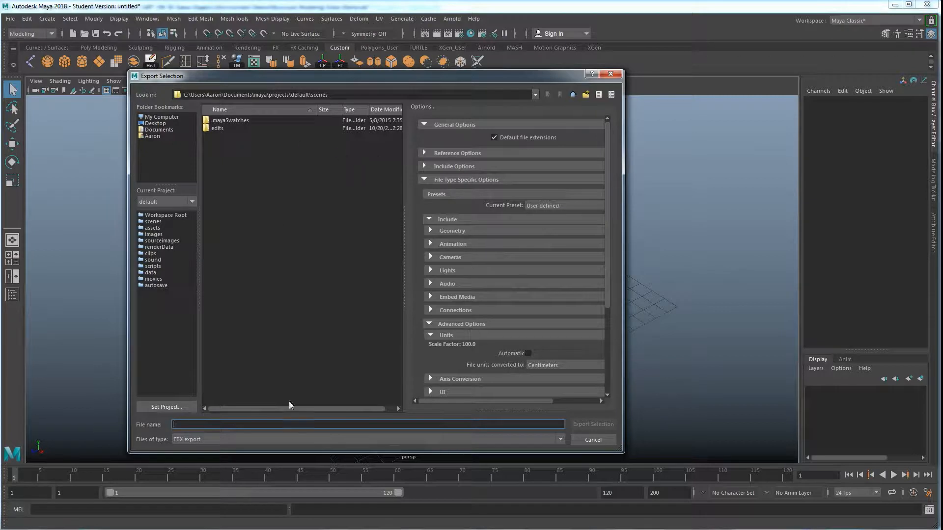
{"action": "left_click", "coordinate": [278, 440]}
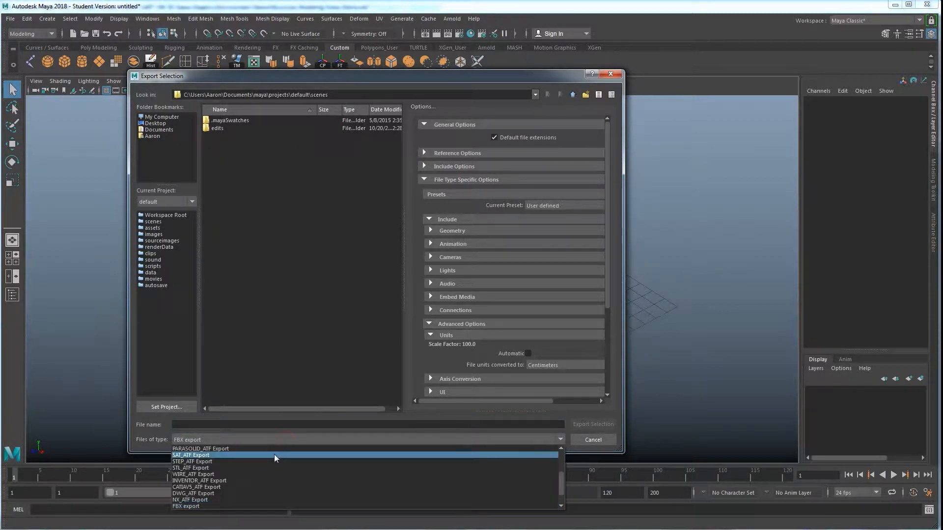
{"action": "left_click", "coordinate": [263, 448]}
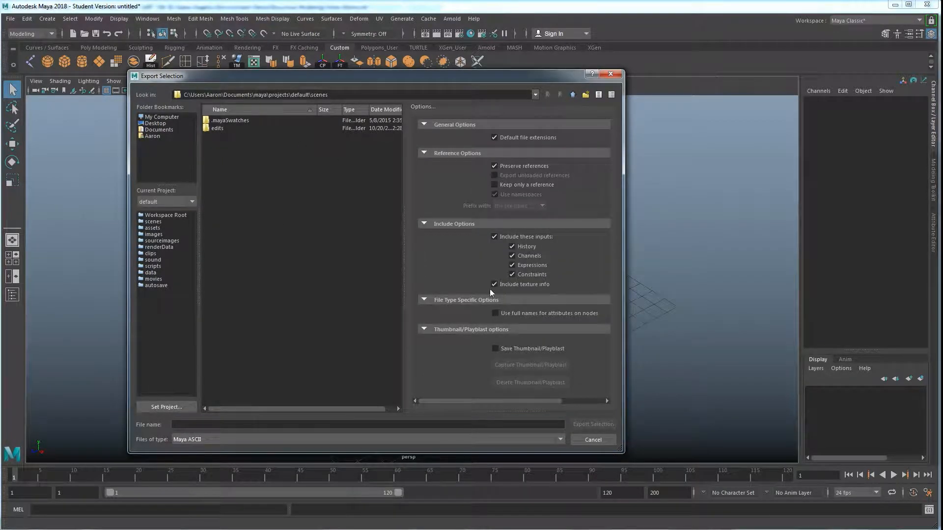
{"action": "left_click", "coordinate": [288, 445]}
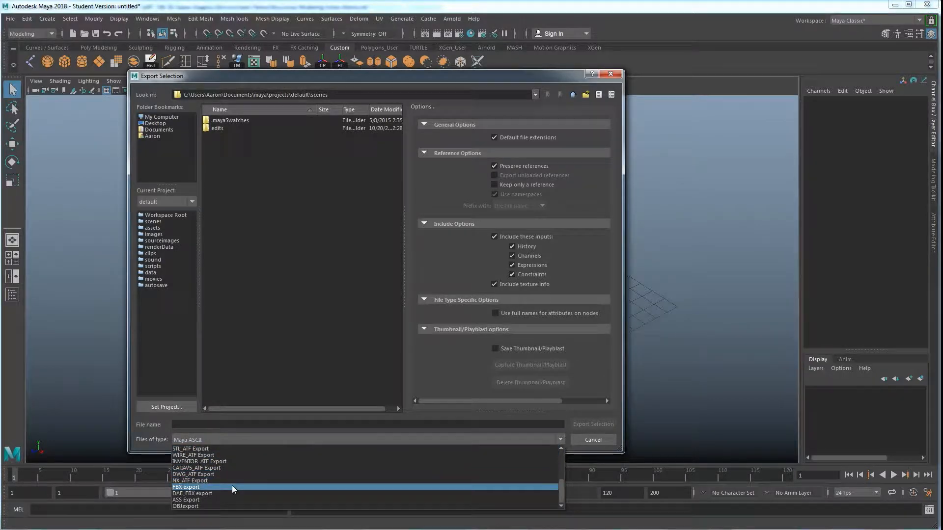
{"action": "left_click", "coordinate": [232, 485]}
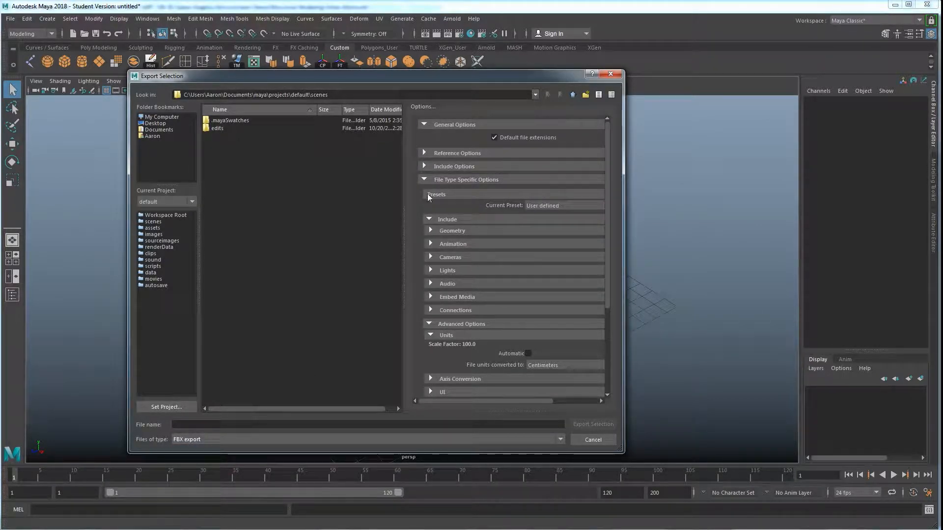
- In the FBX export's advanced unit options, set the file units to convert to Centimeters without Automatic, and cancel the export
{"action": "left_click", "coordinate": [440, 324]}
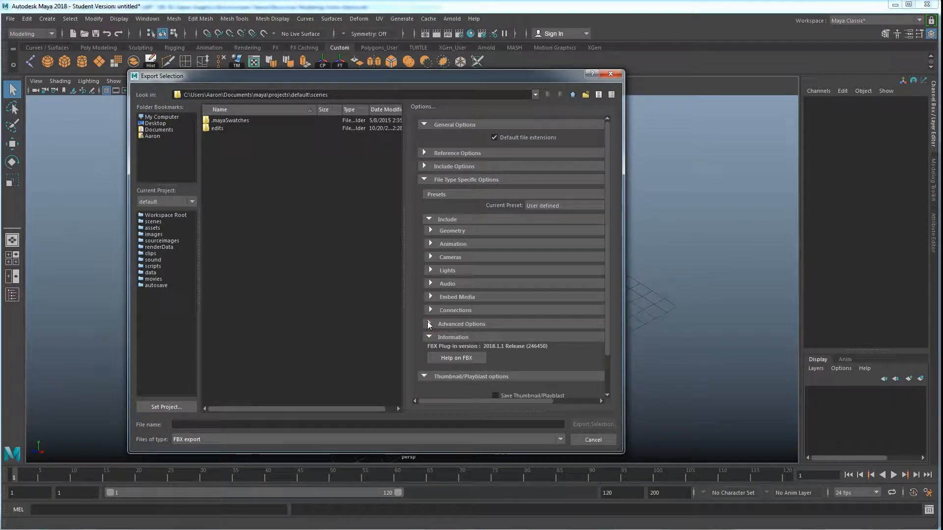
{"action": "left_click", "coordinate": [429, 324]}
{"action": "left_click", "coordinate": [448, 335]}
{"action": "left_click", "coordinate": [450, 336]}
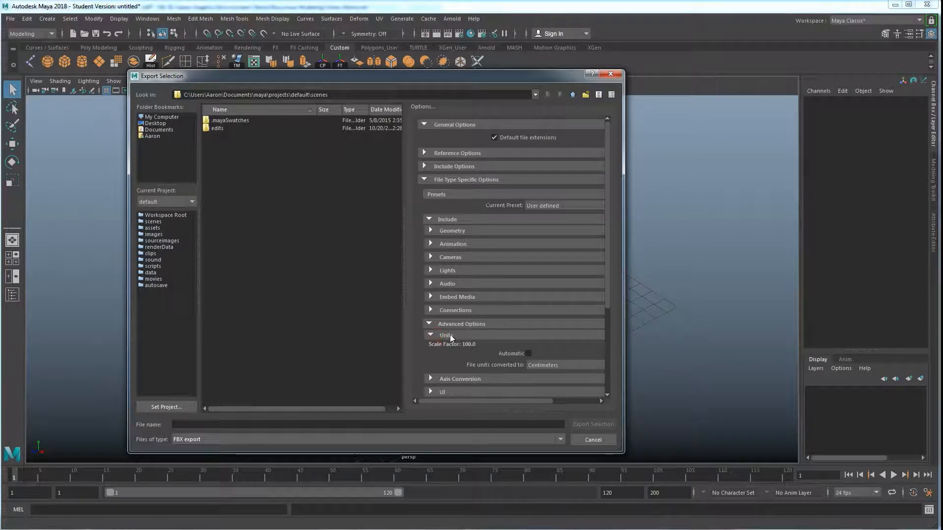
{"action": "left_click", "coordinate": [528, 353]}
{"action": "left_click", "coordinate": [528, 354]}
{"action": "left_click", "coordinate": [540, 365]}
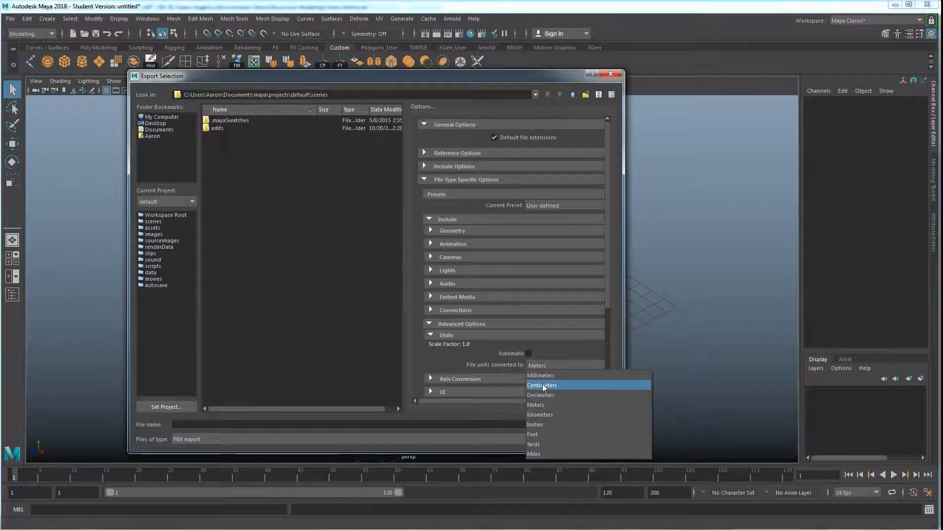
{"action": "left_click", "coordinate": [543, 385]}
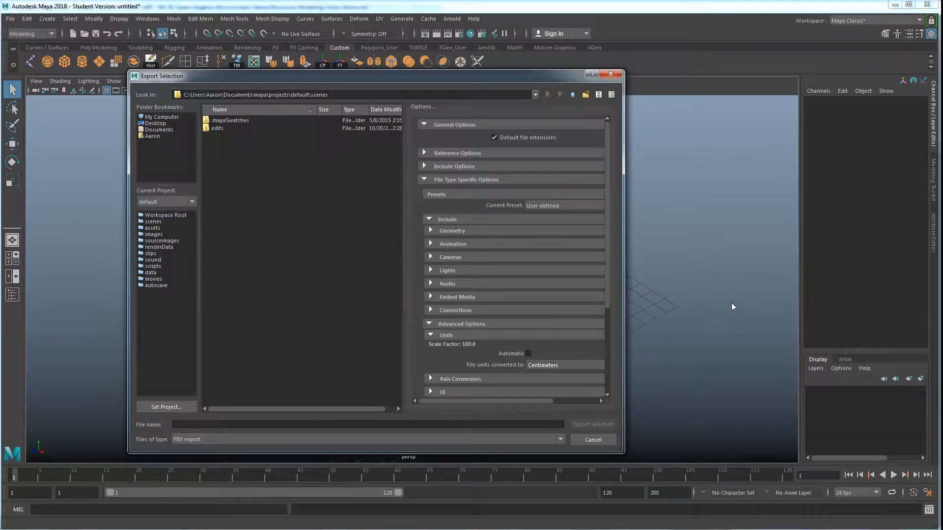
{"action": "left_click", "coordinate": [607, 440]}
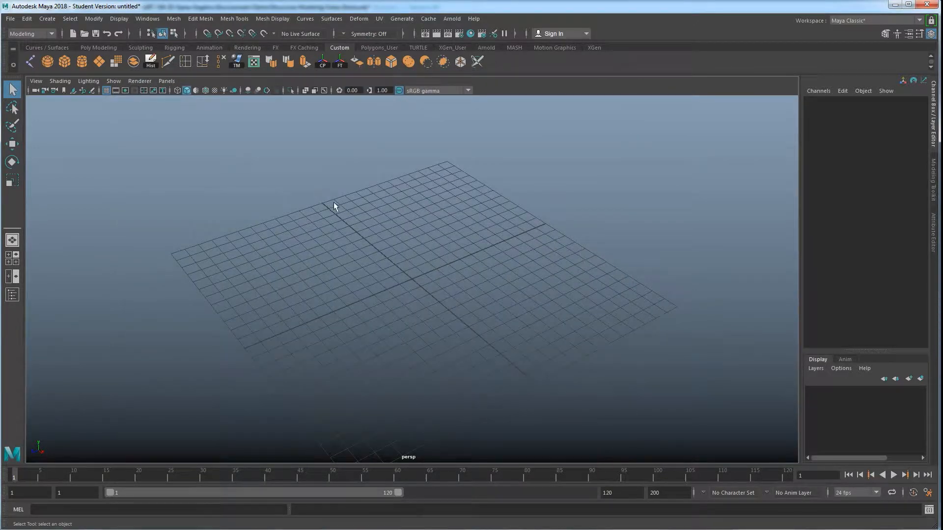
- Create a polygon cube at the origin with Scale Y 2 and Translate Y 1 so it stands on the grid
{"action": "left_click", "coordinate": [64, 61]}
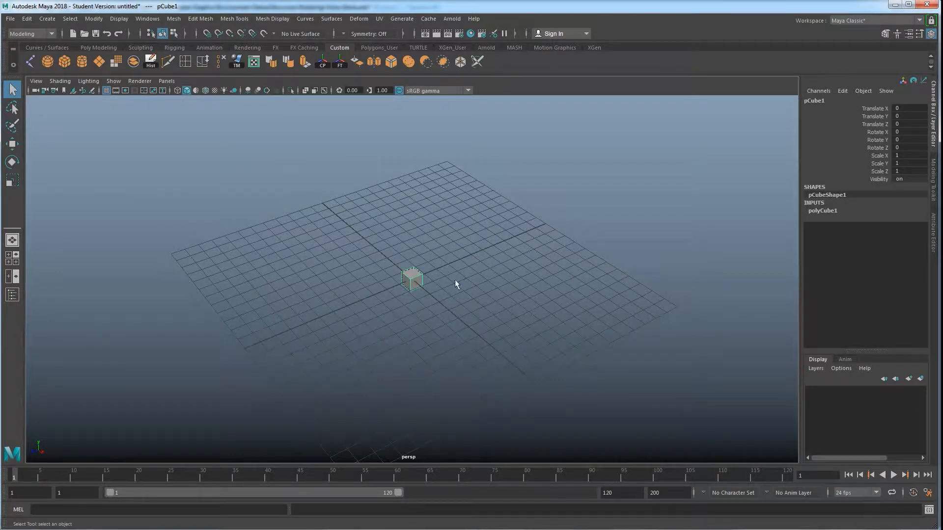
{"action": "double_click", "coordinate": [905, 164]}
{"action": "type", "text": "2"}
{"action": "key", "text": "Return"}
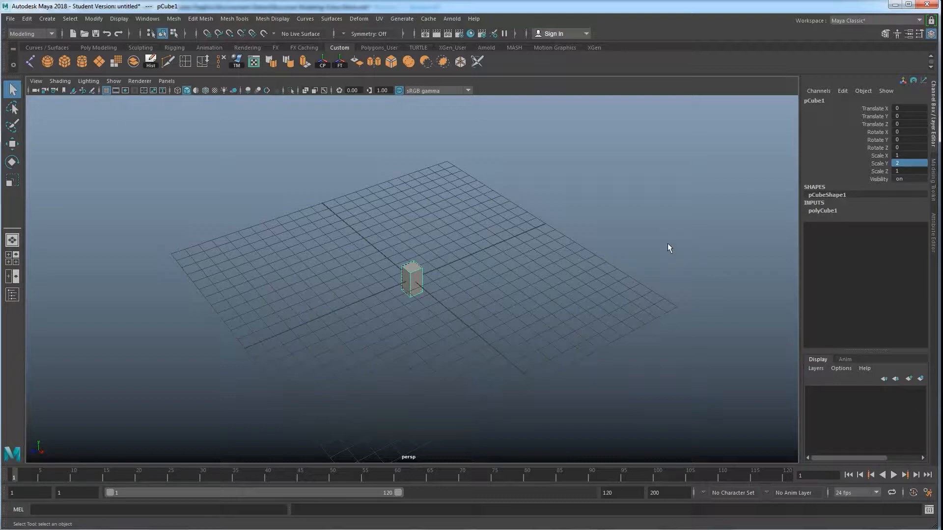
{"action": "left_click_drag", "start_coordinate": [431, 330], "coordinate": [401, 289], "text": "alt"}
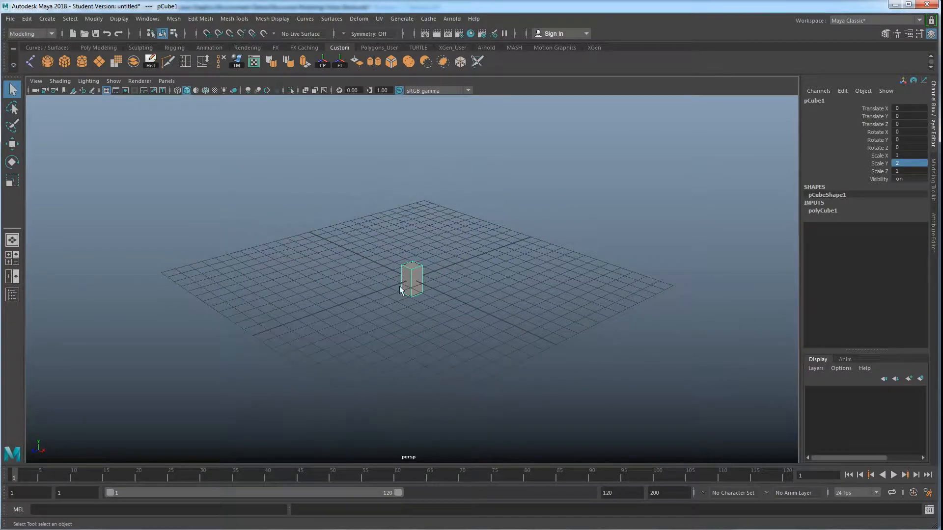
{"action": "double_click", "coordinate": [916, 116]}
{"action": "type", "text": "1"}
{"action": "key", "text": "Return"}
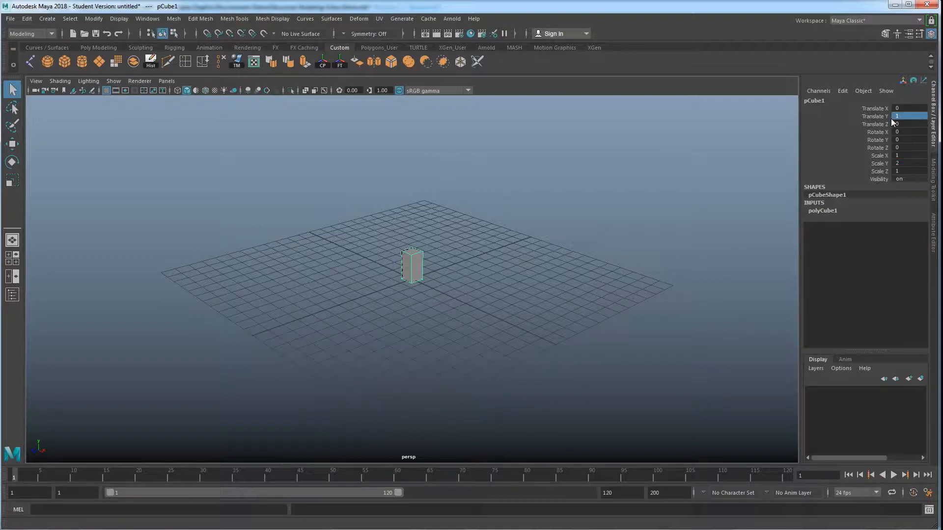
- Narrow the box to person-like proportions with Scale X 0.3 and Scale Z 0.6
{"action": "double_click", "coordinate": [904, 156]}
{"action": "key", "text": "BackSpace"}
{"action": "type", "text": ".3"}
{"action": "double_click", "coordinate": [897, 170]}
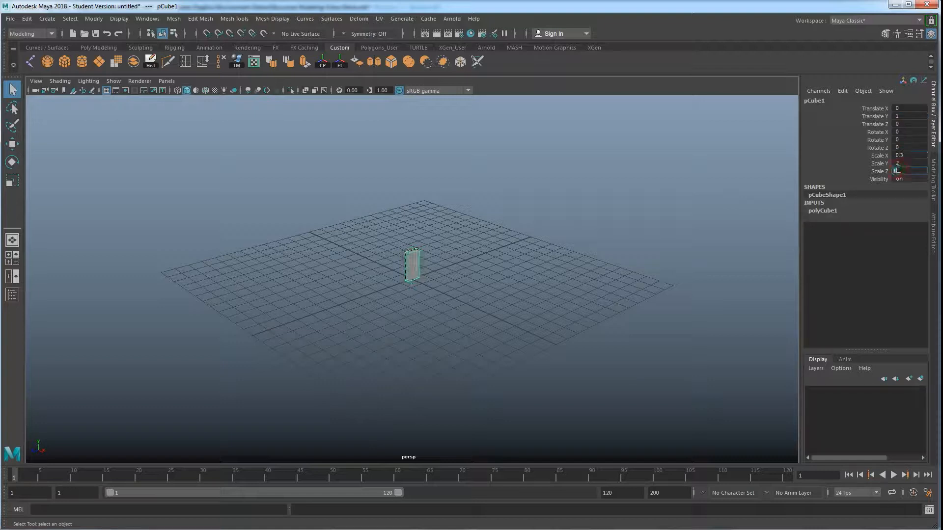
{"action": "key", "text": "BackSpace"}
{"action": "type", "text": ".6"}
{"action": "key", "text": "Return"}
{"action": "mouse_move", "coordinate": [502, 272]}
{"action": "left_mouse_down", "text": "alt"}
{"action": "mouse_move", "coordinate": [369, 294]}
{"action": "mouse_move", "coordinate": [429, 304]}
{"action": "mouse_move", "coordinate": [467, 221]}
{"action": "left_mouse_up", "text": "alt"}
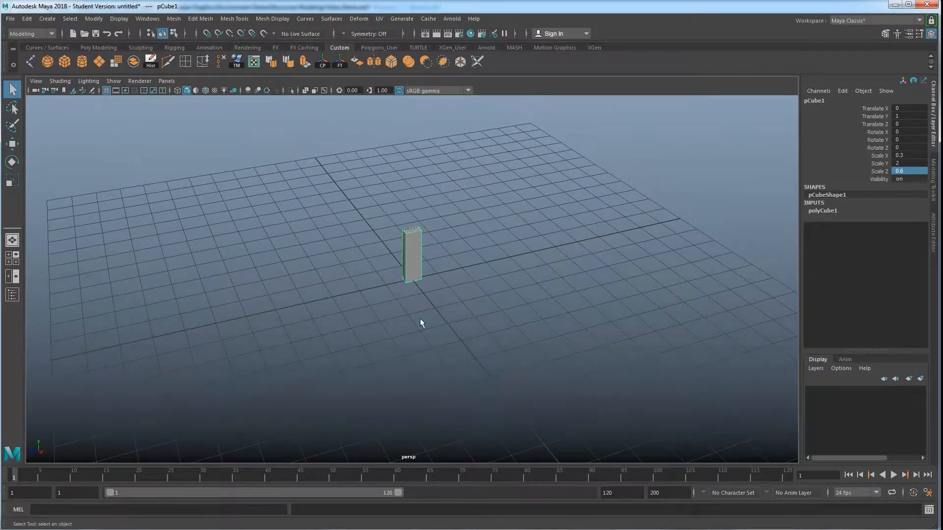
{"action": "left_click_drag", "start_coordinate": [358, 322], "coordinate": [422, 208], "text": "alt"}
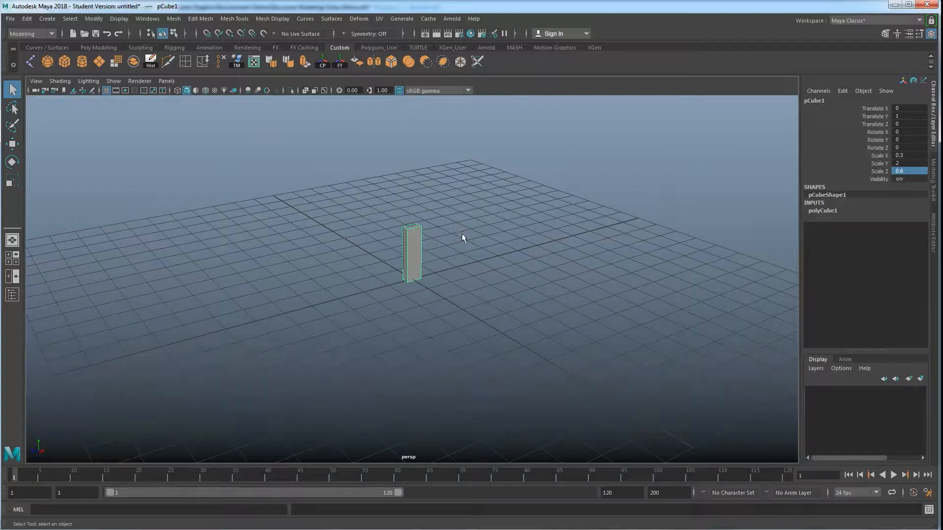
- Select the perspective view's camera and set its Near Clip Plane to 0.010
{"action": "scroll", "coordinate": [463, 236], "scroll_direction": "down", "scroll_amount": 5}
{"action": "left_click_drag", "start_coordinate": [392, 282], "coordinate": [409, 316], "text": "alt"}
{"action": "left_click", "coordinate": [450, 284]}
{"action": "scroll", "coordinate": [423, 311], "scroll_direction": "down", "scroll_amount": 3}
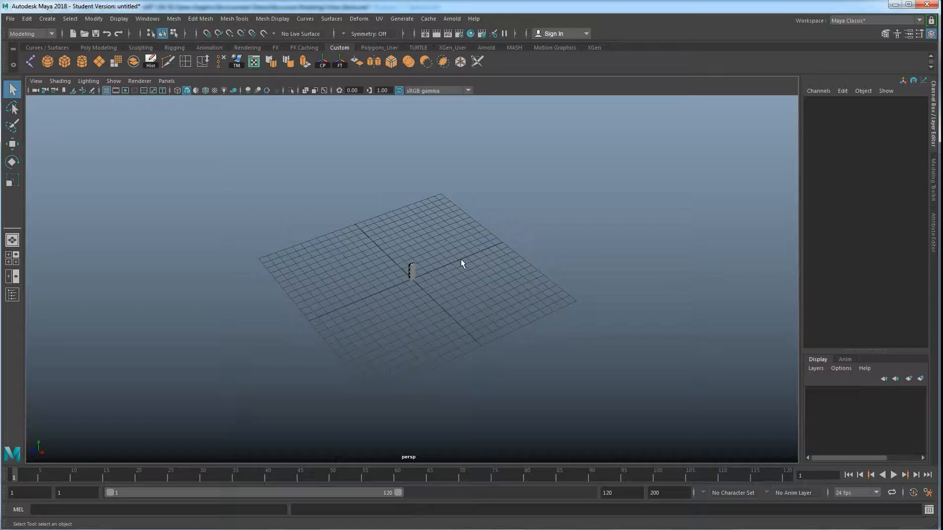
{"action": "left_click", "coordinate": [36, 82]}
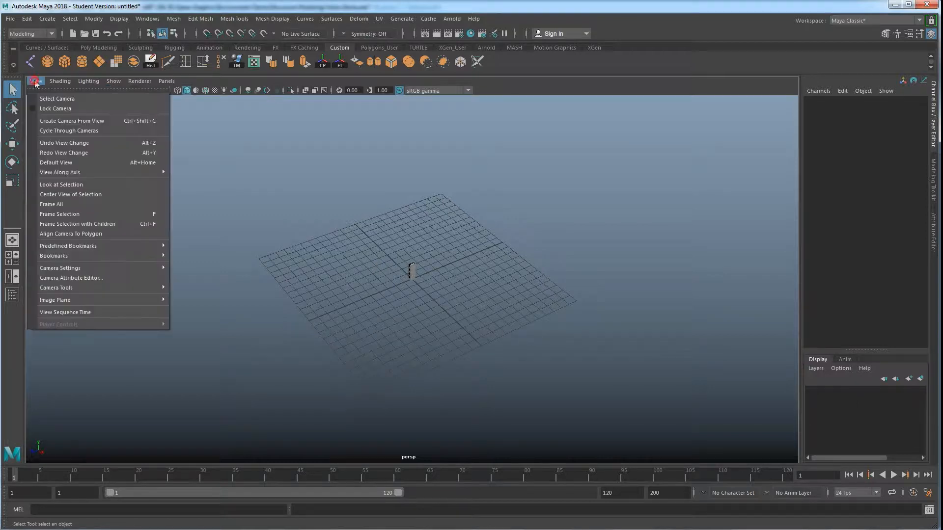
{"action": "left_click", "coordinate": [69, 99]}
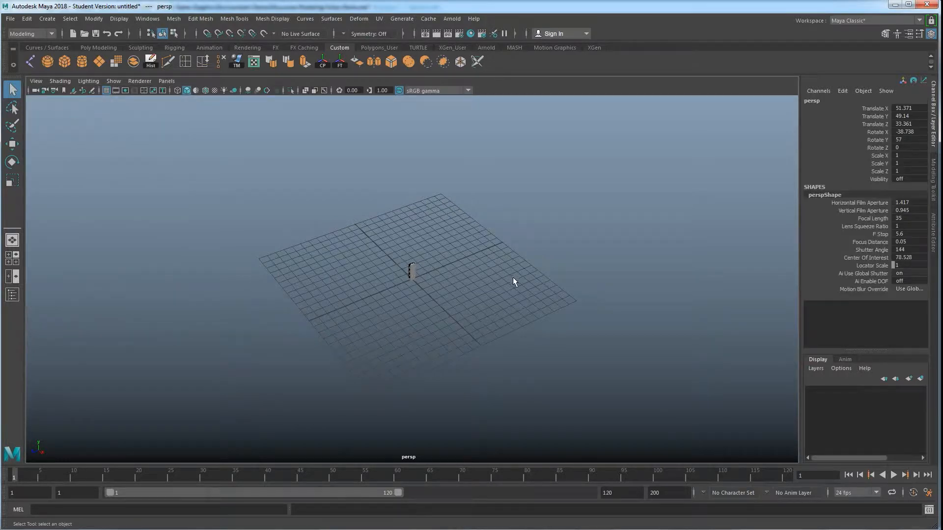
{"action": "left_click", "coordinate": [909, 34]}
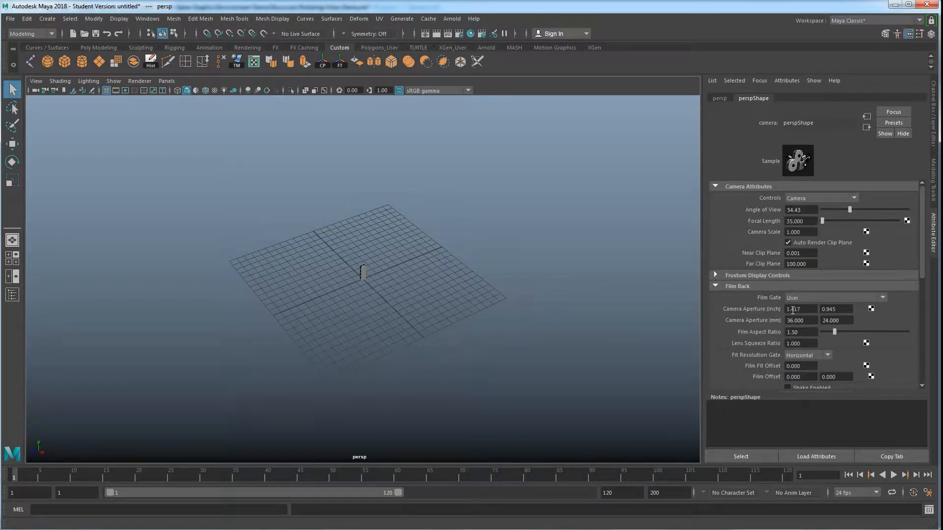
{"action": "left_click", "coordinate": [806, 253]}
{"action": "key", "text": "Return"}
{"action": "left_click", "coordinate": [404, 312]}
{"action": "left_click_drag", "start_coordinate": [404, 313], "coordinate": [406, 311], "text": "alt"}
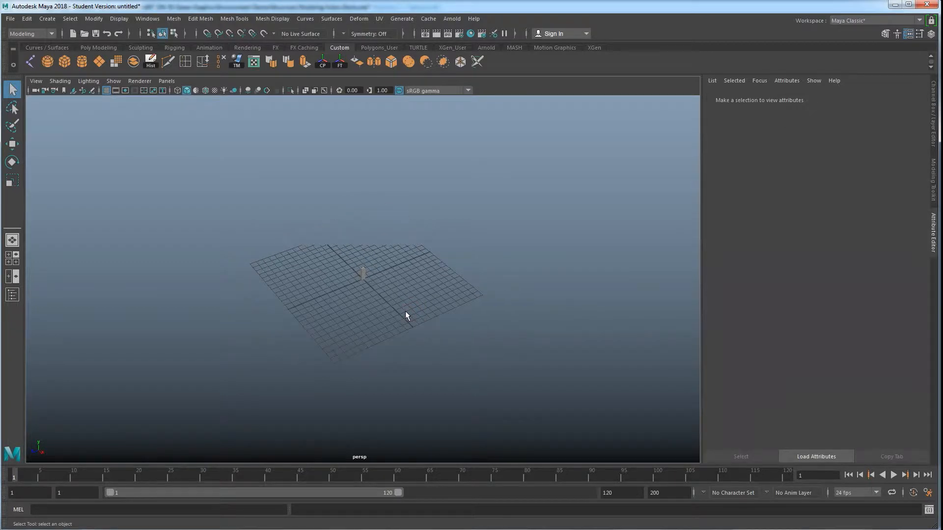
- Reselect the perspective camera by undoing the deselection, and increase its Far Clip Plane
{"action": "key", "text": "ctrl+z"}
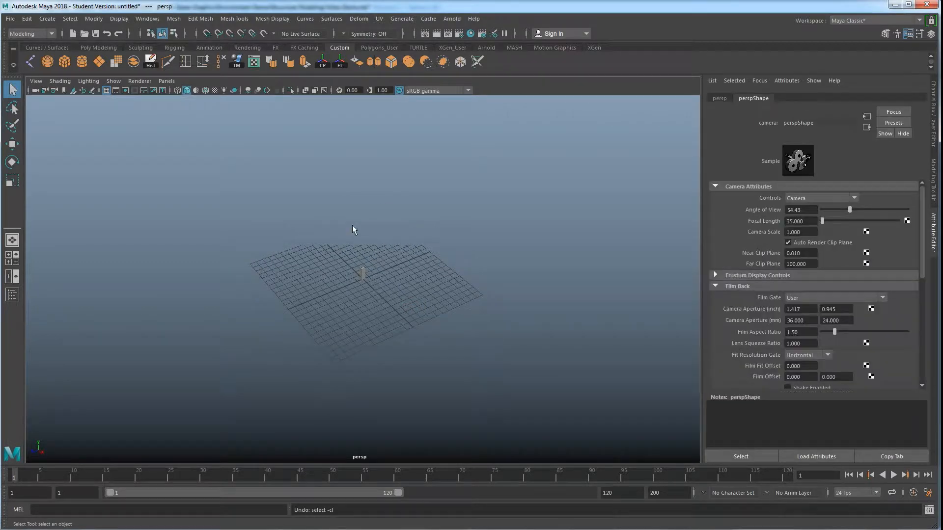
{"action": "left_click", "coordinate": [794, 265]}
{"action": "key", "text": "Return"}
{"action": "left_click", "coordinate": [908, 33]}
{"action": "scroll", "coordinate": [435, 271], "scroll_direction": "up", "scroll_amount": 3}
{"action": "left_click_drag", "start_coordinate": [434, 272], "coordinate": [399, 282], "text": "alt"}
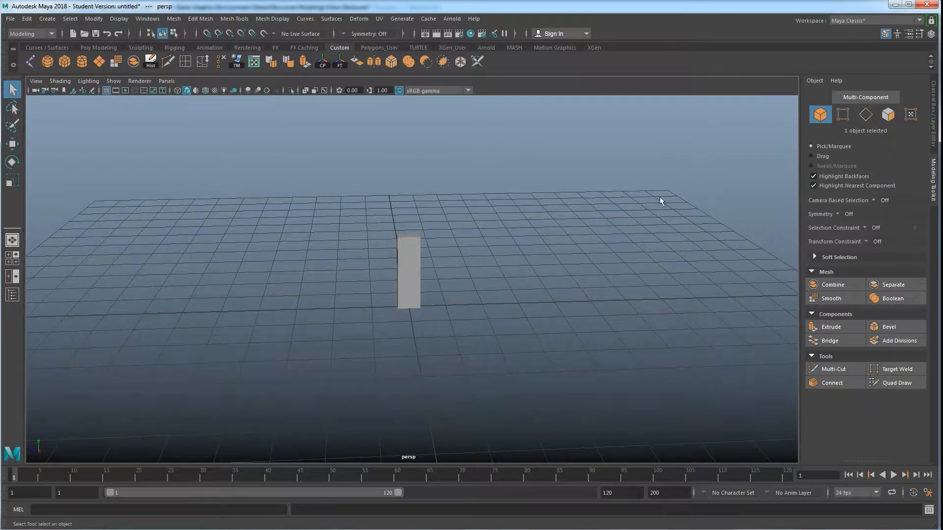
- Bring back the Channel Box and select the tall box at the origin
{"action": "left_click", "coordinate": [931, 34]}
{"action": "left_click_drag", "start_coordinate": [532, 306], "coordinate": [429, 265], "text": "alt"}
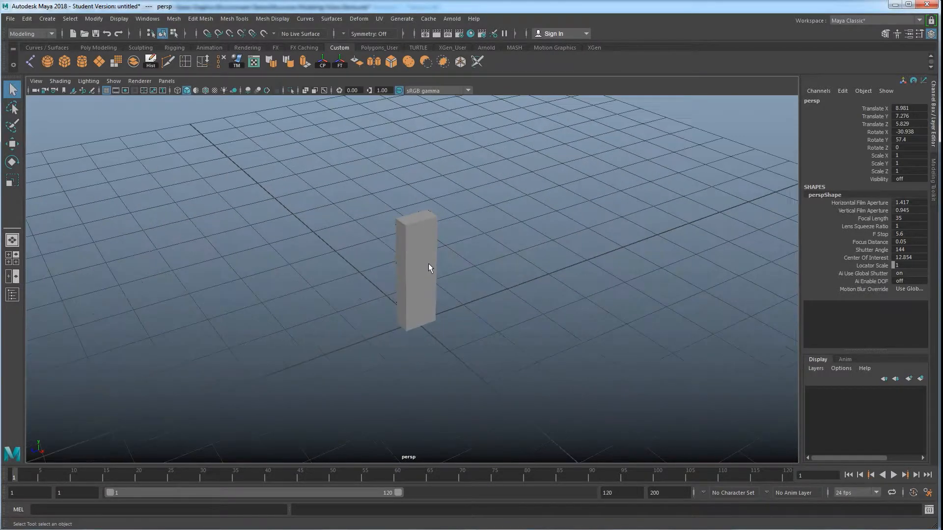
{"action": "left_click", "coordinate": [429, 265]}
{"action": "left_click_drag", "start_coordinate": [468, 353], "coordinate": [441, 334], "text": "alt"}
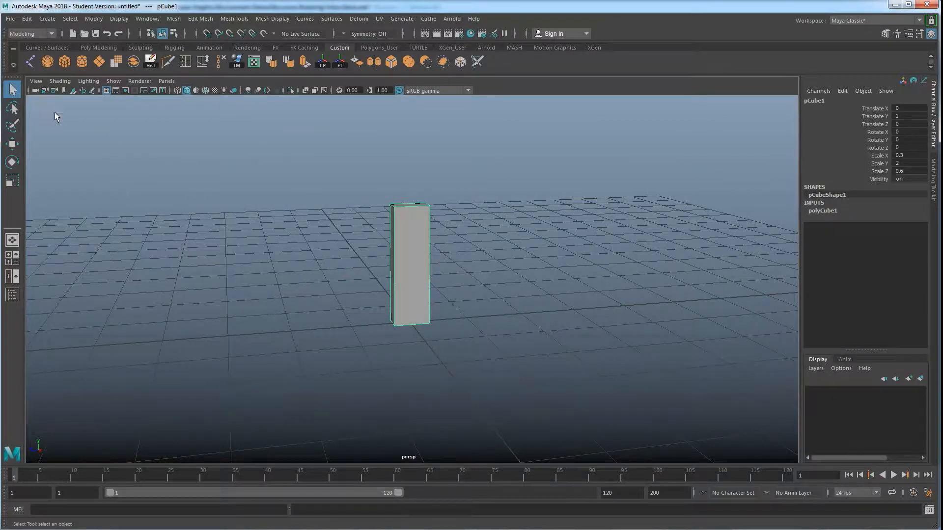
- Create a polygon plane at the origin and scale it uniformly to about 9 as a floor under the box
{"action": "left_click", "coordinate": [99, 62]}
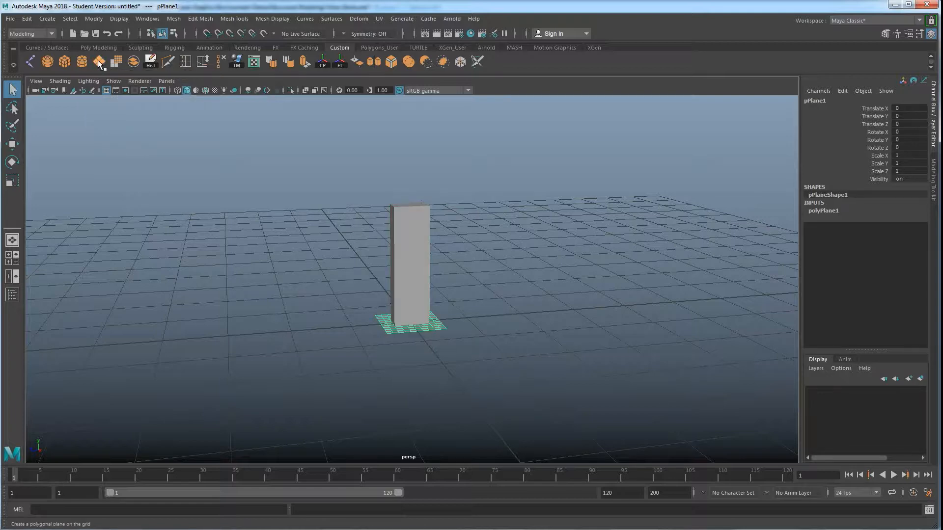
{"action": "key", "text": "r"}
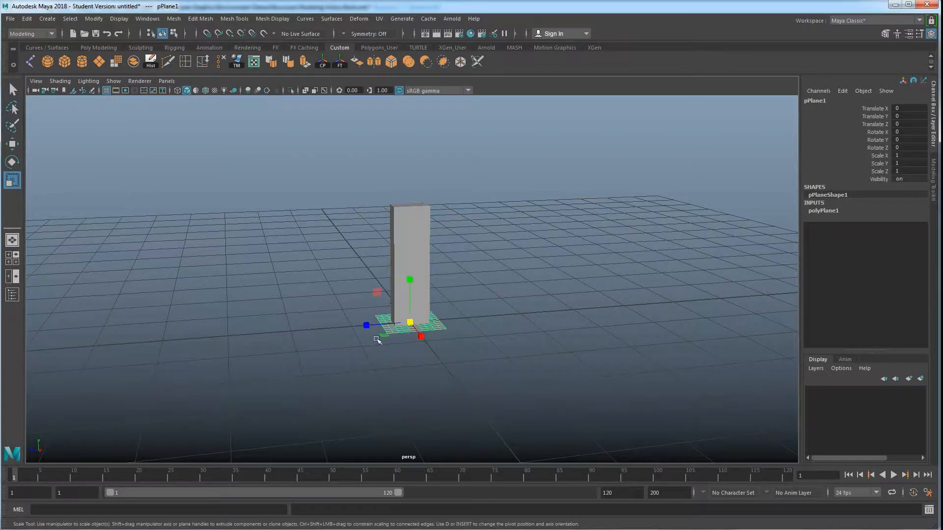
{"action": "left_click_drag", "start_coordinate": [378, 338], "coordinate": [376, 361], "text": "alt"}
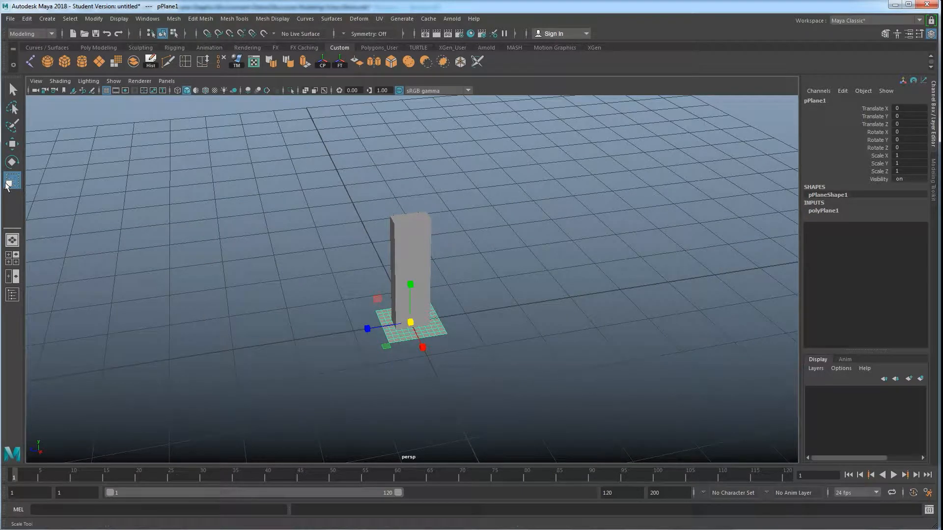
{"action": "left_click_drag", "start_coordinate": [410, 323], "coordinate": [682, 328]}
{"action": "scroll", "coordinate": [564, 322], "scroll_direction": "down", "scroll_amount": 1}
{"action": "scroll", "coordinate": [497, 309], "scroll_direction": "down", "scroll_amount": 3}
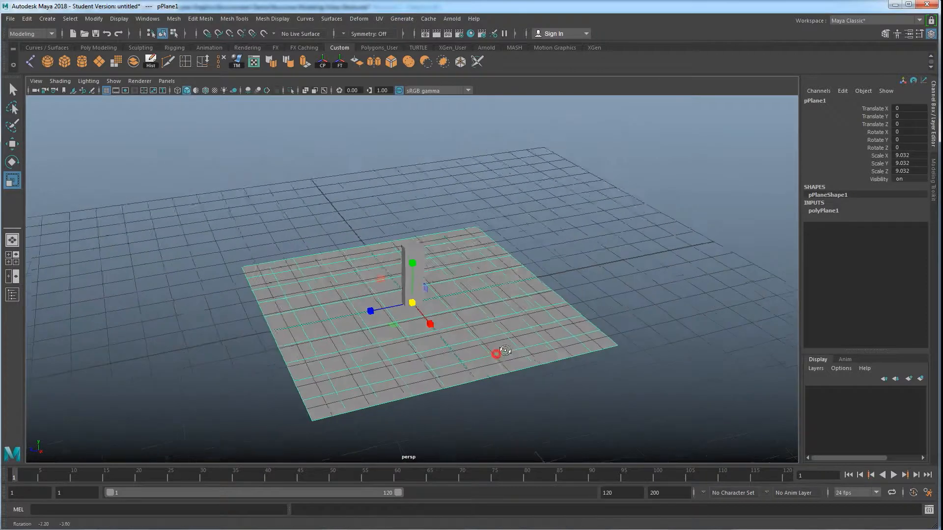
{"action": "scroll", "coordinate": [508, 349], "scroll_direction": "up", "scroll_amount": 1}
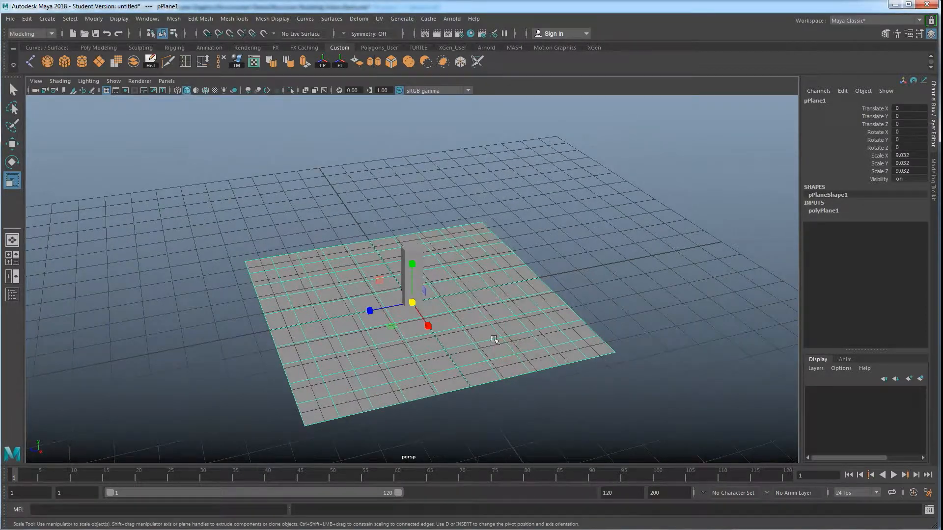
- Hide the grid in the perspective view
{"action": "left_click", "coordinate": [106, 90]}
{"action": "middle_click_drag", "start_coordinate": [400, 346], "coordinate": [398, 319], "text": "alt"}
{"action": "left_click_drag", "start_coordinate": [398, 319], "coordinate": [399, 329], "text": "alt"}
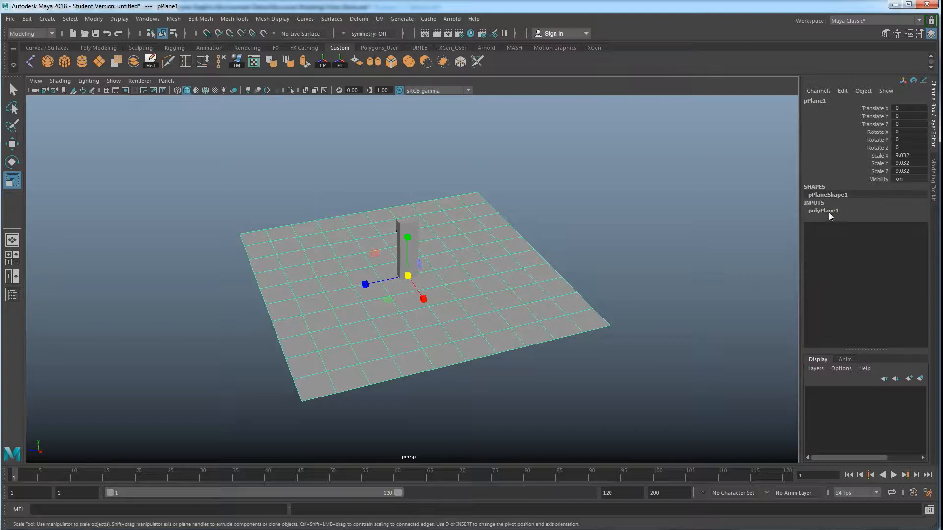
- Set the floor plane's Subdivisions Width and Subdivisions Height to 1
{"action": "left_click", "coordinate": [668, 219]}
{"action": "left_click", "coordinate": [487, 284]}
{"action": "left_click", "coordinate": [817, 211]}
{"action": "left_click_drag", "start_coordinate": [903, 234], "coordinate": [909, 242]}
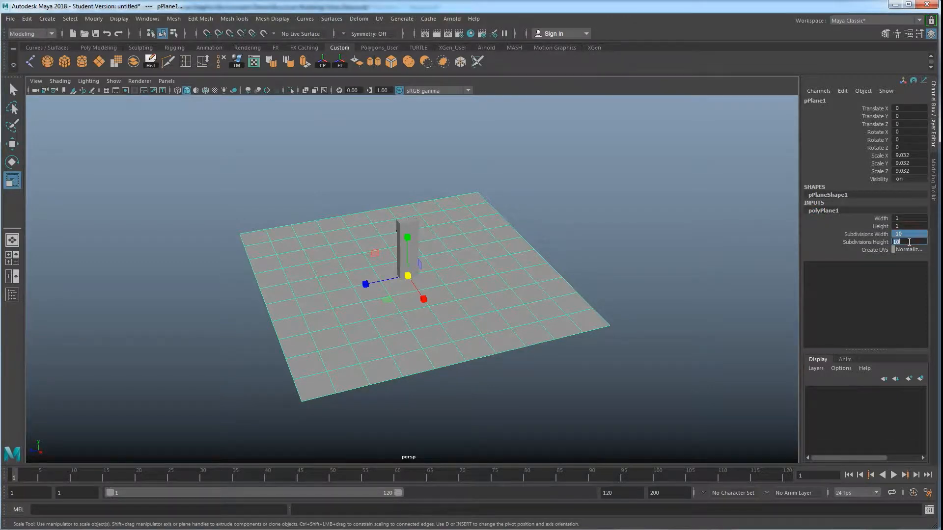
{"action": "type", "text": "1"}
{"action": "key", "text": "Return"}
- Set the floor plane's Scale X, Scale Y and Scale Z to 10
{"action": "left_click_drag", "start_coordinate": [911, 155], "coordinate": [911, 171]}
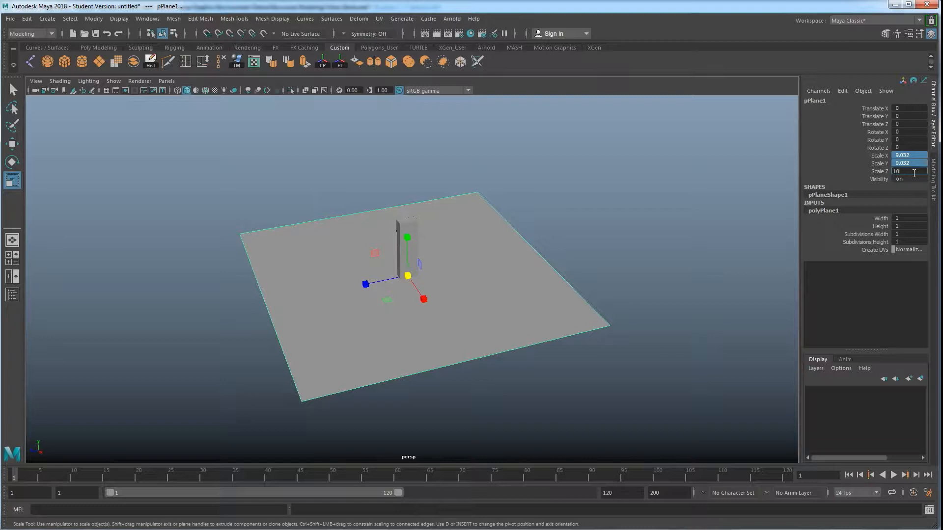
{"action": "type", "text": "10"}
{"action": "key", "text": "Return"}
{"action": "left_click_drag", "start_coordinate": [588, 296], "coordinate": [583, 270], "text": "alt"}
{"action": "key", "text": "w"}
{"action": "left_click", "coordinate": [624, 243]}
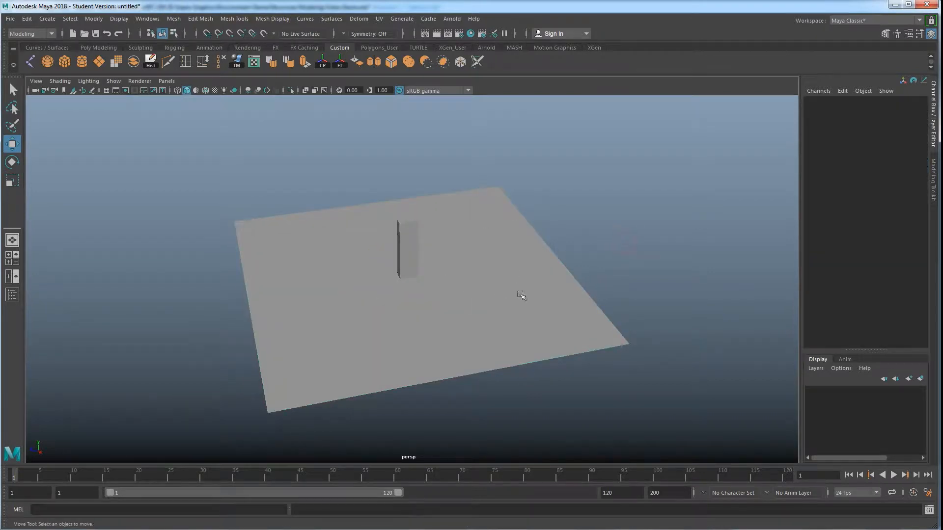
{"action": "mouse_move", "coordinate": [501, 318]}
{"action": "left_mouse_down", "text": "alt"}
{"action": "mouse_move", "coordinate": [484, 311]}
{"action": "mouse_move", "coordinate": [499, 317]}
{"action": "left_mouse_up", "text": "alt"}
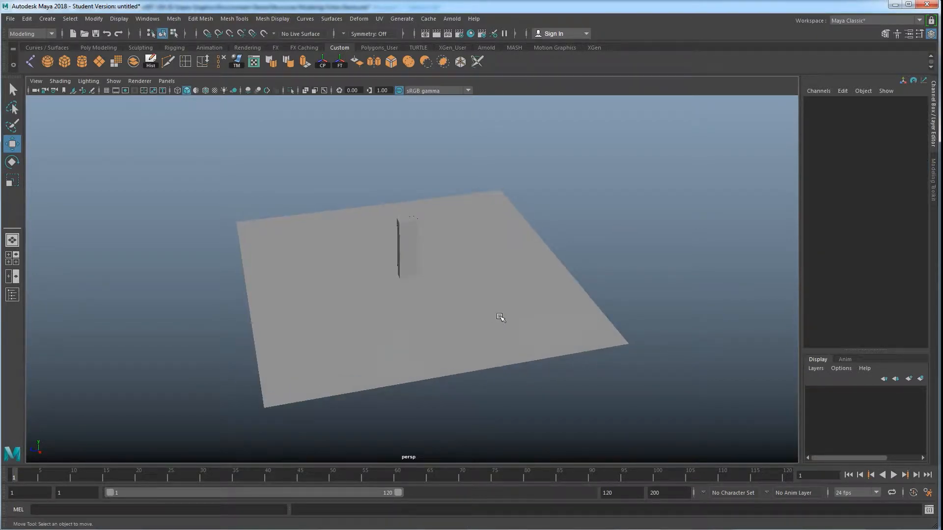
- Duplicate the floor plane and raise the copy to a Translate Y of about 4.9 as a ceiling
{"action": "left_click", "coordinate": [514, 284]}
{"action": "mouse_move", "coordinate": [499, 310]}
{"action": "right_mouse_down", "text": "alt"}
{"action": "mouse_move", "coordinate": [486, 322]}
{"action": "mouse_move", "coordinate": [499, 301]}
{"action": "right_mouse_up", "text": "alt"}
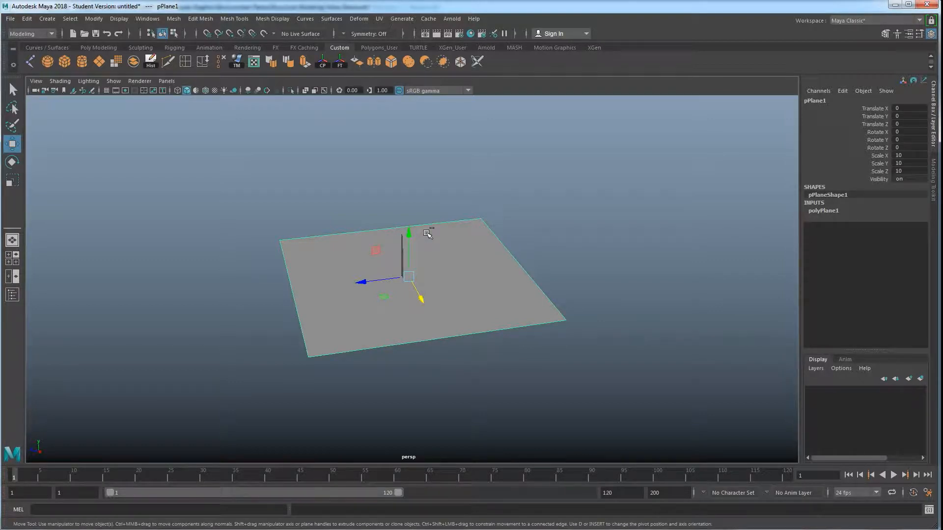
{"action": "key", "text": "ctrl+d"}
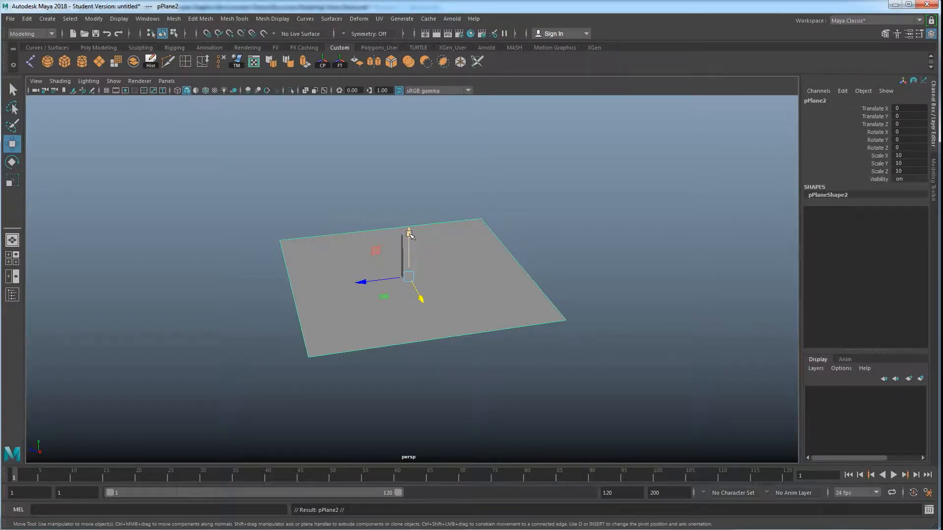
{"action": "left_click_drag", "start_coordinate": [410, 235], "coordinate": [410, 126]}
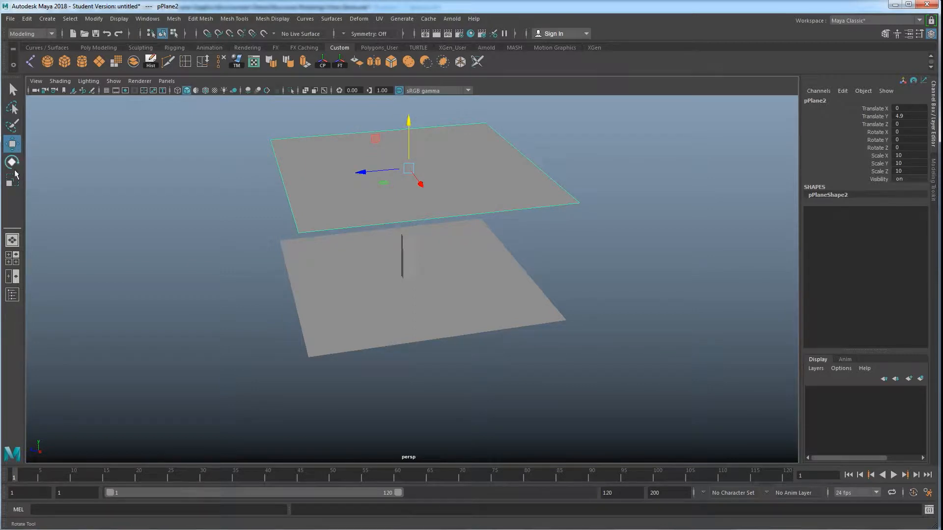
{"action": "middle_click_drag", "start_coordinate": [406, 211], "coordinate": [413, 228], "text": "alt"}
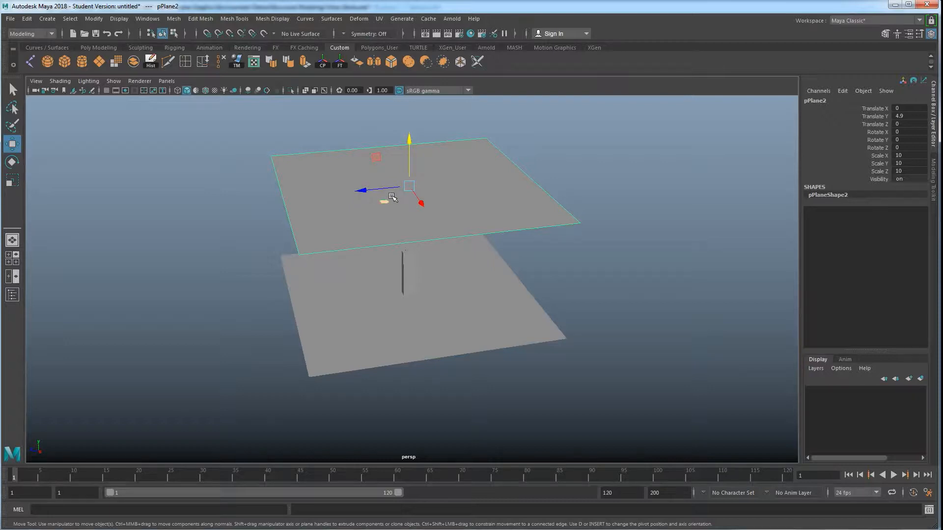
- Flip the ceiling plane to face downward by setting its Rotate Z to 180
{"action": "key", "text": "e"}
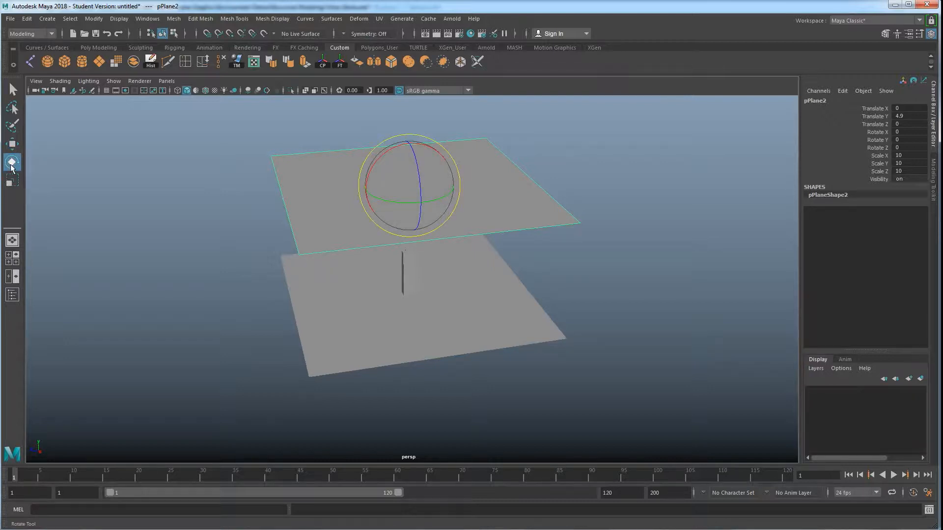
{"action": "left_click_drag", "start_coordinate": [413, 152], "coordinate": [415, 236]}
{"action": "double_click", "coordinate": [916, 147]}
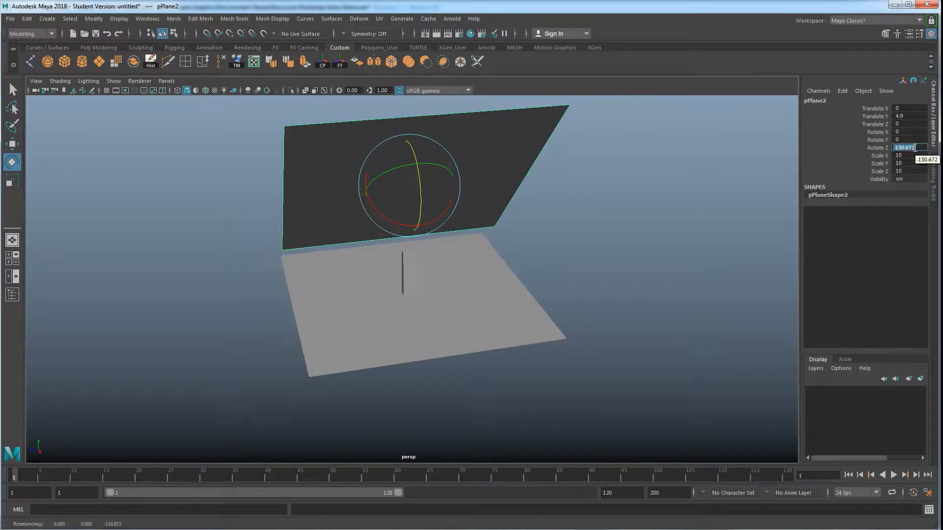
{"action": "type", "text": "-1"}
{"action": "type", "text": "80"}
{"action": "key", "text": "Return"}
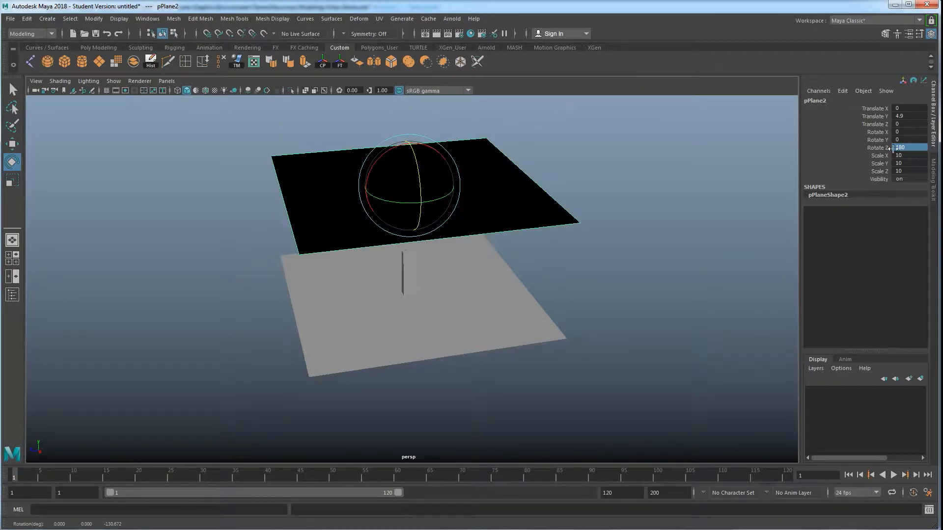
- Inspect the ceiling and floor planes from above and below to compare their front and back sides
{"action": "left_click_drag", "start_coordinate": [601, 274], "coordinate": [596, 228], "text": "alt"}
{"action": "left_click", "coordinate": [594, 228]}
{"action": "scroll", "coordinate": [516, 237], "scroll_direction": "up", "scroll_amount": 3}
{"action": "left_click_drag", "start_coordinate": [517, 237], "coordinate": [530, 282], "text": "alt"}
{"action": "left_click", "coordinate": [493, 174]}
{"action": "left_click_drag", "start_coordinate": [524, 182], "coordinate": [511, 326], "text": "alt"}
{"action": "left_click", "coordinate": [512, 327]}
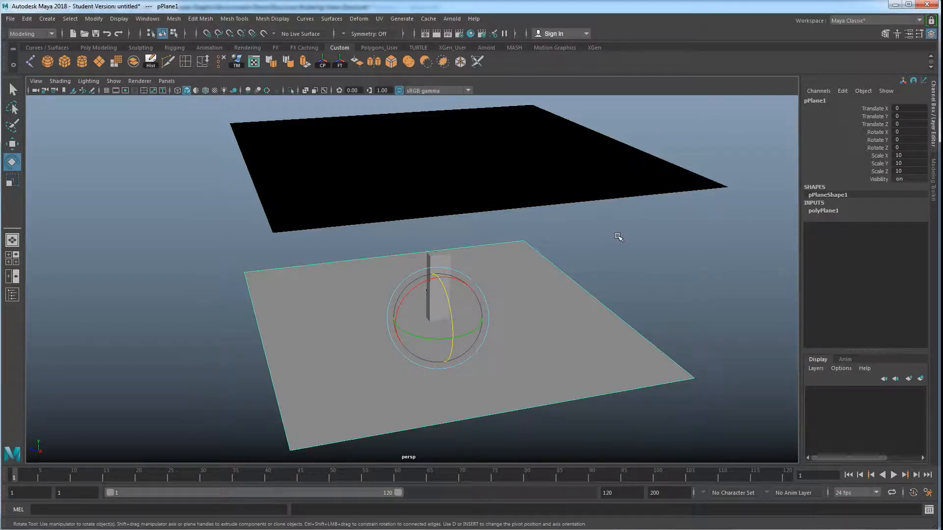
{"action": "mouse_move", "coordinate": [582, 258]}
{"action": "left_mouse_down", "text": "alt"}
{"action": "mouse_move", "coordinate": [589, 263]}
{"action": "mouse_move", "coordinate": [578, 263]}
{"action": "left_mouse_up", "text": "alt"}
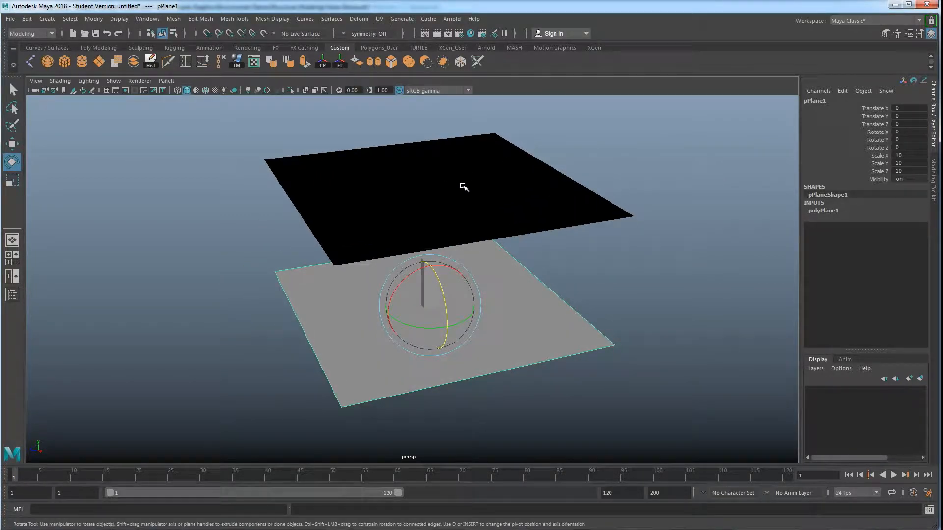
- Turn on Backface Culling in the perspective view and check the ceiling plane from above and below
{"action": "left_click", "coordinate": [59, 82]}
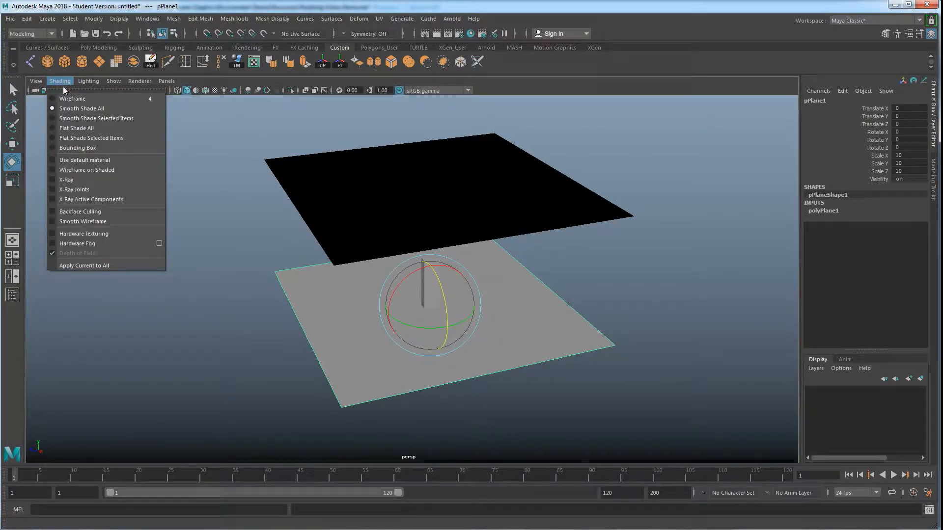
{"action": "left_click", "coordinate": [54, 214]}
{"action": "left_click_drag", "start_coordinate": [217, 204], "coordinate": [209, 210], "text": "alt"}
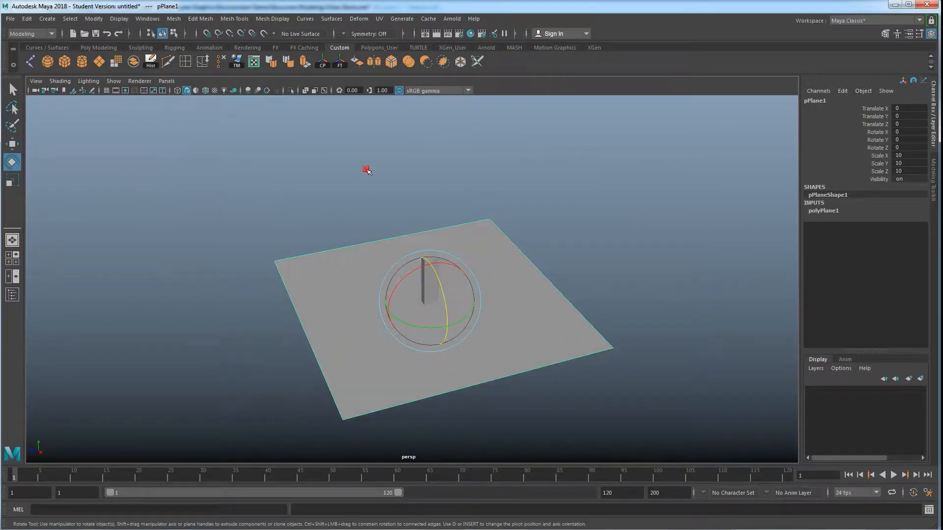
{"action": "left_click", "coordinate": [225, 244]}
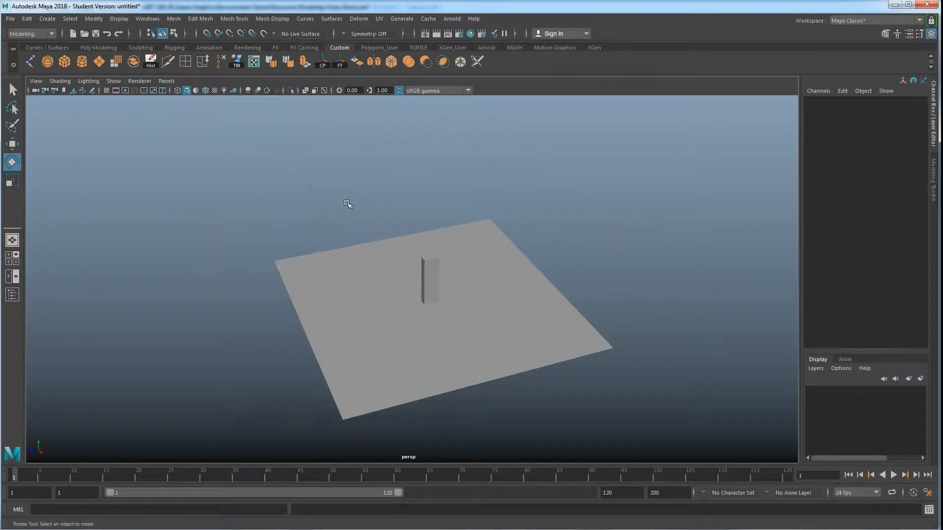
{"action": "left_click_drag", "start_coordinate": [286, 269], "coordinate": [333, 288], "text": "alt"}
{"action": "left_click", "coordinate": [352, 160]}
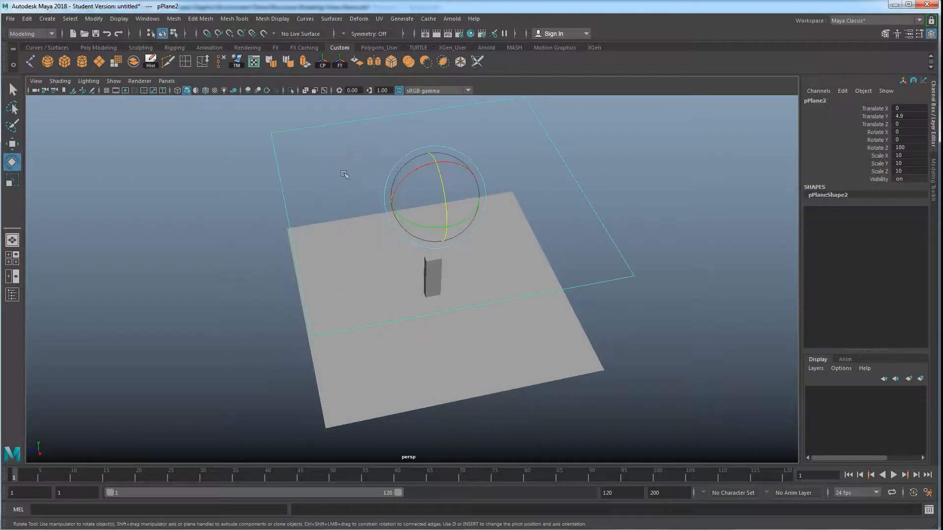
{"action": "left_click_drag", "start_coordinate": [425, 127], "coordinate": [427, 167], "text": "alt"}
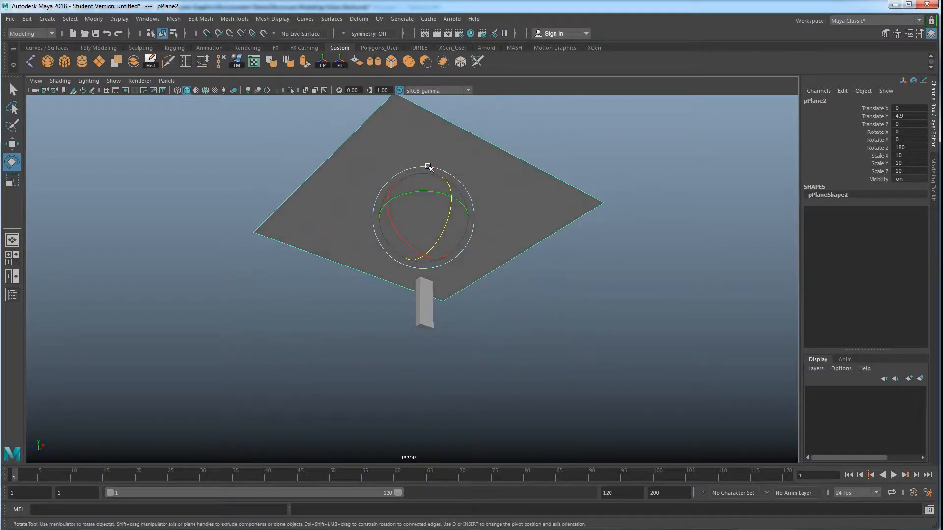
{"action": "left_click_drag", "start_coordinate": [406, 200], "coordinate": [252, 194], "text": "alt"}
- Turn off Backface Culling in the perspective view
{"action": "left_click", "coordinate": [60, 81]}
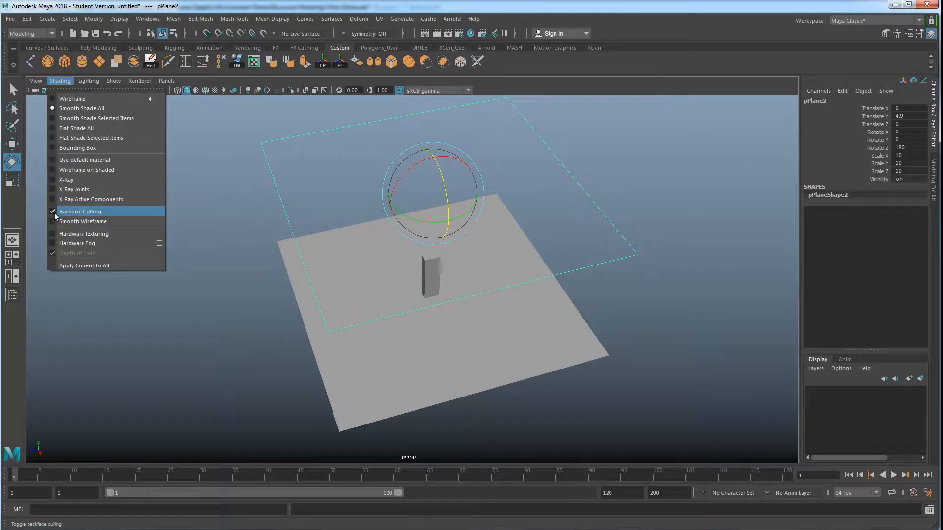
{"action": "left_click", "coordinate": [53, 212]}
{"action": "left_click_drag", "start_coordinate": [379, 246], "coordinate": [378, 227], "text": "alt"}
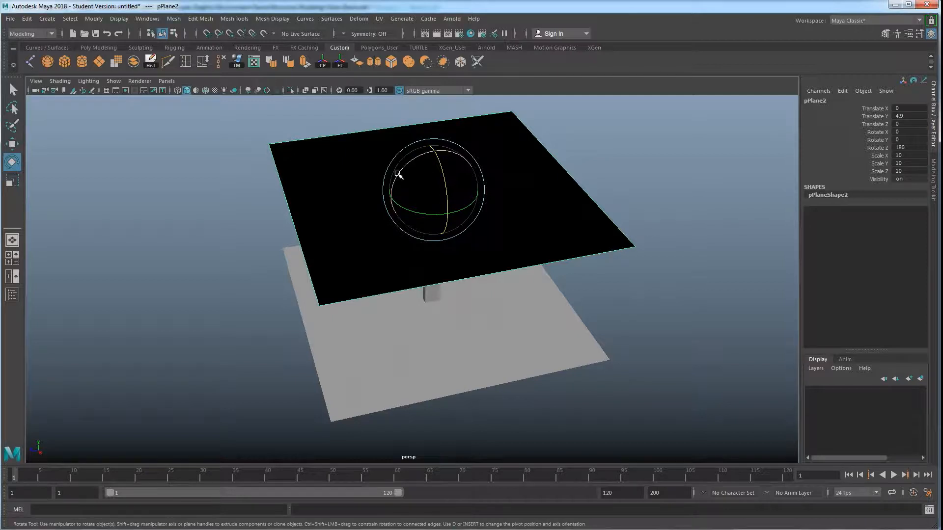
{"action": "left_click_drag", "start_coordinate": [381, 263], "coordinate": [304, 241], "text": "alt"}
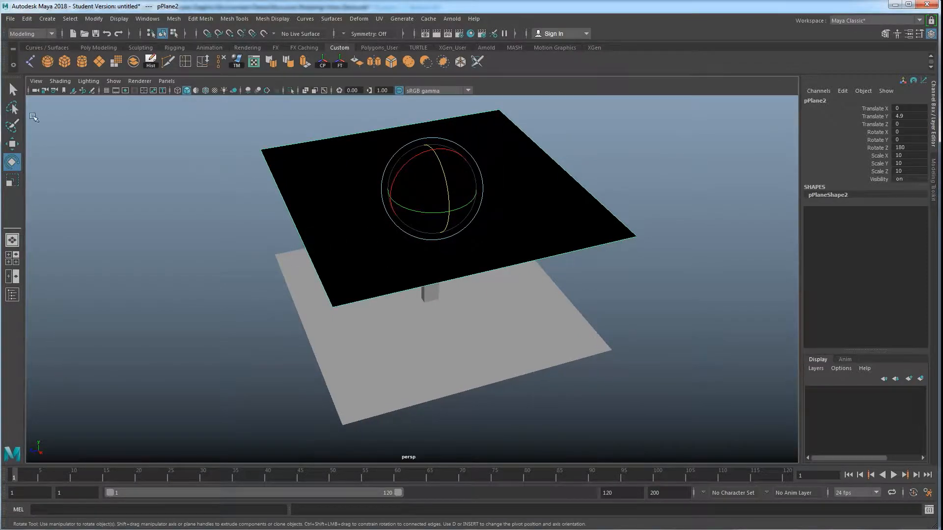
- Examine the ceiling plane's back face above the floor from several angles, and select the floor plane
{"action": "left_click", "coordinate": [59, 82]}
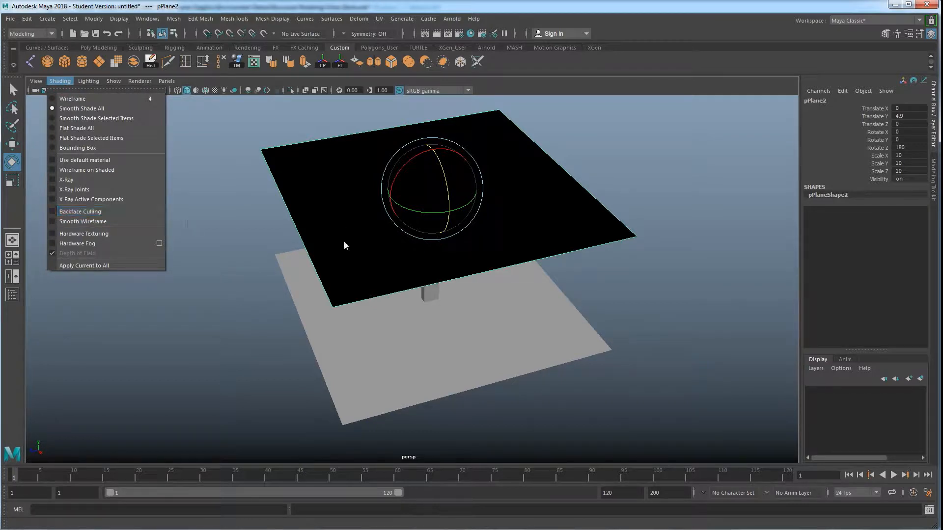
{"action": "left_click_drag", "start_coordinate": [293, 290], "coordinate": [273, 297], "text": "alt"}
{"action": "left_click_drag", "start_coordinate": [225, 256], "coordinate": [332, 217], "text": "alt"}
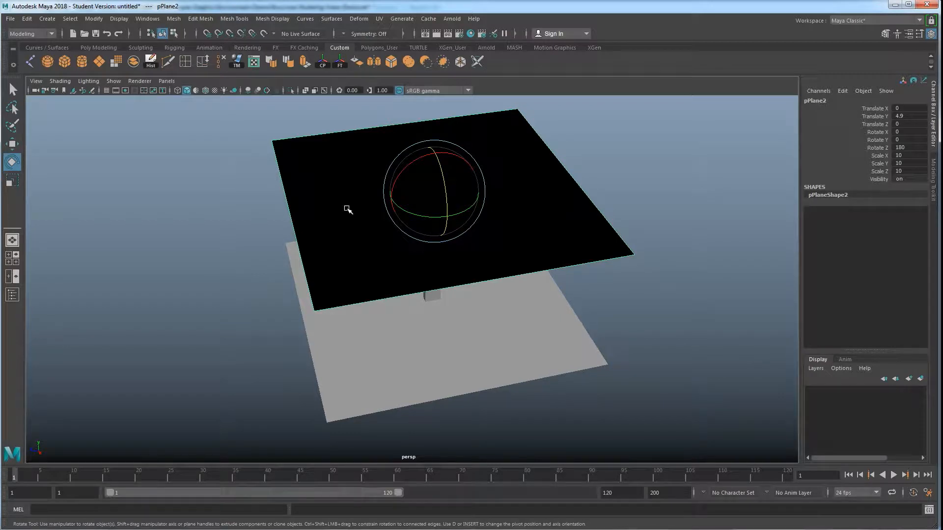
{"action": "left_click_drag", "start_coordinate": [372, 272], "coordinate": [388, 274], "text": "alt"}
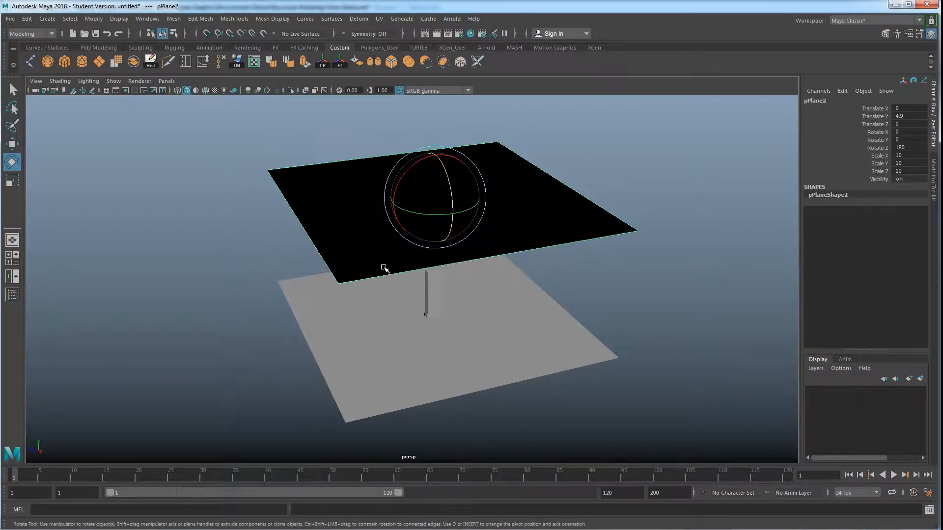
{"action": "left_click_drag", "start_coordinate": [375, 307], "coordinate": [373, 282], "text": "alt"}
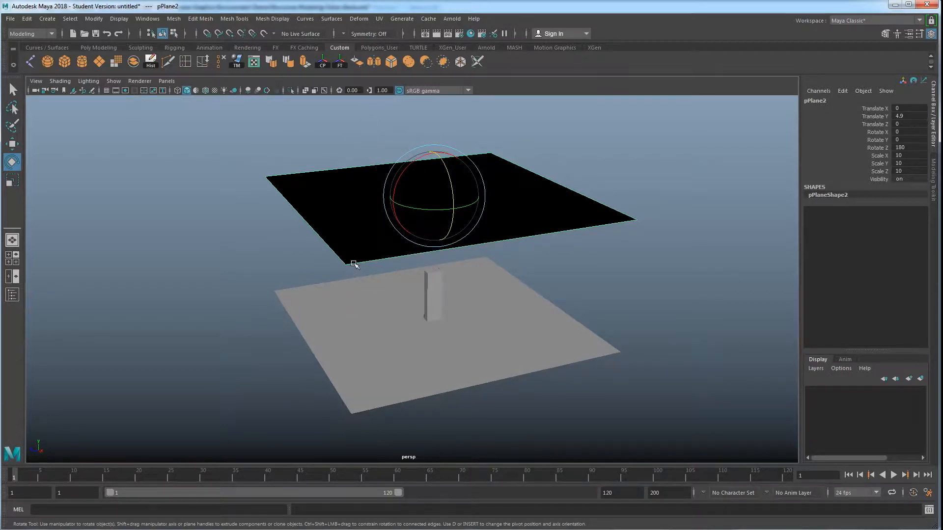
{"action": "left_click_drag", "start_coordinate": [362, 304], "coordinate": [361, 285], "text": "alt"}
{"action": "left_click_drag", "start_coordinate": [358, 249], "coordinate": [416, 194], "text": "alt"}
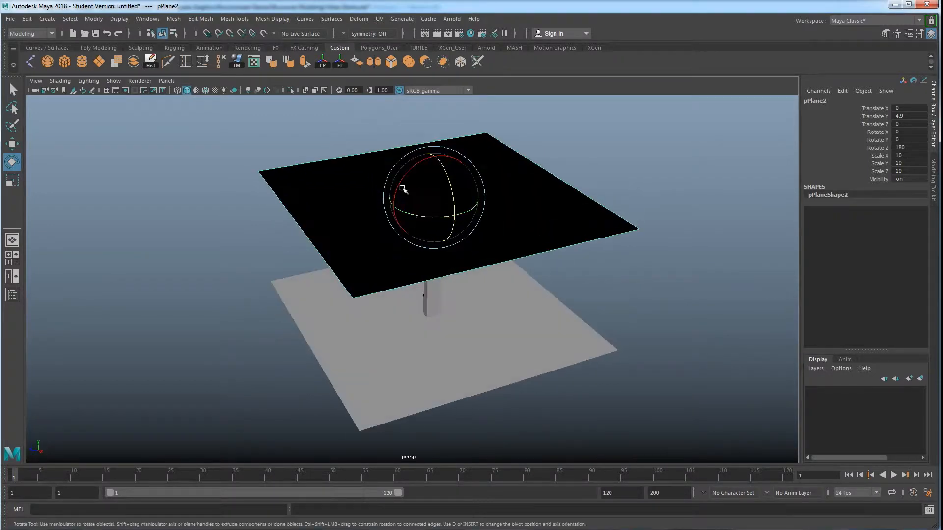
{"action": "middle_click_drag", "start_coordinate": [411, 203], "coordinate": [413, 217], "text": "alt"}
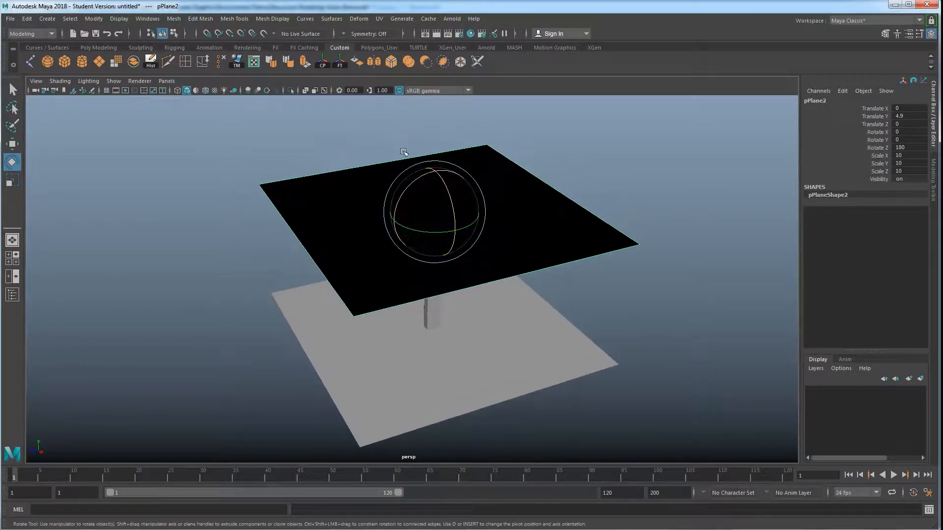
{"action": "left_click_drag", "start_coordinate": [378, 297], "coordinate": [370, 214], "text": "alt"}
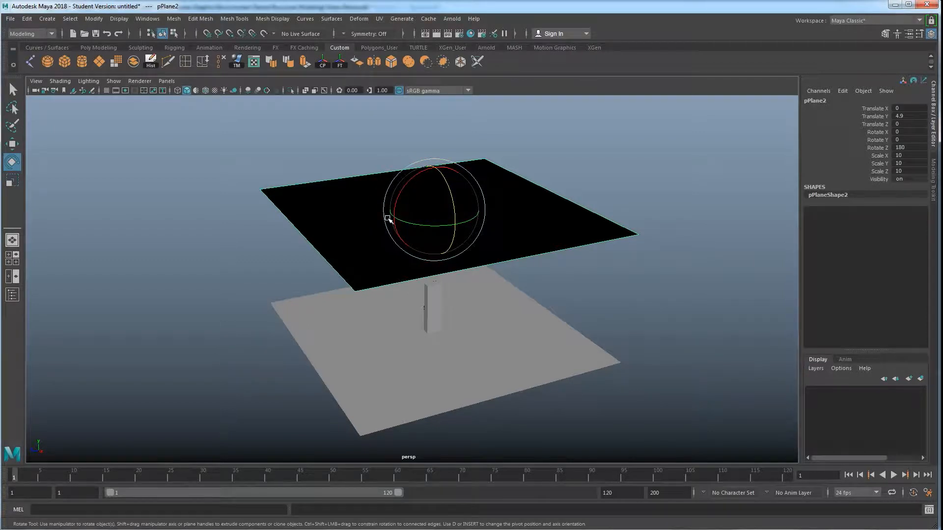
{"action": "mouse_move", "coordinate": [342, 234]}
{"action": "left_mouse_down", "text": "alt"}
{"action": "mouse_move", "coordinate": [337, 247]}
{"action": "mouse_move", "coordinate": [345, 245]}
{"action": "left_mouse_up", "text": "alt"}
{"action": "left_click", "coordinate": [390, 347]}
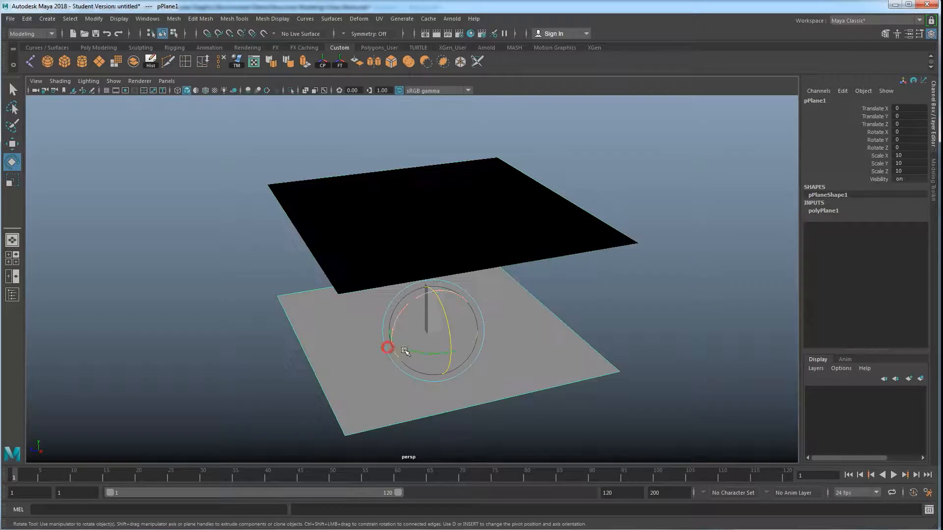
- Duplicate the floor plane and raise the copy just above the ceiling plane, to about 5.48 on Y
{"action": "key", "text": "w"}
{"action": "left_click", "coordinate": [434, 290]}
{"action": "key", "text": "ctrl+d"}
{"action": "left_click_drag", "start_coordinate": [433, 289], "coordinate": [398, 162]}
{"action": "left_click", "coordinate": [352, 217]}
{"action": "left_click_drag", "start_coordinate": [351, 216], "coordinate": [390, 219], "text": "alt"}
{"action": "left_click", "coordinate": [349, 205]}
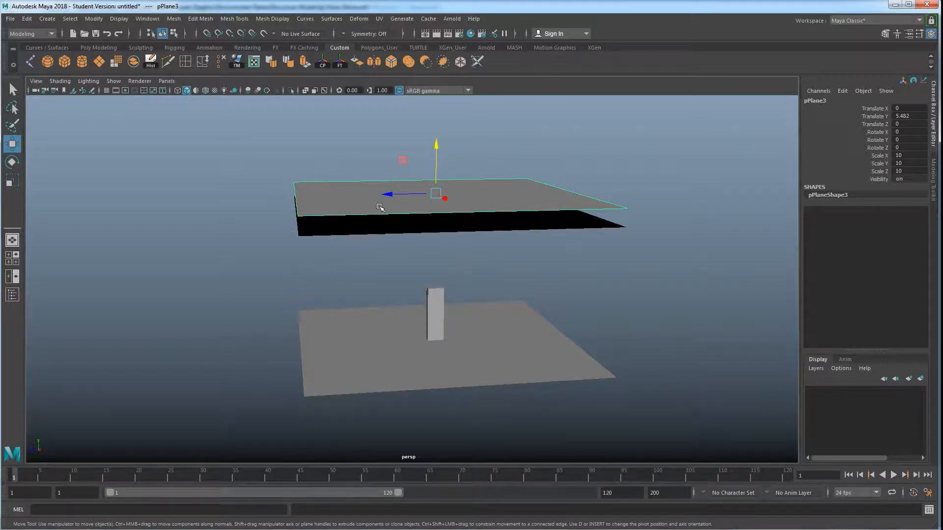
- Delete both planes above the floor and select the floor plane
{"action": "left_click_drag", "start_coordinate": [256, 143], "coordinate": [359, 269]}
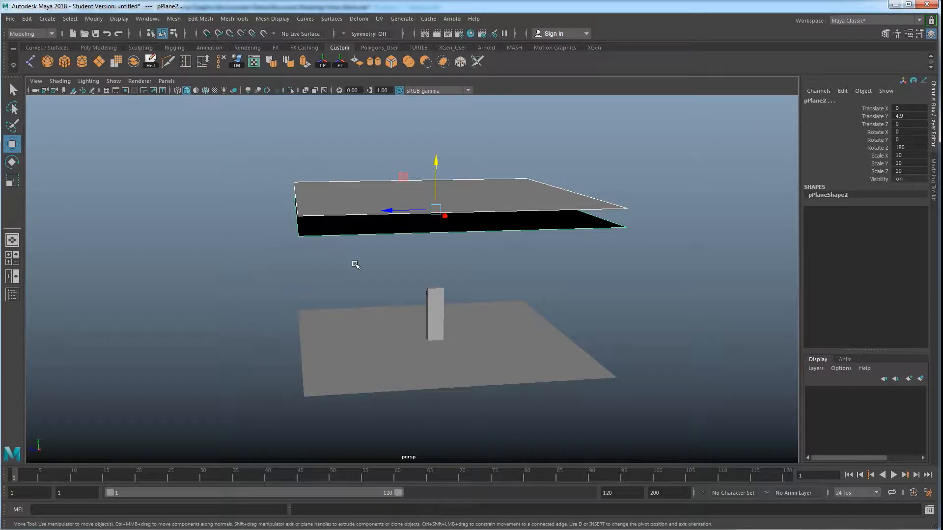
{"action": "key", "text": "Delete"}
{"action": "left_click", "coordinate": [364, 321]}
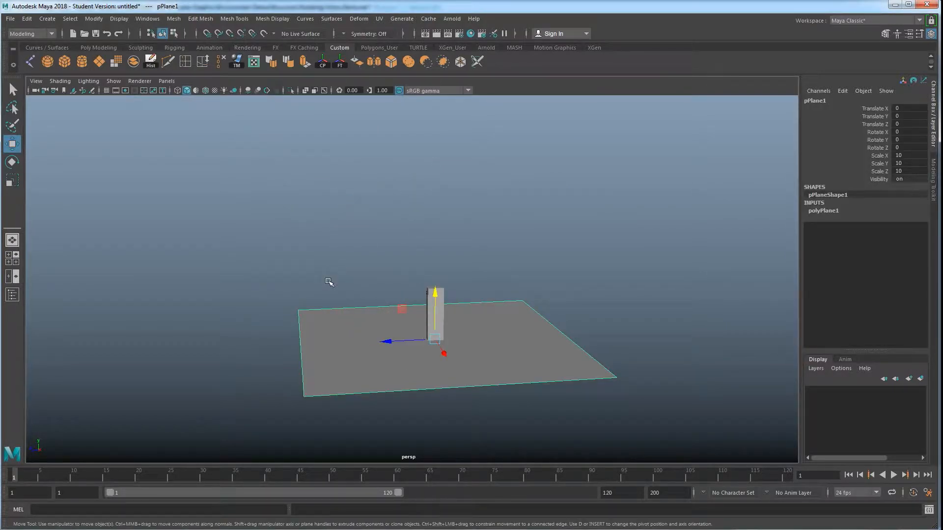
{"action": "left_click_drag", "start_coordinate": [329, 282], "coordinate": [337, 281], "text": "alt"}
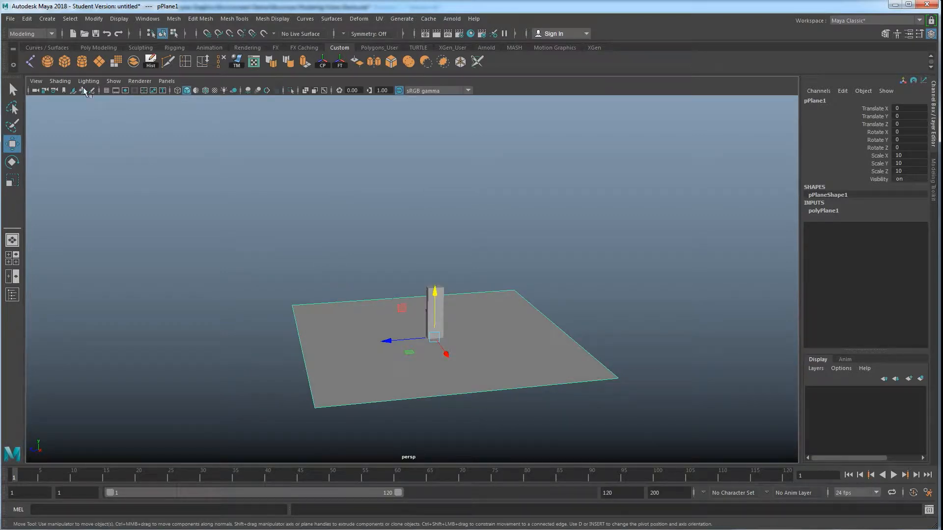
- Create a polygon cube, raise it to about 3.26 on Y and scale it into a slab about 9.56 × 0.33 × 9.56
{"action": "left_click", "coordinate": [64, 61]}
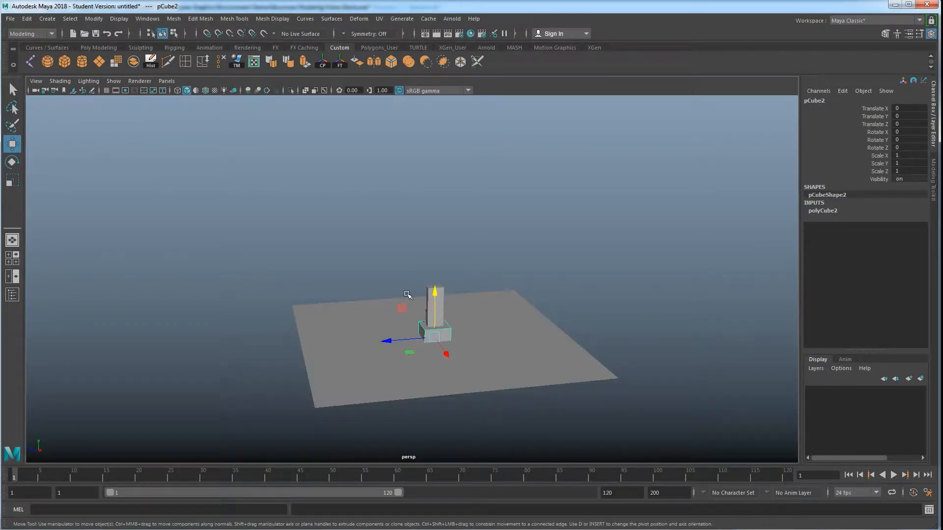
{"action": "left_click_drag", "start_coordinate": [440, 295], "coordinate": [439, 200]}
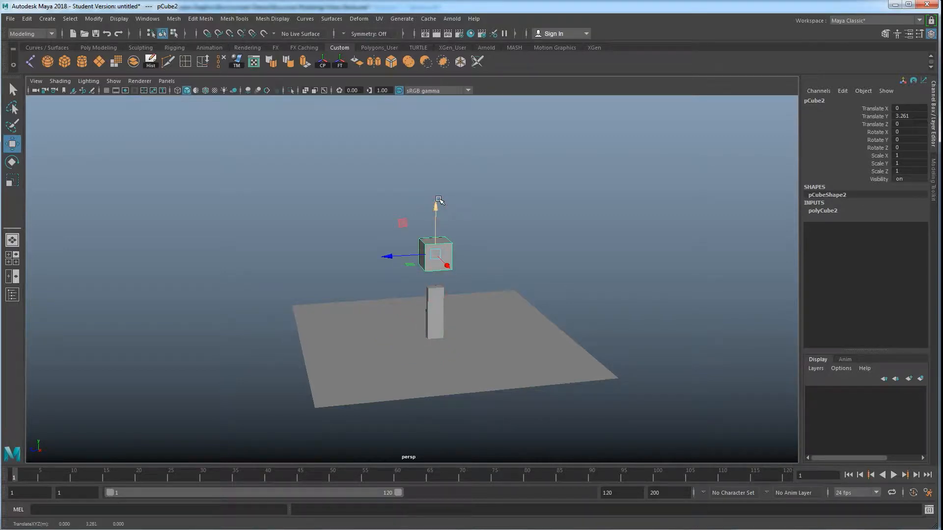
{"action": "key", "text": "r"}
{"action": "left_click_drag", "start_coordinate": [435, 209], "coordinate": [440, 243]}
{"action": "left_click_drag", "start_coordinate": [436, 284], "coordinate": [417, 268], "text": "alt"}
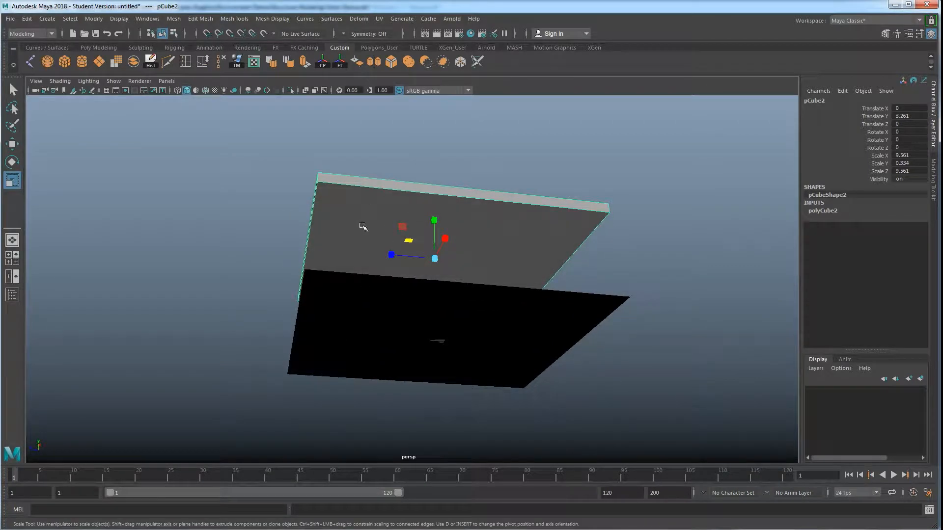
{"action": "left_click_drag", "start_coordinate": [381, 246], "coordinate": [373, 278], "text": "alt"}
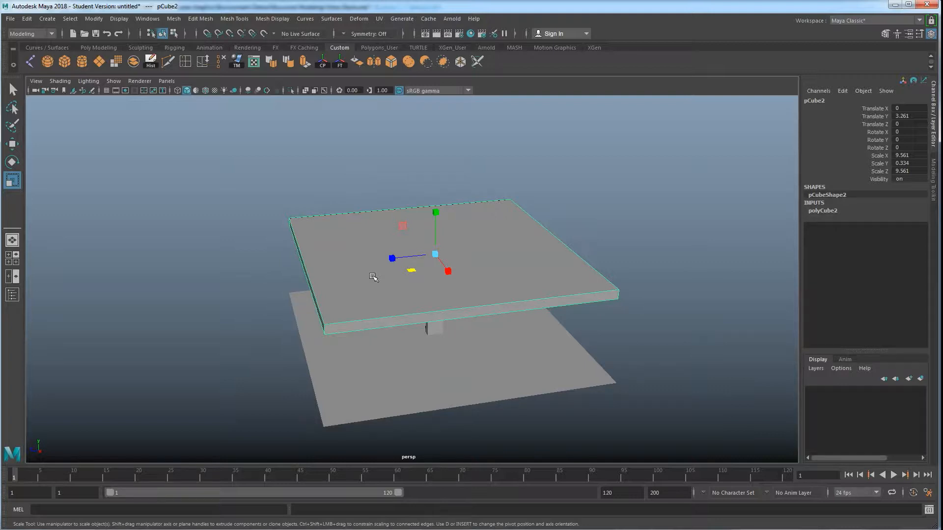
{"action": "left_click_drag", "start_coordinate": [426, 274], "coordinate": [387, 294], "text": "alt"}
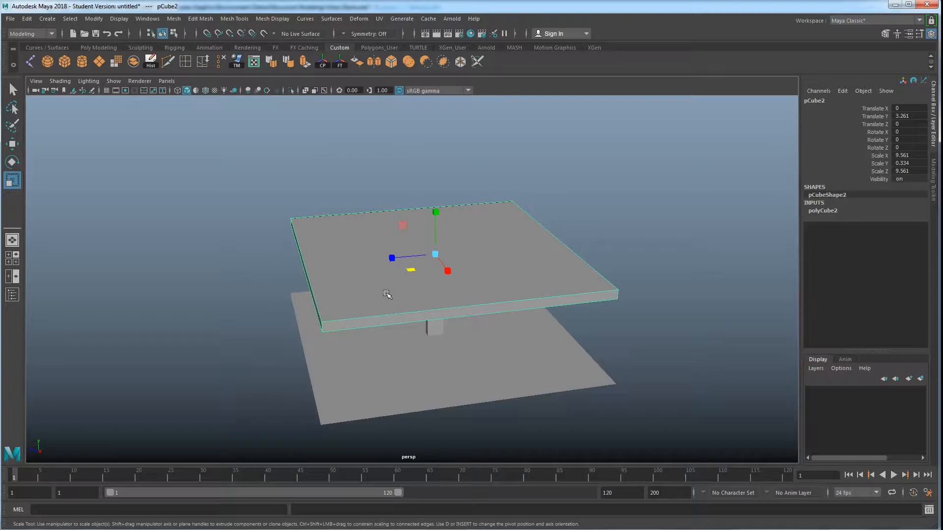
- Delete the slab above the floor plane
{"action": "key", "text": "Delete"}
{"action": "middle_click_drag", "start_coordinate": [412, 354], "coordinate": [411, 323], "text": "alt"}
{"action": "left_click_drag", "start_coordinate": [411, 323], "coordinate": [411, 327], "text": "alt"}
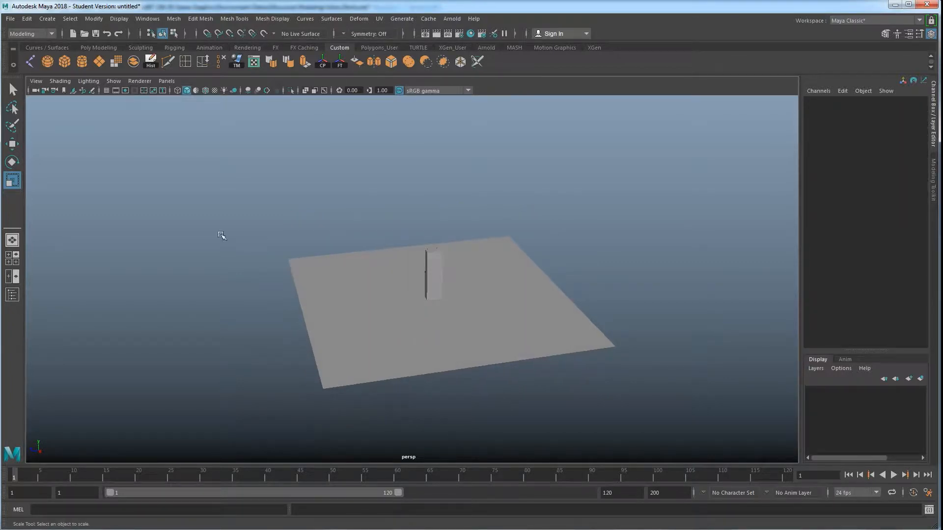
- Create a polygon cube at the origin and scale it into an upright panel about 0.41 × 3.12 × 3.12
{"action": "left_click", "coordinate": [64, 67]}
{"action": "left_click_drag", "start_coordinate": [418, 314], "coordinate": [425, 309], "text": "alt"}
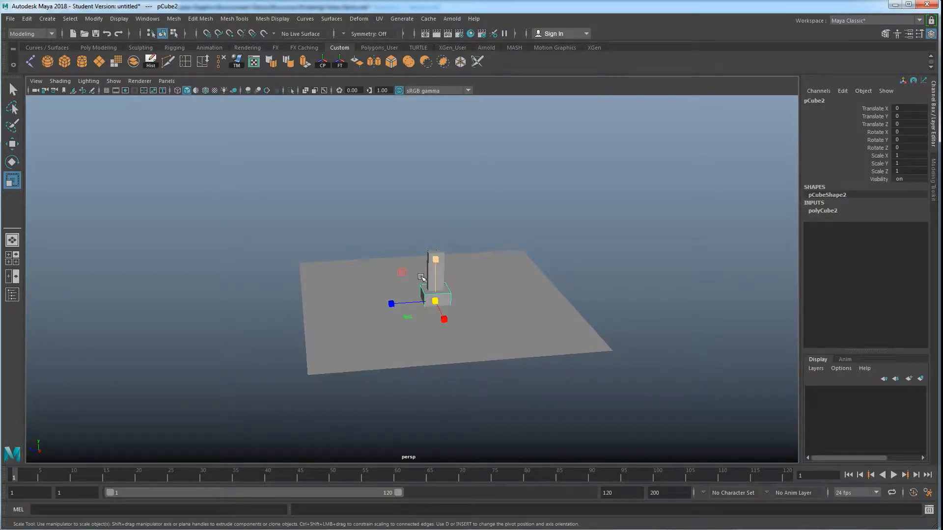
{"action": "left_click_drag", "start_coordinate": [429, 259], "coordinate": [402, 270], "text": "alt"}
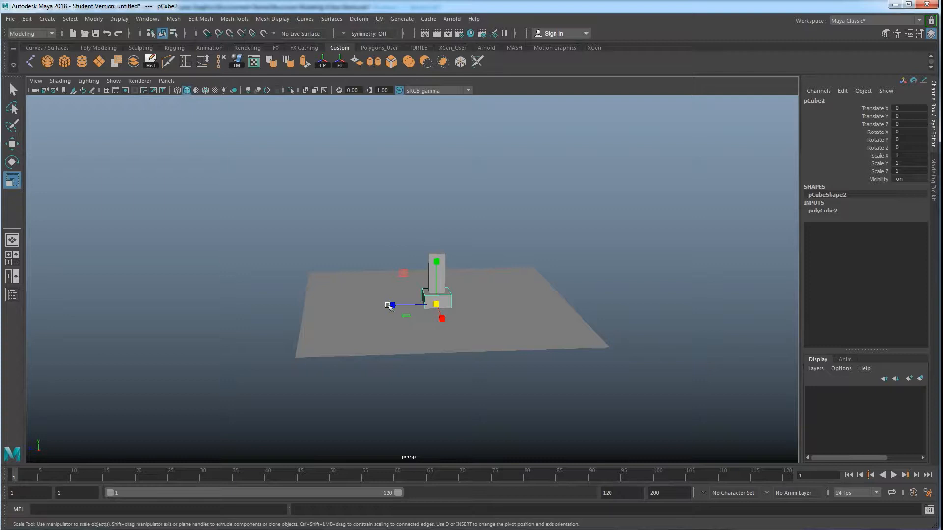
{"action": "left_click_drag", "start_coordinate": [402, 274], "coordinate": [365, 260]}
{"action": "mouse_move", "coordinate": [497, 317]}
{"action": "left_mouse_down", "text": "alt"}
{"action": "mouse_move", "coordinate": [511, 335]}
{"action": "mouse_move", "coordinate": [506, 322]}
{"action": "left_mouse_up", "text": "alt"}
{"action": "left_click_drag", "start_coordinate": [446, 319], "coordinate": [436, 290]}
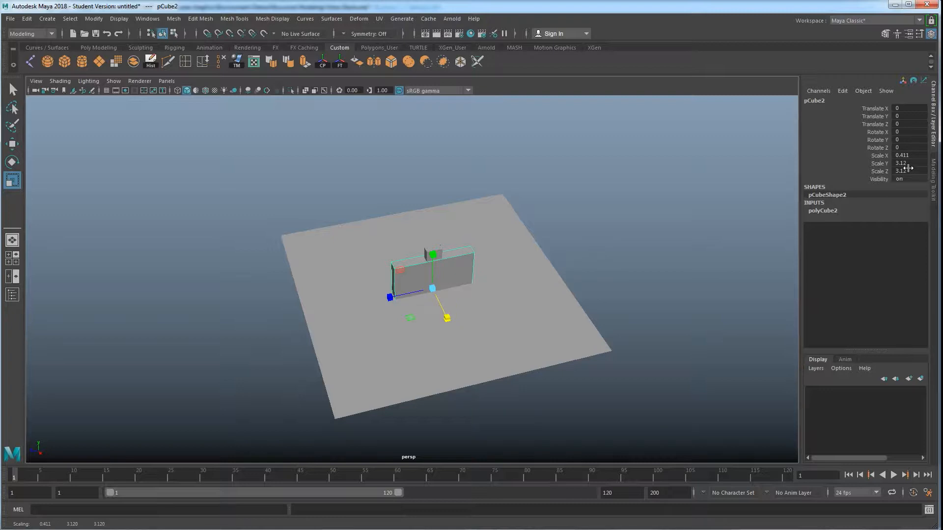
- Set the panel's Scale X to 0.15 and its Scale Y and Scale Z to 2.6
{"action": "left_click", "coordinate": [919, 155]}
{"action": "type", "text": ".15"}
{"action": "key", "text": "Return"}
{"action": "left_click_drag", "start_coordinate": [513, 253], "coordinate": [461, 303], "text": "alt"}
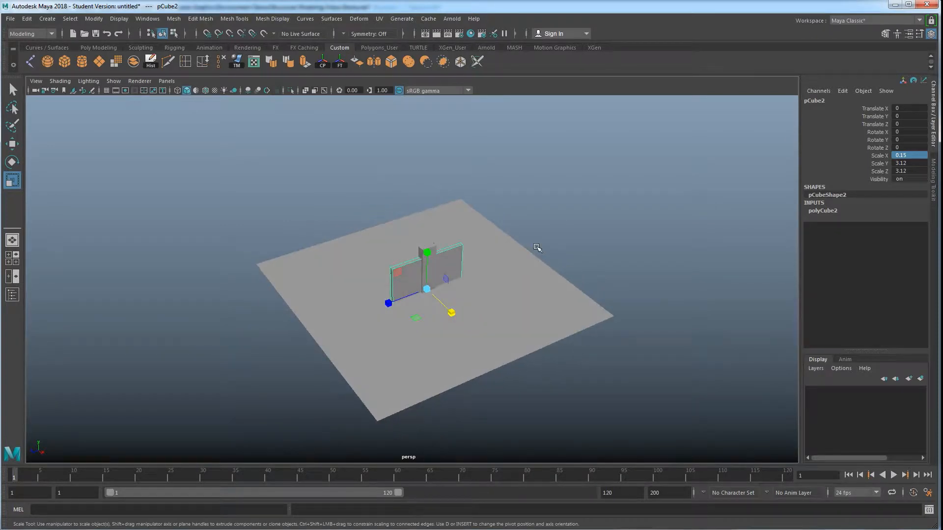
{"action": "left_click_drag", "start_coordinate": [548, 241], "coordinate": [549, 257], "text": "alt"}
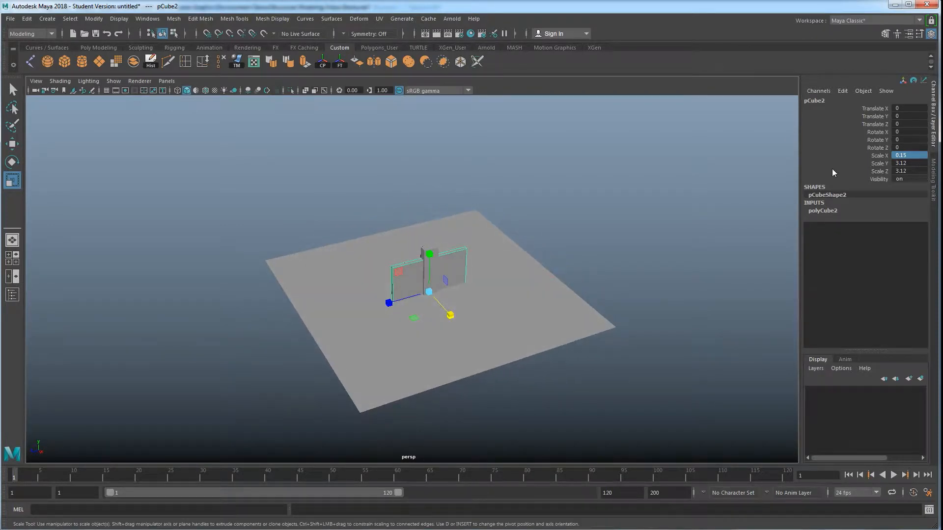
{"action": "left_click_drag", "start_coordinate": [913, 163], "coordinate": [915, 172]}
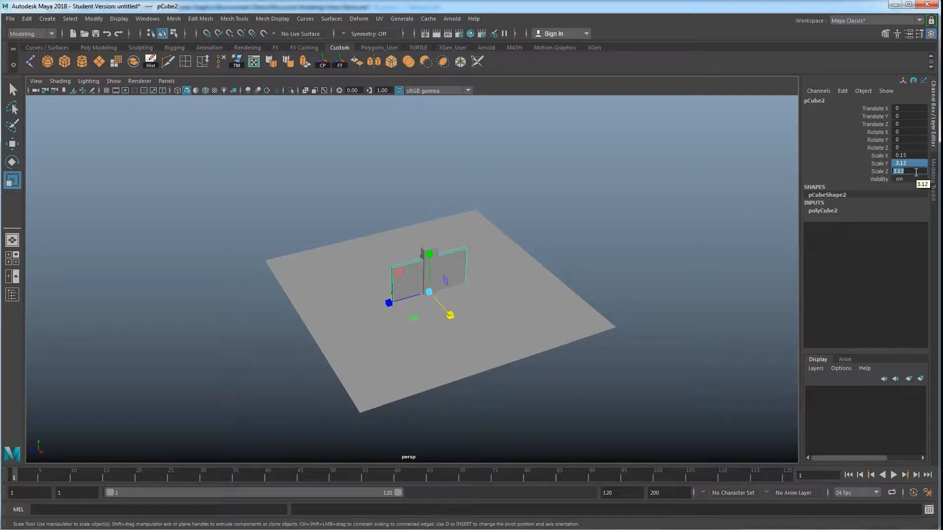
{"action": "type", "text": "2.6"}
{"action": "key", "text": "Return"}
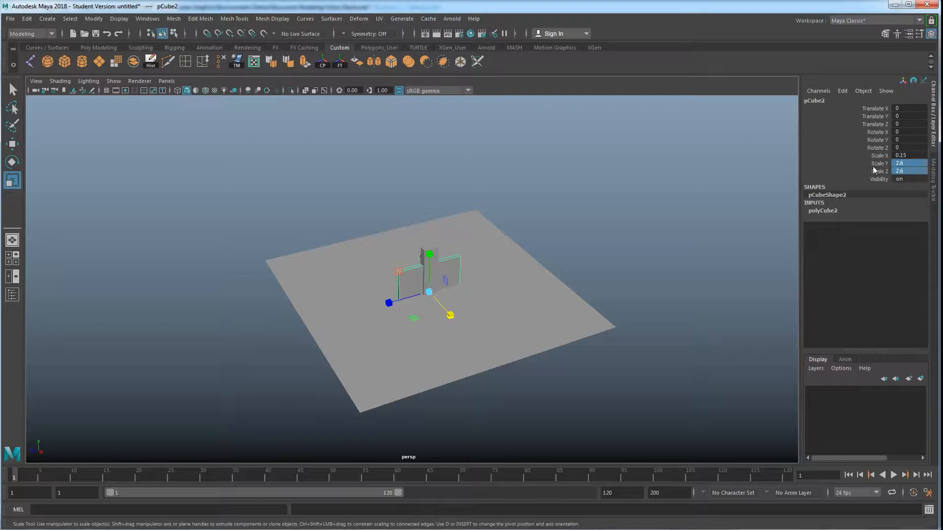
- Raise the panel onto the floor plane by setting its Translate Y to 1.3
{"action": "left_click_drag", "start_coordinate": [524, 274], "coordinate": [524, 260], "text": "alt"}
{"action": "key", "text": "w"}
{"action": "left_click_drag", "start_coordinate": [437, 284], "coordinate": [437, 224], "text": "alt"}
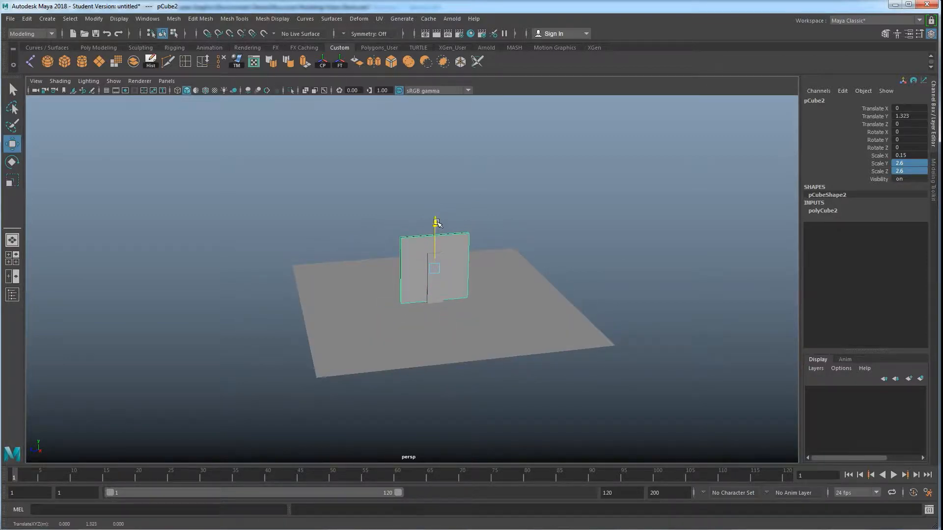
{"action": "double_click", "coordinate": [912, 117]}
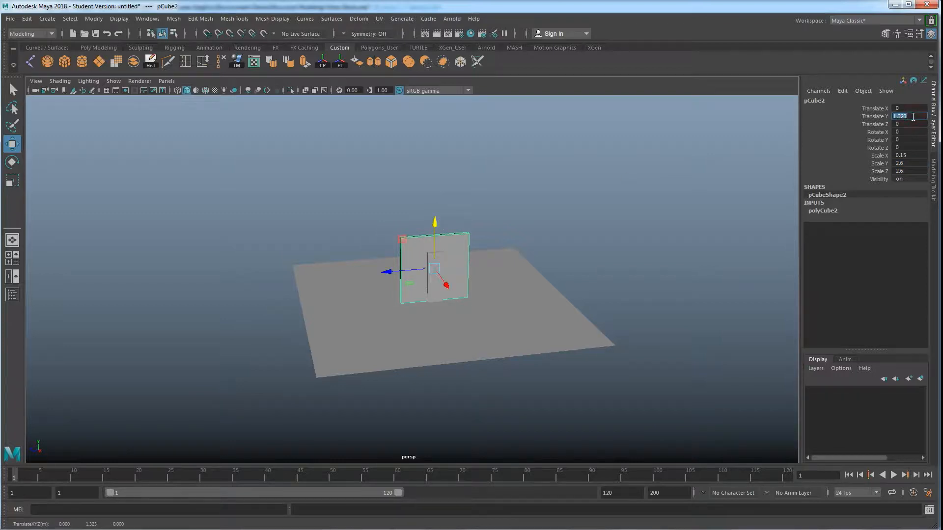
{"action": "type", "text": "1.3"}
{"action": "key", "text": "Return"}
- Move the panel along Z to about -1.79 so it stands beside the human reference box
{"action": "scroll", "coordinate": [511, 265], "scroll_direction": "up", "scroll_amount": 3}
{"action": "mouse_move", "coordinate": [490, 276]}
{"action": "left_mouse_down", "text": "alt"}
{"action": "mouse_move", "coordinate": [516, 269]}
{"action": "mouse_move", "coordinate": [488, 268]}
{"action": "left_mouse_up", "text": "alt"}
{"action": "left_click_drag", "start_coordinate": [445, 234], "coordinate": [528, 239]}
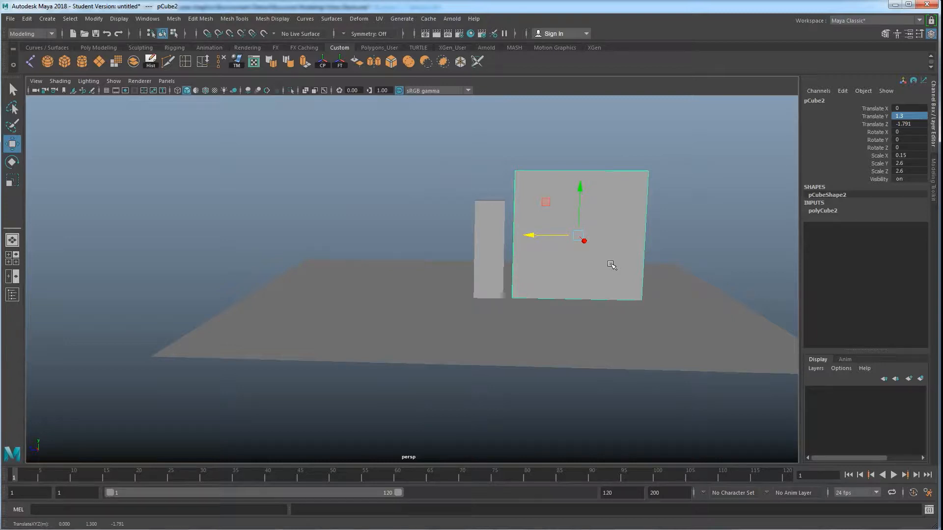
{"action": "left_click_drag", "start_coordinate": [612, 265], "coordinate": [553, 205], "text": "alt"}
{"action": "left_click_drag", "start_coordinate": [537, 241], "coordinate": [564, 240], "text": "alt"}
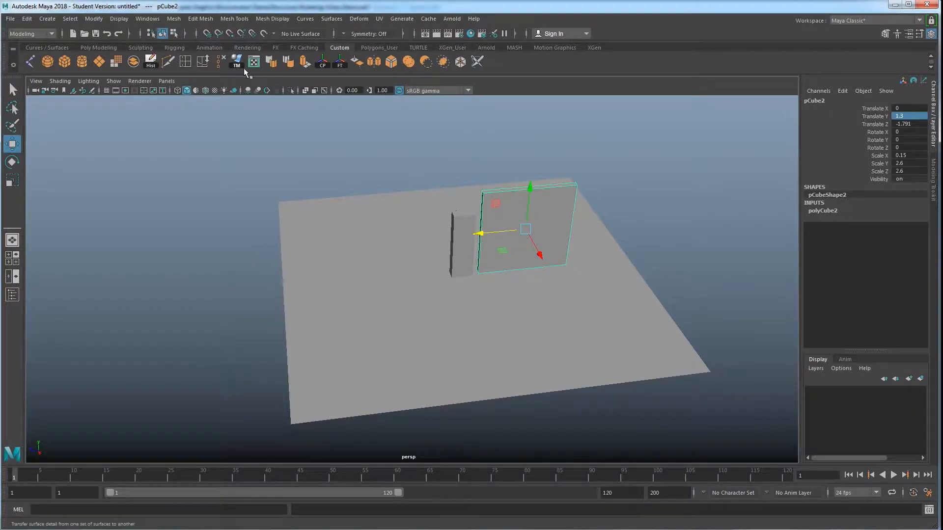
- Freeze the panel's transformations and rename it Wall
{"action": "left_click", "coordinate": [340, 63]}
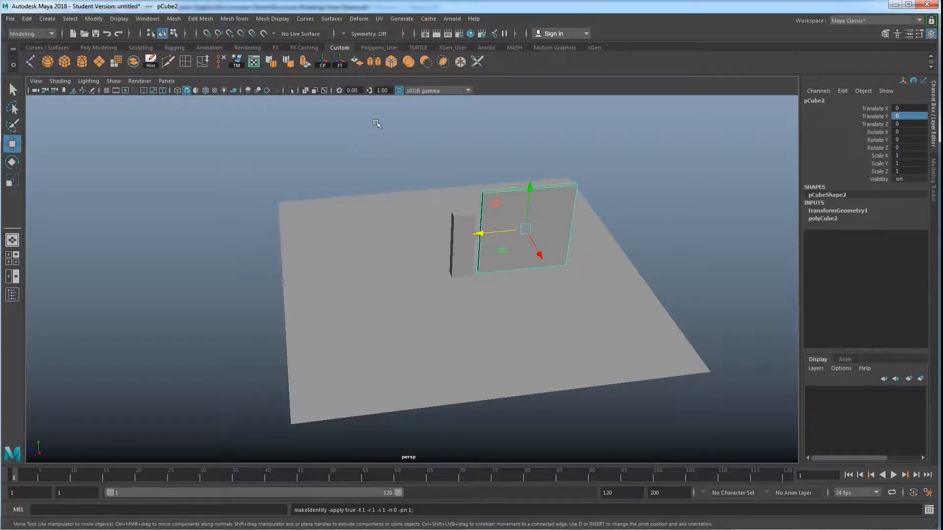
{"action": "double_click", "coordinate": [822, 101]}
{"action": "type", "text": "W"}
{"action": "key", "text": "Return"}
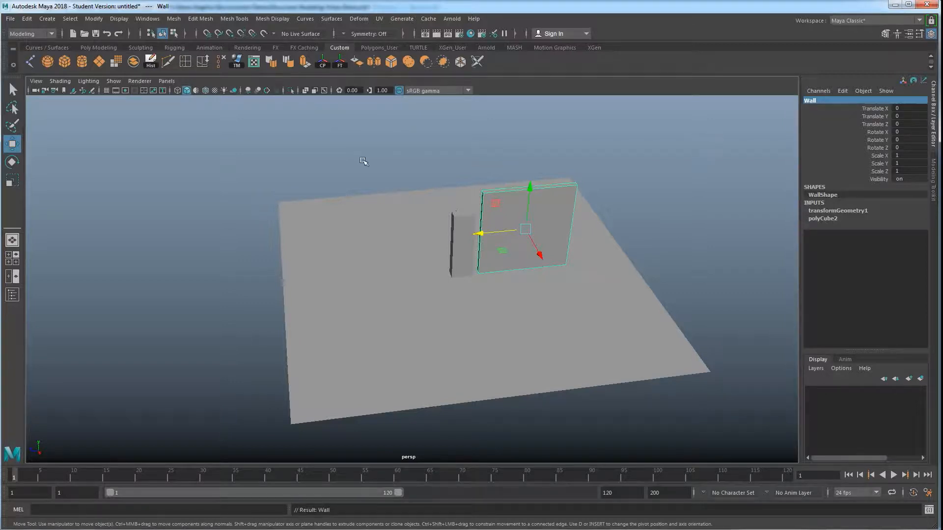
- Delete the Wall's construction history, then undo and redo the deletion to compare its input nodes
{"action": "left_click", "coordinate": [150, 62]}
{"action": "key", "text": "ctrl+z"}
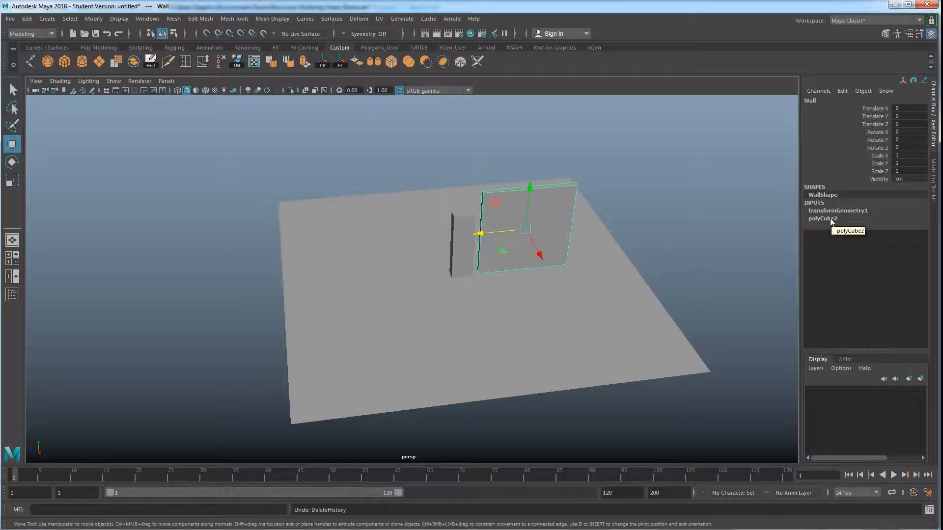
{"action": "key", "text": "shift+z"}
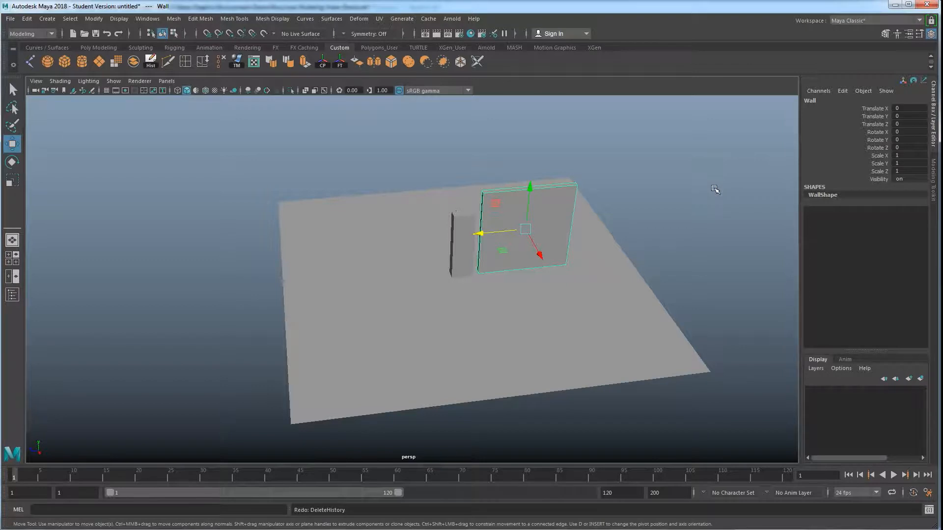
- Lower the Wall's pivot along Y and snap it to the vertices of its bottom edge
{"action": "left_click_drag", "start_coordinate": [531, 224], "coordinate": [478, 273], "text": "alt"}
{"action": "left_click_drag", "start_coordinate": [492, 218], "coordinate": [499, 227], "text": "alt"}
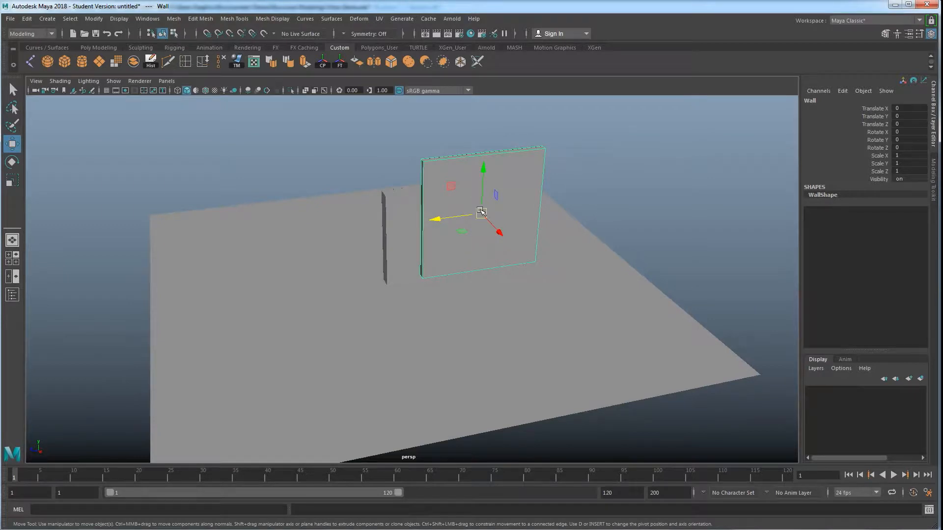
{"action": "key", "text": "d"}
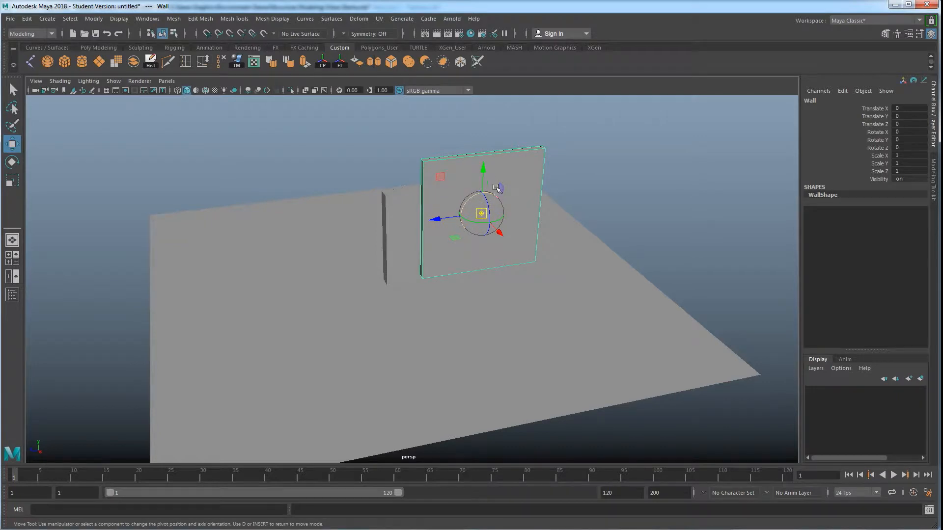
{"action": "left_click_drag", "start_coordinate": [483, 170], "coordinate": [482, 184]}
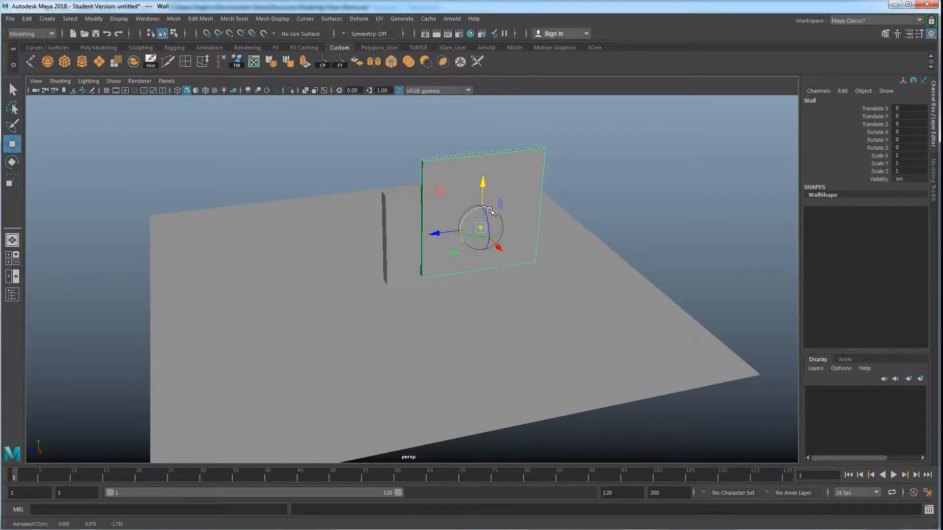
{"action": "key", "text": "v"}
{"action": "left_click_drag", "start_coordinate": [483, 186], "coordinate": [484, 202]}
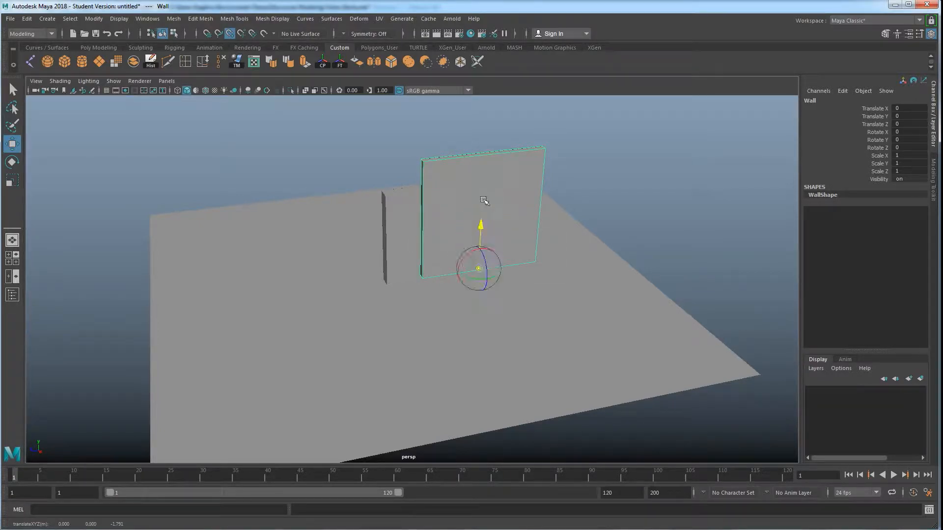
{"action": "left_click_drag", "start_coordinate": [484, 246], "coordinate": [391, 192]}
{"action": "left_click_drag", "start_coordinate": [398, 250], "coordinate": [490, 139]}
{"action": "left_click_drag", "start_coordinate": [546, 181], "coordinate": [537, 265]}
{"action": "left_click", "coordinate": [473, 158]}
{"action": "left_click_drag", "start_coordinate": [506, 156], "coordinate": [537, 274]}
- Try snapping the Wall's pivot to the lower corner farthest from the human reference box, and undo the move
{"action": "left_click_drag", "start_coordinate": [493, 305], "coordinate": [491, 277], "text": "alt"}
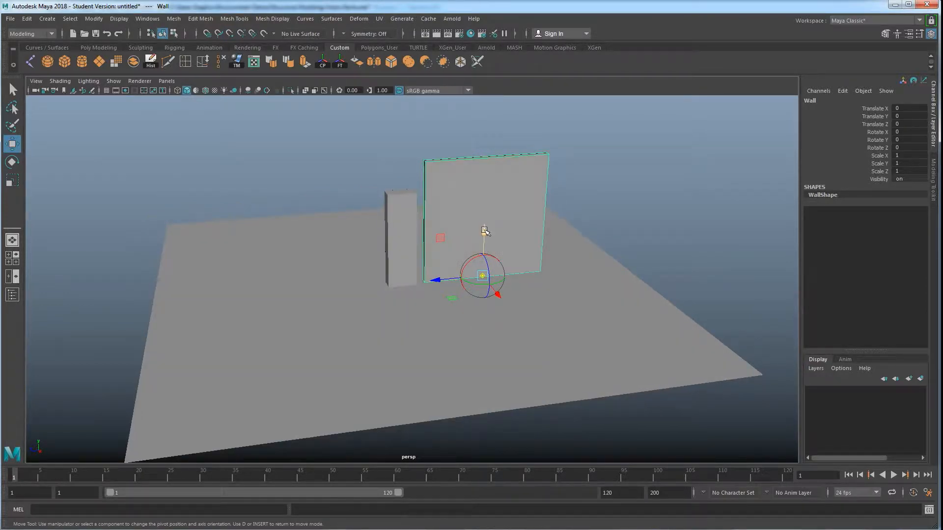
{"action": "left_click_drag", "start_coordinate": [484, 236], "coordinate": [492, 283], "text": "alt"}
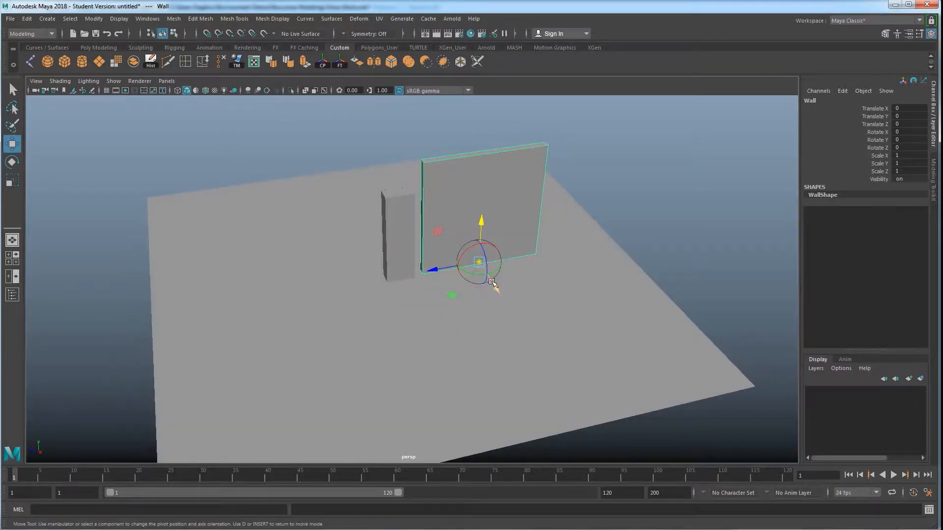
{"action": "key", "text": "v"}
{"action": "left_click_drag", "start_coordinate": [478, 263], "coordinate": [721, 350]}
{"action": "middle_click_drag", "start_coordinate": [617, 230], "coordinate": [493, 257]}
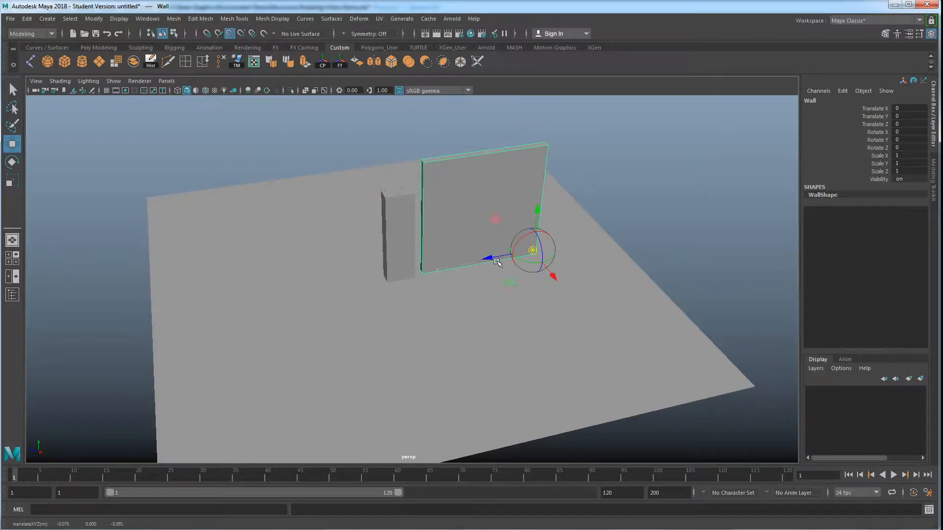
{"action": "key", "text": "ctrl+z"}
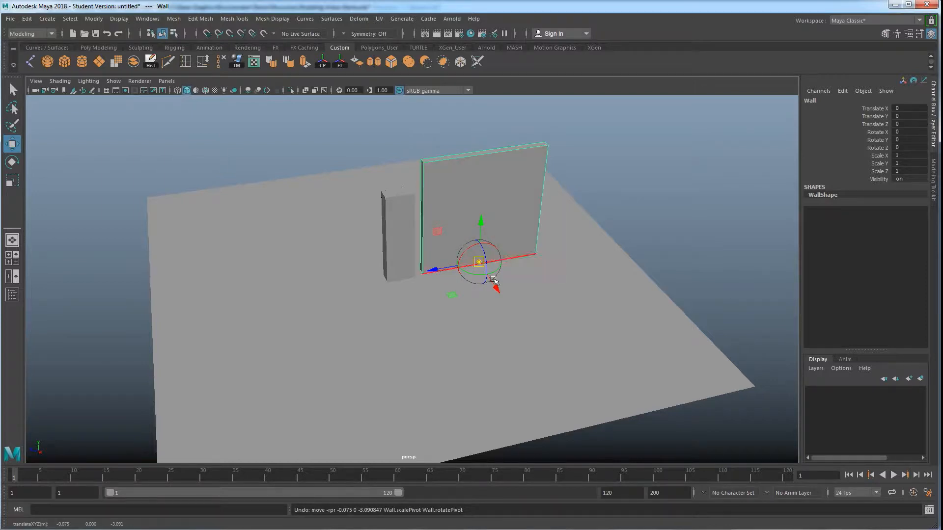
- Leave pivot editing on the Wall with its pivot at the middle of the bottom edge
{"action": "key", "text": "d"}
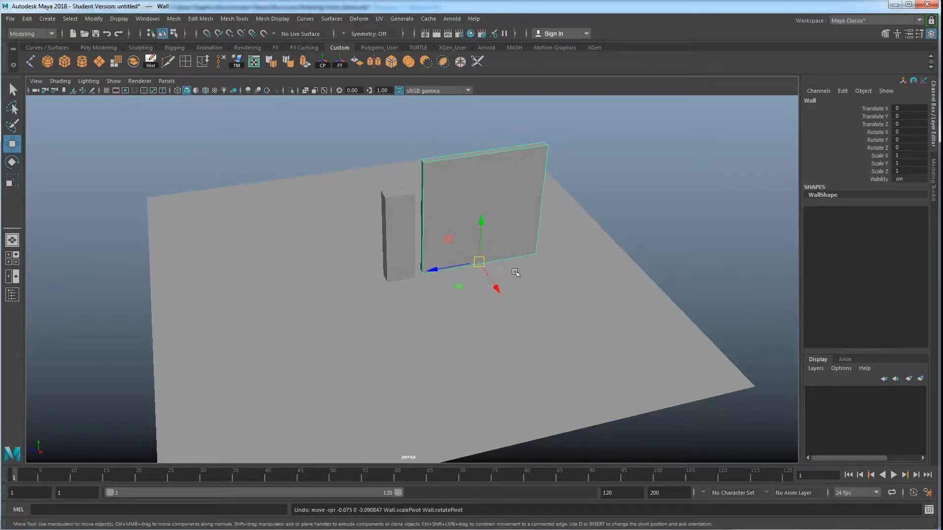
{"action": "key", "text": "d"}
{"action": "left_click_drag", "start_coordinate": [473, 295], "coordinate": [462, 280], "text": "alt"}
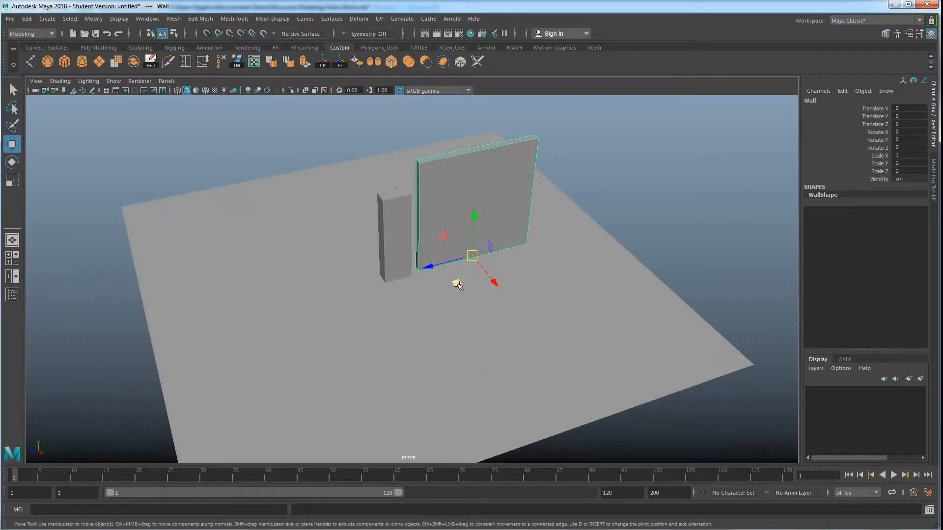
- Move the Wall within the XZ plane to beside the floor plane, at about X -1.703, Z 9.533
{"action": "middle_click_drag", "start_coordinate": [458, 282], "coordinate": [439, 225]}
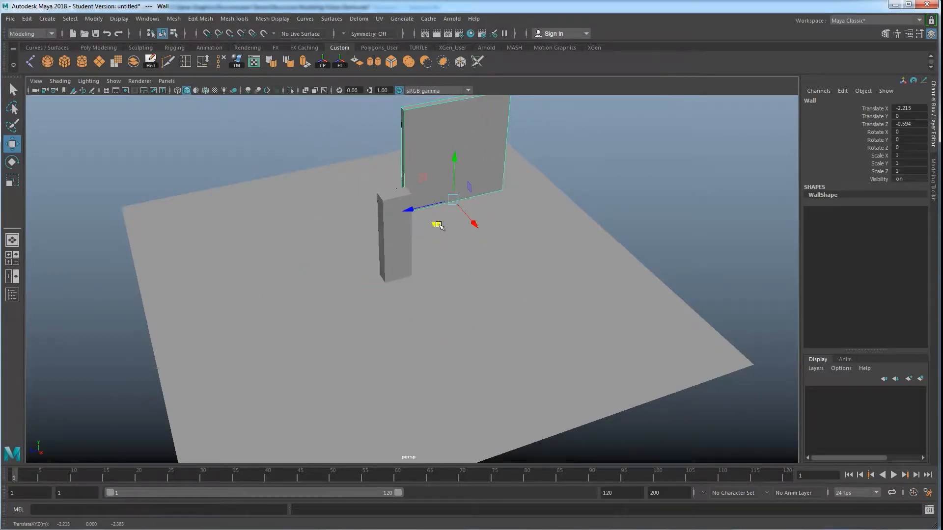
{"action": "key", "text": "ctrl+z"}
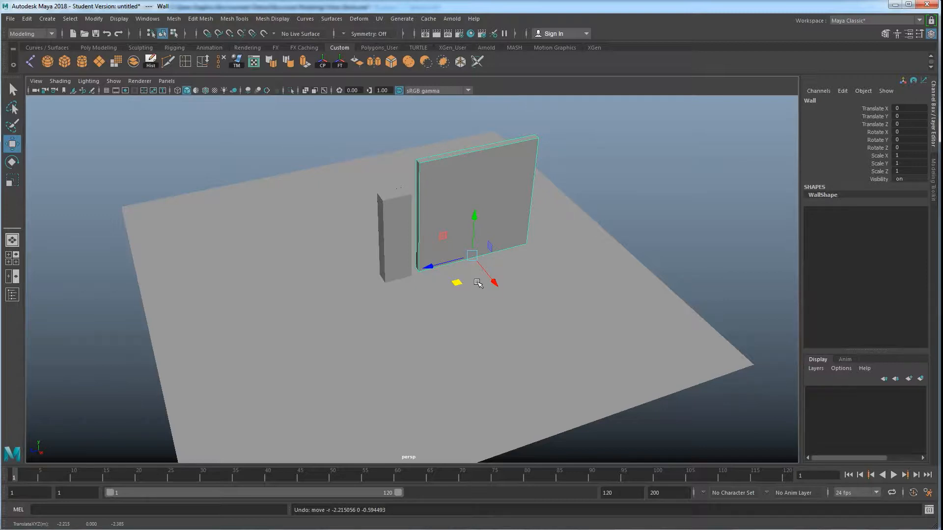
{"action": "left_click_drag", "start_coordinate": [490, 301], "coordinate": [448, 294], "text": "alt"}
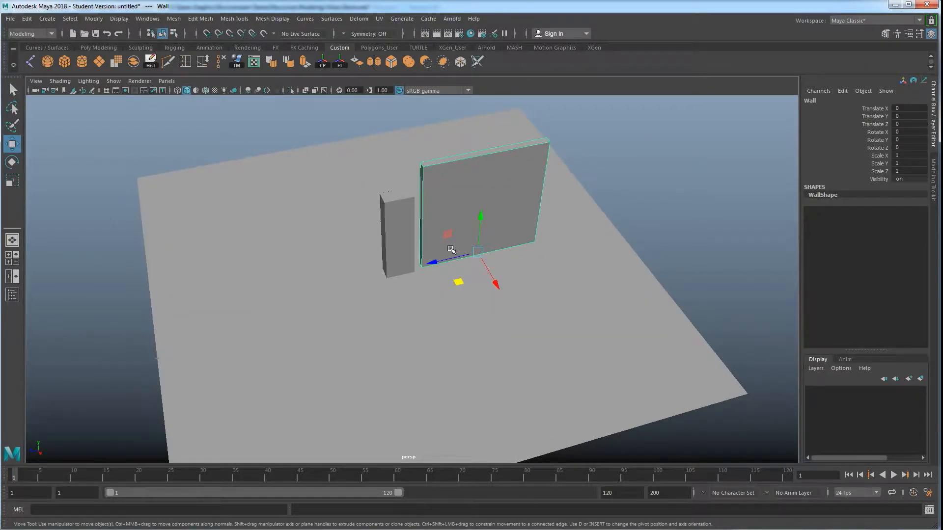
{"action": "scroll", "coordinate": [448, 241], "scroll_direction": "down", "scroll_amount": 3}
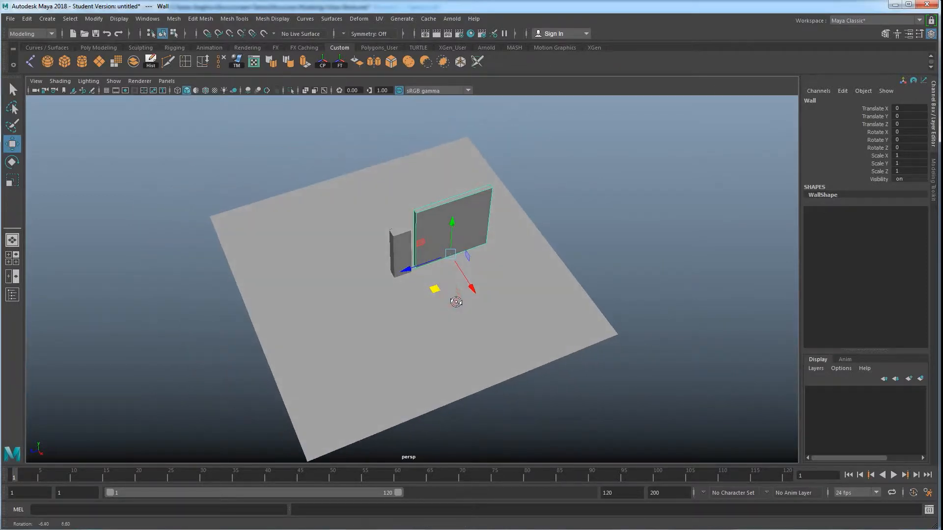
{"action": "left_click_drag", "start_coordinate": [472, 244], "coordinate": [454, 245], "text": "alt"}
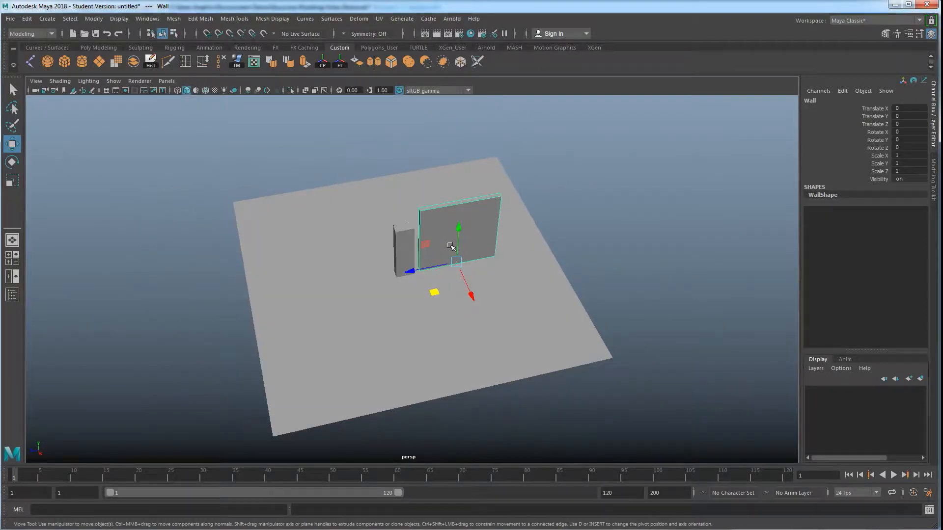
{"action": "left_click_drag", "start_coordinate": [437, 294], "coordinate": [138, 315]}
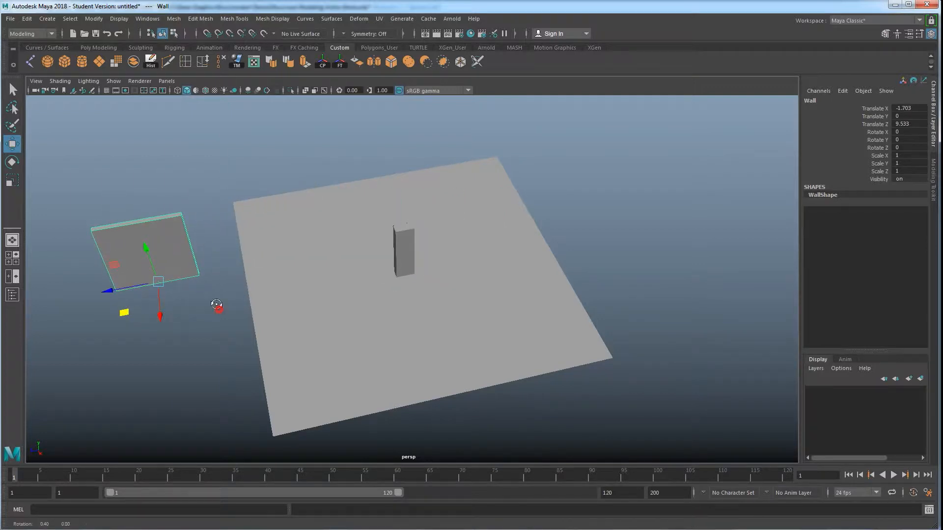
{"action": "left_click_drag", "start_coordinate": [219, 309], "coordinate": [227, 282], "text": "alt"}
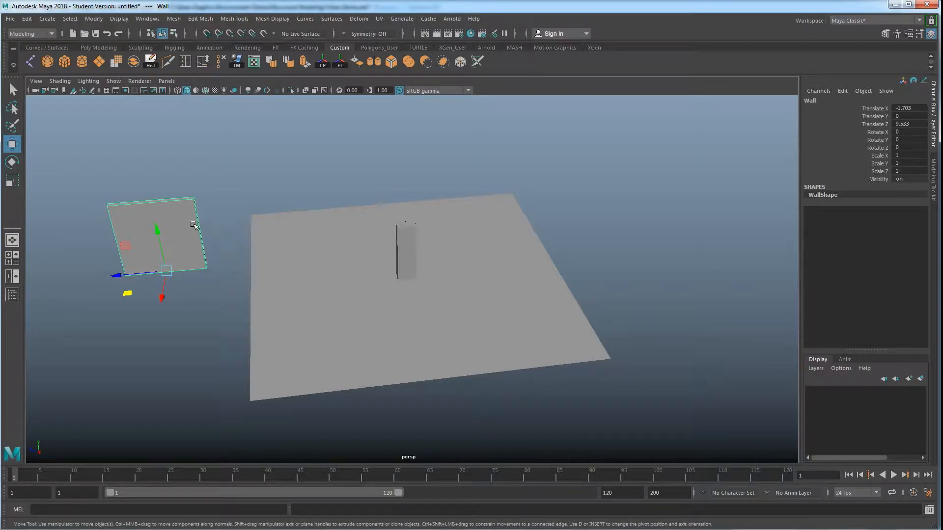
- Duplicate the Wall and move the copy back onto the floor plane at about X 0.056, Z -0.31
{"action": "key", "text": "ctrl+d"}
{"action": "middle_click_drag", "start_coordinate": [127, 293], "coordinate": [442, 295]}
{"action": "left_click_drag", "start_coordinate": [442, 295], "coordinate": [410, 300], "text": "alt"}
{"action": "middle_click_drag", "start_coordinate": [438, 298], "coordinate": [375, 312], "text": "alt"}
{"action": "scroll", "coordinate": [374, 313], "scroll_direction": "up", "scroll_amount": 4}
{"action": "left_click_drag", "start_coordinate": [375, 313], "coordinate": [398, 300], "text": "alt"}
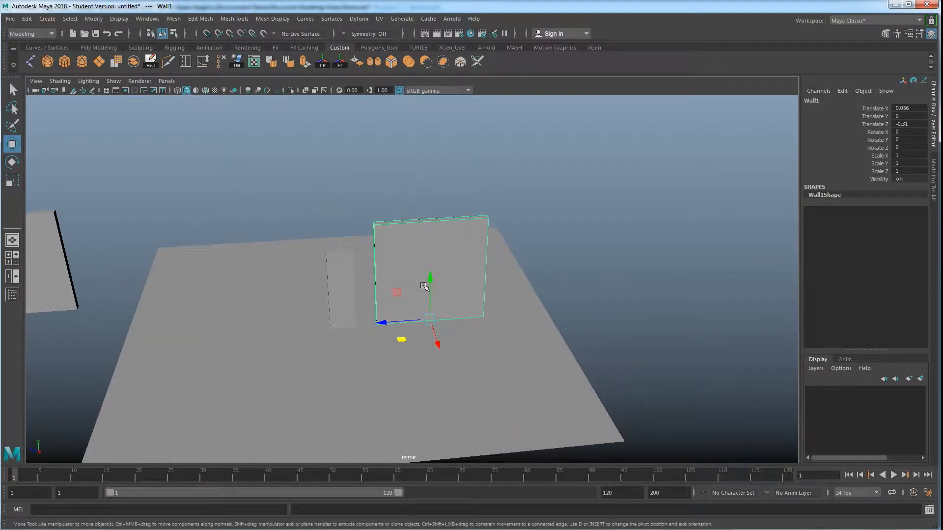
{"action": "left_click_drag", "start_coordinate": [411, 246], "coordinate": [411, 254], "text": "alt"}
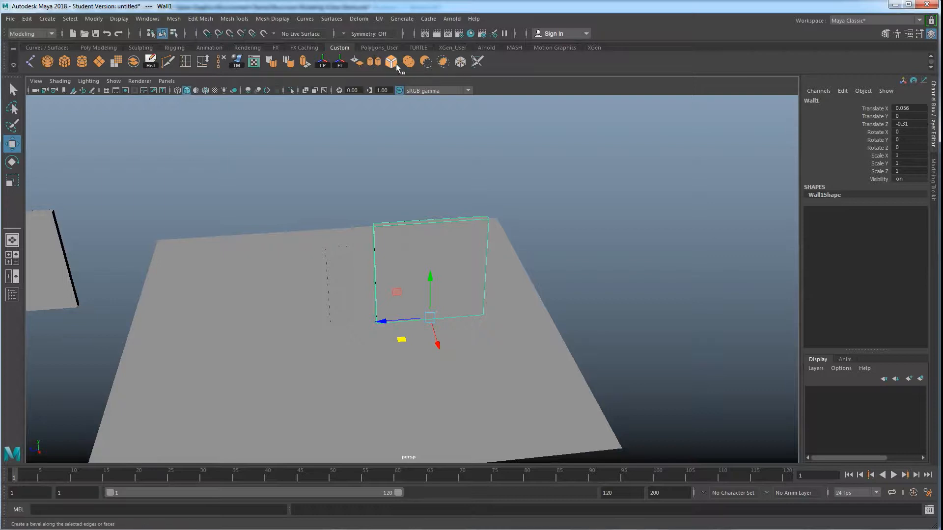
{"action": "left_click", "coordinate": [174, 48]}
{"action": "left_click", "coordinate": [140, 48]}
{"action": "left_click", "coordinate": [175, 47]}
{"action": "left_click", "coordinate": [210, 47]}
{"action": "left_click", "coordinate": [339, 48]}
{"action": "left_click", "coordinate": [199, 20]}
{"action": "left_click", "coordinate": [169, 19]}
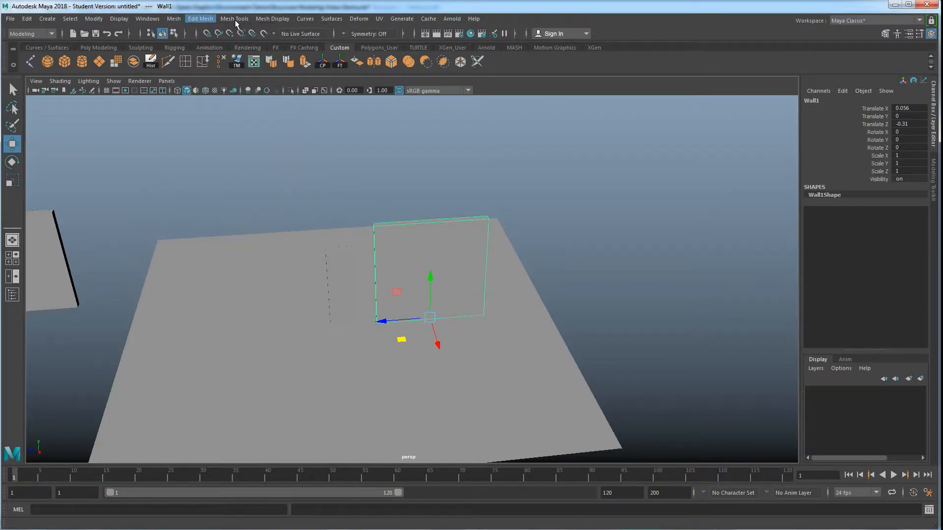
- Add the Connect tool to the Custom shelf and delete it from the shelf again
{"action": "left_click", "coordinate": [235, 19]}
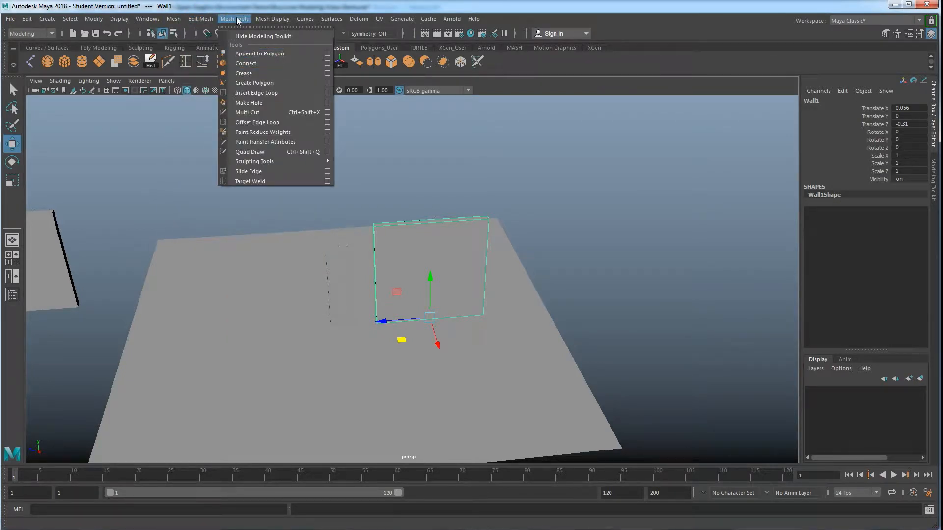
{"action": "left_click", "coordinate": [245, 67], "text": "ctrl+shift"}
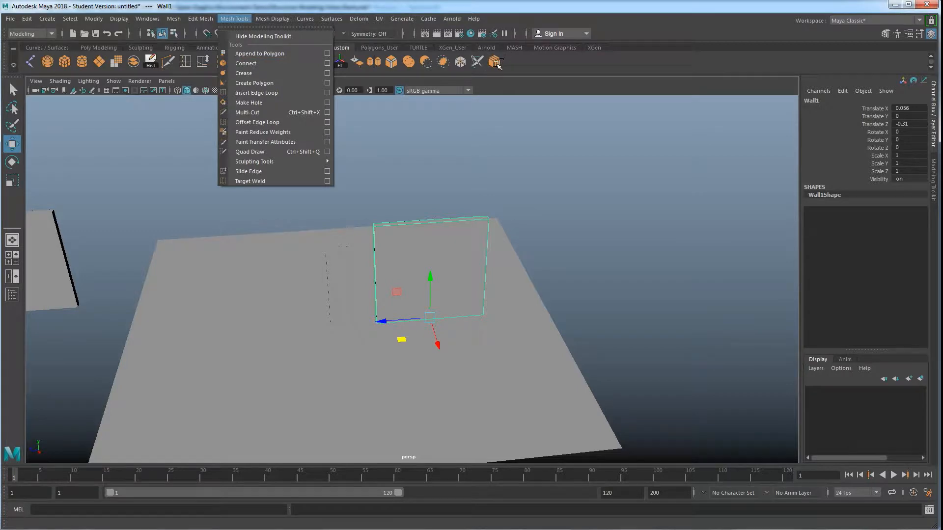
{"action": "left_click", "coordinate": [541, 68]}
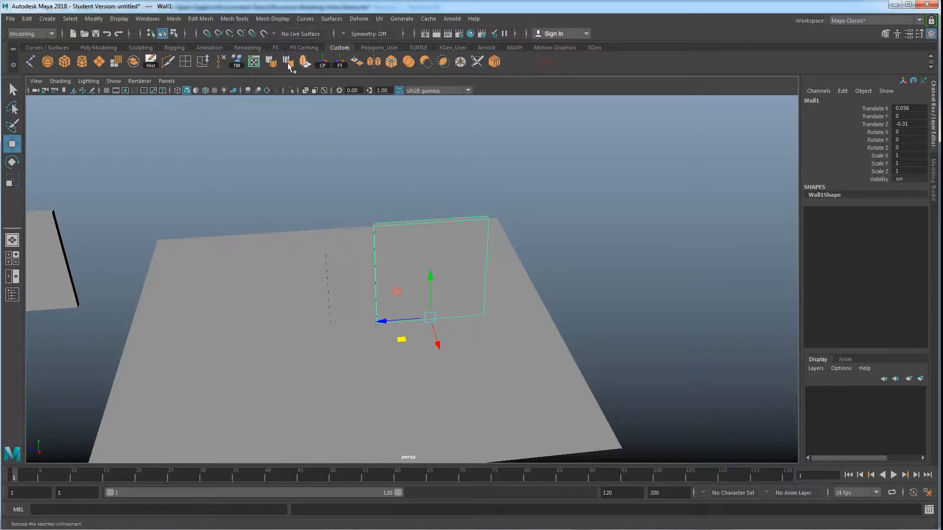
{"action": "right_click", "coordinate": [494, 63]}
{"action": "left_click", "coordinate": [513, 99]}
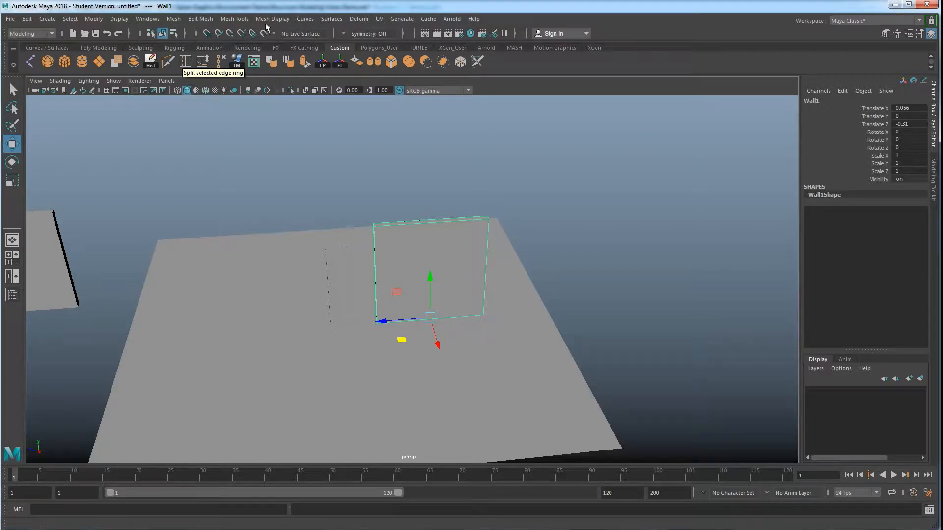
- Insert two vertical edge loops and one horizontal loop near the upper edge of the Wall copy to outline a doorway
{"action": "left_click", "coordinate": [230, 20]}
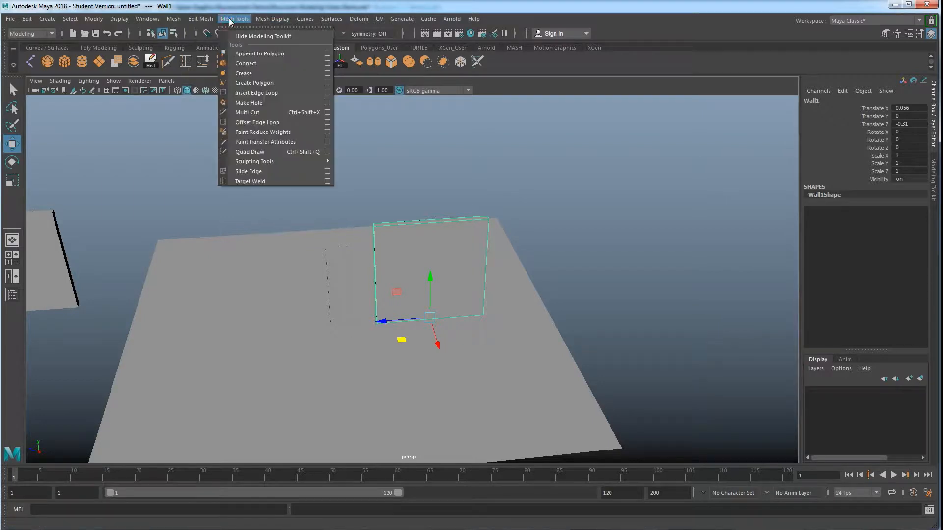
{"action": "left_click", "coordinate": [245, 94]}
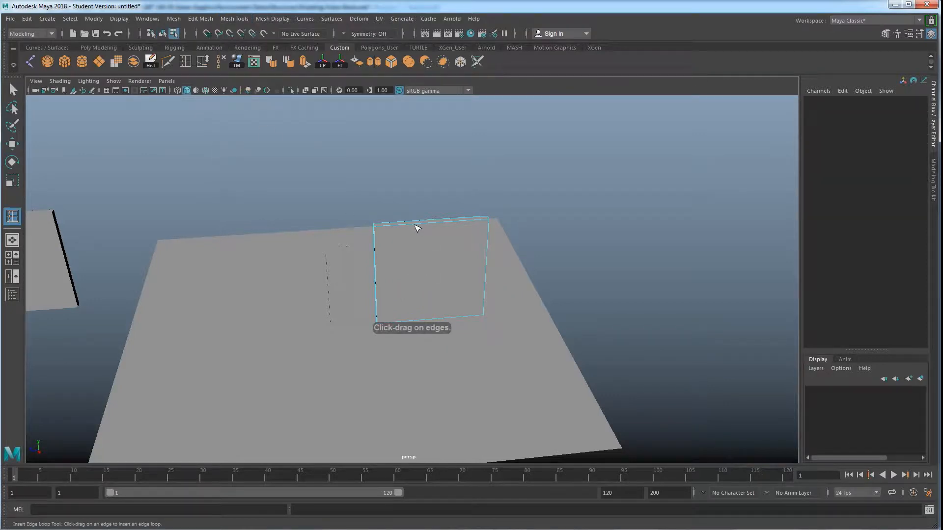
{"action": "left_click_drag", "start_coordinate": [415, 226], "coordinate": [457, 220]}
{"action": "left_click_drag", "start_coordinate": [397, 298], "coordinate": [396, 286], "text": "alt"}
{"action": "left_click_drag", "start_coordinate": [420, 253], "coordinate": [424, 219]}
{"action": "left_click_drag", "start_coordinate": [447, 280], "coordinate": [444, 293], "text": "alt"}
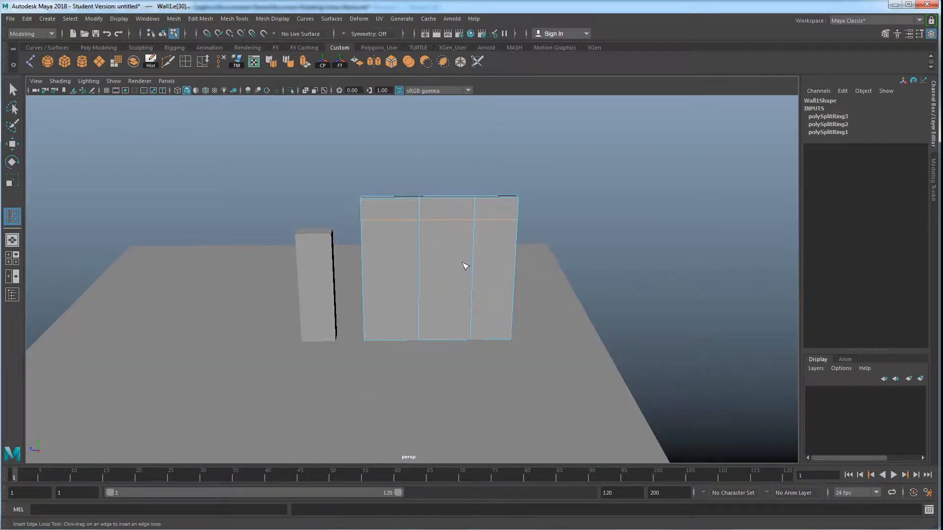
- Return to object mode and move the human reference box in front of the doorway outline on the Wall copy
{"action": "key", "text": "w"}
{"action": "left_click_drag", "start_coordinate": [480, 280], "coordinate": [442, 276], "text": "alt"}
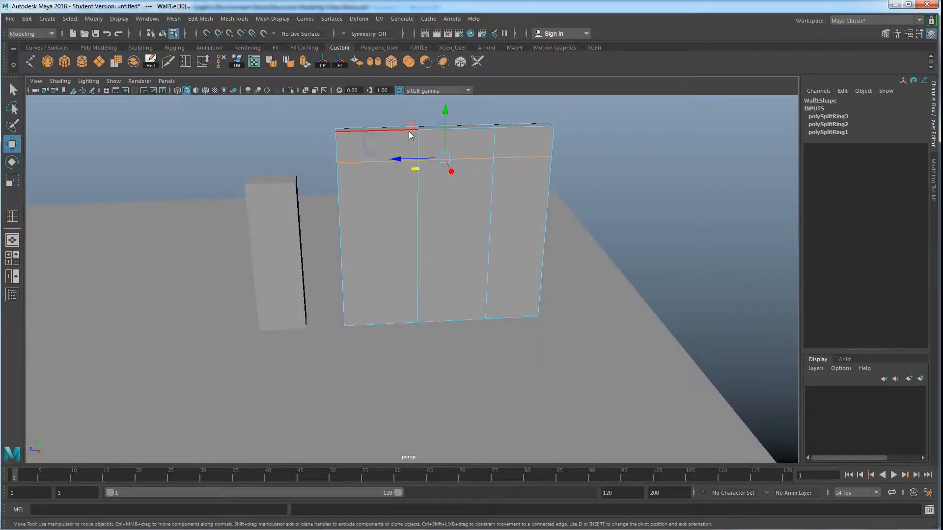
{"action": "right_click_drag", "start_coordinate": [338, 153], "coordinate": [376, 141]}
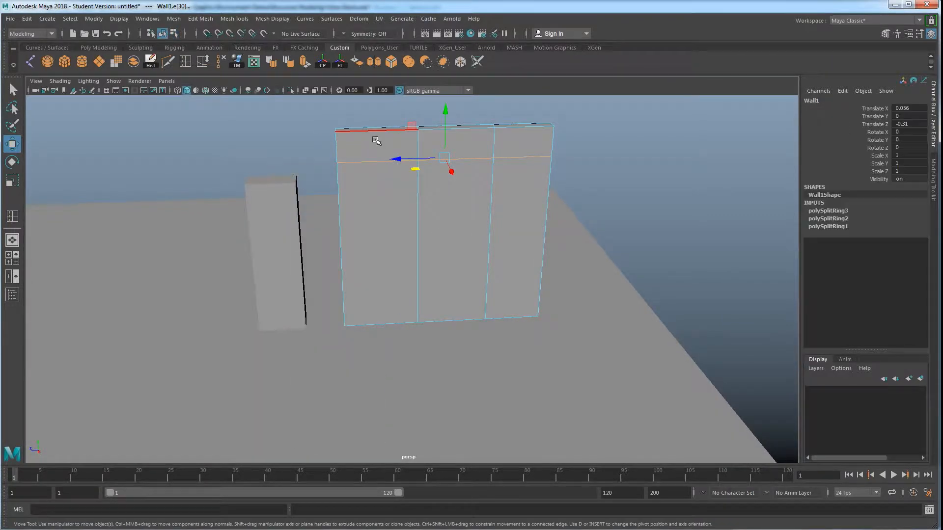
{"action": "left_click", "coordinate": [285, 209]}
{"action": "left_click_drag", "start_coordinate": [330, 261], "coordinate": [328, 278], "text": "alt"}
{"action": "left_click_drag", "start_coordinate": [241, 286], "coordinate": [417, 303]}
{"action": "left_click", "coordinate": [385, 224]}
{"action": "left_click_drag", "start_coordinate": [386, 223], "coordinate": [440, 158], "text": "alt"}
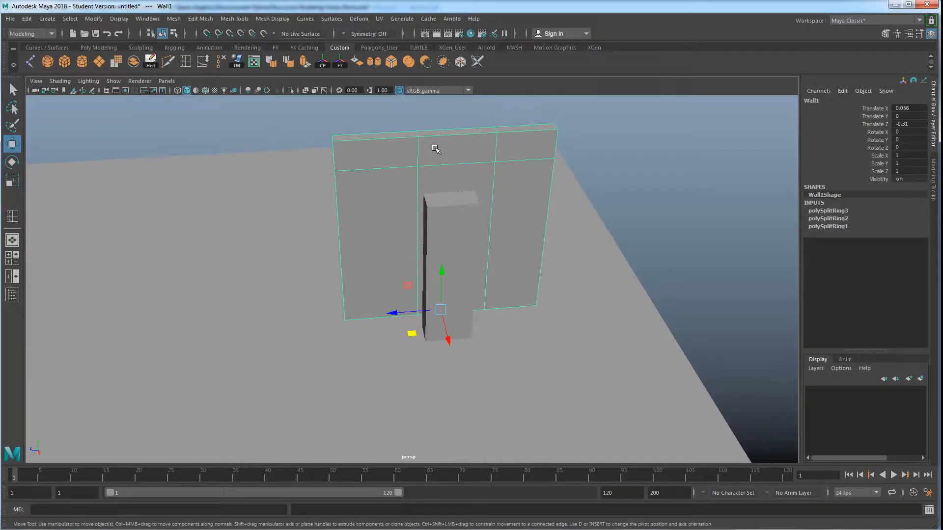
- Select the Wall copy's vertical edge loop on the +Z side, then try moving it along Z and undo the move
{"action": "right_click_drag", "start_coordinate": [431, 148], "coordinate": [431, 122]}
{"action": "left_click", "coordinate": [419, 153]}
{"action": "double_click", "coordinate": [420, 152]}
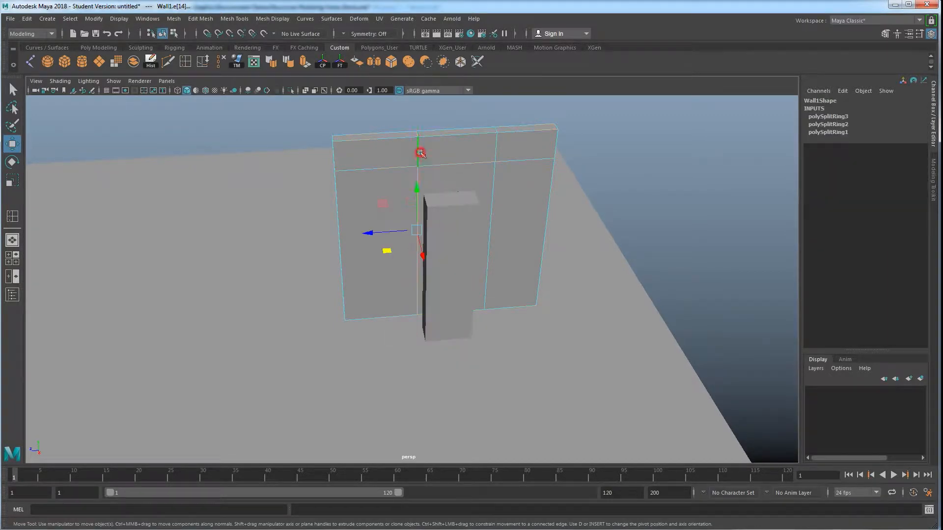
{"action": "left_click_drag", "start_coordinate": [412, 213], "coordinate": [629, 201], "text": "alt"}
{"action": "left_click", "coordinate": [628, 200]}
{"action": "left_click", "coordinate": [413, 164]}
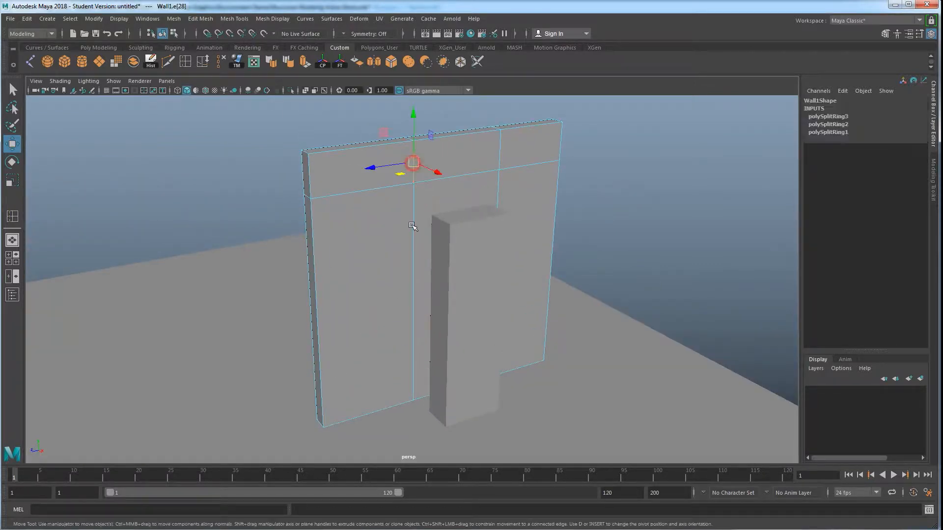
{"action": "left_click", "coordinate": [414, 236]}
{"action": "left_click_drag", "start_coordinate": [429, 291], "coordinate": [492, 231], "text": "alt"}
{"action": "left_click", "coordinate": [412, 171], "text": "shift"}
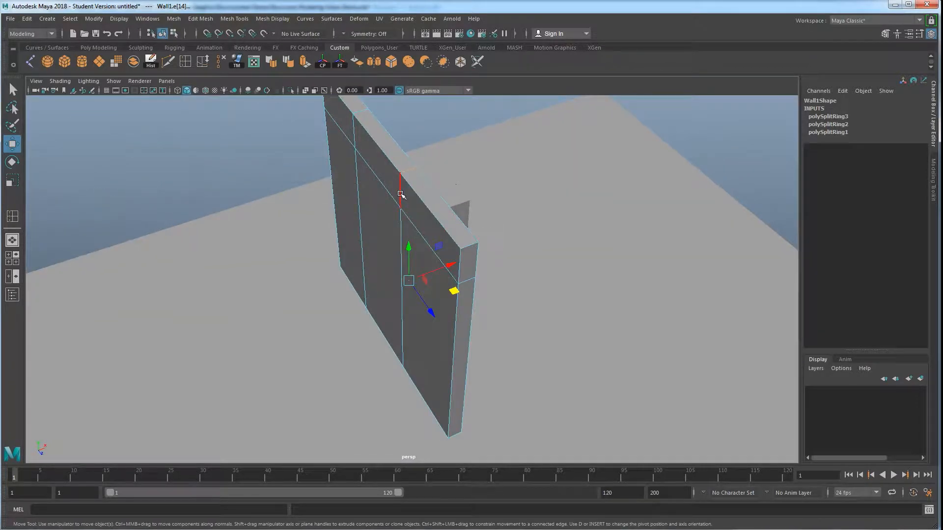
{"action": "left_click_drag", "start_coordinate": [400, 210], "coordinate": [438, 263], "text": "alt"}
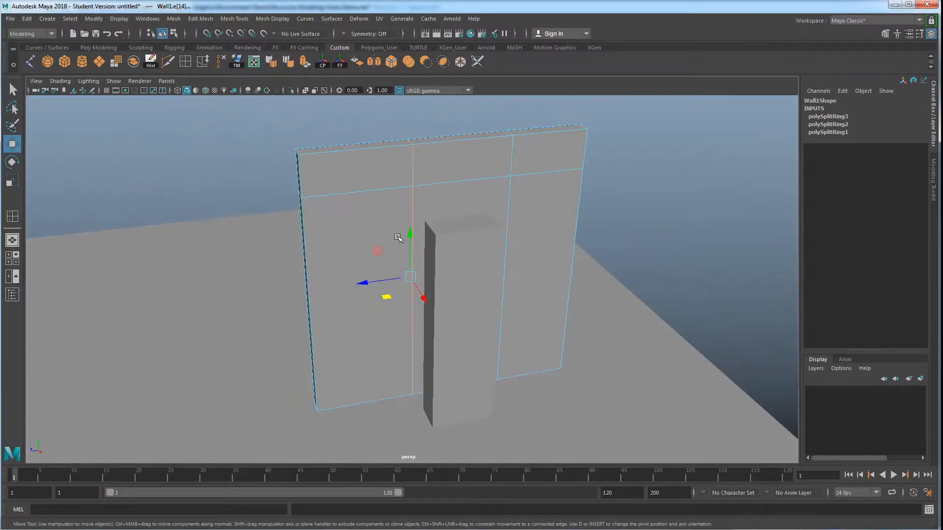
{"action": "mouse_move", "coordinate": [366, 278]}
{"action": "left_mouse_down"}
{"action": "mouse_move", "coordinate": [328, 277]}
{"action": "mouse_move", "coordinate": [382, 280]}
{"action": "left_mouse_up"}
{"action": "key", "text": "ctrl+z"}
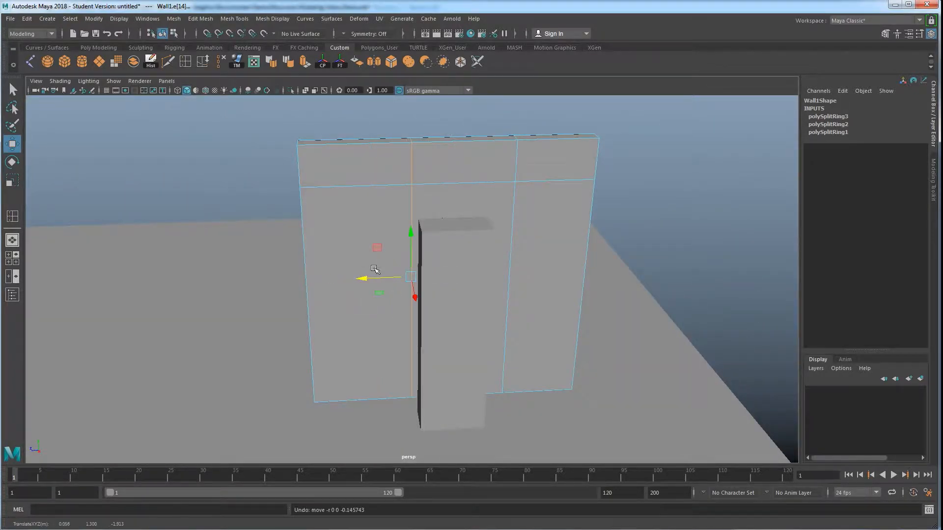
- Slide the selected vertical edge loop slightly toward the wall's +Z end with Slide Edge to widen the doorway outline
{"action": "left_click", "coordinate": [235, 19]}
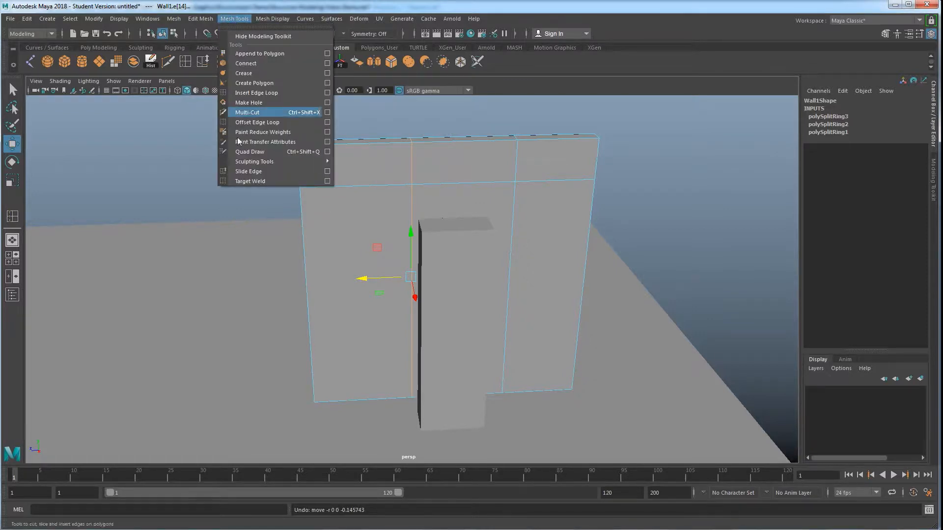
{"action": "left_click", "coordinate": [249, 172]}
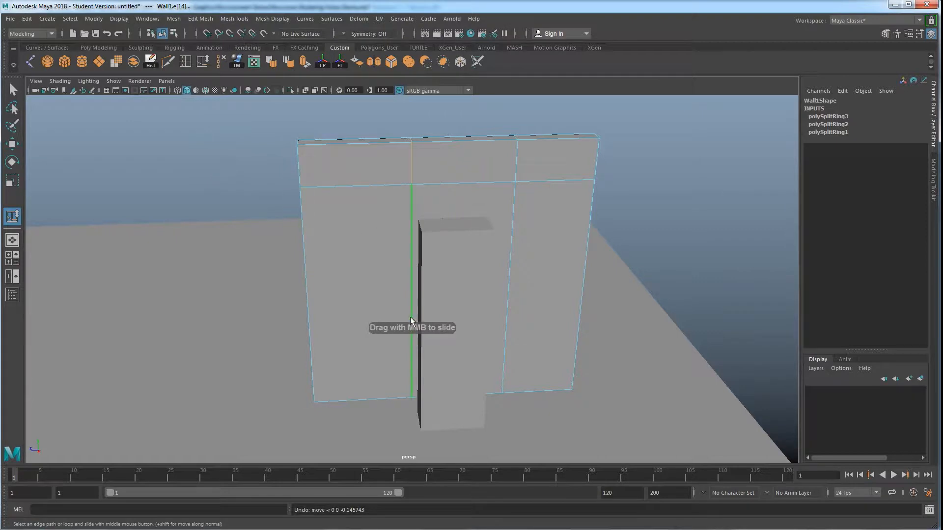
{"action": "mouse_move", "coordinate": [411, 184]}
{"action": "middle_mouse_down"}
{"action": "mouse_move", "coordinate": [391, 186]}
{"action": "mouse_move", "coordinate": [414, 185]}
{"action": "middle_mouse_up"}
{"action": "key", "text": "ctrl+z"}
{"action": "key", "text": "w"}
{"action": "left_click_drag", "start_coordinate": [395, 191], "coordinate": [441, 340], "text": "alt"}
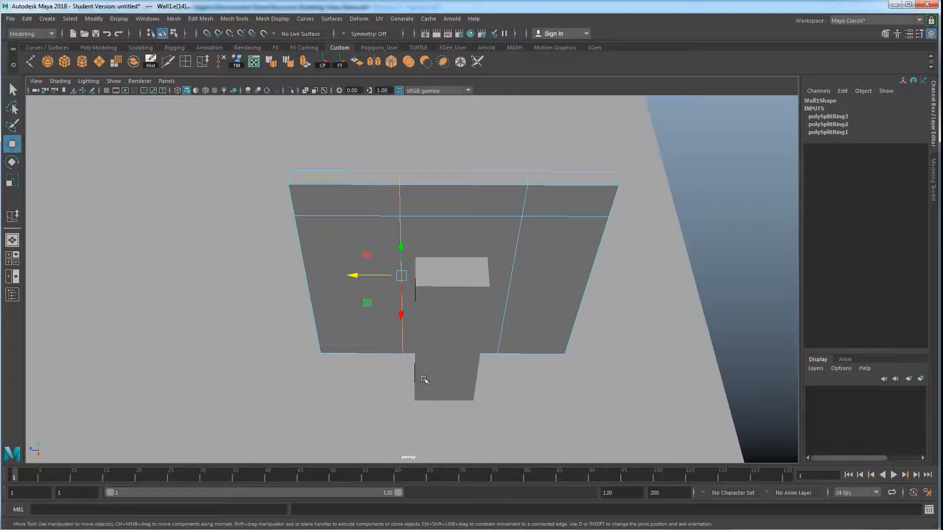
{"action": "left_click_drag", "start_coordinate": [458, 398], "coordinate": [437, 410], "text": "alt"}
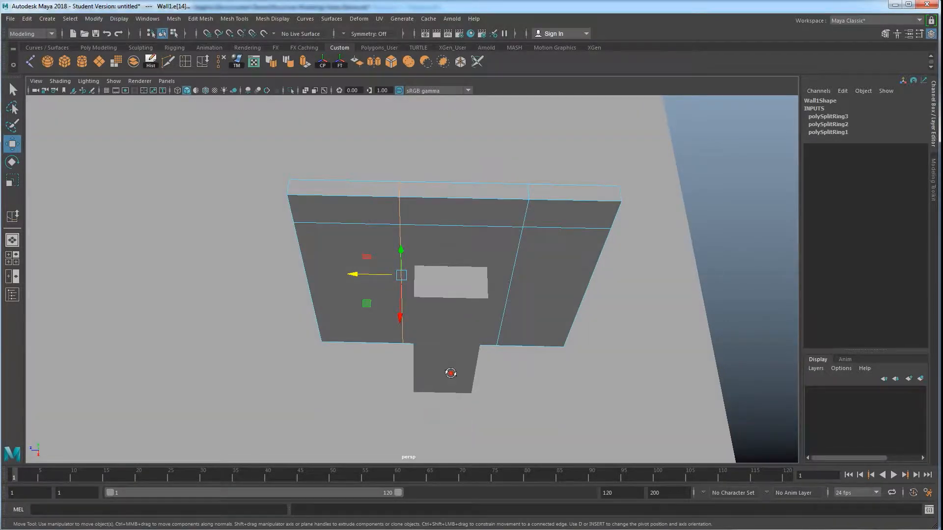
{"action": "left_click_drag", "start_coordinate": [451, 373], "coordinate": [484, 221], "text": "alt"}
- Return to object mode and move the human reference box along +Z until it stands beside the Wall copy
{"action": "right_click_drag", "start_coordinate": [504, 176], "coordinate": [543, 161]}
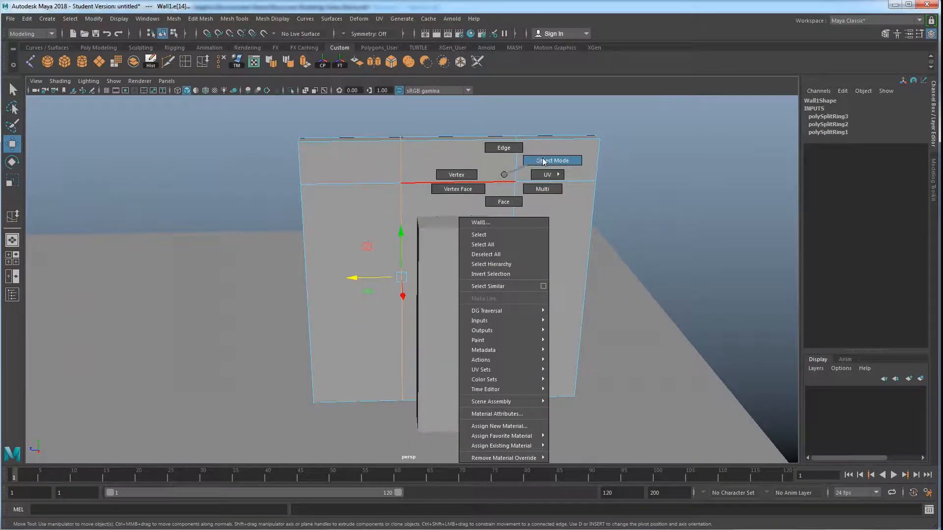
{"action": "left_click_drag", "start_coordinate": [544, 162], "coordinate": [401, 267], "text": "alt"}
{"action": "left_click", "coordinate": [439, 234]}
{"action": "left_click", "coordinate": [446, 277]}
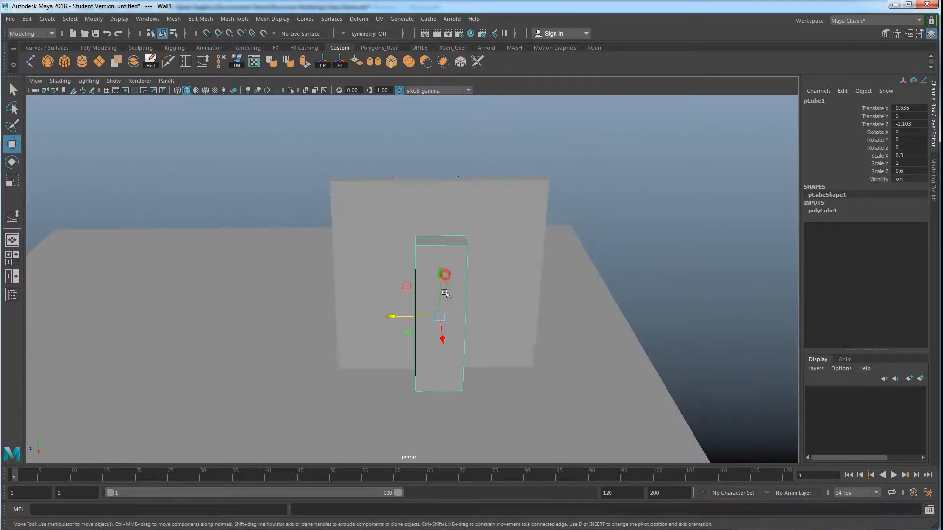
{"action": "left_click_drag", "start_coordinate": [391, 316], "coordinate": [167, 319]}
- Delete the front and back faces of the doorway section in the Wall copy
{"action": "left_click", "coordinate": [447, 291]}
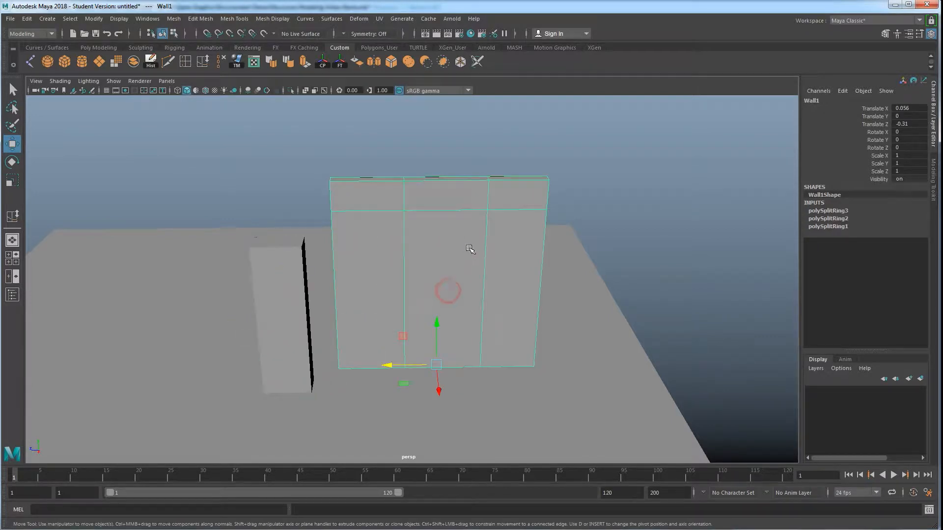
{"action": "right_click_drag", "start_coordinate": [446, 237], "coordinate": [449, 265]}
{"action": "left_click", "coordinate": [450, 296]}
{"action": "left_click_drag", "start_coordinate": [450, 296], "coordinate": [446, 267], "text": "alt"}
{"action": "left_click", "coordinate": [438, 278]}
{"action": "key", "text": "Delete"}
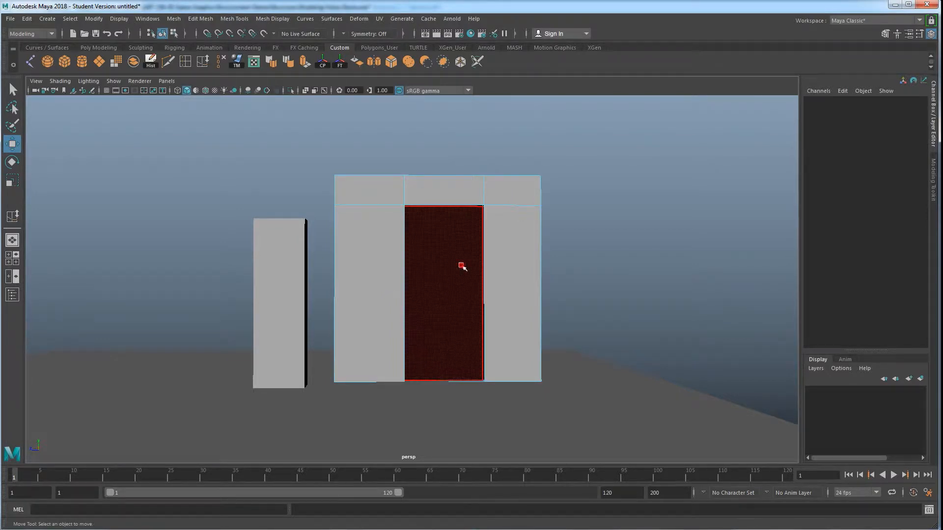
{"action": "left_click", "coordinate": [461, 265]}
{"action": "key", "text": "Delete"}
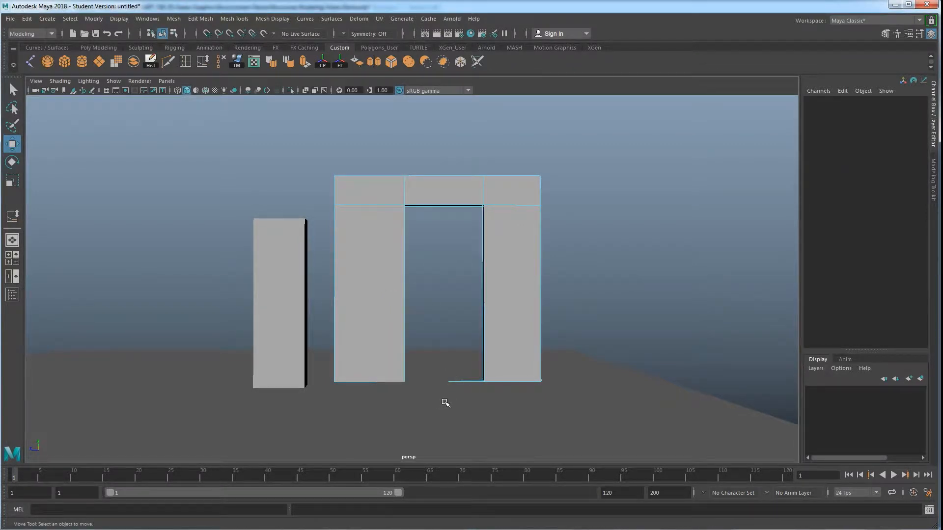
- Delete the remaining bottom face across the doorway opening of the Wall copy
{"action": "left_click_drag", "start_coordinate": [445, 377], "coordinate": [443, 397], "text": "alt"}
{"action": "left_click_drag", "start_coordinate": [438, 335], "coordinate": [525, 383]}
{"action": "key", "text": "Delete"}
{"action": "scroll", "coordinate": [488, 374], "scroll_direction": "up", "scroll_amount": 4}
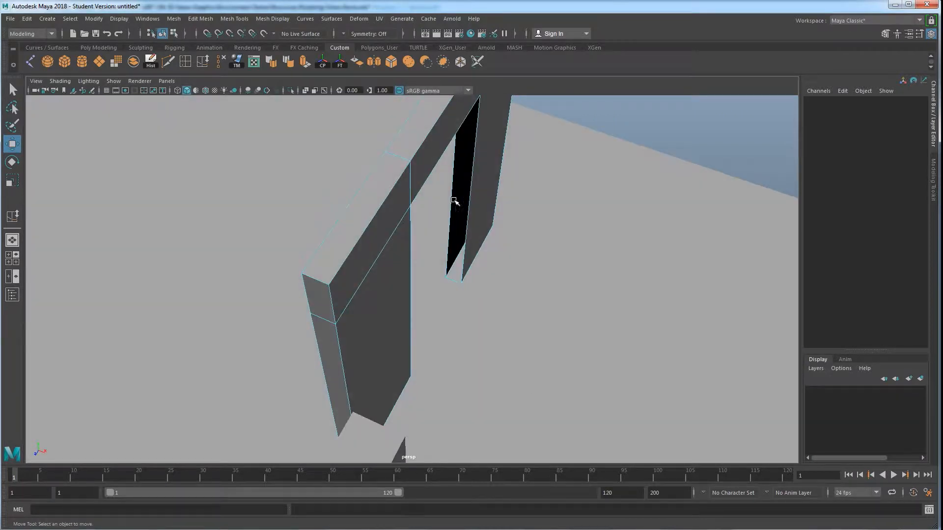
- Bridge the front and back vertical edges on the +Z side of the doorway opening in the Wall copy
{"action": "left_click_drag", "start_coordinate": [474, 190], "coordinate": [418, 231], "text": "alt"}
{"action": "scroll", "coordinate": [418, 231], "scroll_direction": "down", "scroll_amount": 5}
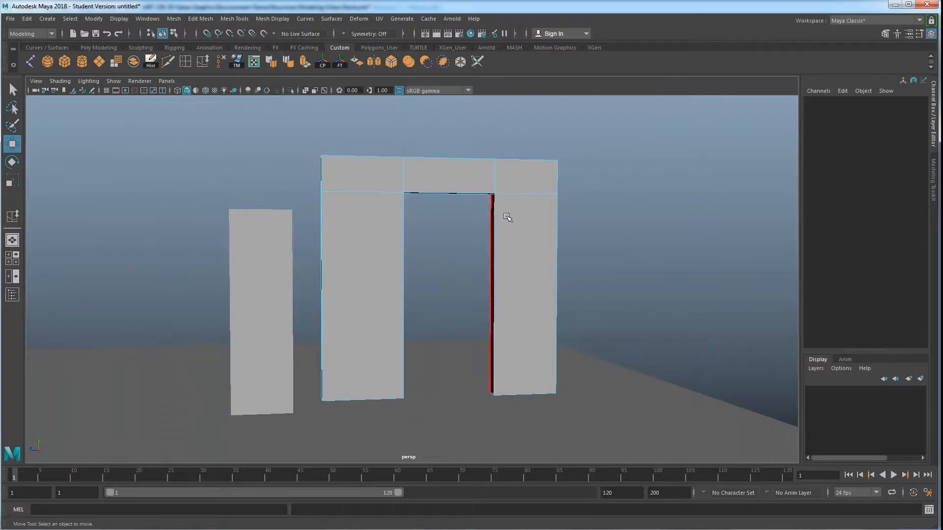
{"action": "right_click_drag", "start_coordinate": [514, 177], "coordinate": [511, 150]}
{"action": "left_click_drag", "start_coordinate": [480, 262], "coordinate": [407, 217], "text": "alt"}
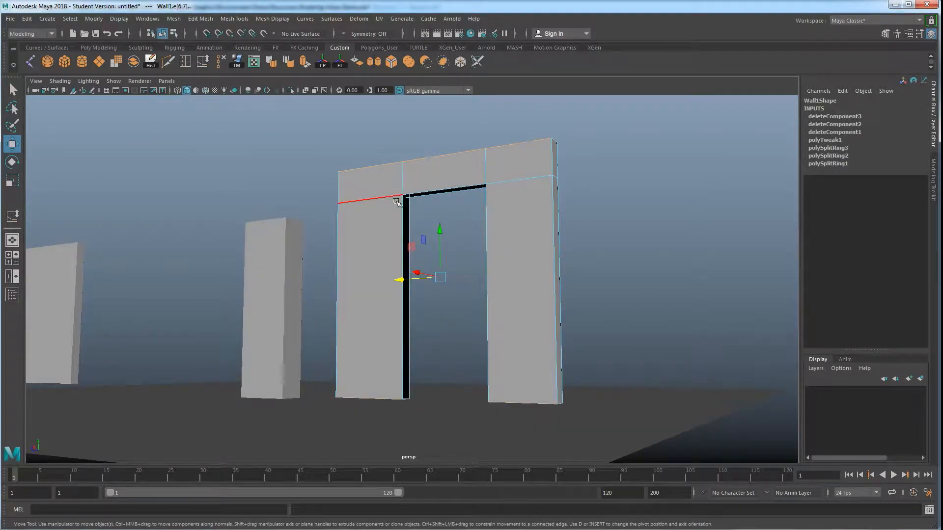
{"action": "left_click", "coordinate": [402, 221]}
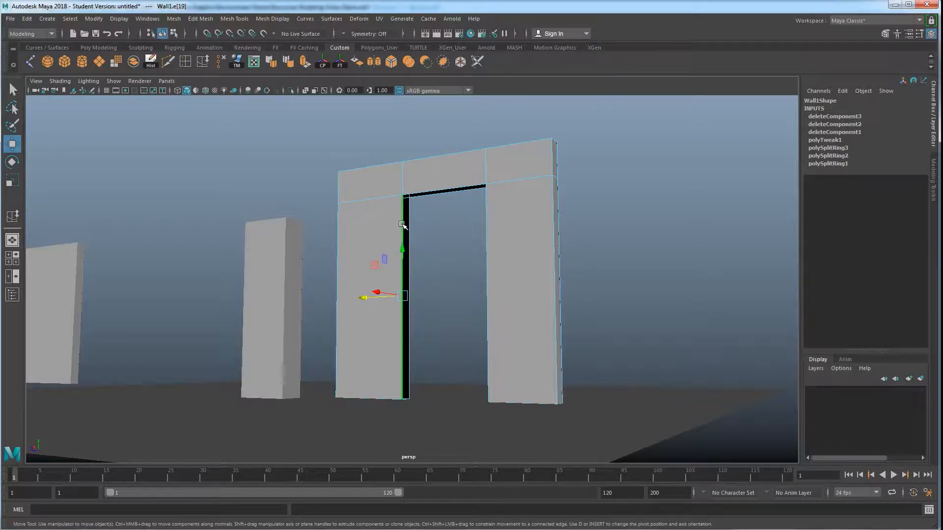
{"action": "left_click", "coordinate": [412, 225], "text": "shift"}
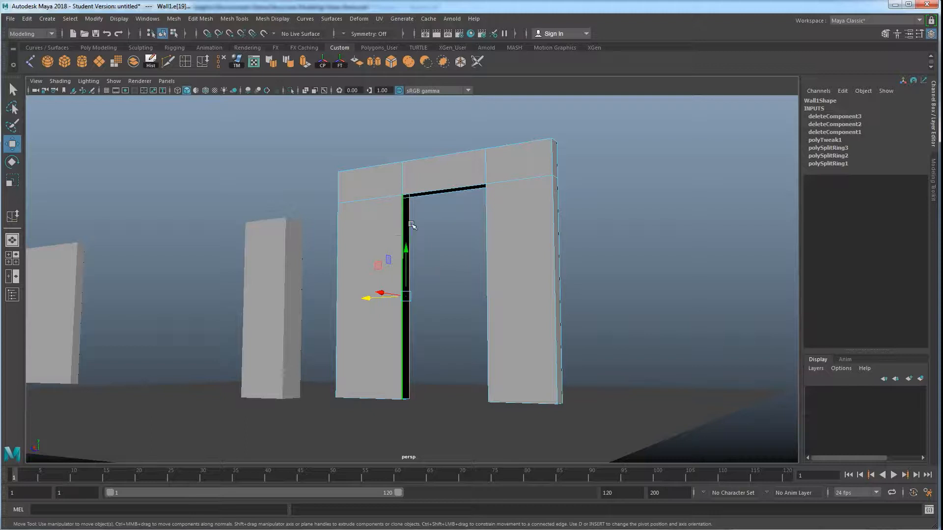
{"action": "scroll", "coordinate": [407, 226], "scroll_direction": "up", "scroll_amount": 3}
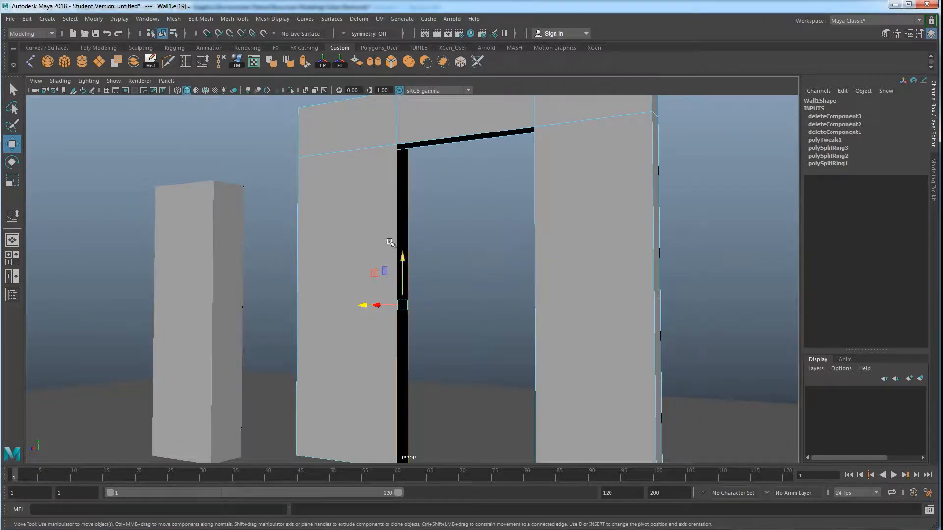
{"action": "left_click", "coordinate": [196, 19]}
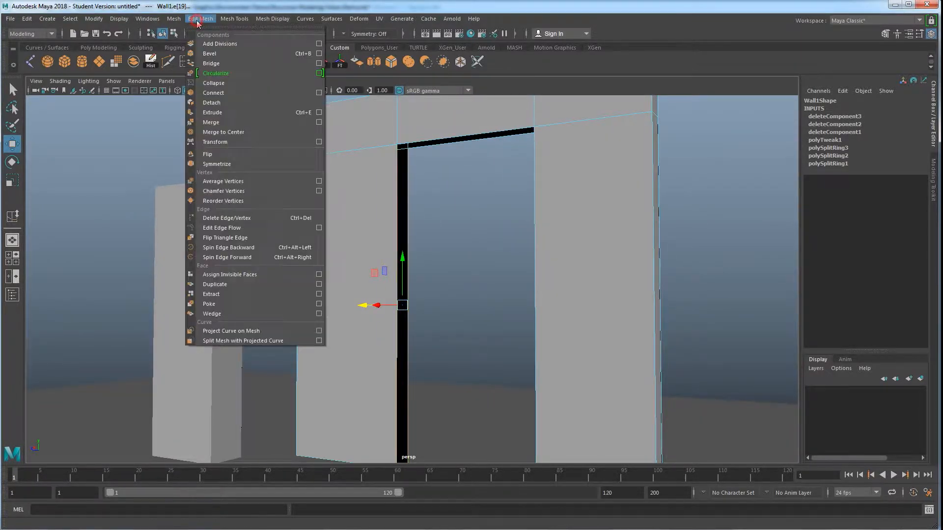
{"action": "left_click", "coordinate": [209, 63]}
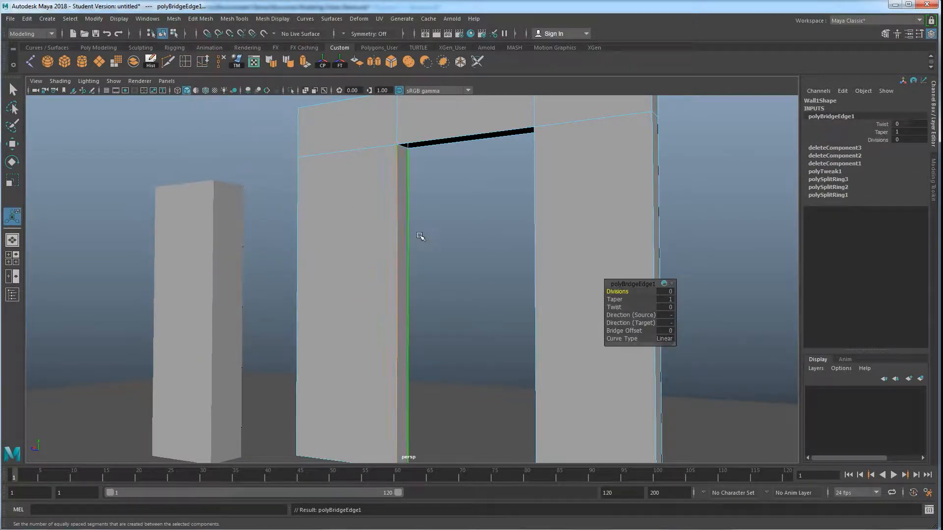
- Bridge the front and back edges across the top of the doorway opening and along its remaining open side
{"action": "left_click_drag", "start_coordinate": [398, 235], "coordinate": [454, 204], "text": "alt"}
{"action": "left_click", "coordinate": [486, 174]}
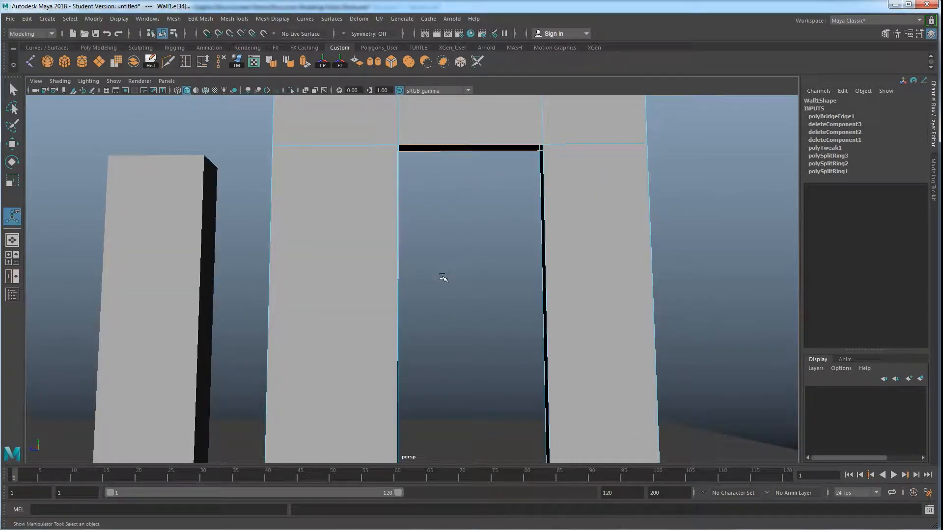
{"action": "key", "text": "g"}
{"action": "left_click_drag", "start_coordinate": [489, 289], "coordinate": [472, 370], "text": "alt"}
{"action": "left_click", "coordinate": [486, 296]}
{"action": "left_click", "coordinate": [448, 285]}
{"action": "key", "text": "g"}
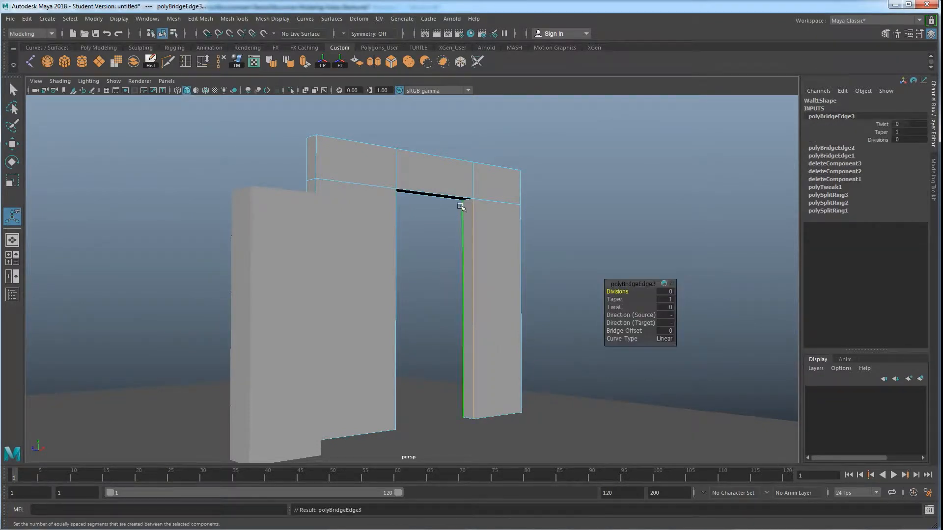
- Return the doorway wall to object mode and delete its construction history
{"action": "left_click_drag", "start_coordinate": [476, 246], "coordinate": [407, 329], "text": "alt"}
{"action": "key", "text": "w"}
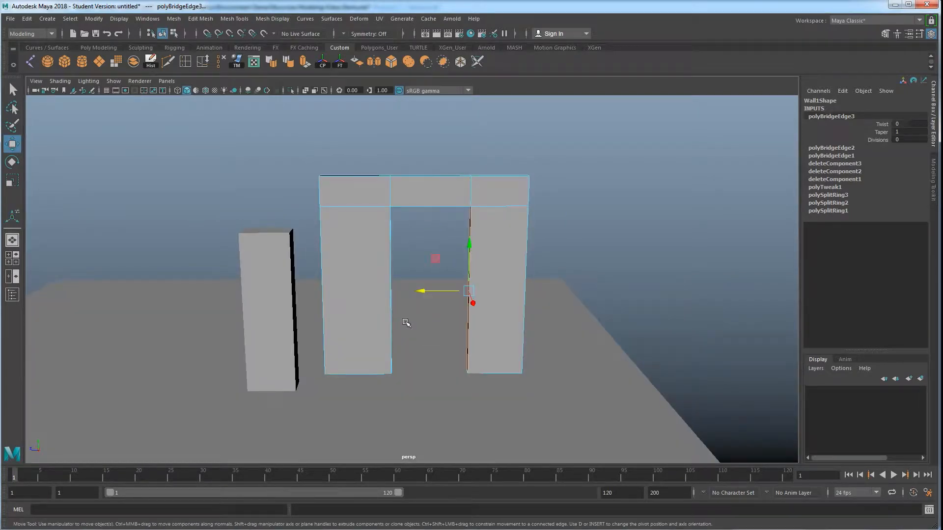
{"action": "right_click", "coordinate": [361, 208]}
{"action": "right_click_drag", "start_coordinate": [361, 208], "coordinate": [398, 193]}
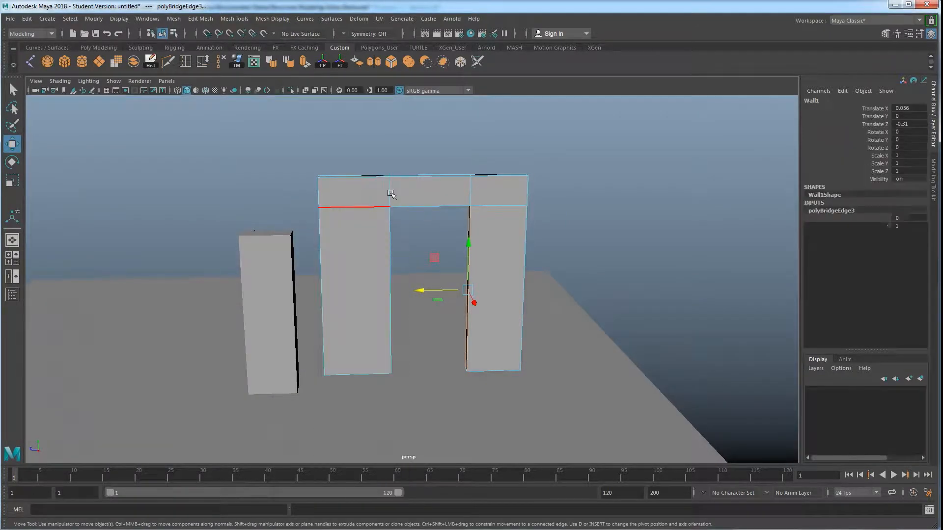
{"action": "left_click", "coordinate": [622, 213]}
{"action": "mouse_move", "coordinate": [476, 278]}
{"action": "left_mouse_down", "text": "alt"}
{"action": "mouse_move", "coordinate": [478, 295]}
{"action": "mouse_move", "coordinate": [481, 275]}
{"action": "left_mouse_up", "text": "alt"}
{"action": "left_click", "coordinate": [484, 245]}
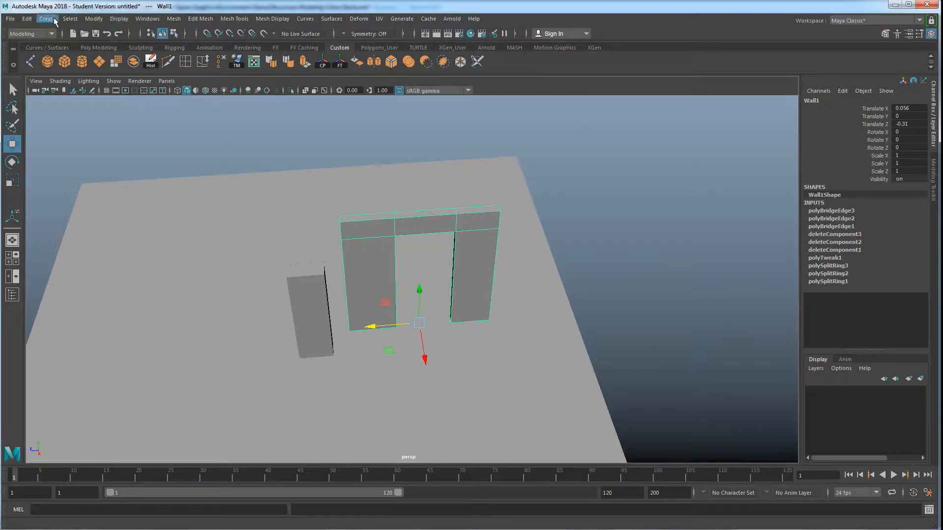
{"action": "left_click", "coordinate": [29, 19]}
{"action": "mouse_move", "coordinate": [52, 135]}
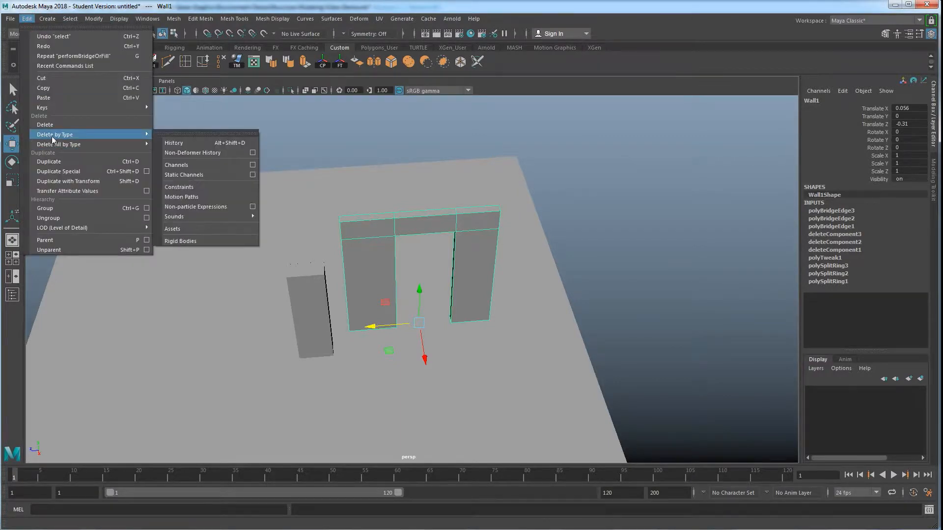
{"action": "left_click", "coordinate": [190, 143]}
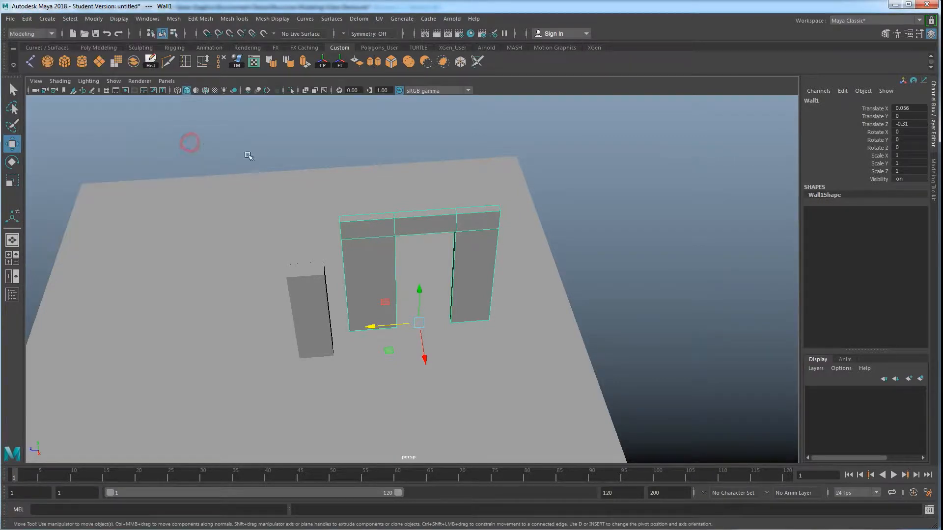
- Rename the doorway wall as Wall with Door and set its Translate X, Y and Z to 0
{"action": "left_click", "coordinate": [821, 101]}
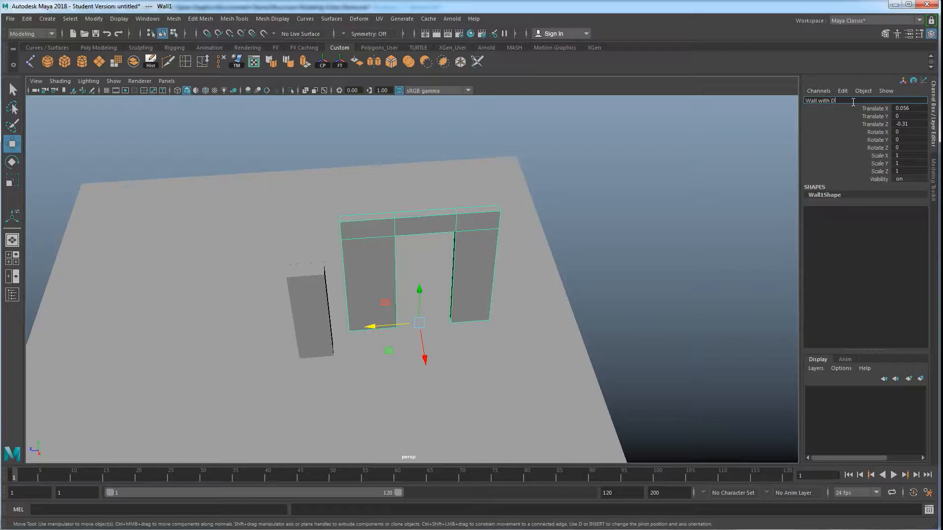
{"action": "type", "text": "Wall with Door"}
{"action": "key", "text": "Return"}
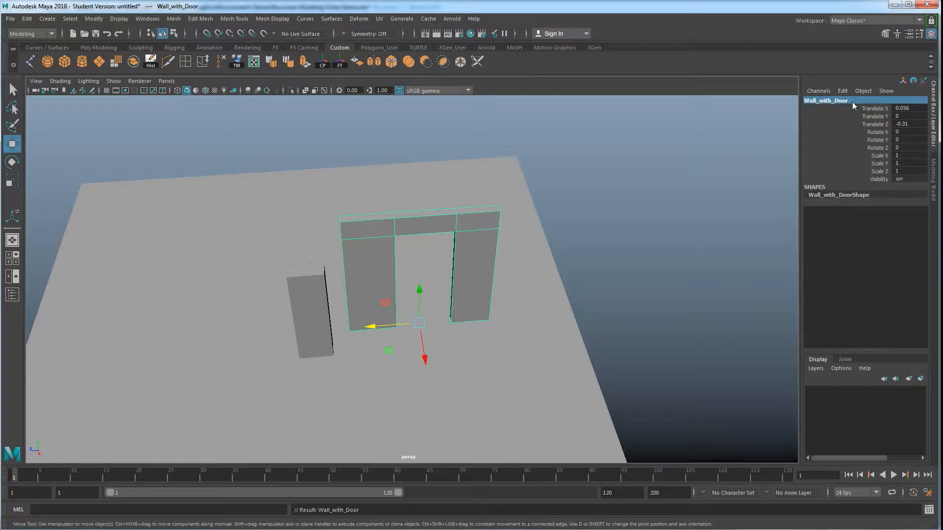
{"action": "left_click_drag", "start_coordinate": [904, 108], "coordinate": [912, 125]}
{"action": "type", "text": "0"}
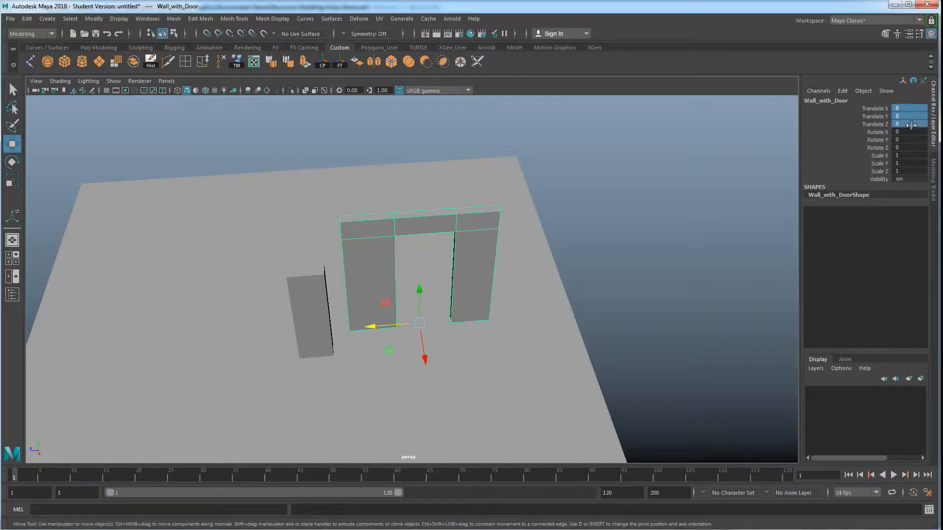
{"action": "key", "text": "Return"}
- Move the doorway wall across the floor to about X -1.69, Z 6.22 so it stands beside the plain Wall
{"action": "left_click_drag", "start_coordinate": [463, 276], "coordinate": [421, 320], "text": "alt"}
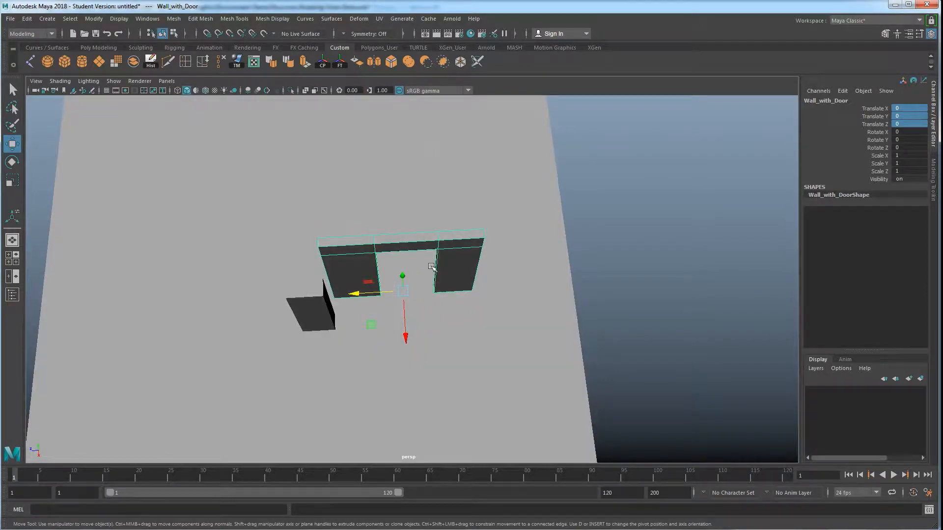
{"action": "scroll", "coordinate": [407, 266], "scroll_direction": "down", "scroll_amount": 5}
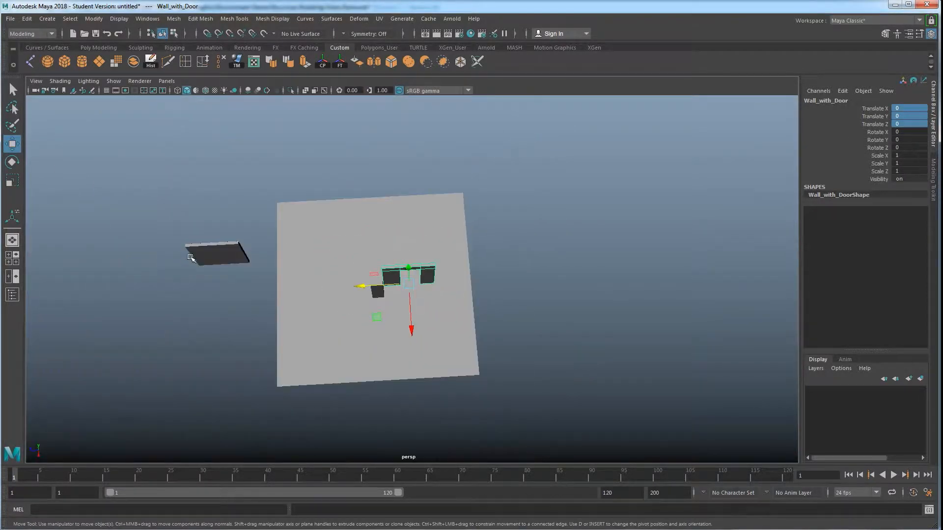
{"action": "left_click_drag", "start_coordinate": [261, 292], "coordinate": [391, 281], "text": "alt"}
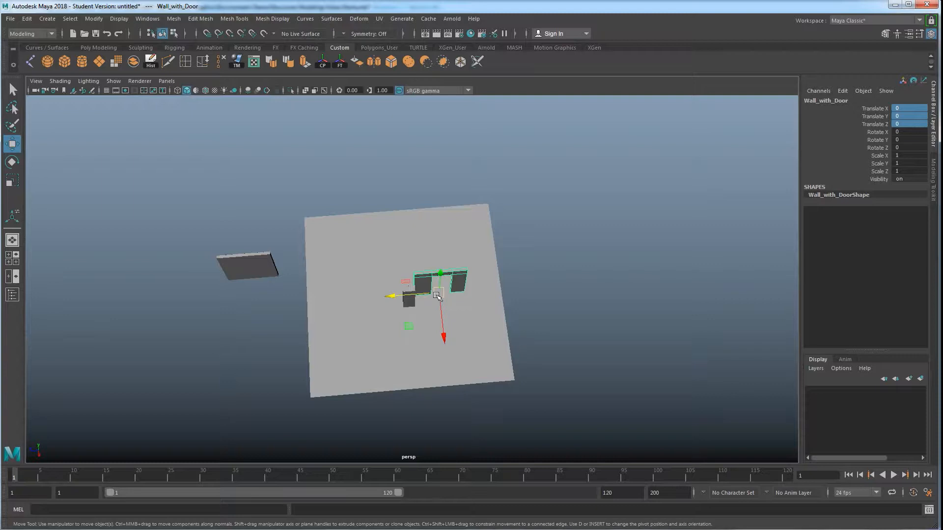
{"action": "left_click_drag", "start_coordinate": [437, 288], "coordinate": [288, 308]}
{"action": "left_click_drag", "start_coordinate": [288, 308], "coordinate": [256, 277], "text": "alt"}
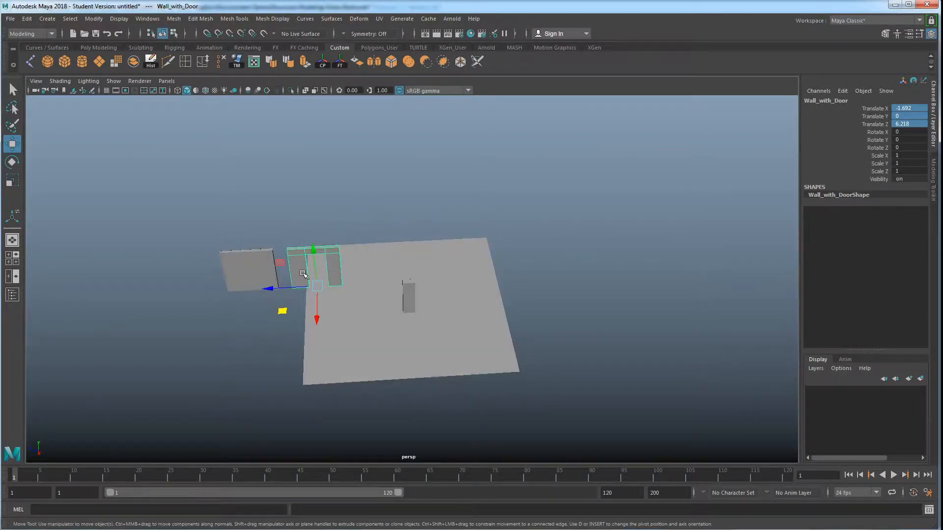
{"action": "middle_click_drag", "start_coordinate": [306, 279], "coordinate": [349, 281], "text": "alt"}
{"action": "scroll", "coordinate": [349, 281], "scroll_direction": "up", "scroll_amount": 5}
- Try assembling the modules by placing Wall copies flush with the doorway wall and rotating one into a corner
{"action": "left_click", "coordinate": [293, 258]}
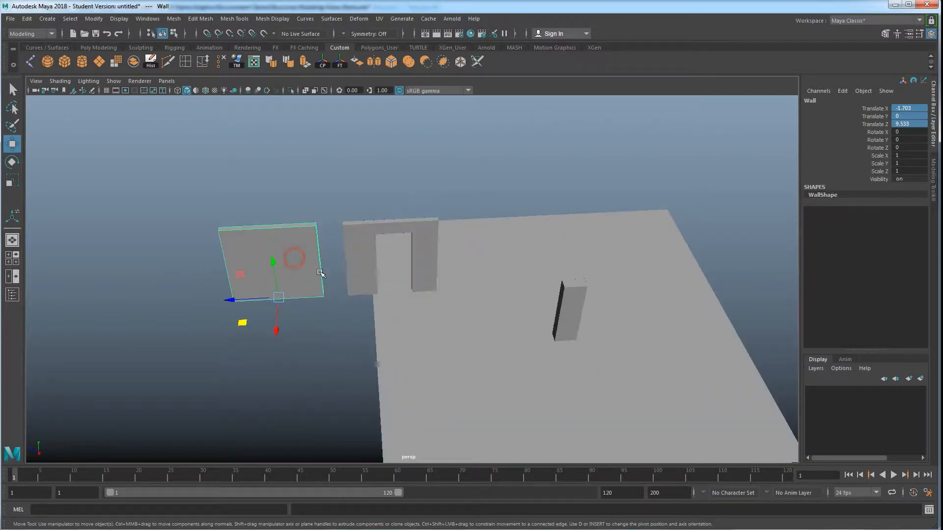
{"action": "key", "text": "ctrl+d"}
{"action": "left_click_drag", "start_coordinate": [230, 299], "coordinate": [435, 297]}
{"action": "left_click", "coordinate": [275, 275]}
{"action": "mouse_move", "coordinate": [233, 299]}
{"action": "left_mouse_down"}
{"action": "mouse_move", "coordinate": [267, 301]}
{"action": "mouse_move", "coordinate": [172, 298]}
{"action": "mouse_move", "coordinate": [256, 324]}
{"action": "mouse_move", "coordinate": [241, 304]}
{"action": "left_mouse_up"}
{"action": "key", "text": "ctrl+d"}
{"action": "key", "text": "e"}
{"action": "key", "text": "w"}
{"action": "middle_click_drag", "start_coordinate": [176, 328], "coordinate": [210, 352]}
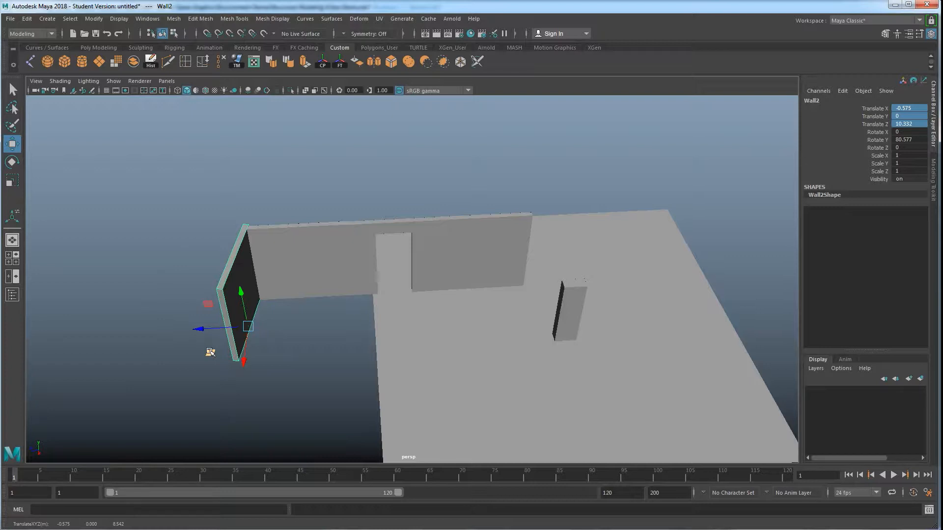
- Undo the trial assembly of Wall copies and clear the selection
{"action": "key", "text": "ctrl+z"}
{"action": "key", "text": "ctrl+z"}
{"action": "key", "text": "ctrl+z"}
{"action": "key", "text": "ctrl+z"}
{"action": "left_click_drag", "start_coordinate": [295, 355], "coordinate": [288, 373], "text": "alt"}
{"action": "left_click", "coordinate": [331, 368]}
{"action": "middle_click_drag", "start_coordinate": [397, 357], "coordinate": [385, 349], "text": "alt"}
- Select the plain Wall and enable multisample anti-aliasing and screen-space ambient occlusion in the viewport
{"action": "left_click", "coordinate": [267, 253]}
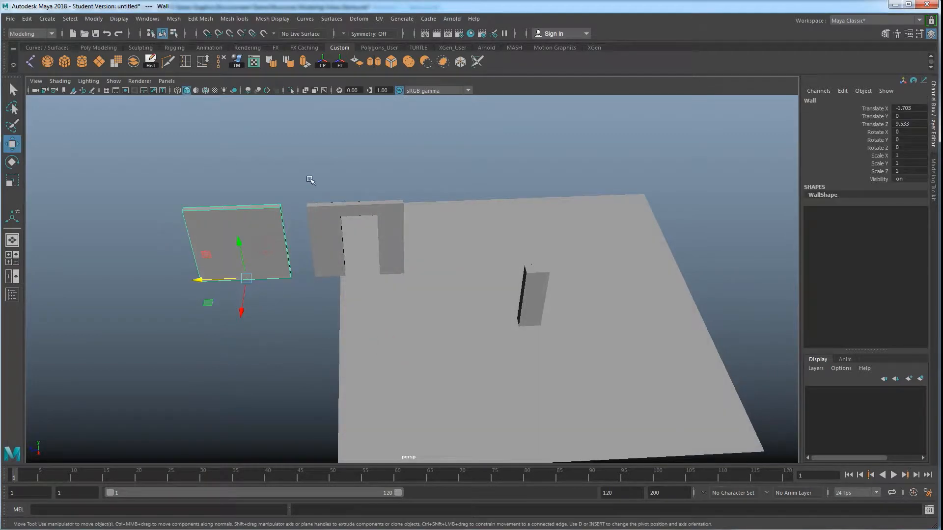
{"action": "left_click_drag", "start_coordinate": [309, 293], "coordinate": [336, 284], "text": "alt"}
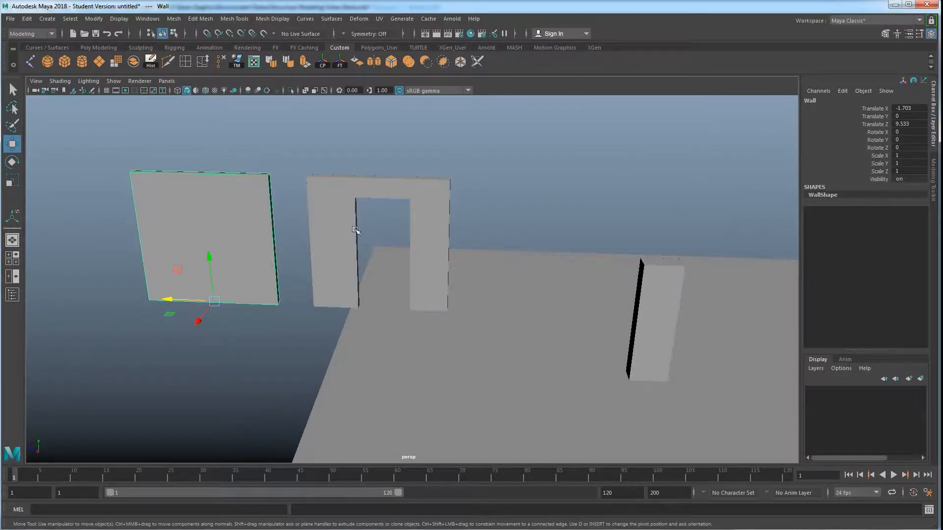
{"action": "left_click", "coordinate": [266, 90]}
{"action": "mouse_move", "coordinate": [400, 293]}
{"action": "left_mouse_down", "text": "alt"}
{"action": "mouse_move", "coordinate": [429, 322]}
{"action": "mouse_move", "coordinate": [410, 297]}
{"action": "left_mouse_up", "text": "alt"}
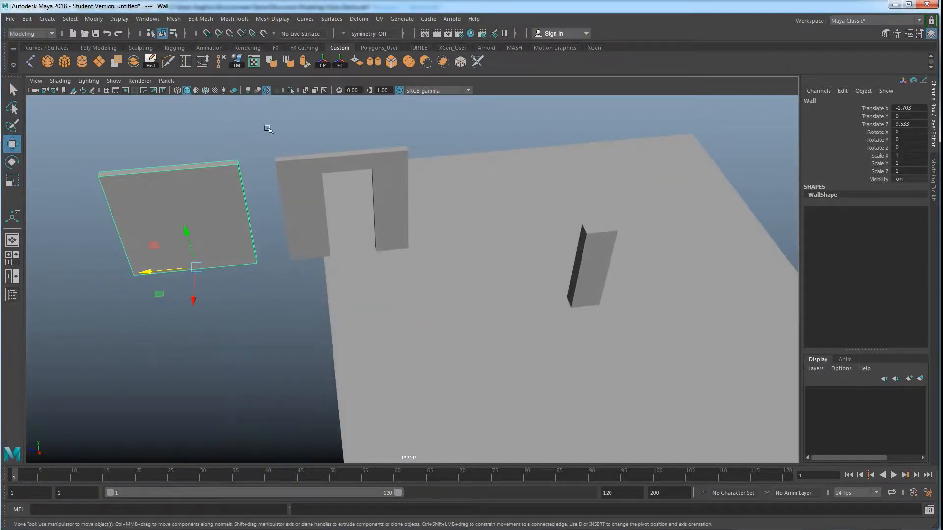
{"action": "left_click", "coordinate": [248, 91]}
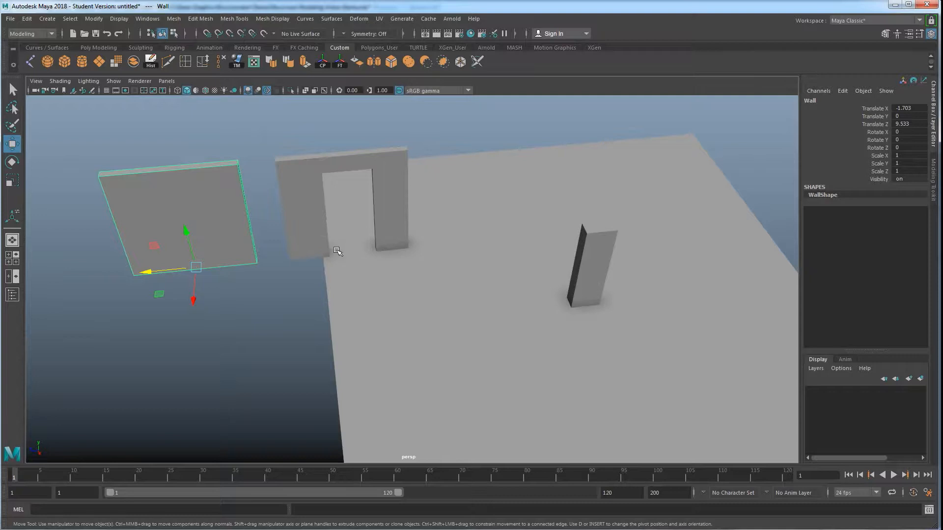
- Duplicate the Wall and move the copy to about X 0.88, Z 3.75, between the doorway wall and the human reference box
{"action": "left_click_drag", "start_coordinate": [178, 230], "coordinate": [283, 268], "text": "alt"}
{"action": "key", "text": "ctrl+d"}
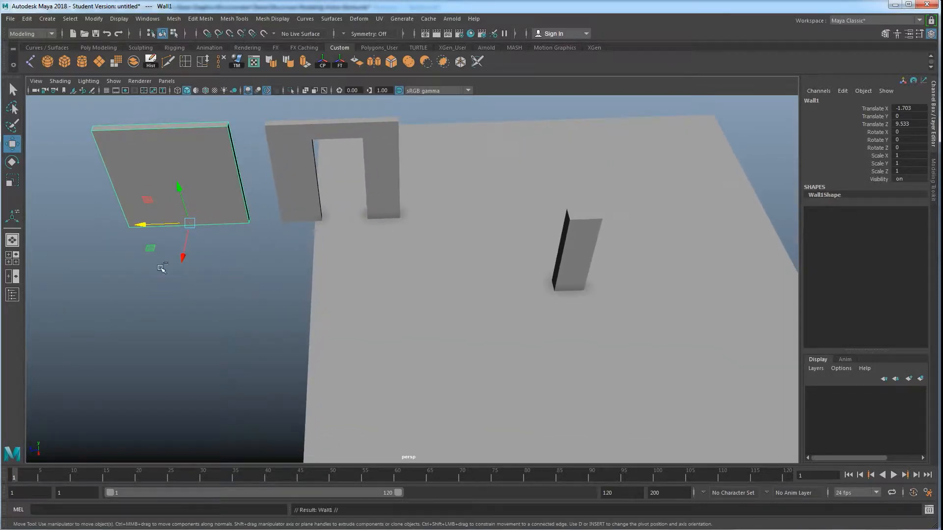
{"action": "left_click_drag", "start_coordinate": [146, 250], "coordinate": [422, 338]}
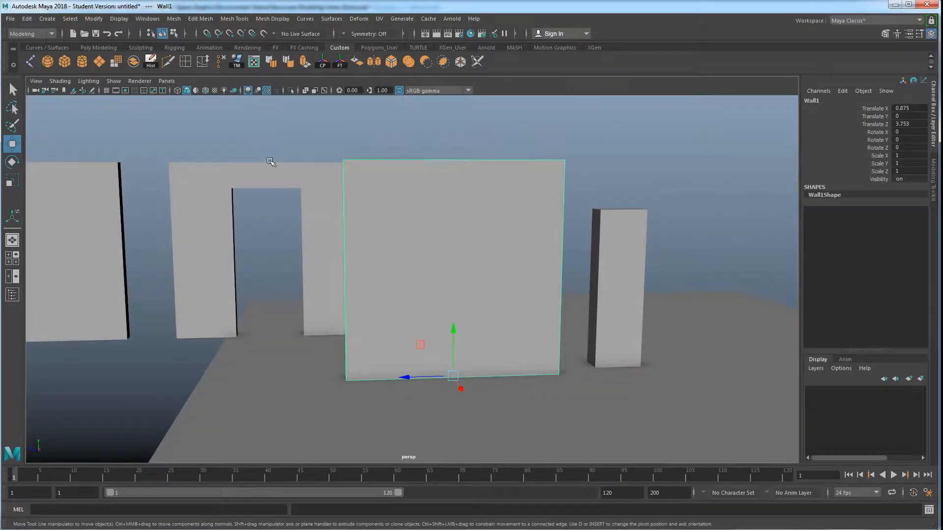
- Switch the doorway wall to vertex mode and select the front top-edge vertex above the opening's +Z side
{"action": "left_click_drag", "start_coordinate": [225, 240], "coordinate": [309, 257], "text": "alt"}
{"action": "left_click", "coordinate": [267, 216]}
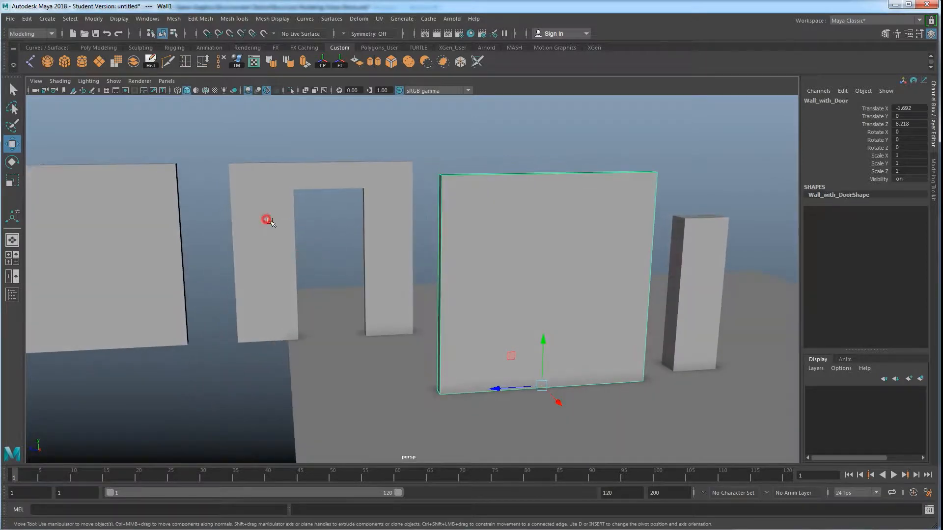
{"action": "scroll", "coordinate": [264, 217], "scroll_direction": "up", "scroll_amount": 3}
{"action": "middle_click_drag", "start_coordinate": [265, 217], "coordinate": [362, 245], "text": "alt"}
{"action": "left_click_drag", "start_coordinate": [362, 245], "coordinate": [345, 235], "text": "alt"}
{"action": "right_click_drag", "start_coordinate": [302, 188], "coordinate": [343, 187]}
{"action": "left_click", "coordinate": [327, 181]}
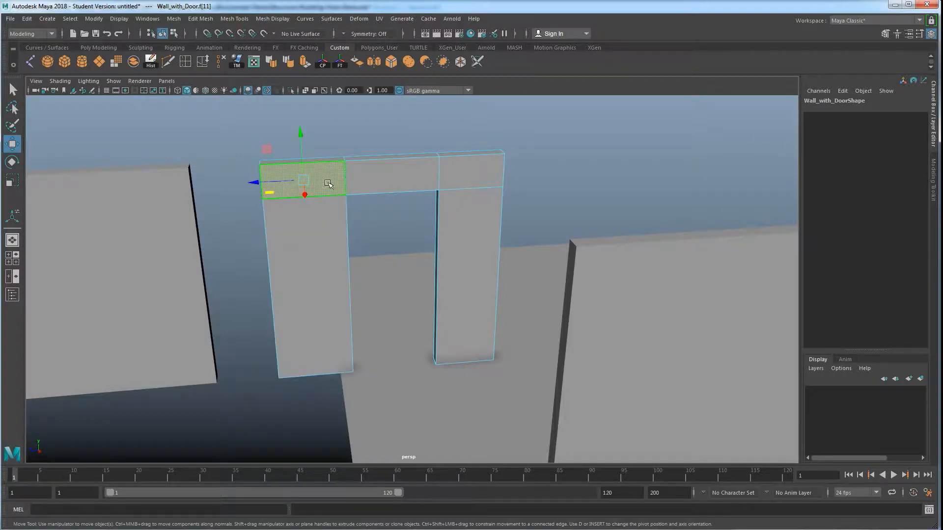
{"action": "right_click_drag", "start_coordinate": [339, 175], "coordinate": [291, 174]}
{"action": "left_click", "coordinate": [347, 169]}
- Try moving the selected vertex about 0.43 along +Z on the top edge, and undo the move
{"action": "left_click_drag", "start_coordinate": [277, 167], "coordinate": [322, 150], "text": "alt"}
{"action": "scroll", "coordinate": [362, 274], "scroll_direction": "up", "scroll_amount": 3}
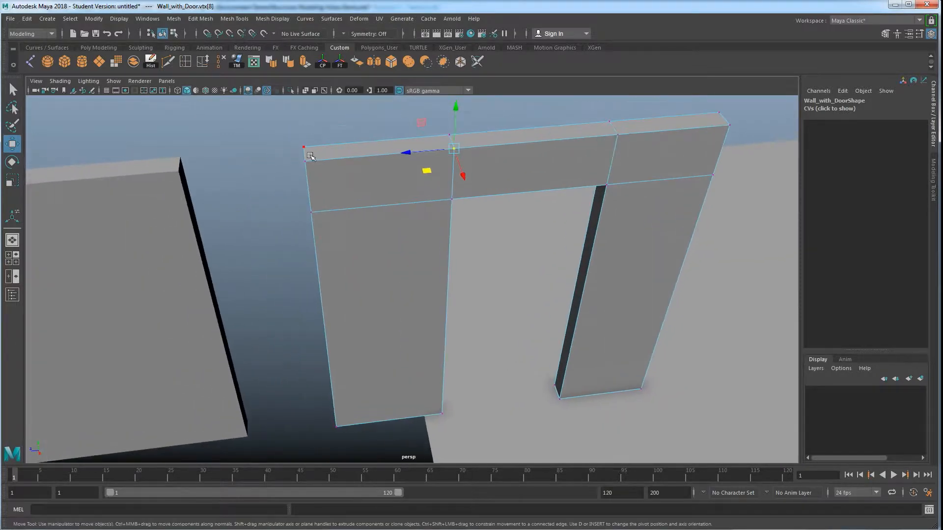
{"action": "left_click_drag", "start_coordinate": [342, 205], "coordinate": [348, 202], "text": "alt"}
{"action": "left_click_drag", "start_coordinate": [419, 167], "coordinate": [366, 162]}
{"action": "key", "text": "ctrl+z"}
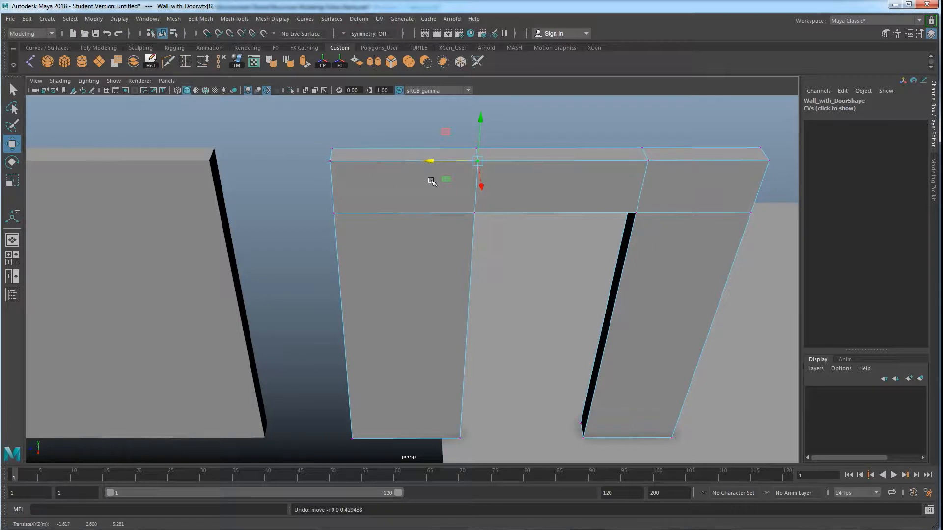
- Target-weld the front top-edge vertex and the side vertex below the corner into the doorway wall's +Z top corner
{"action": "left_click", "coordinate": [235, 18]}
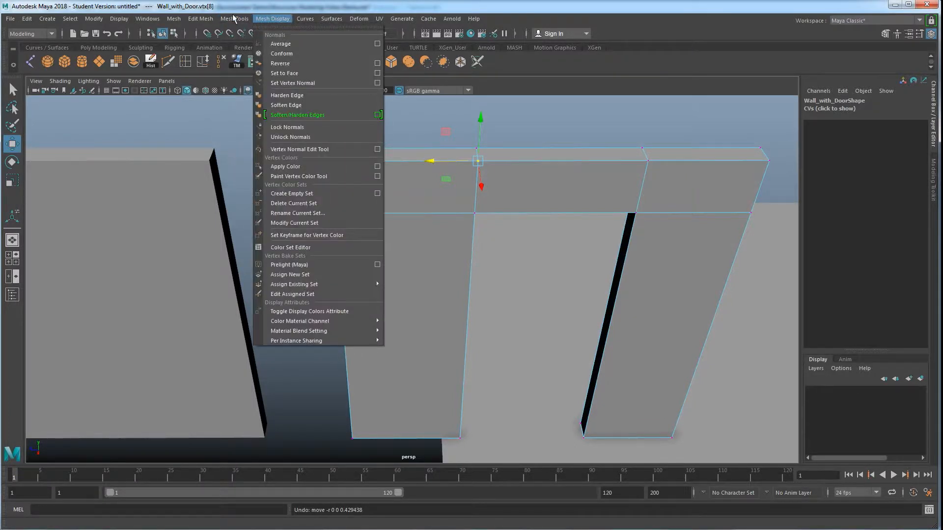
{"action": "mouse_move", "coordinate": [203, 20]}
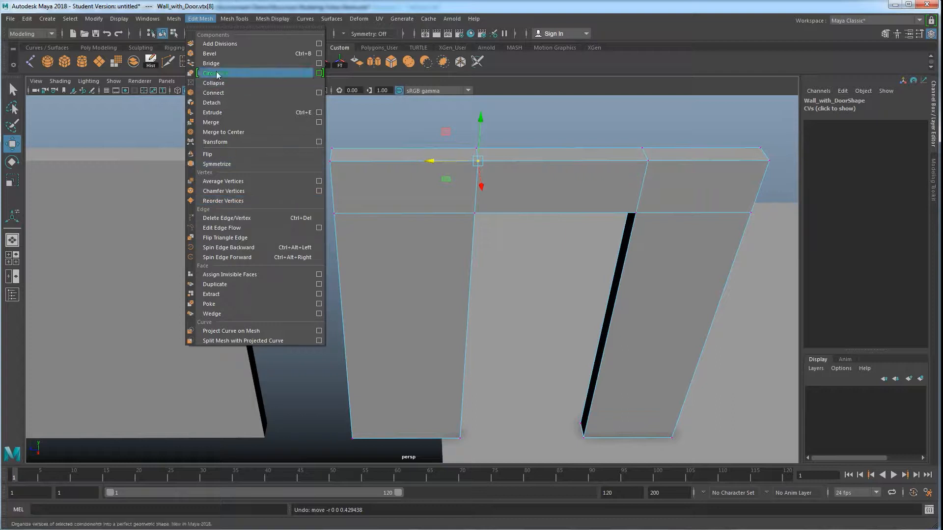
{"action": "mouse_move", "coordinate": [231, 18]}
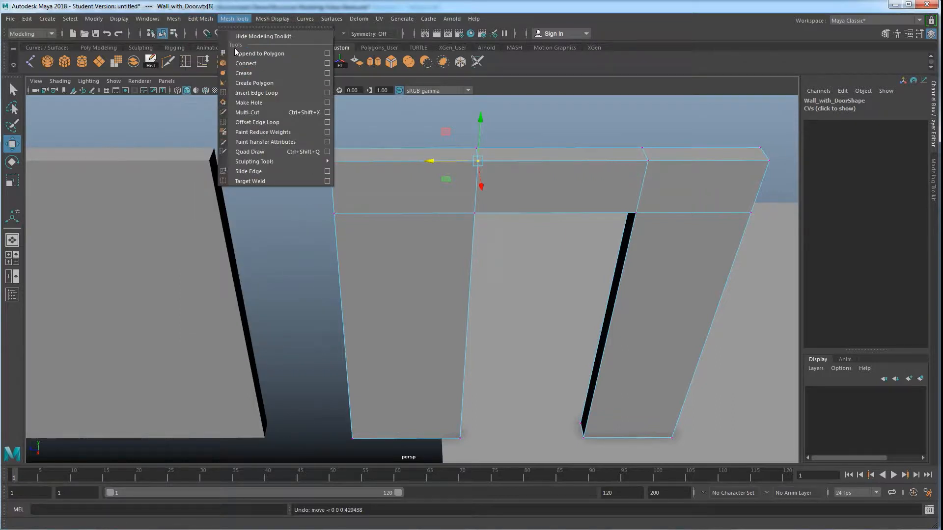
{"action": "left_click", "coordinate": [244, 181]}
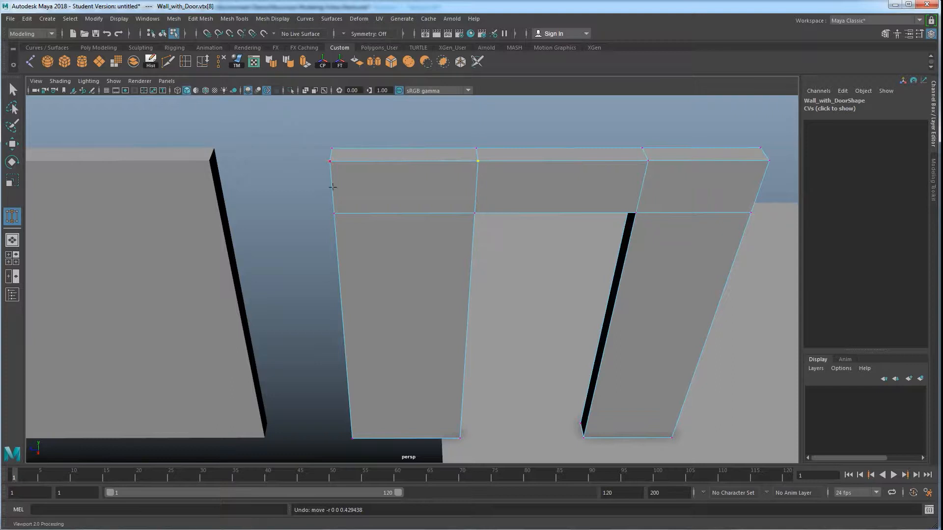
{"action": "left_click_drag", "start_coordinate": [463, 206], "coordinate": [473, 216], "text": "alt"}
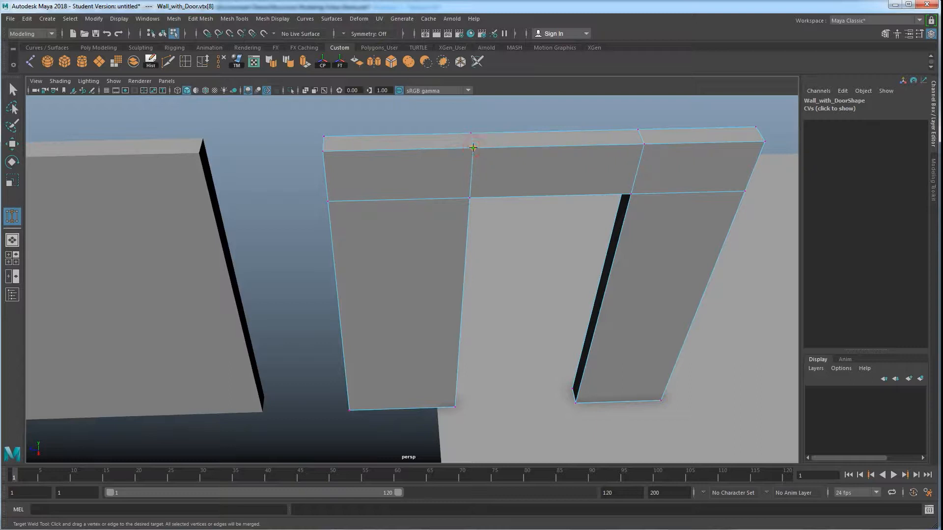
{"action": "left_click_drag", "start_coordinate": [381, 147], "coordinate": [327, 148]}
{"action": "left_click_drag", "start_coordinate": [324, 156], "coordinate": [323, 156]}
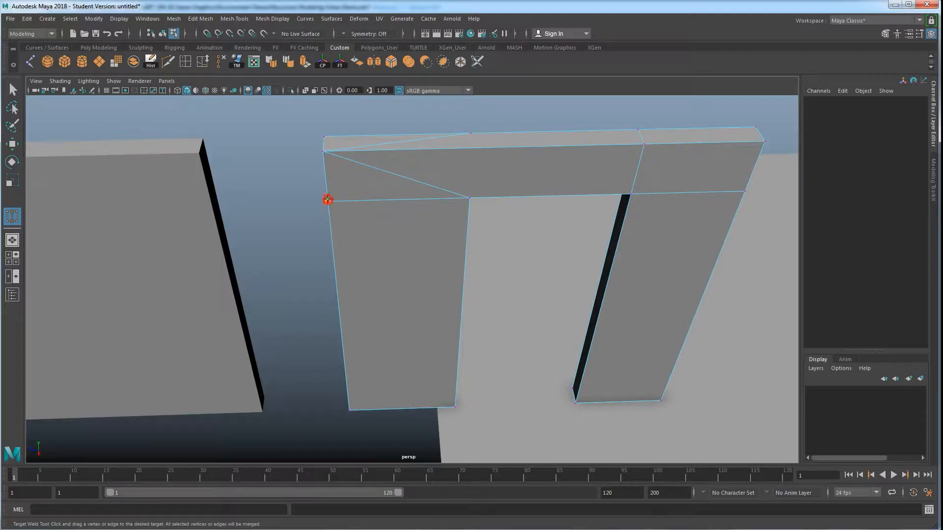
- Target-weld the matching front-face vertices into the doorway wall's -Z top corner
{"action": "middle_click_drag", "start_coordinate": [421, 263], "coordinate": [415, 199], "text": "alt"}
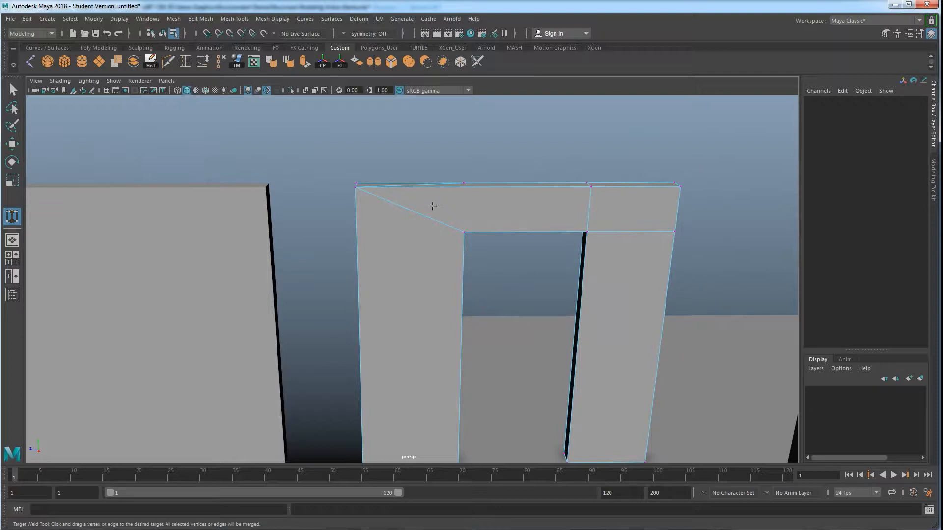
{"action": "right_click_drag", "start_coordinate": [407, 220], "coordinate": [405, 288], "text": "alt"}
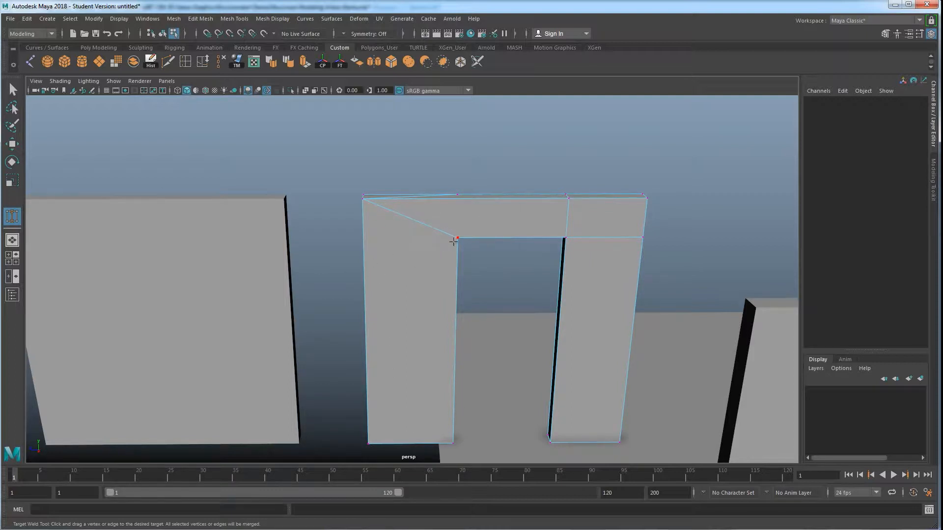
{"action": "left_click_drag", "start_coordinate": [553, 235], "coordinate": [645, 178], "text": "alt"}
{"action": "left_click_drag", "start_coordinate": [638, 214], "coordinate": [639, 179]}
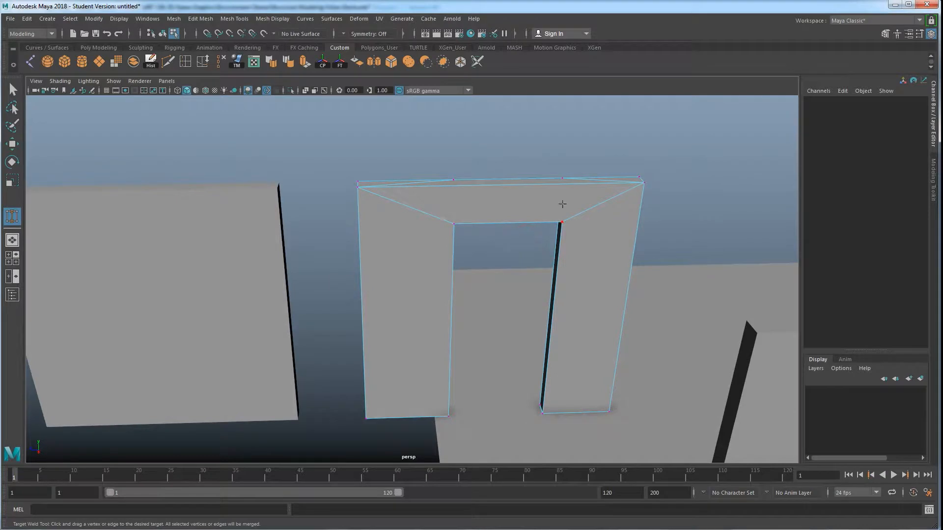
- Target-weld the top-edge and side vertices on the doorway wall's reverse face into its two top corners
{"action": "left_click_drag", "start_coordinate": [415, 261], "coordinate": [527, 212], "text": "alt"}
{"action": "left_click_drag", "start_coordinate": [524, 248], "coordinate": [406, 242]}
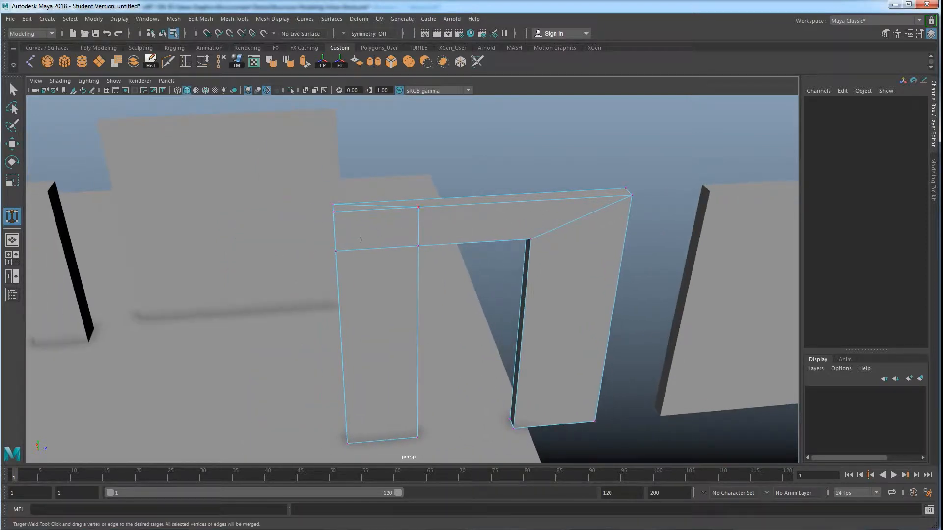
{"action": "left_click_drag", "start_coordinate": [340, 249], "coordinate": [334, 212]}
{"action": "mouse_move", "coordinate": [378, 239]}
{"action": "left_mouse_down", "text": "alt"}
{"action": "mouse_move", "coordinate": [511, 295]}
{"action": "mouse_move", "coordinate": [442, 288]}
{"action": "mouse_move", "coordinate": [370, 250]}
{"action": "left_mouse_up", "text": "alt"}
{"action": "left_click_drag", "start_coordinate": [529, 282], "coordinate": [414, 280], "text": "alt"}
- Return the doorway wall to object mode, and select and frame the plain Wall copy beside the human reference box
{"action": "key", "text": "w"}
{"action": "right_click_drag", "start_coordinate": [421, 208], "coordinate": [467, 191]}
{"action": "left_click_drag", "start_coordinate": [490, 295], "coordinate": [474, 285], "text": "alt"}
{"action": "left_click", "coordinate": [492, 231]}
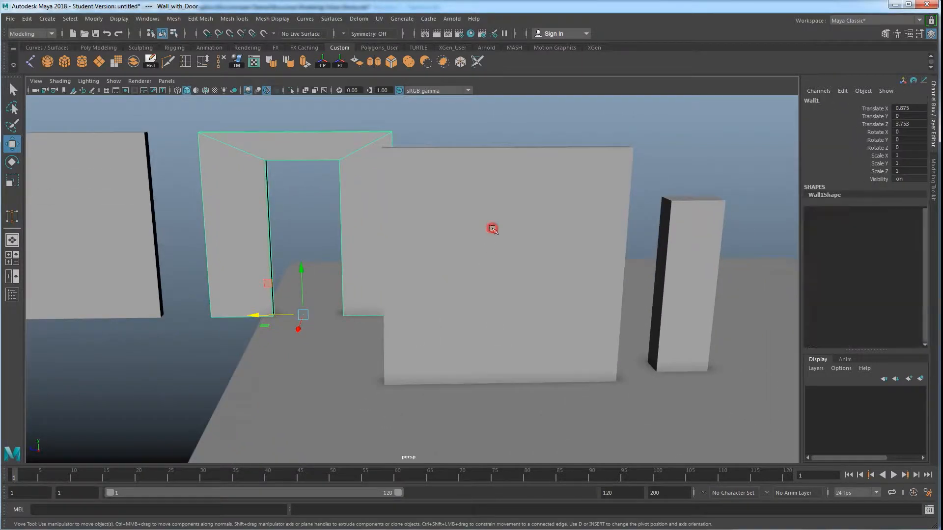
{"action": "key", "text": "f"}
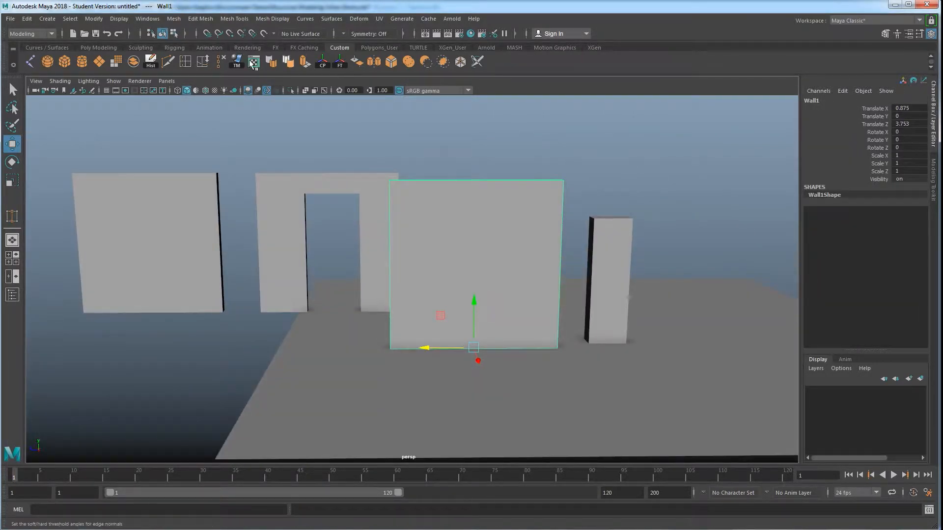
- Insert two vertical and two horizontal edge loops in the Wall copy, and undo the lower horizontal loop
{"action": "left_click", "coordinate": [188, 63]}
{"action": "left_click_drag", "start_coordinate": [433, 182], "coordinate": [439, 181]}
{"action": "left_click_drag", "start_coordinate": [502, 182], "coordinate": [513, 181]}
{"action": "left_click_drag", "start_coordinate": [561, 203], "coordinate": [561, 204]}
{"action": "left_click_drag", "start_coordinate": [562, 274], "coordinate": [562, 275]}
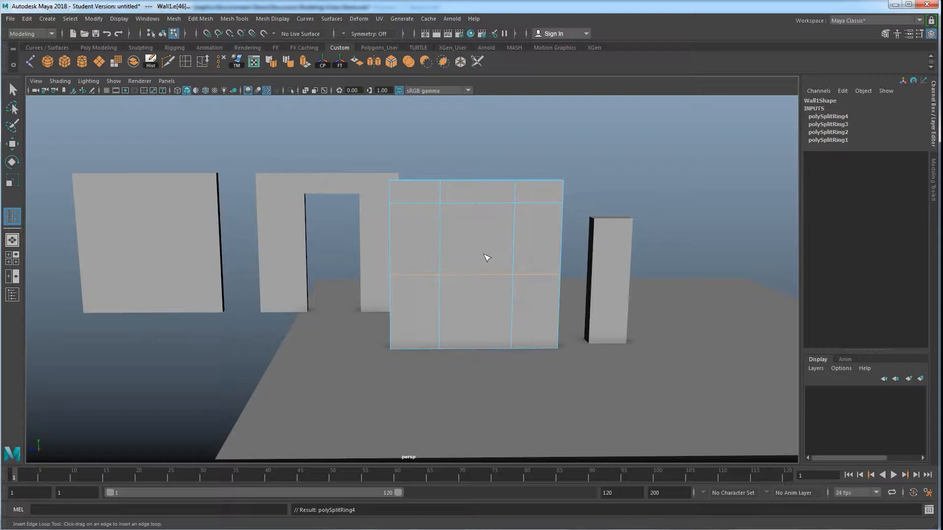
{"action": "key", "text": "ctrl+z"}
{"action": "key", "text": "ctrl+z"}
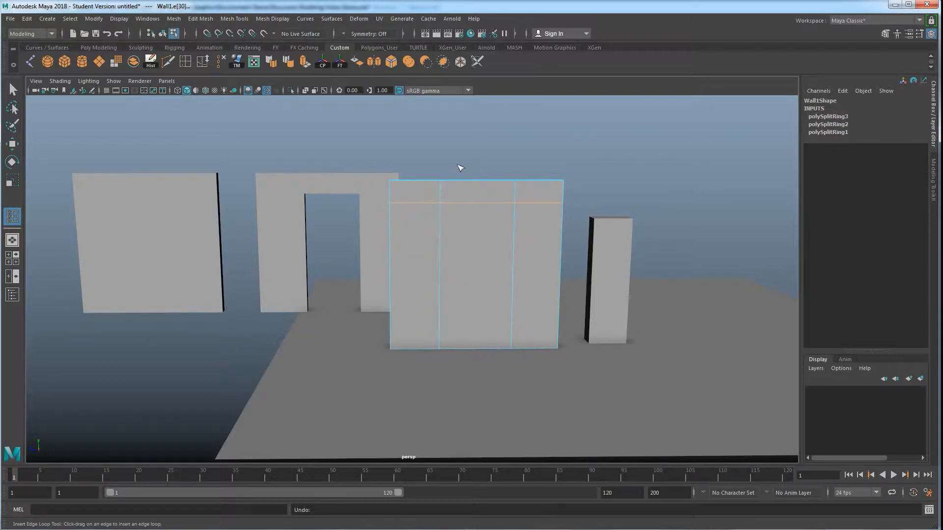
- Try deleting the horizontal edge loop without its vertices, and check in vertex mode for vertices left on the Wall copy
{"action": "scroll", "coordinate": [502, 229], "scroll_direction": "up", "scroll_amount": 2}
{"action": "middle_click_drag", "start_coordinate": [512, 243], "coordinate": [514, 261], "text": "alt"}
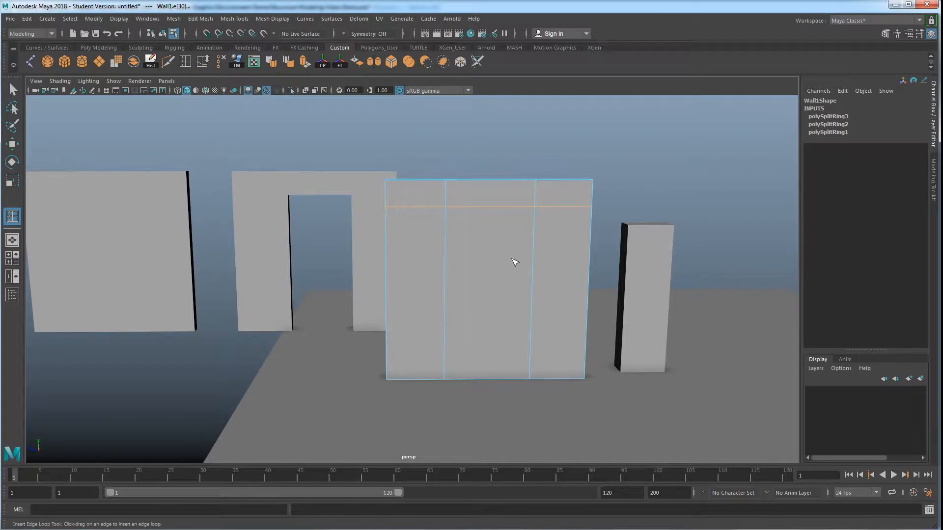
{"action": "key", "text": "w"}
{"action": "scroll", "coordinate": [512, 257], "scroll_direction": "up", "scroll_amount": 3}
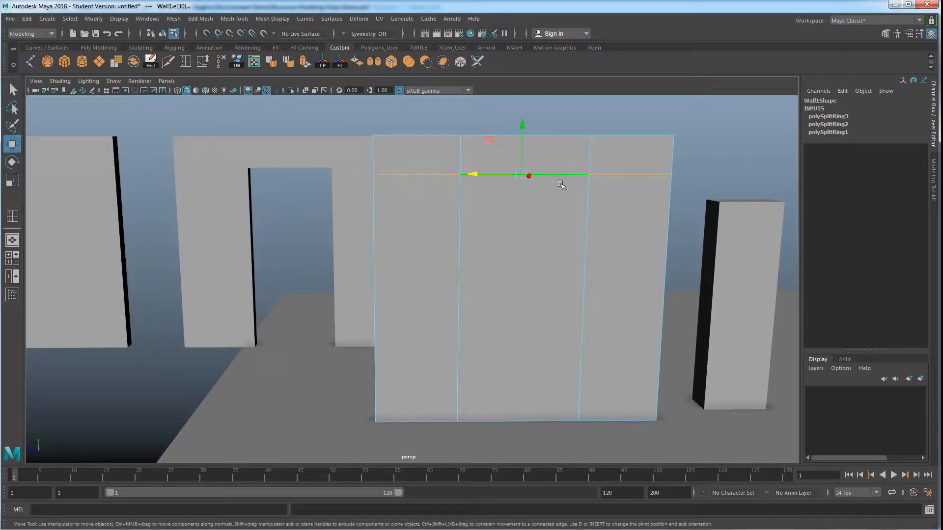
{"action": "left_click", "coordinate": [558, 192]}
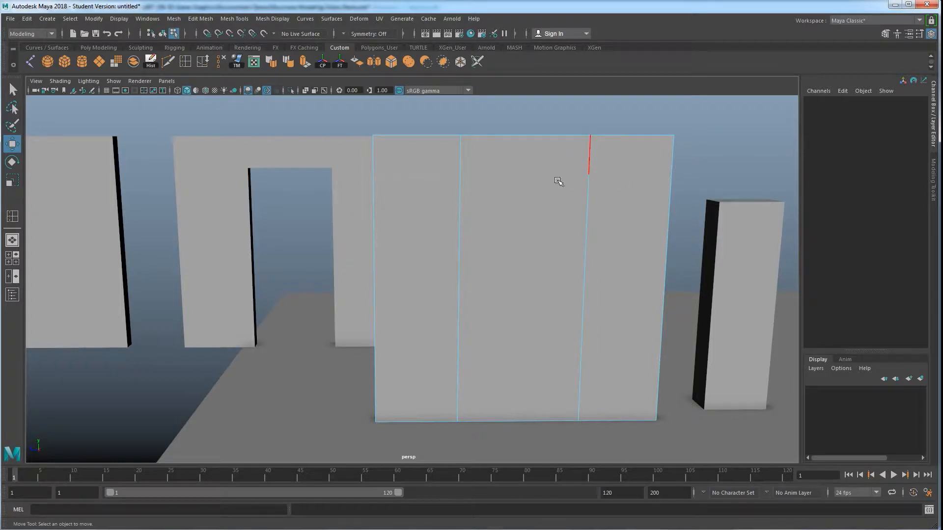
{"action": "right_click_drag", "start_coordinate": [576, 191], "coordinate": [524, 194]}
{"action": "left_click_drag", "start_coordinate": [511, 193], "coordinate": [555, 202], "text": "alt"}
{"action": "left_click_drag", "start_coordinate": [692, 185], "coordinate": [555, 161]}
{"action": "left_click", "coordinate": [554, 161]}
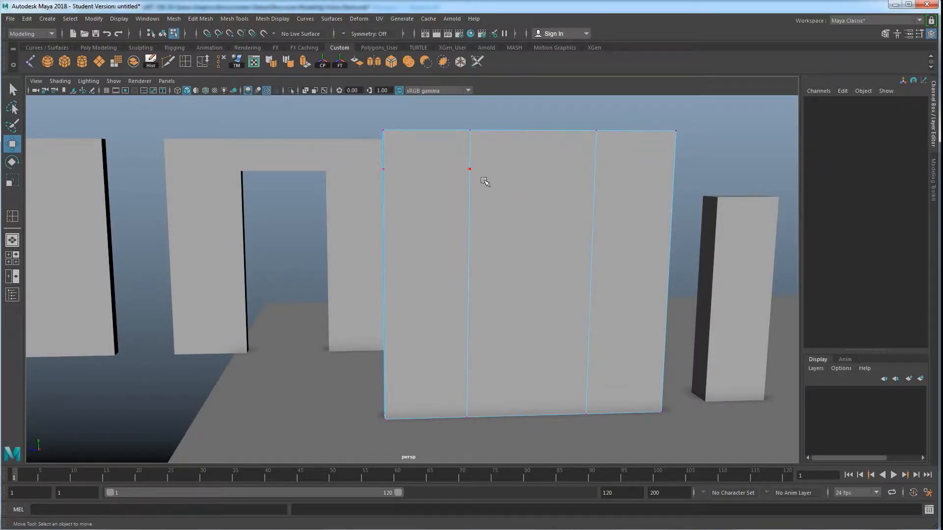
- Undo the edge deletion and the horizontal loop insertion, and return the Wall copy to object mode
{"action": "key", "text": "ctrl+z"}
{"action": "key", "text": "ctrl+z"}
{"action": "key", "text": "ctrl+z"}
{"action": "key", "text": "ctrl+z"}
{"action": "key", "text": "ctrl+z"}
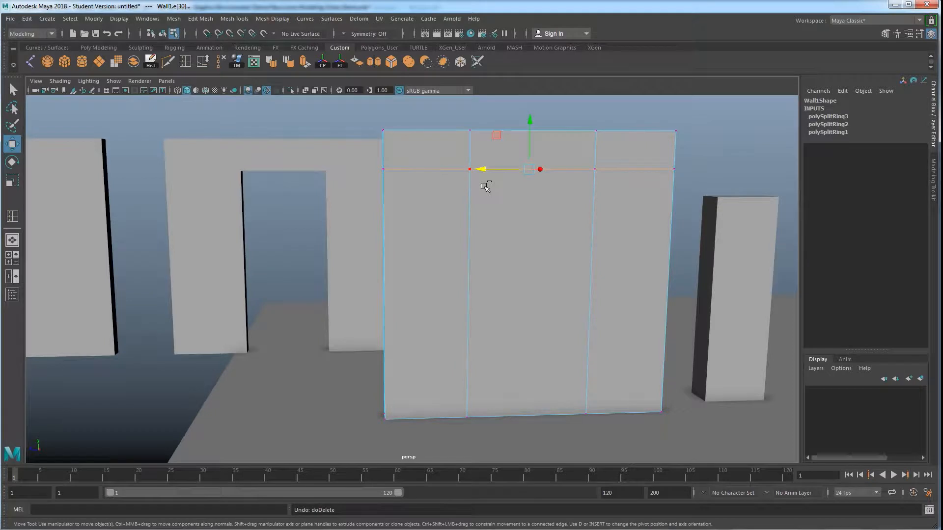
{"action": "right_click_drag", "start_coordinate": [552, 171], "coordinate": [564, 166]}
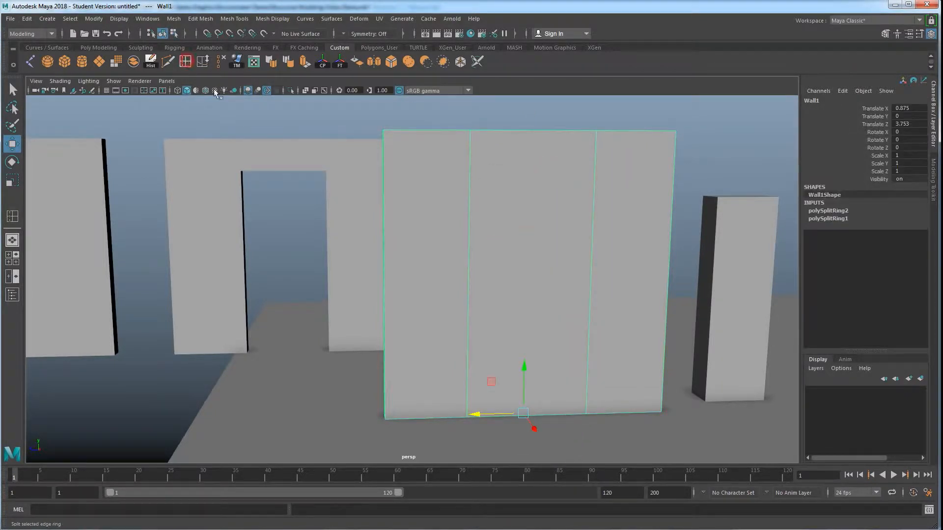
- Reinsert a horizontal edge loop near the Wall copy's top, delete it together with its vertices, and check in vertex mode
{"action": "left_click", "coordinate": [185, 61]}
{"action": "left_click_drag", "start_coordinate": [475, 195], "coordinate": [473, 173]}
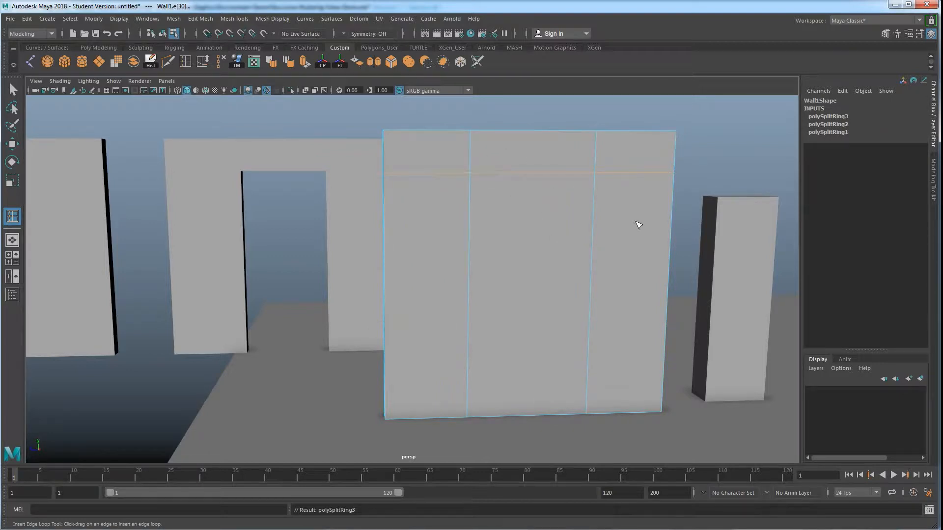
{"action": "key", "text": "Delete"}
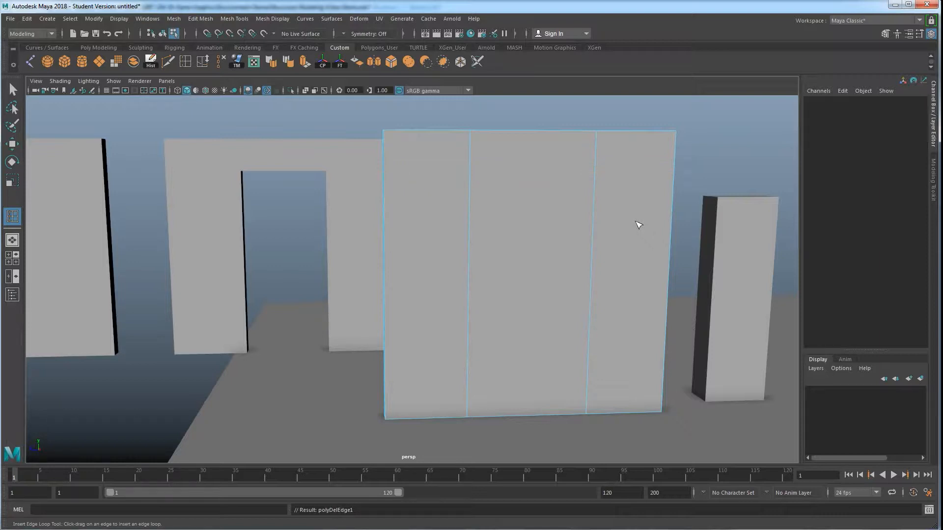
{"action": "key", "text": "w"}
{"action": "right_click_drag", "start_coordinate": [565, 183], "coordinate": [520, 184]}
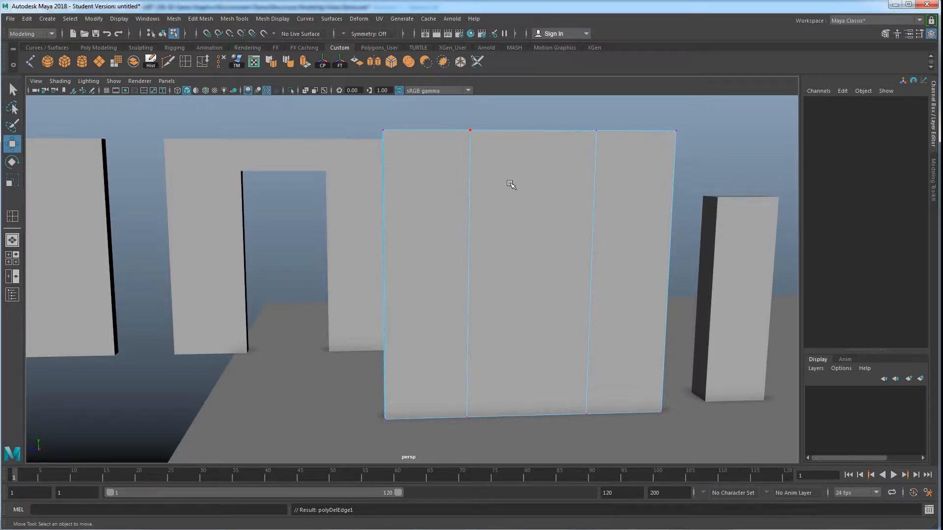
- Try deleting only the +Z-side vertical edge on the Wall copy's front face, and undo the deletion
{"action": "right_click_drag", "start_coordinate": [469, 196], "coordinate": [468, 167]}
{"action": "left_click", "coordinate": [469, 202]}
{"action": "left_click_drag", "start_coordinate": [453, 258], "coordinate": [464, 265], "text": "alt"}
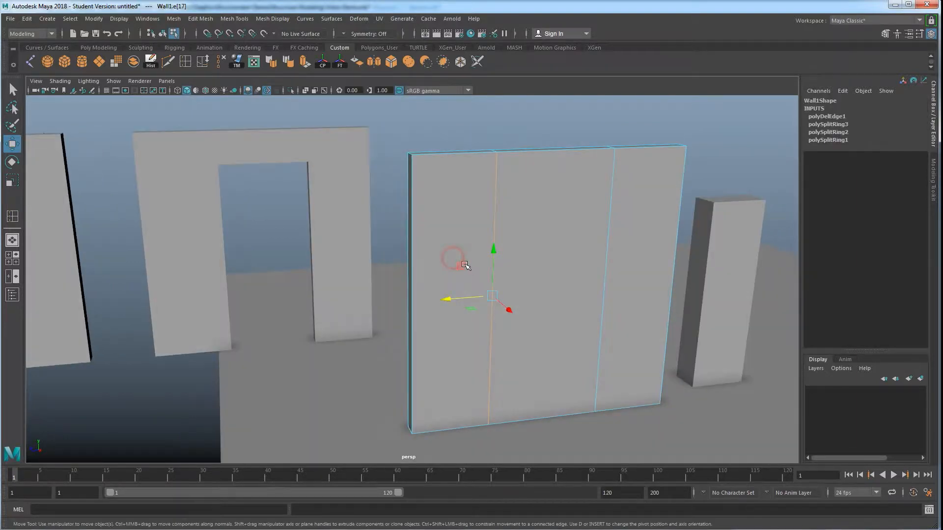
{"action": "left_click_drag", "start_coordinate": [484, 225], "coordinate": [497, 242], "text": "alt"}
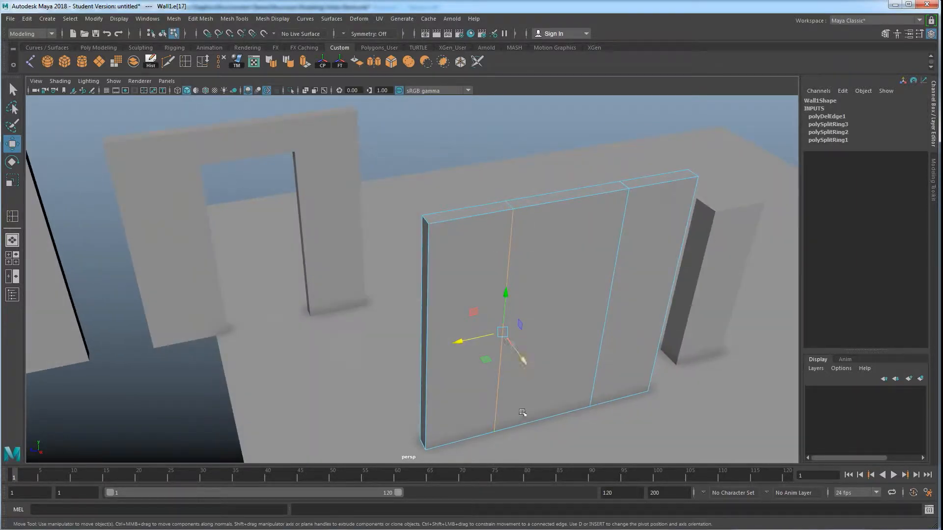
{"action": "left_click", "coordinate": [511, 206]}
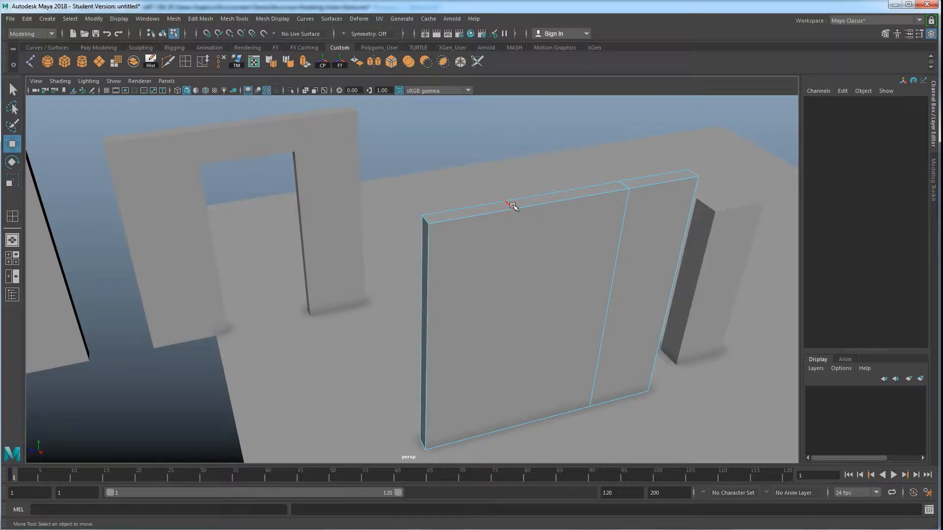
{"action": "key", "text": "ctrl+z"}
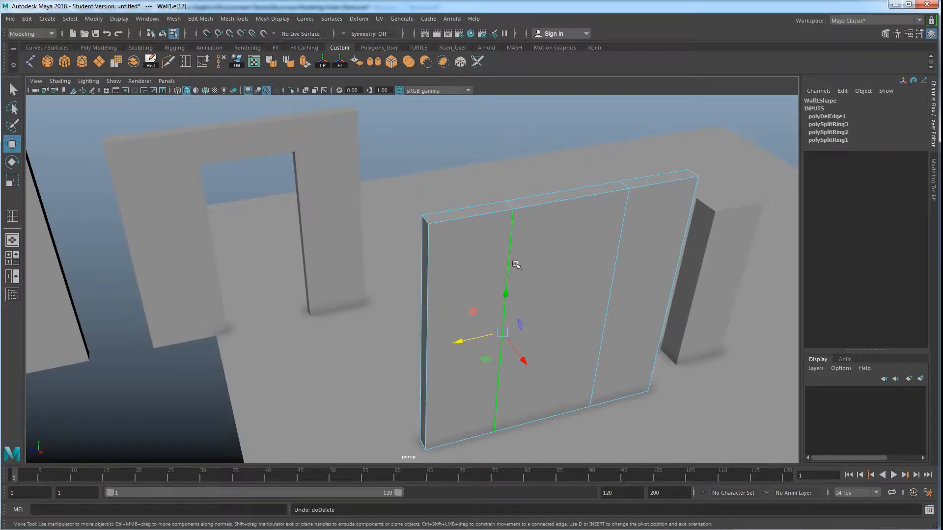
- Select both vertical edge loops of the Wall copy in edge mode and delete them together with their vertices
{"action": "left_click_drag", "start_coordinate": [515, 265], "coordinate": [510, 249], "text": "alt"}
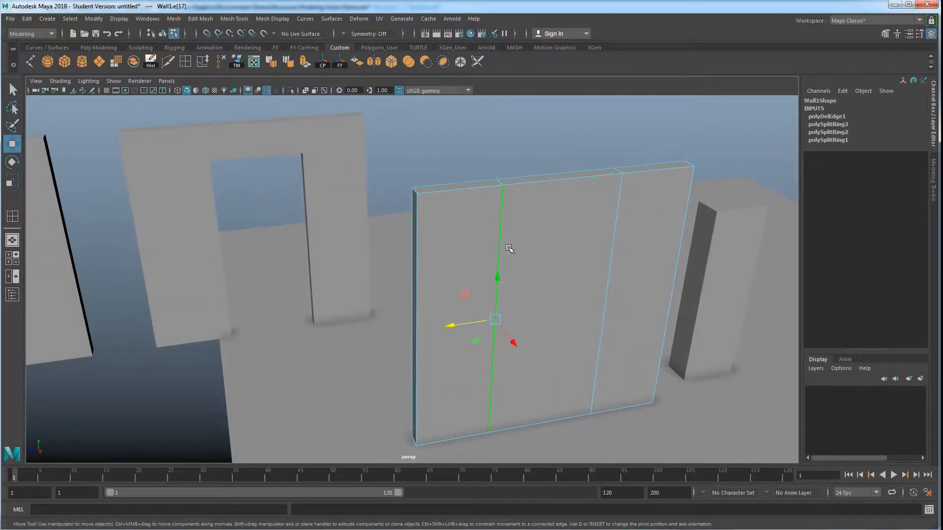
{"action": "left_click_drag", "start_coordinate": [533, 288], "coordinate": [509, 211], "text": "alt"}
{"action": "right_click", "coordinate": [509, 203]}
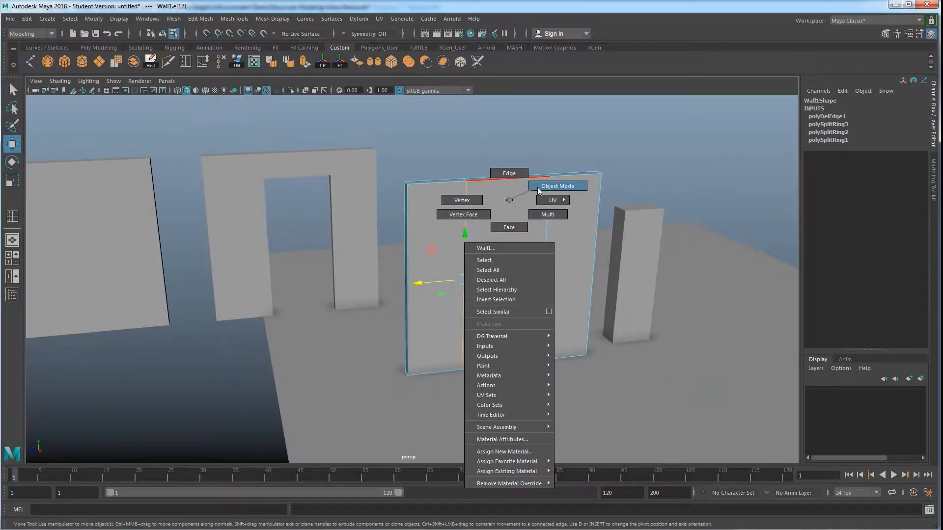
{"action": "left_click", "coordinate": [557, 186]}
{"action": "left_click_drag", "start_coordinate": [521, 265], "coordinate": [512, 274], "text": "alt"}
{"action": "right_click", "coordinate": [512, 231]}
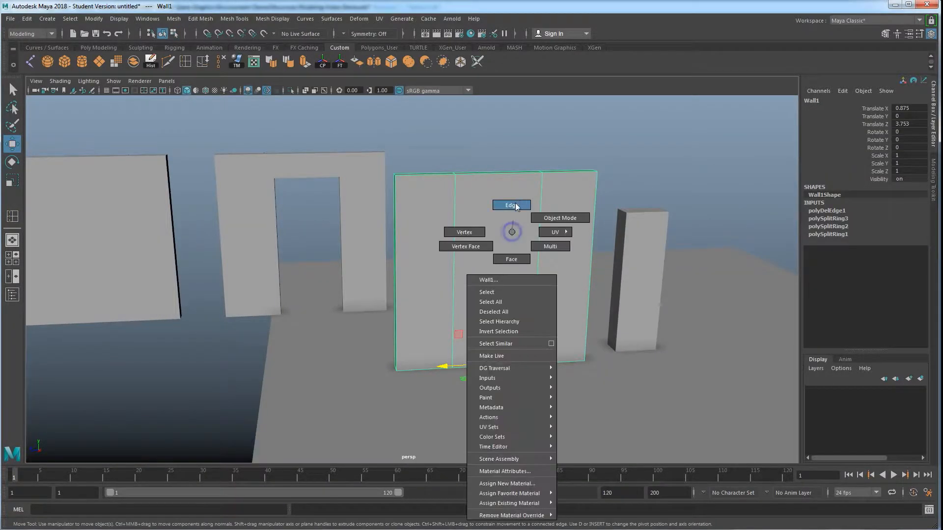
{"action": "left_click", "coordinate": [513, 214]}
{"action": "left_click", "coordinate": [543, 215]}
{"action": "left_click", "coordinate": [454, 207]}
{"action": "left_click", "coordinate": [537, 190]}
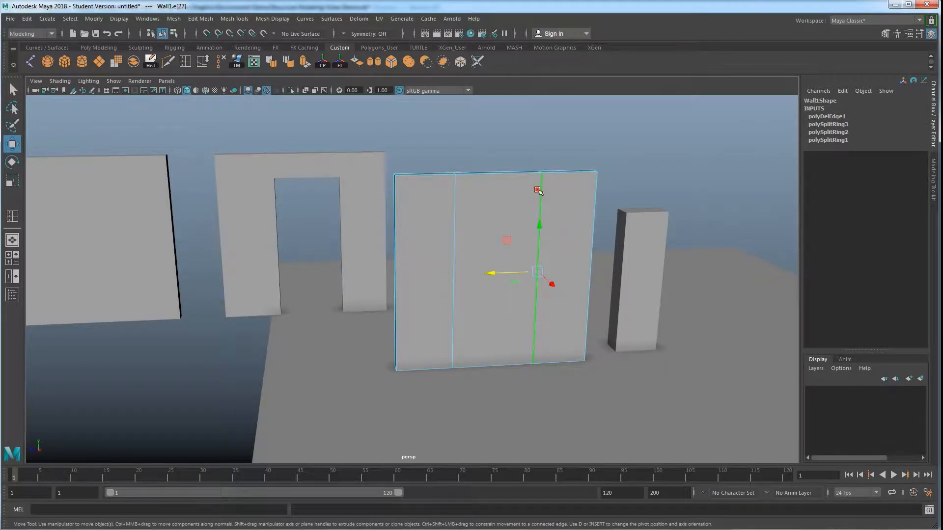
{"action": "left_click", "coordinate": [451, 200], "text": "shift"}
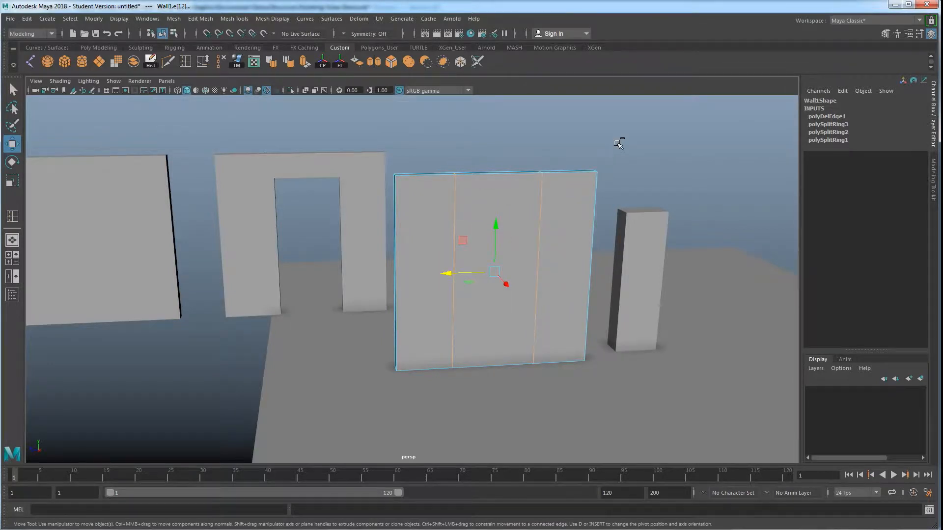
{"action": "key", "text": "ctrl+Delete"}
- Switch the Wall copy to face mode and select its large front face
{"action": "right_click_drag", "start_coordinate": [541, 208], "coordinate": [577, 194]}
{"action": "left_click_drag", "start_coordinate": [570, 224], "coordinate": [552, 226], "text": "alt"}
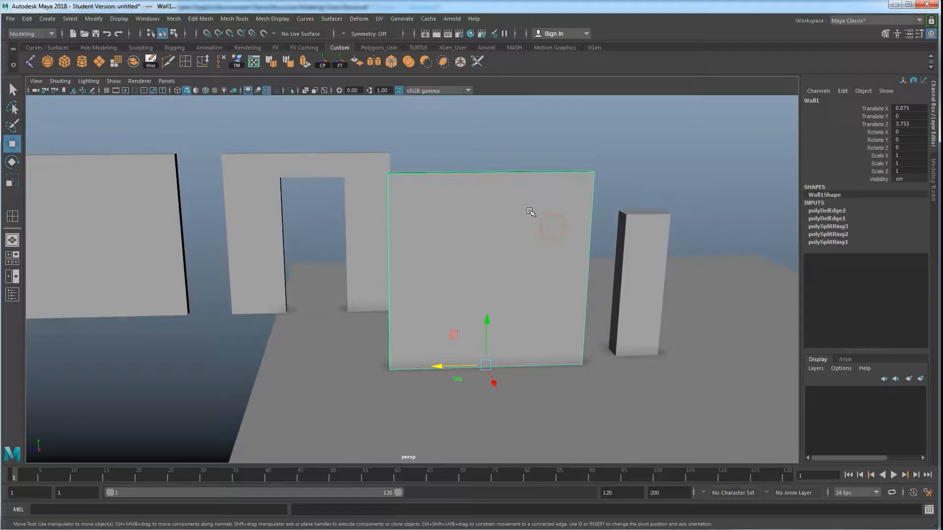
{"action": "right_click", "coordinate": [527, 195]}
{"action": "right_click_drag", "start_coordinate": [524, 223], "coordinate": [523, 224]}
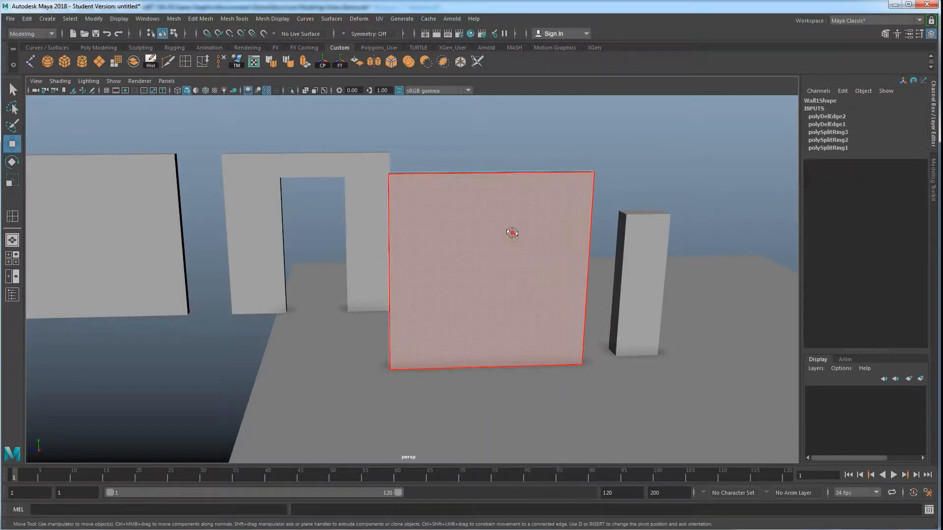
{"action": "left_click_drag", "start_coordinate": [512, 233], "coordinate": [484, 224], "text": "alt"}
{"action": "left_click", "coordinate": [488, 218]}
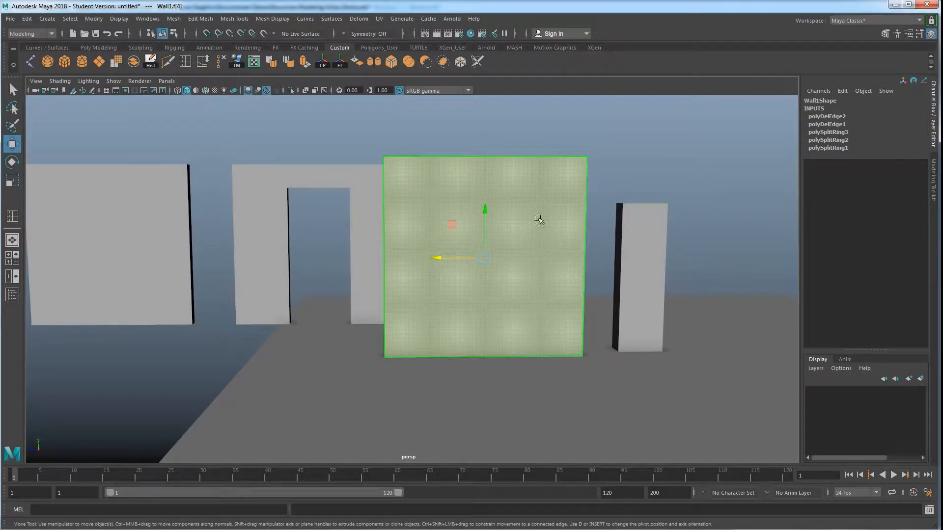
- Select both the large front face and the large back face of the Wall copy
{"action": "left_click_drag", "start_coordinate": [455, 189], "coordinate": [289, 211]}
{"action": "left_click_drag", "start_coordinate": [509, 276], "coordinate": [680, 287], "text": "alt"}
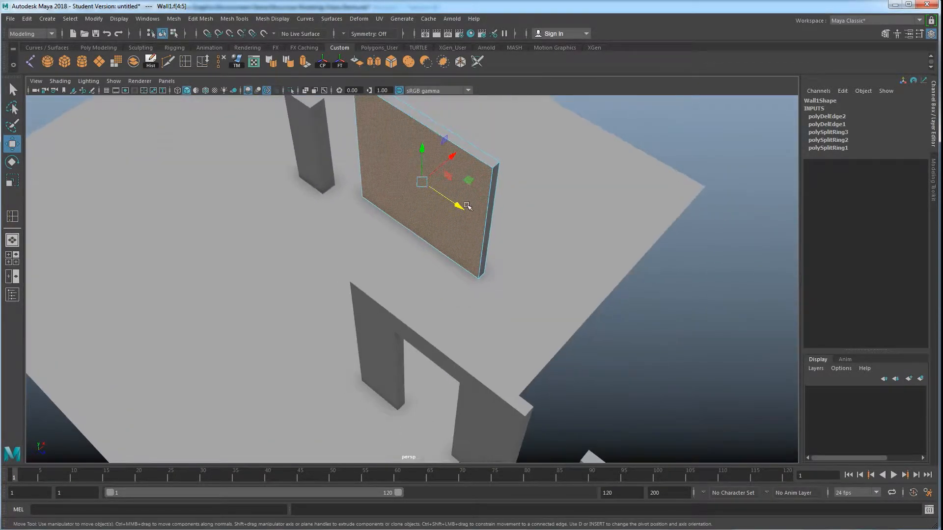
{"action": "left_click_drag", "start_coordinate": [501, 225], "coordinate": [389, 232], "text": "alt"}
{"action": "left_click", "coordinate": [547, 236]}
{"action": "left_click_drag", "start_coordinate": [417, 280], "coordinate": [565, 275], "text": "alt"}
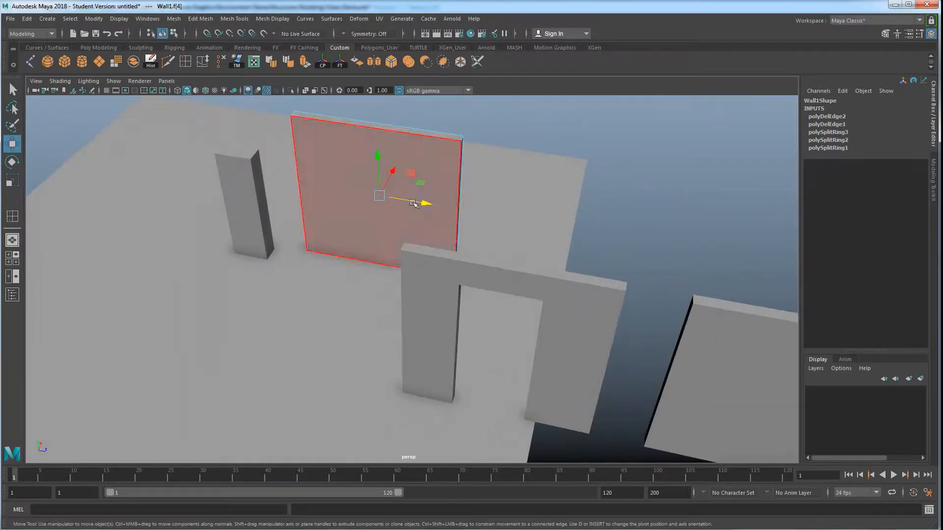
{"action": "left_click", "coordinate": [349, 193], "text": "shift"}
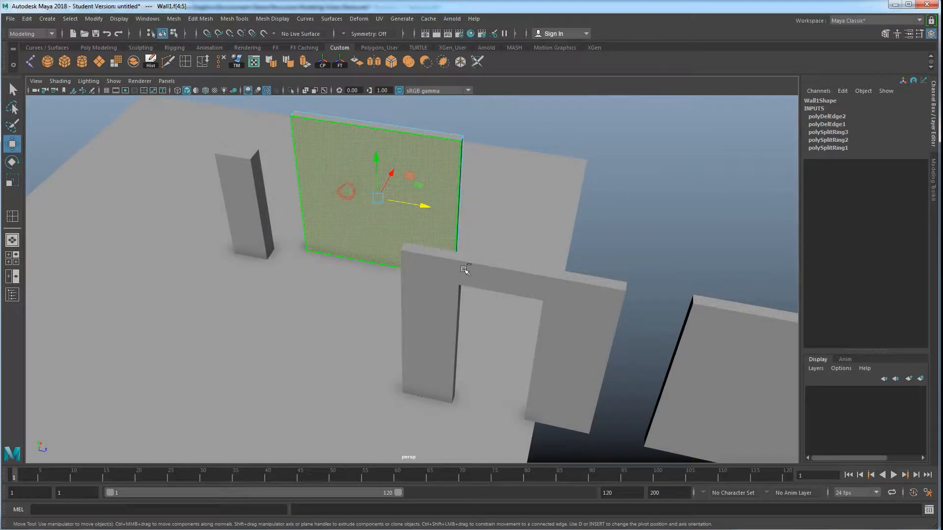
{"action": "left_click_drag", "start_coordinate": [598, 234], "coordinate": [400, 236], "text": "alt"}
{"action": "middle_click_drag", "start_coordinate": [399, 235], "coordinate": [371, 221], "text": "alt"}
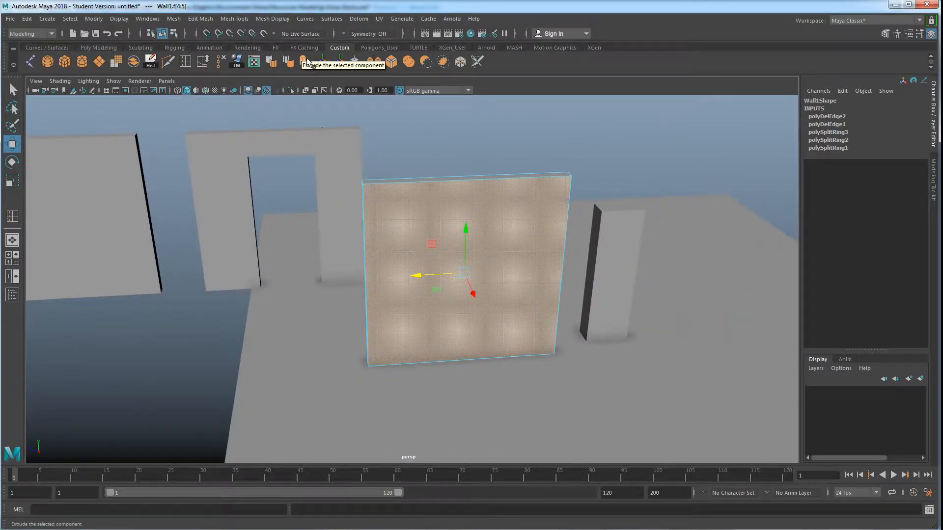
- Extrude the Wall copy's two selected faces without thickness and scale them uniformly to 0.35 as inset window faces
{"action": "left_click", "coordinate": [199, 19]}
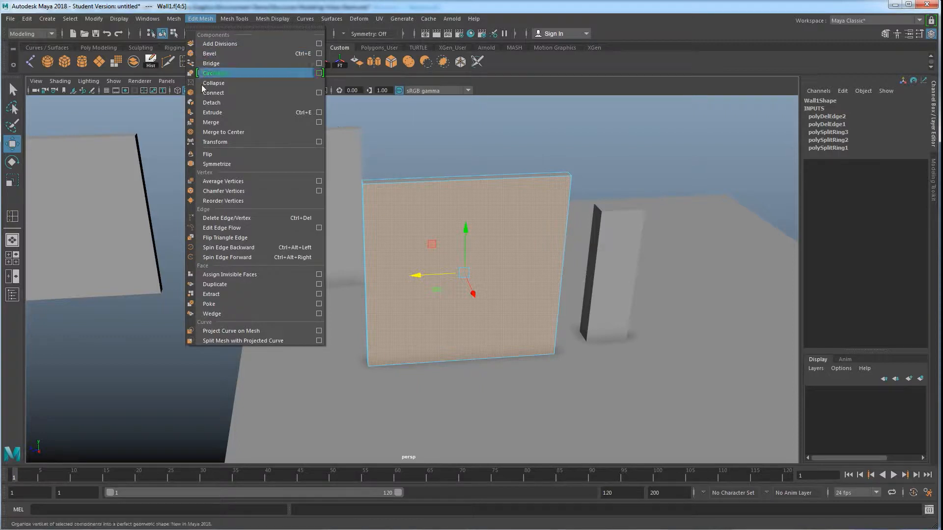
{"action": "left_click", "coordinate": [220, 113]}
{"action": "left_click_drag", "start_coordinate": [451, 288], "coordinate": [455, 275], "text": "alt"}
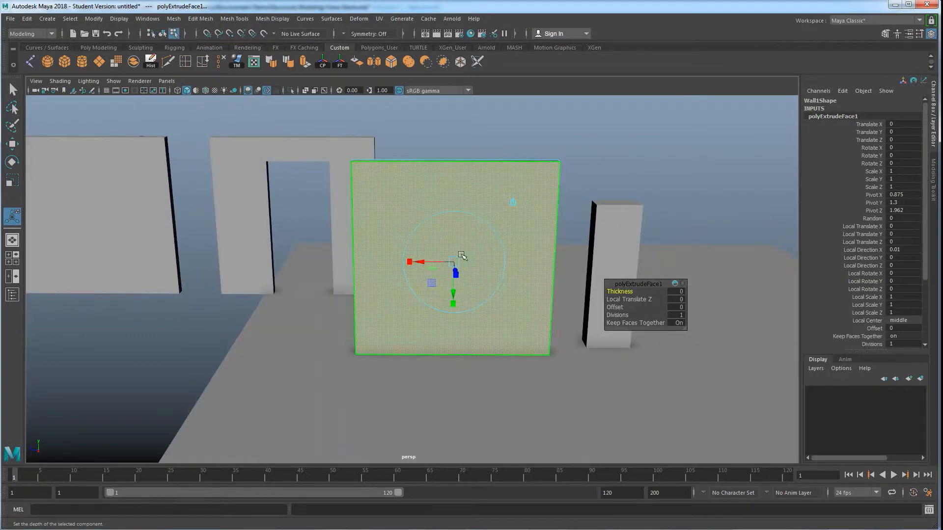
{"action": "scroll", "coordinate": [442, 301], "scroll_direction": "up", "scroll_amount": 4}
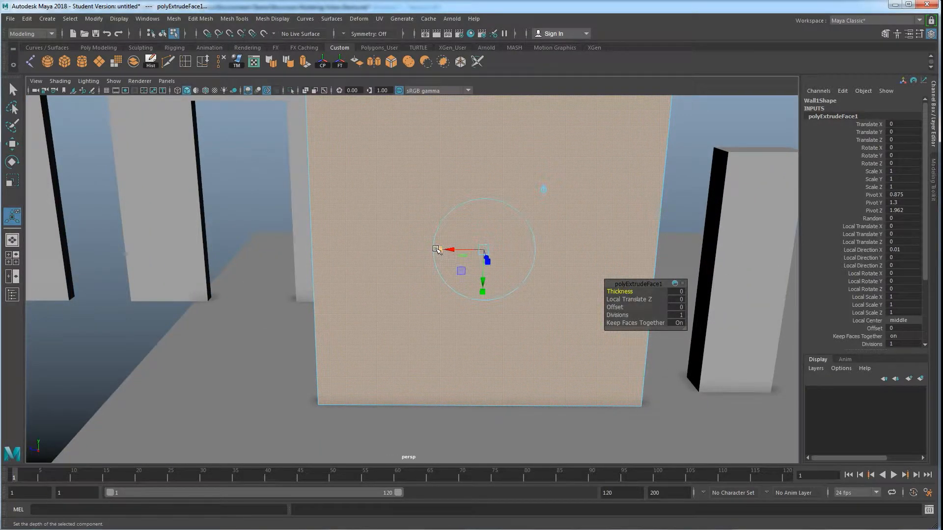
{"action": "left_click_drag", "start_coordinate": [437, 251], "coordinate": [447, 257], "text": "alt"}
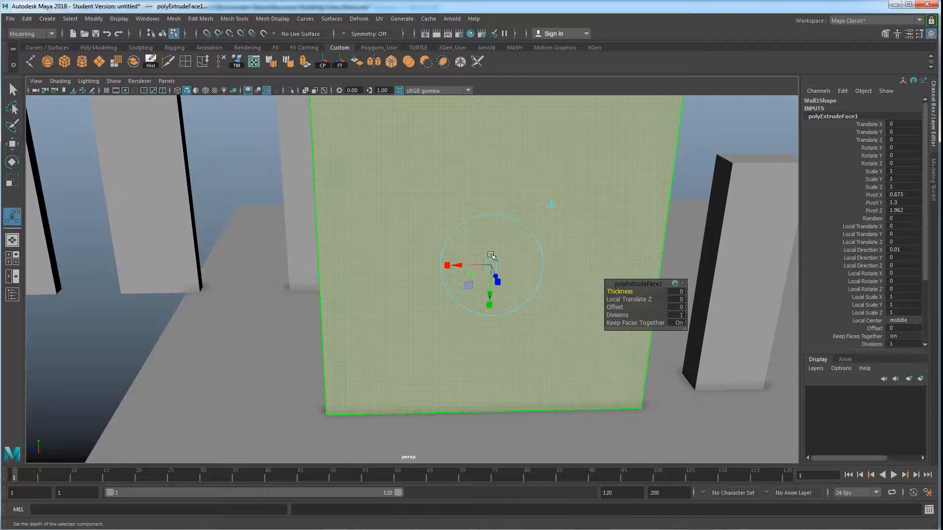
{"action": "left_click", "coordinate": [448, 266]}
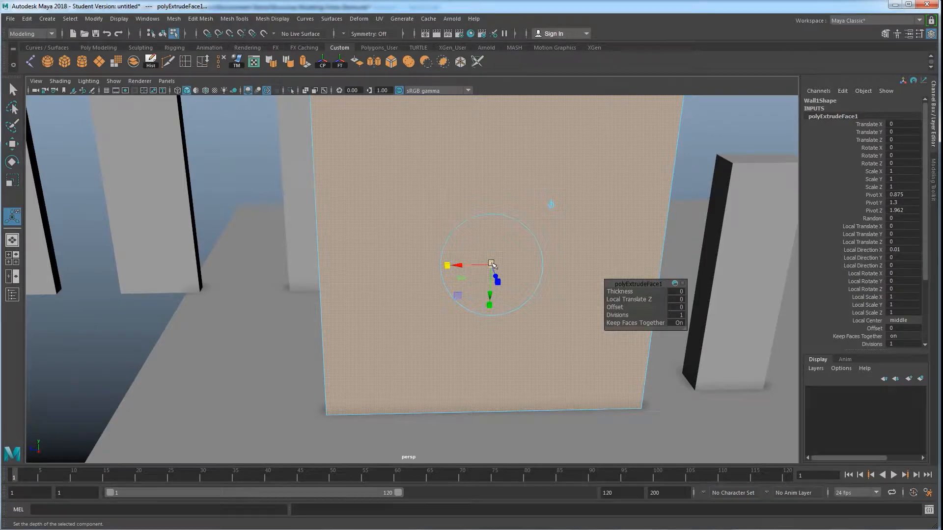
{"action": "left_click_drag", "start_coordinate": [490, 265], "coordinate": [469, 273], "text": "alt"}
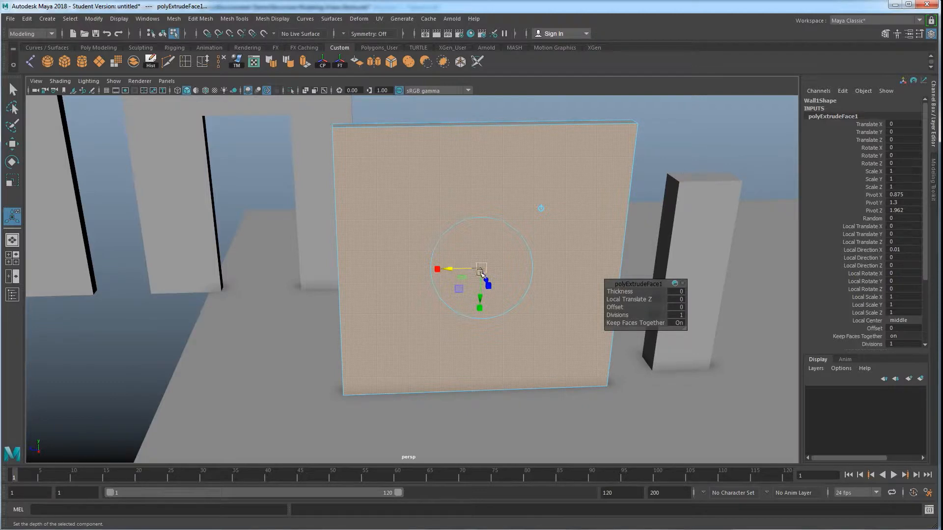
{"action": "left_click_drag", "start_coordinate": [486, 268], "coordinate": [523, 297]}
{"action": "key", "text": "ctrl+z"}
{"action": "left_click", "coordinate": [440, 269]}
{"action": "left_click_drag", "start_coordinate": [482, 268], "coordinate": [529, 290]}
{"action": "left_click_drag", "start_coordinate": [430, 280], "coordinate": [476, 266], "text": "alt"}
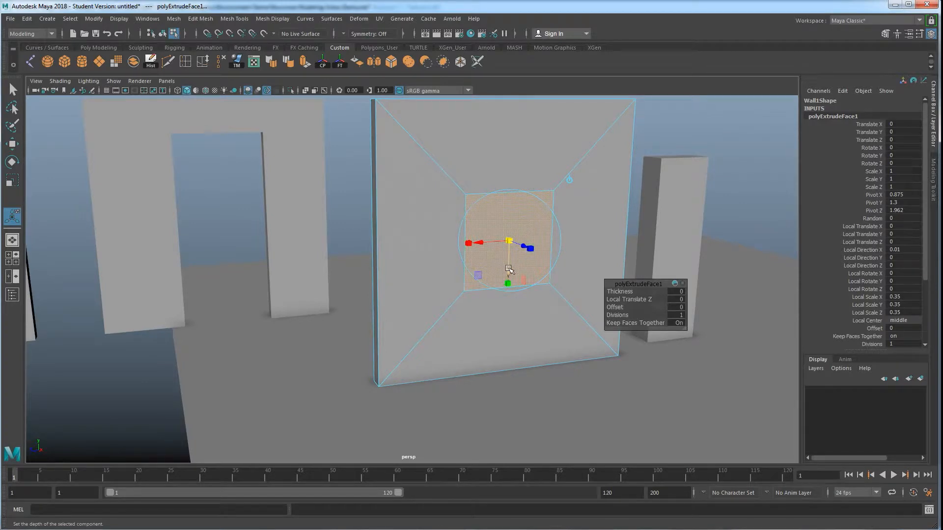
- Try to raise the inset faces along the extrusion's local Y axis by about 0.5, and undo the move
{"action": "left_click_drag", "start_coordinate": [509, 272], "coordinate": [505, 214]}
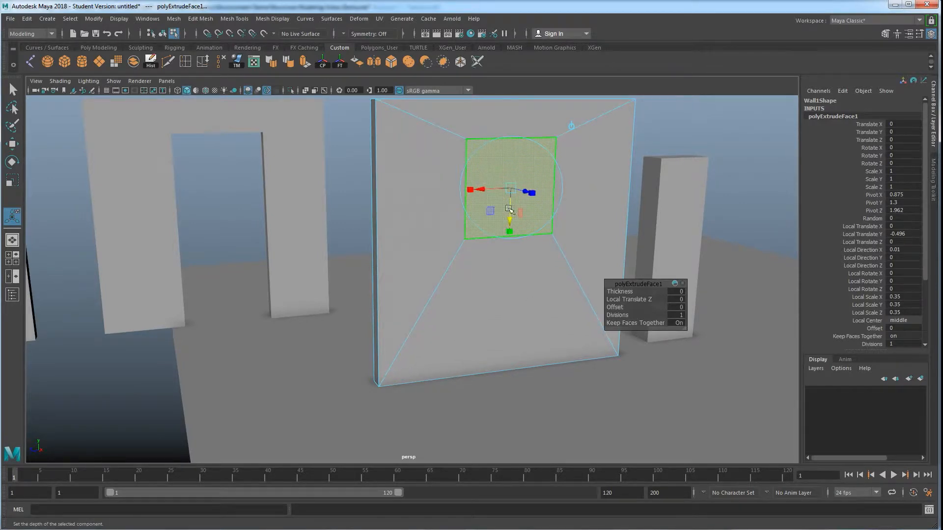
{"action": "left_click_drag", "start_coordinate": [391, 237], "coordinate": [344, 285], "text": "alt"}
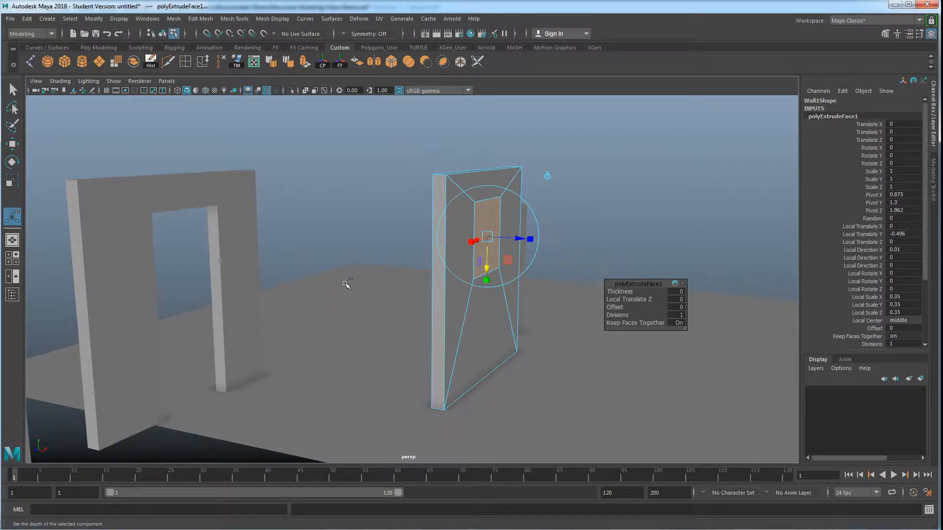
{"action": "left_click_drag", "start_coordinate": [459, 312], "coordinate": [456, 293], "text": "alt"}
- Raise both inset faces together toward the Wall copy's top with the Move tool
{"action": "key", "text": "w"}
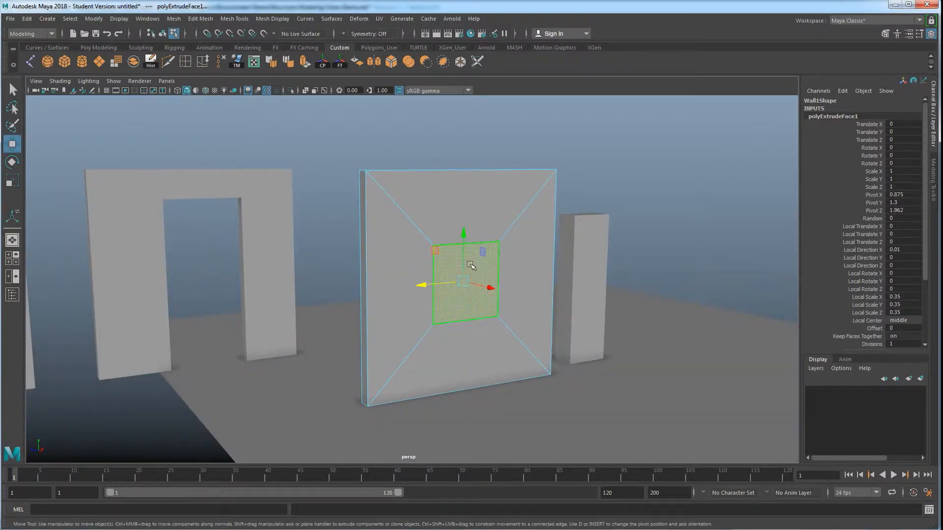
{"action": "left_click_drag", "start_coordinate": [480, 337], "coordinate": [462, 336], "text": "alt"}
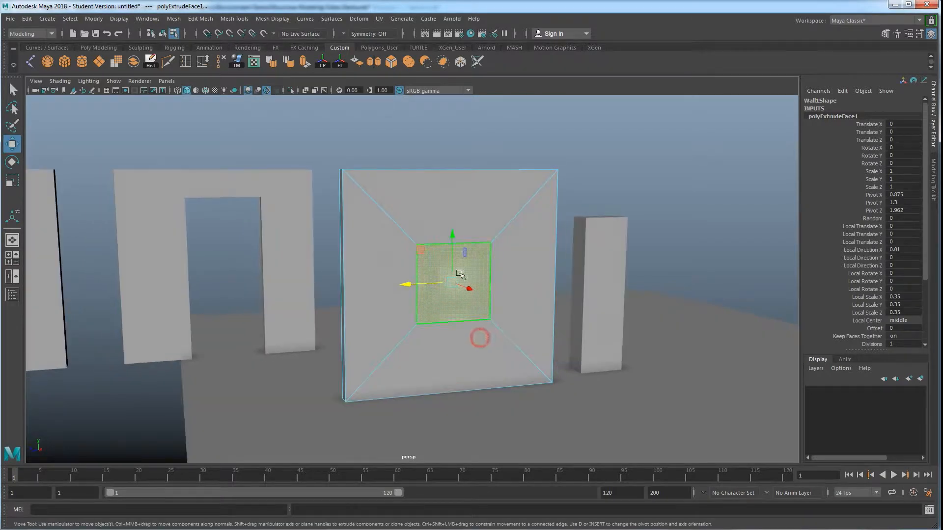
{"action": "left_click_drag", "start_coordinate": [453, 242], "coordinate": [445, 284]}
- Scale the inset faces taller and slightly wider, and lower them slightly to leave a margin below the wall's top
{"action": "key", "text": "r"}
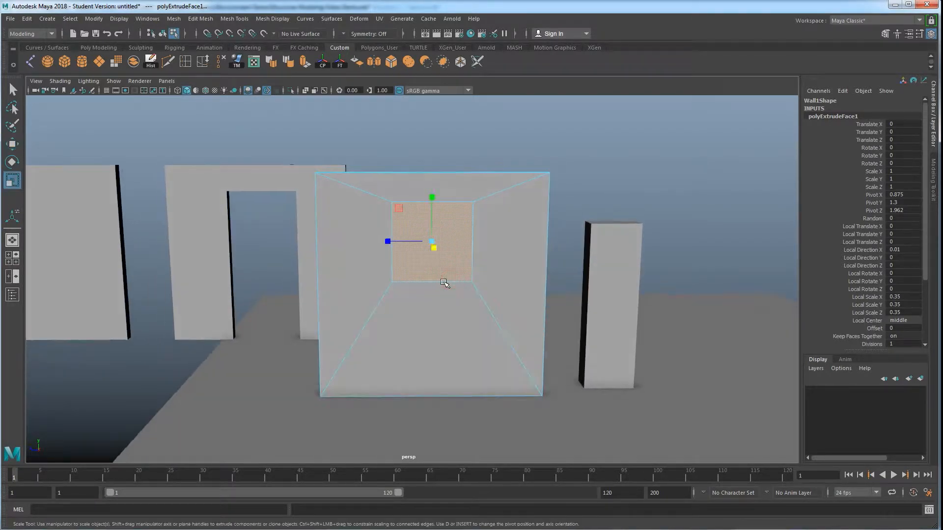
{"action": "left_click_drag", "start_coordinate": [430, 198], "coordinate": [432, 176]}
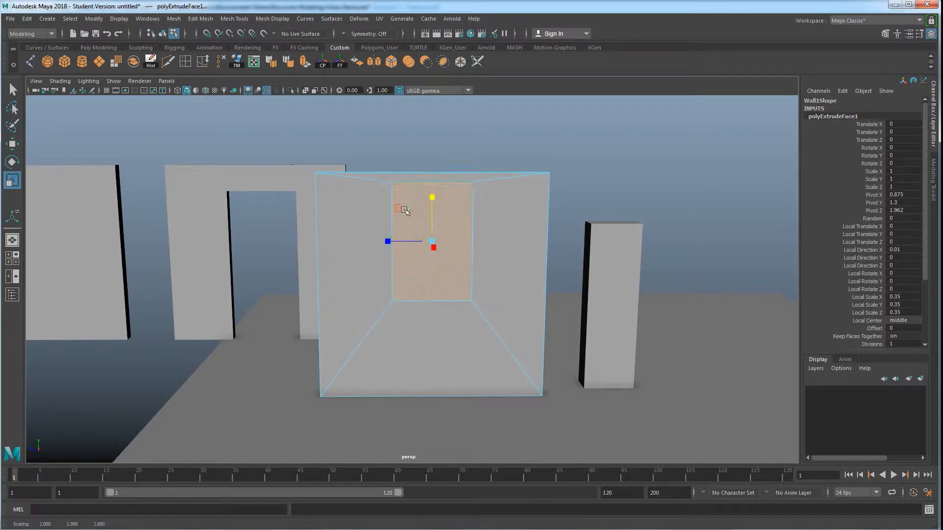
{"action": "left_click_drag", "start_coordinate": [385, 243], "coordinate": [380, 243]}
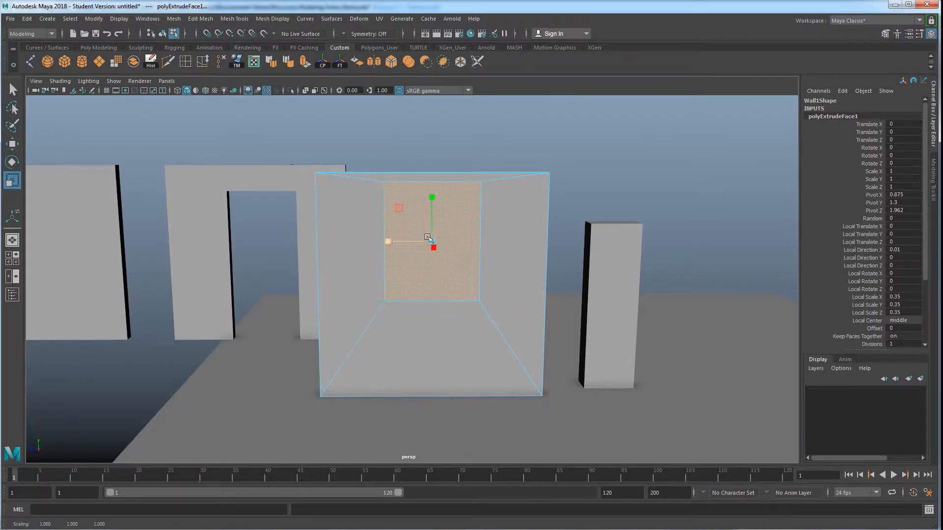
{"action": "key", "text": "w"}
{"action": "left_click_drag", "start_coordinate": [432, 199], "coordinate": [410, 263]}
- Check the inset faces on both sides of the Wall copy and delete them to open a window hole
{"action": "key", "text": "r"}
{"action": "left_click_drag", "start_coordinate": [459, 313], "coordinate": [598, 314], "text": "alt"}
{"action": "left_click_drag", "start_coordinate": [499, 238], "coordinate": [354, 230], "text": "alt"}
{"action": "left_click_drag", "start_coordinate": [390, 263], "coordinate": [535, 267], "text": "alt"}
{"action": "left_click_drag", "start_coordinate": [472, 211], "coordinate": [426, 266], "text": "alt"}
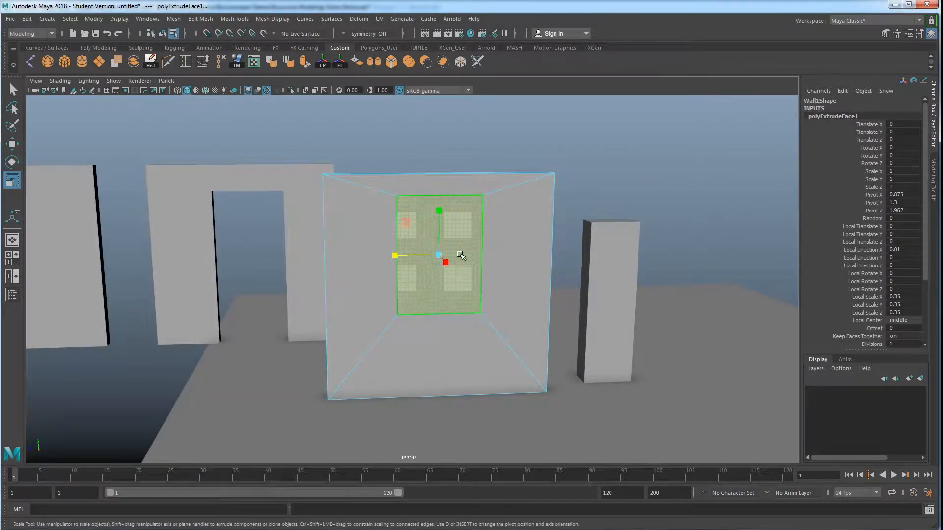
{"action": "key", "text": "Delete"}
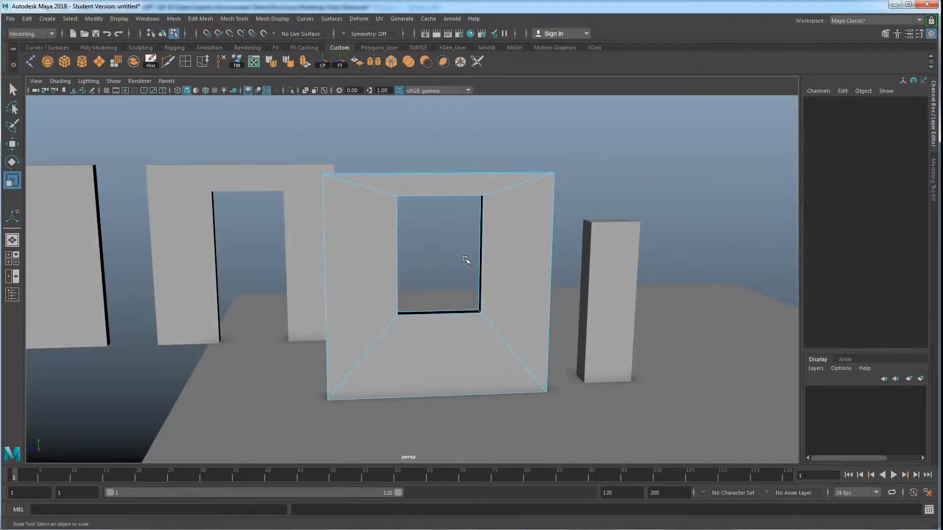
- Return the Wall copy to object mode and Bridge the front and back borders of the window opening
{"action": "left_click_drag", "start_coordinate": [424, 308], "coordinate": [498, 290], "text": "alt"}
{"action": "scroll", "coordinate": [441, 316], "scroll_direction": "up", "scroll_amount": 3}
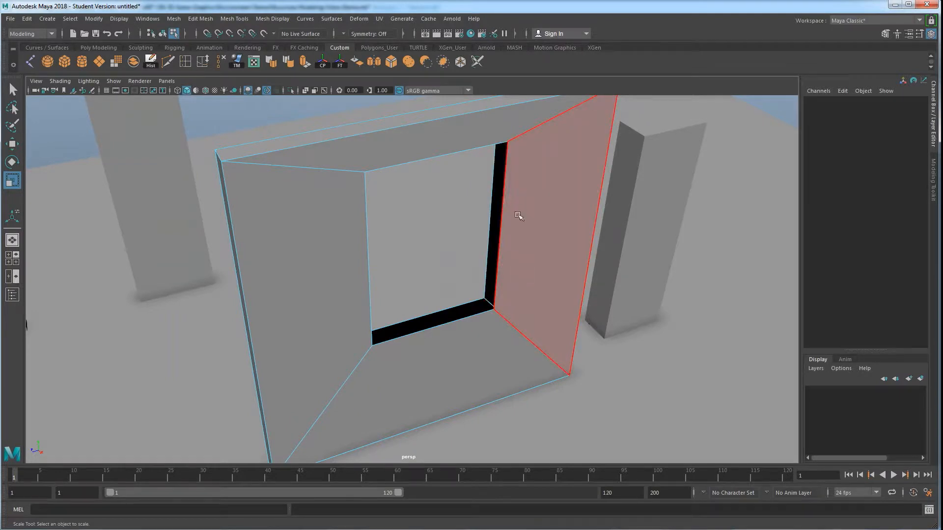
{"action": "right_click", "coordinate": [526, 197]}
{"action": "left_click", "coordinate": [554, 184]}
{"action": "left_click_drag", "start_coordinate": [554, 187], "coordinate": [488, 238], "text": "alt"}
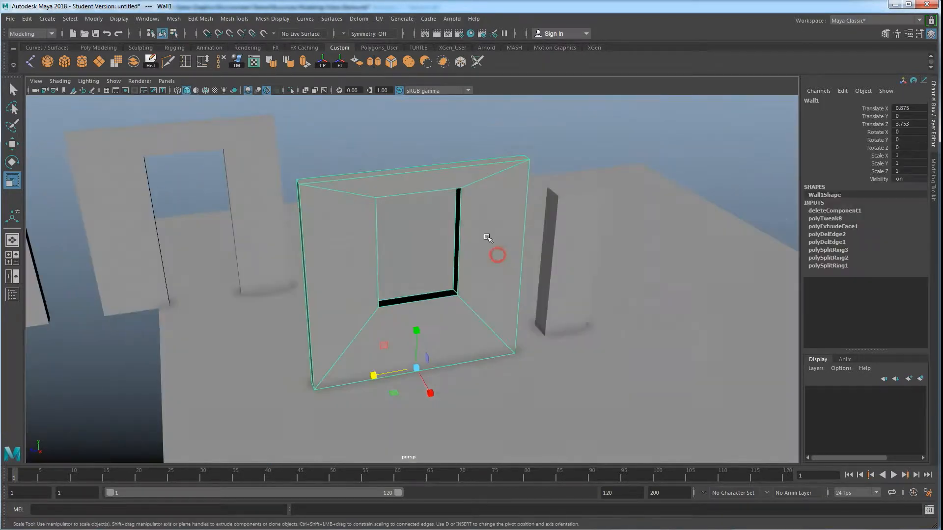
{"action": "left_click", "coordinate": [200, 19]}
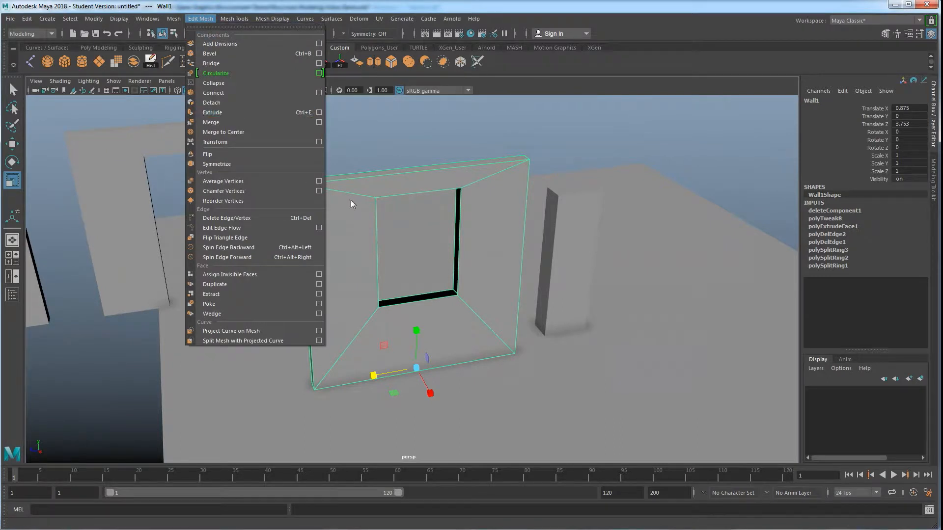
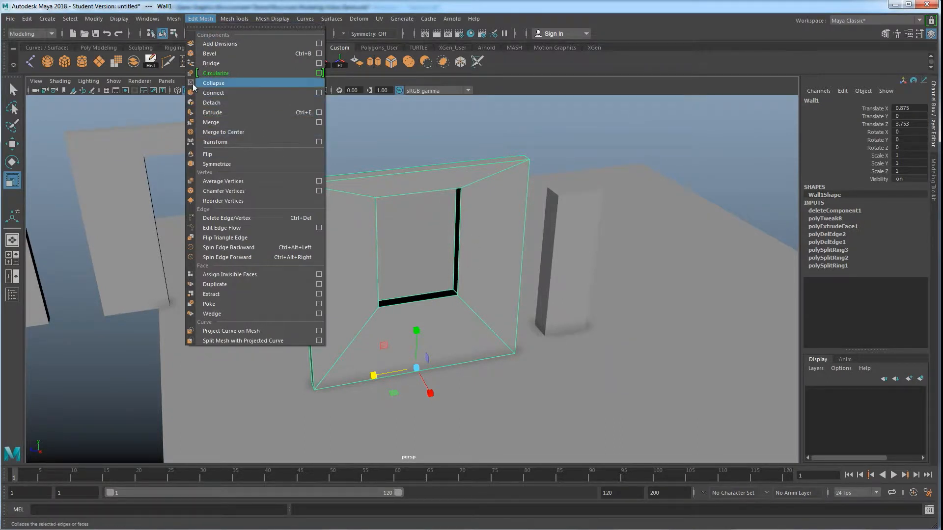
{"action": "left_click", "coordinate": [211, 64]}
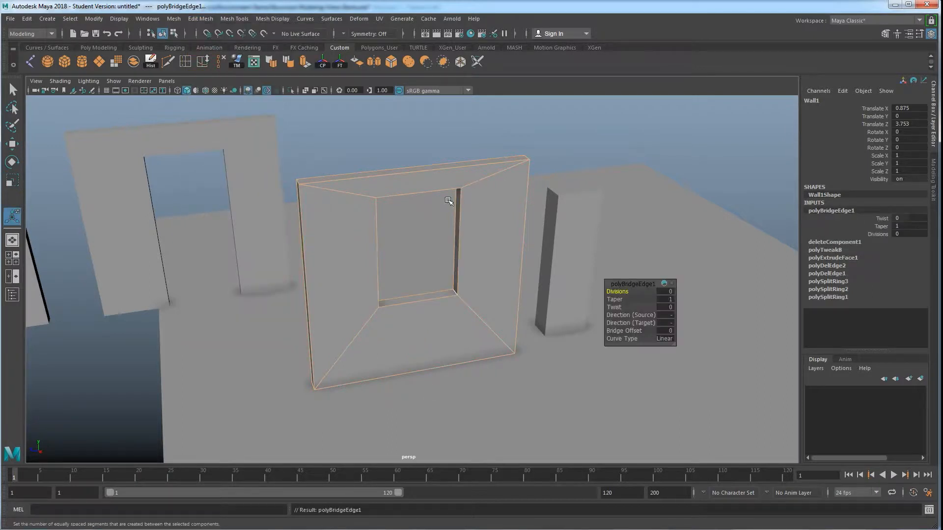
- Inspect the bridged window opening, switch to face mode and select its inner faces
{"action": "mouse_move", "coordinate": [463, 253]}
{"action": "left_mouse_down", "text": "alt"}
{"action": "mouse_move", "coordinate": [425, 267]}
{"action": "mouse_move", "coordinate": [450, 261]}
{"action": "left_mouse_up", "text": "alt"}
{"action": "left_click", "coordinate": [488, 204]}
{"action": "left_click_drag", "start_coordinate": [488, 204], "coordinate": [462, 246], "text": "alt"}
{"action": "left_click_drag", "start_coordinate": [459, 284], "coordinate": [487, 276], "text": "alt"}
{"action": "right_click_drag", "start_coordinate": [487, 276], "coordinate": [488, 291]}
{"action": "left_click_drag", "start_coordinate": [458, 313], "coordinate": [493, 274], "text": "alt"}
{"action": "left_click", "coordinate": [459, 311]}
{"action": "left_click", "coordinate": [490, 252], "text": "shift"}
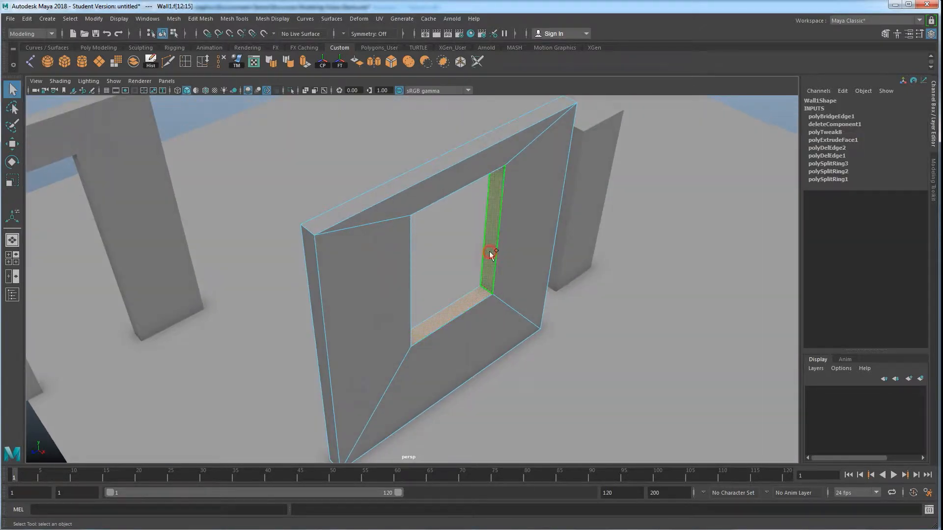
{"action": "left_click_drag", "start_coordinate": [496, 294], "coordinate": [409, 234], "text": "alt"}
{"action": "right_click_drag", "start_coordinate": [410, 234], "coordinate": [444, 282], "text": "alt"}
{"action": "middle_click_drag", "start_coordinate": [374, 101], "coordinate": [376, 143], "text": "alt"}
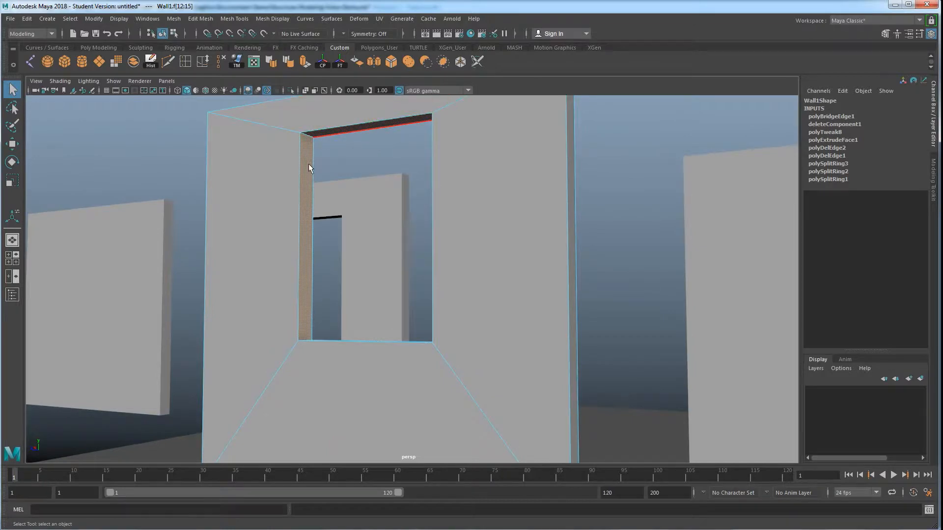
- Try reselecting the window opening's inner faces one by one, and extend the selection to the whole mesh
{"action": "left_click_drag", "start_coordinate": [399, 326], "coordinate": [482, 345], "text": "alt"}
{"action": "left_click", "coordinate": [497, 343]}
{"action": "left_click", "coordinate": [517, 287], "text": "shift"}
{"action": "left_click_drag", "start_coordinate": [505, 305], "coordinate": [349, 169], "text": "alt"}
{"action": "left_click", "coordinate": [350, 125], "text": "shift"}
{"action": "left_click_drag", "start_coordinate": [350, 125], "coordinate": [310, 212], "text": "alt"}
{"action": "left_click", "coordinate": [322, 257], "text": "shift"}
{"action": "double_click", "coordinate": [303, 262]}
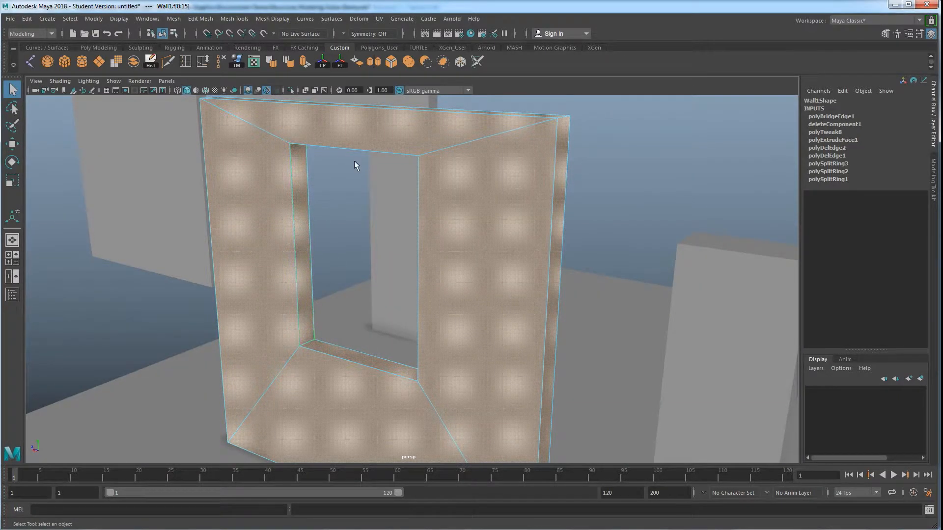
- Reselect all four inner faces of the window opening and delete them
{"action": "left_click", "coordinate": [300, 257]}
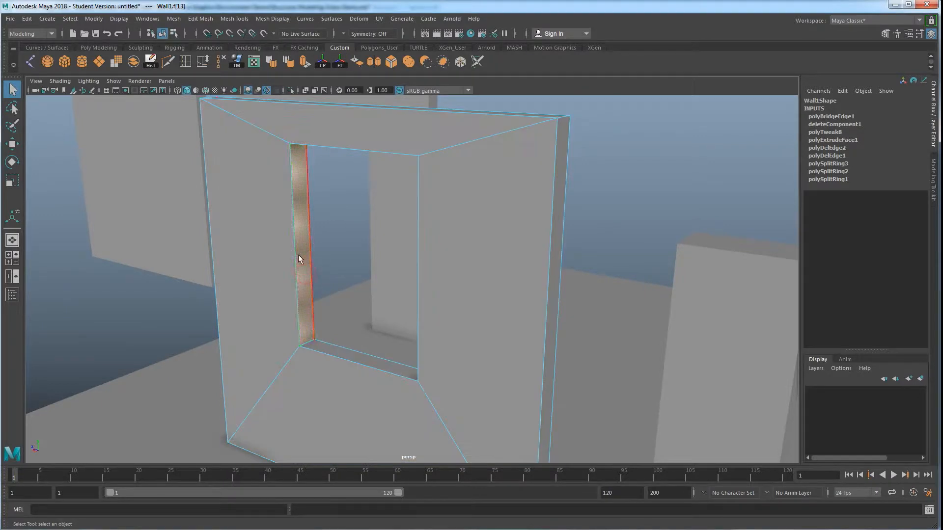
{"action": "left_click", "coordinate": [336, 351], "text": "shift"}
{"action": "left_click_drag", "start_coordinate": [336, 351], "coordinate": [461, 158], "text": "alt"}
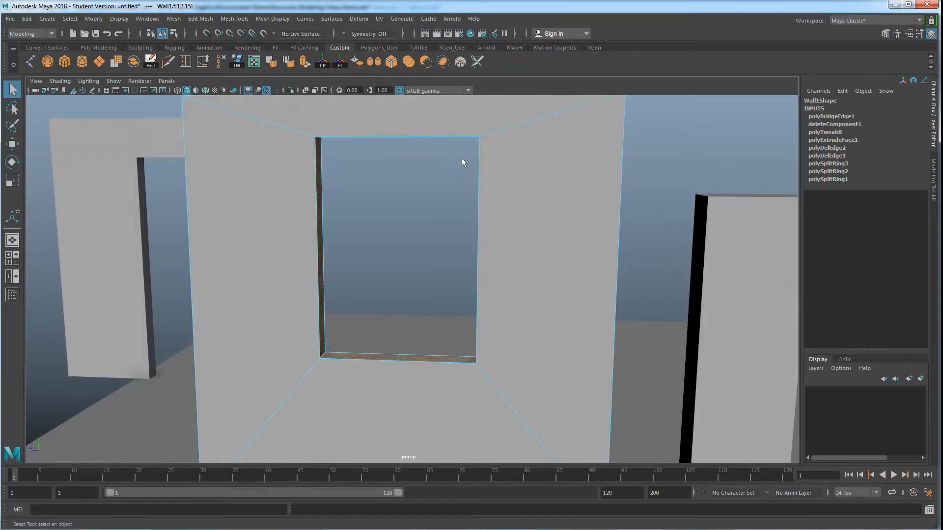
{"action": "left_click_drag", "start_coordinate": [399, 295], "coordinate": [422, 312], "text": "alt"}
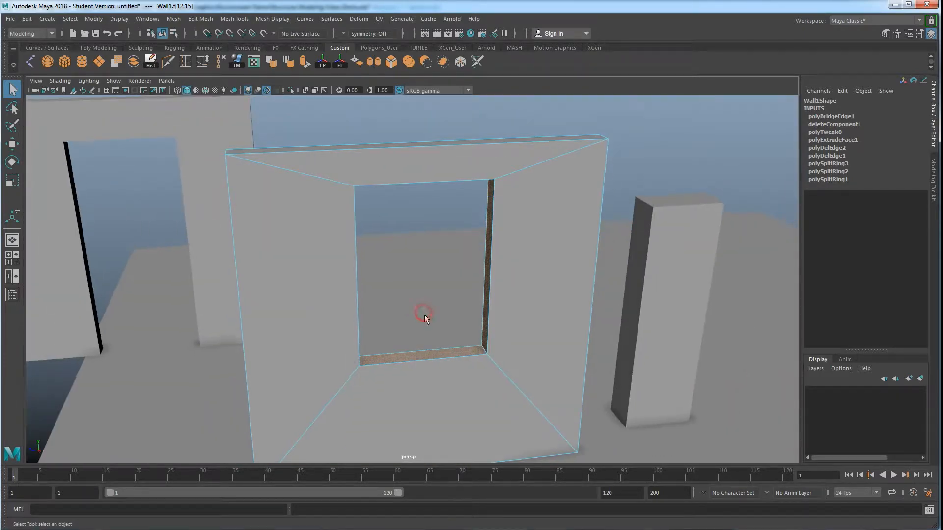
{"action": "left_click", "coordinate": [425, 315]}
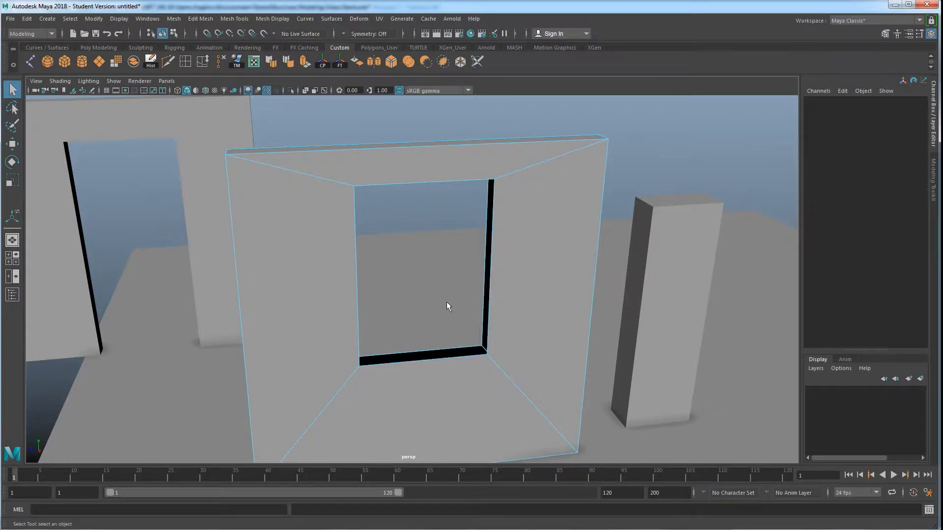
- Return the window wall to object mode and try Fill Hole on its open borders, checking the result from several sides
{"action": "right_click", "coordinate": [516, 250]}
{"action": "left_click", "coordinate": [543, 232]}
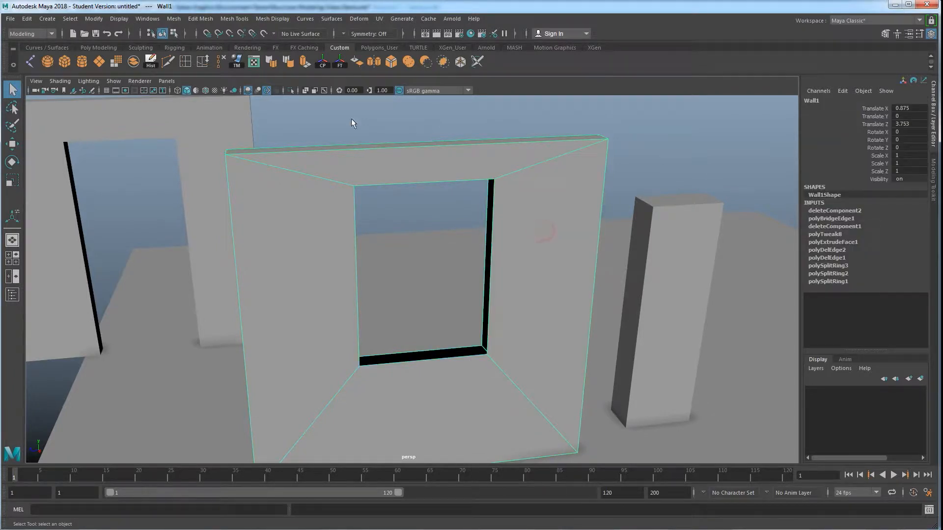
{"action": "left_click", "coordinate": [203, 18]}
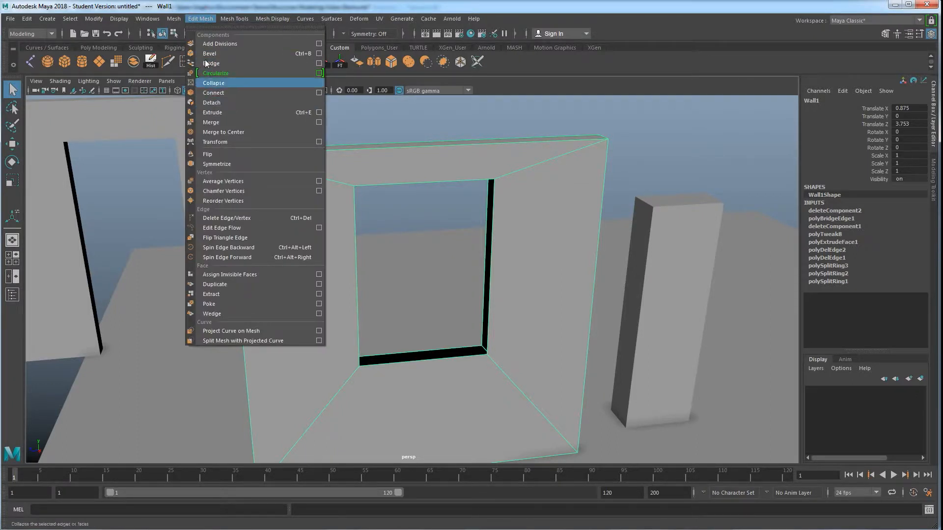
{"action": "mouse_move", "coordinate": [174, 19]}
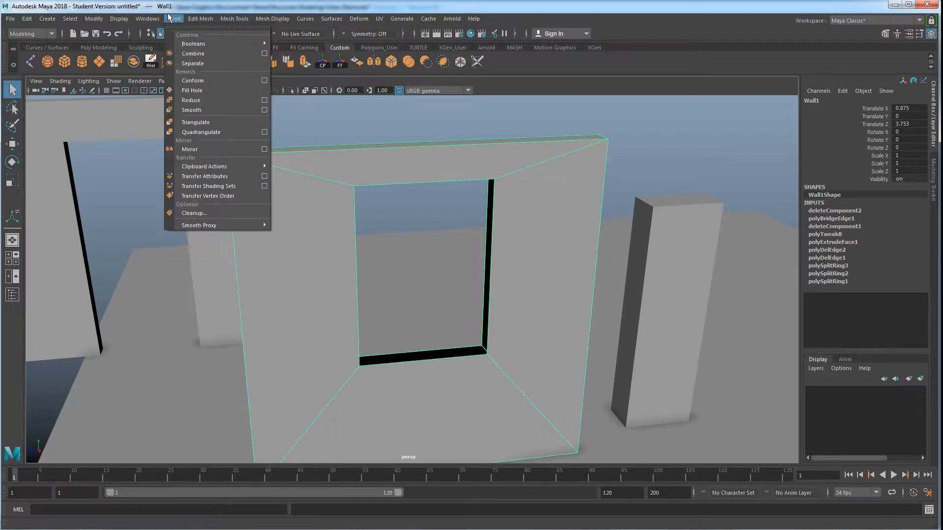
{"action": "left_click", "coordinate": [192, 90]}
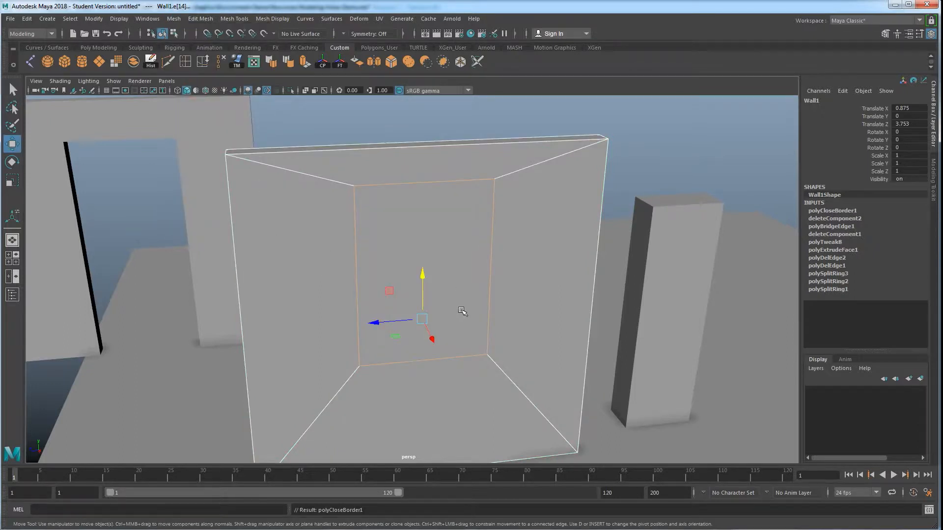
{"action": "scroll", "coordinate": [454, 308], "scroll_direction": "down", "scroll_amount": 2}
{"action": "left_click_drag", "start_coordinate": [465, 311], "coordinate": [540, 300], "text": "alt"}
{"action": "left_click", "coordinate": [631, 163]}
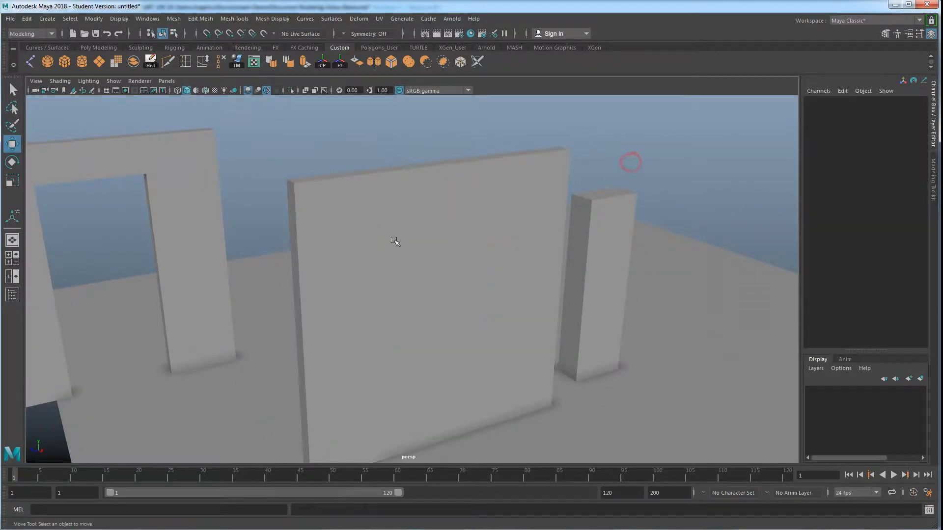
{"action": "left_click", "coordinate": [423, 263]}
{"action": "left_click_drag", "start_coordinate": [442, 238], "coordinate": [397, 304], "text": "alt"}
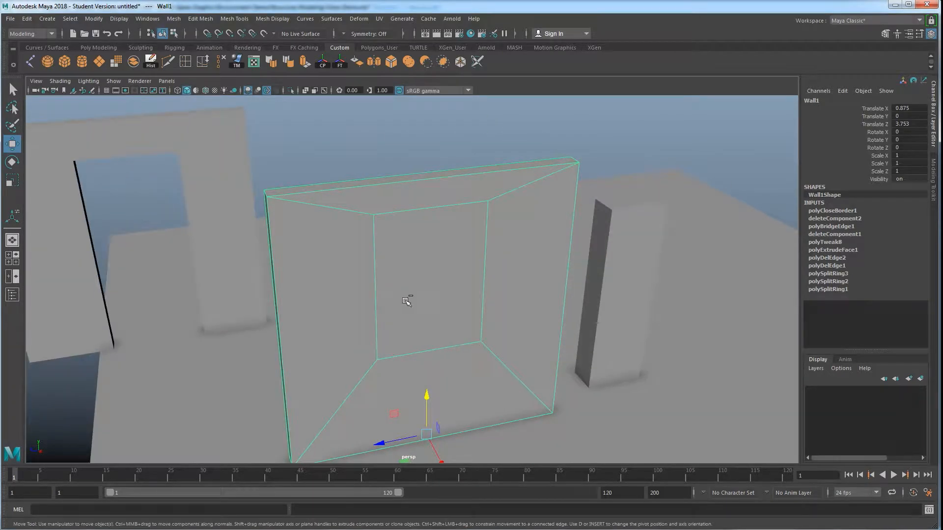
- Undo the Fill Hole and the deletion of the window opening's inner faces, and return the wall to object mode
{"action": "key", "text": "ctrl+z"}
{"action": "key", "text": "ctrl+z"}
{"action": "key", "text": "ctrl+z"}
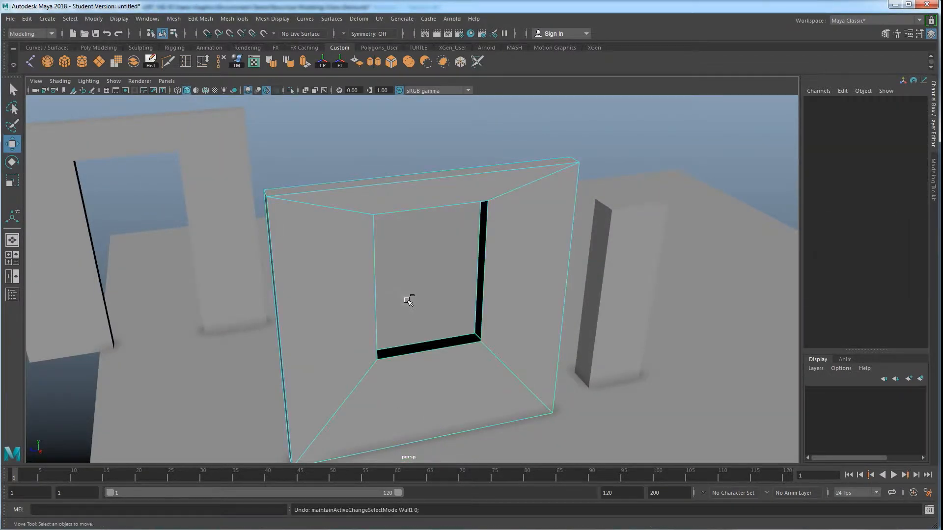
{"action": "right_click_drag", "start_coordinate": [475, 186], "coordinate": [507, 172]}
{"action": "left_click", "coordinate": [436, 138]}
{"action": "scroll", "coordinate": [422, 227], "scroll_direction": "down", "scroll_amount": 2}
{"action": "scroll", "coordinate": [422, 227], "scroll_direction": "down", "scroll_amount": 2}
{"action": "left_click_drag", "start_coordinate": [432, 299], "coordinate": [446, 297], "text": "alt"}
{"action": "left_click", "coordinate": [490, 293]}
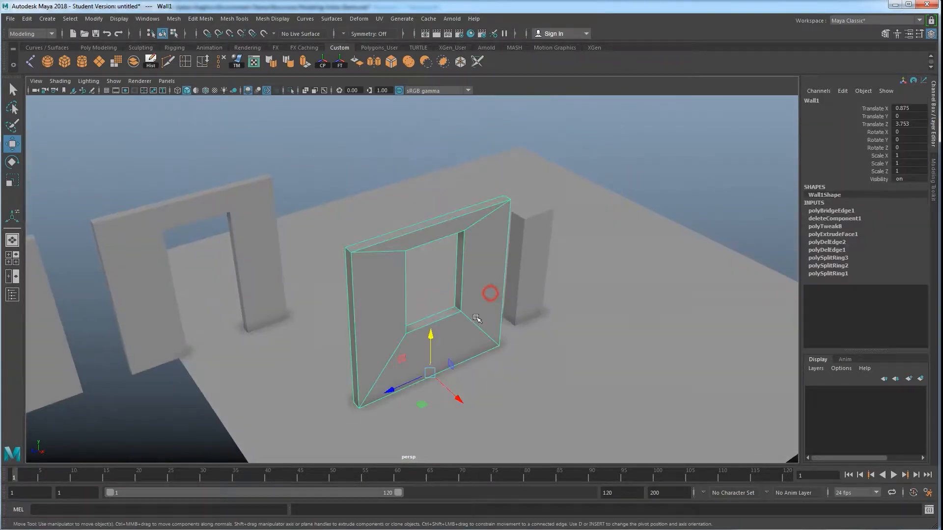
{"action": "left_click_drag", "start_coordinate": [463, 360], "coordinate": [434, 363], "text": "alt"}
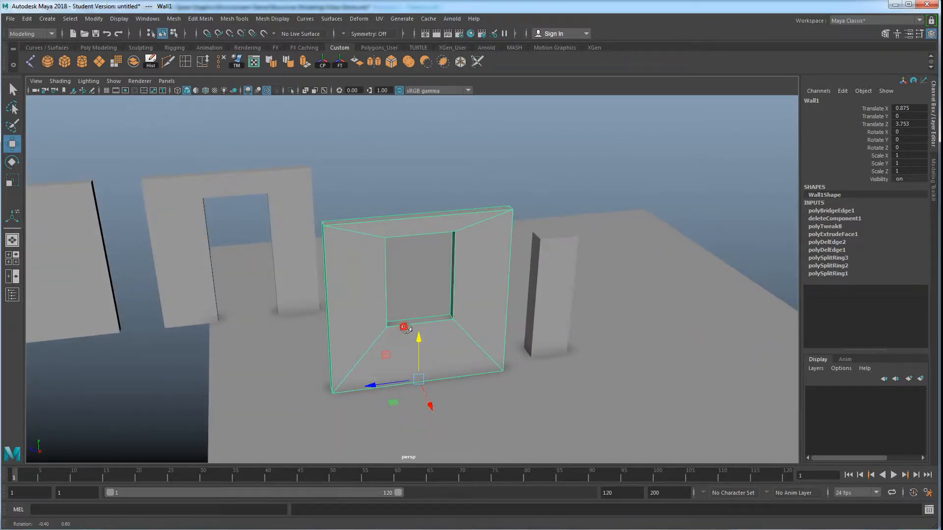
{"action": "left_click_drag", "start_coordinate": [398, 295], "coordinate": [431, 328], "text": "alt"}
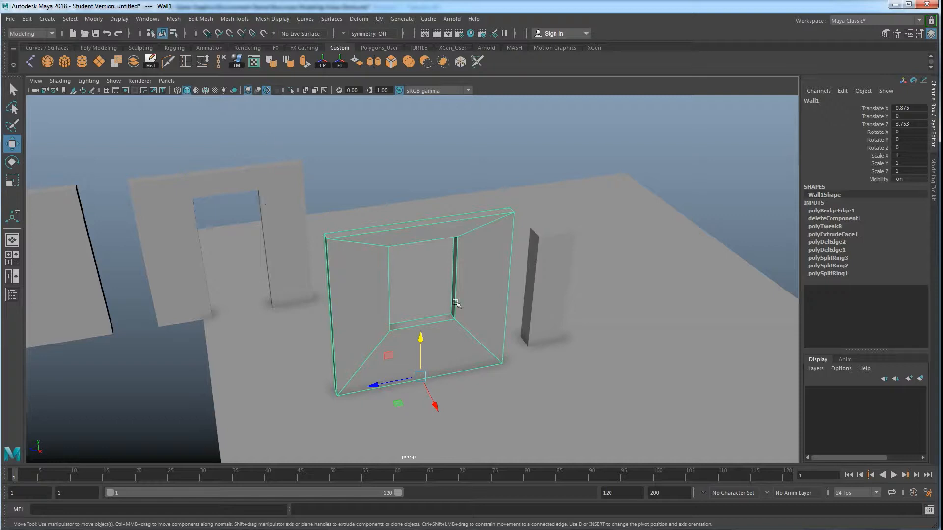
- Create a polygon cube, move it into the wall's window opening and thin it to about 0.064 in X scale
{"action": "left_click", "coordinate": [65, 62]}
{"action": "left_click_drag", "start_coordinate": [455, 370], "coordinate": [475, 294], "text": "alt"}
{"action": "middle_click_drag", "start_coordinate": [488, 258], "coordinate": [391, 268]}
{"action": "left_click_drag", "start_coordinate": [391, 267], "coordinate": [391, 231]}
{"action": "left_click_drag", "start_coordinate": [384, 262], "coordinate": [383, 191], "text": "alt"}
{"action": "right_click_drag", "start_coordinate": [383, 191], "coordinate": [388, 240], "text": "alt"}
{"action": "middle_click_drag", "start_coordinate": [387, 240], "coordinate": [410, 339], "text": "alt"}
{"action": "left_click_drag", "start_coordinate": [411, 339], "coordinate": [391, 308], "text": "alt"}
{"action": "left_click_drag", "start_coordinate": [362, 257], "coordinate": [417, 313]}
{"action": "key", "text": "r"}
{"action": "scroll", "coordinate": [417, 313], "scroll_direction": "up", "scroll_amount": 4}
{"action": "middle_click_drag", "start_coordinate": [399, 304], "coordinate": [417, 339], "text": "alt"}
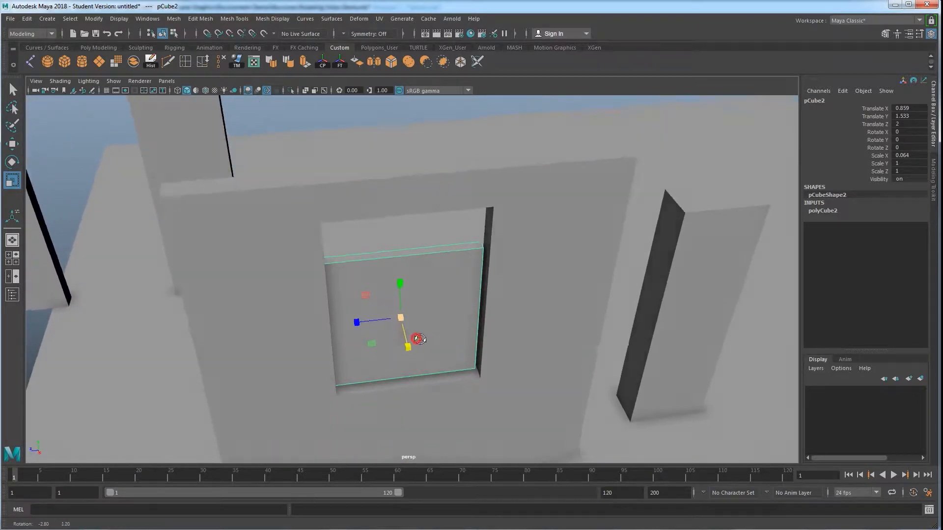
- Fit the cube over the window opening at about 0.875, 1.683, 1.963, with scale about 0.215, 1.449, 1.028
{"action": "left_click_drag", "start_coordinate": [417, 338], "coordinate": [396, 341], "text": "alt"}
{"action": "key", "text": "w"}
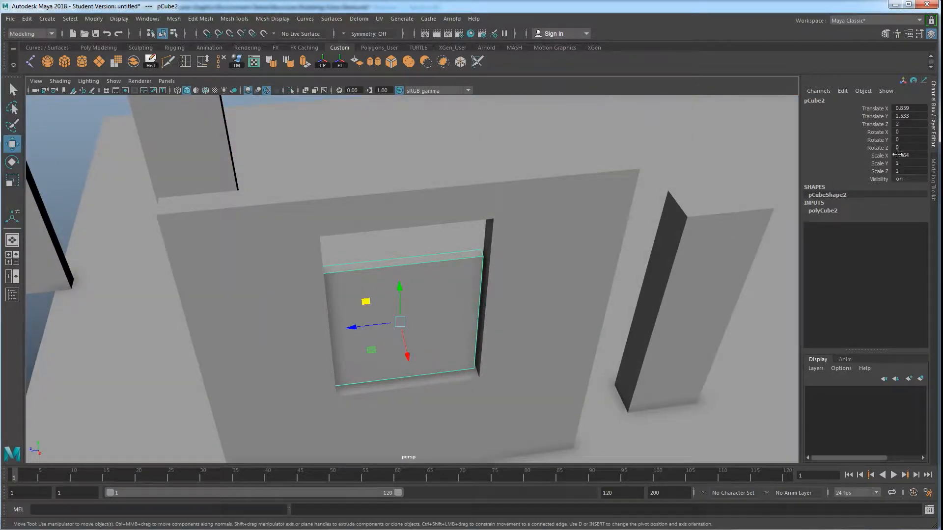
{"action": "left_click_drag", "start_coordinate": [355, 328], "coordinate": [356, 330]}
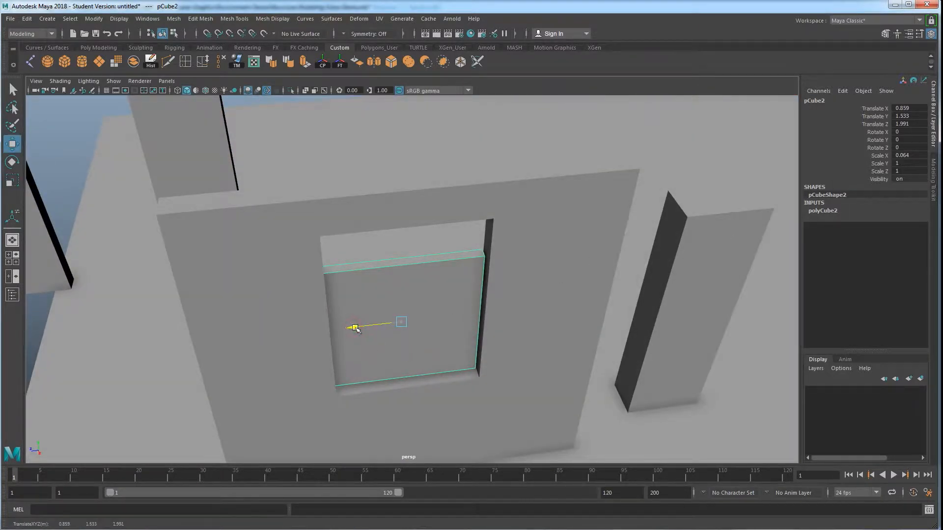
{"action": "left_click_drag", "start_coordinate": [374, 334], "coordinate": [417, 492], "text": "alt"}
{"action": "key", "text": "r"}
{"action": "key", "text": "w"}
{"action": "key", "text": "r"}
{"action": "key", "text": "w"}
{"action": "key", "text": "r"}
{"action": "left_click_drag", "start_coordinate": [417, 456], "coordinate": [461, 345], "text": "alt"}
{"action": "key", "text": "w"}
{"action": "left_click_drag", "start_coordinate": [519, 309], "coordinate": [428, 235]}
{"action": "key", "text": "r"}
{"action": "key", "text": "w"}
{"action": "left_click_drag", "start_coordinate": [417, 191], "coordinate": [396, 266]}
{"action": "key", "text": "r"}
{"action": "left_click_drag", "start_coordinate": [372, 237], "coordinate": [404, 274]}
- Compare the cube's overlap with the window opening in wireframe and shaded display
{"action": "key", "text": "4"}
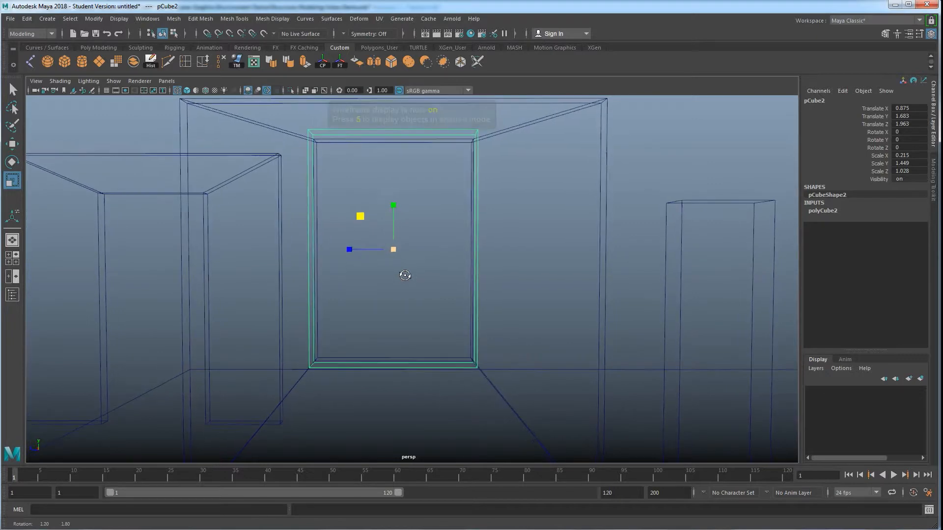
{"action": "key", "text": "5"}
{"action": "left_click_drag", "start_coordinate": [433, 305], "coordinate": [446, 316], "text": "alt"}
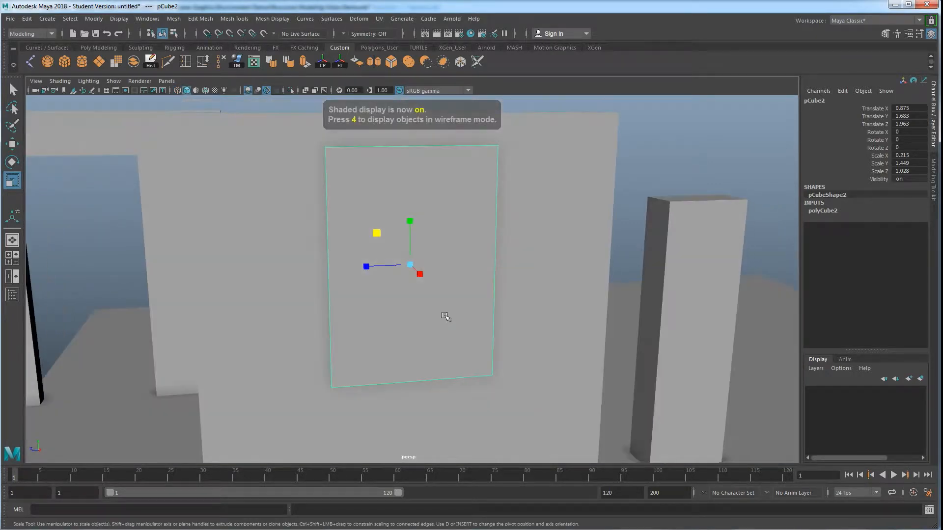
{"action": "left_click", "coordinate": [178, 91]}
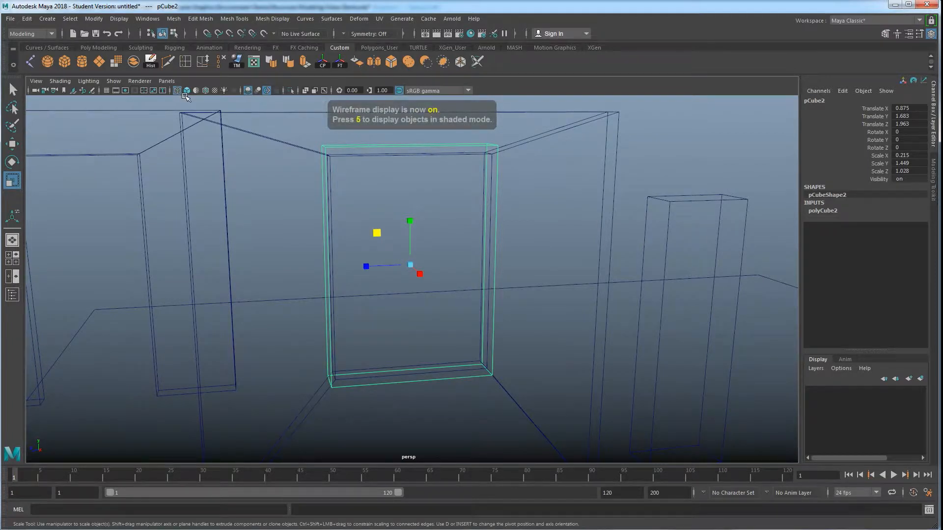
{"action": "left_click", "coordinate": [187, 91]}
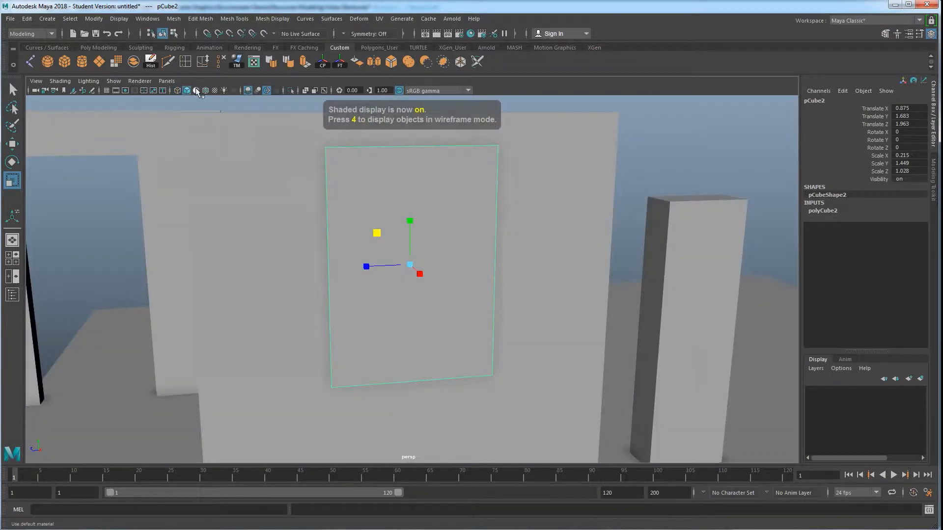
{"action": "left_click_drag", "start_coordinate": [417, 308], "coordinate": [426, 308], "text": "alt"}
{"action": "left_click_drag", "start_coordinate": [427, 304], "coordinate": [381, 209], "text": "alt"}
- Extrude the cube's front and back faces, inset them to leave a narrow border, and delete the inset faces
{"action": "right_click", "coordinate": [429, 188]}
{"action": "left_click", "coordinate": [429, 215]}
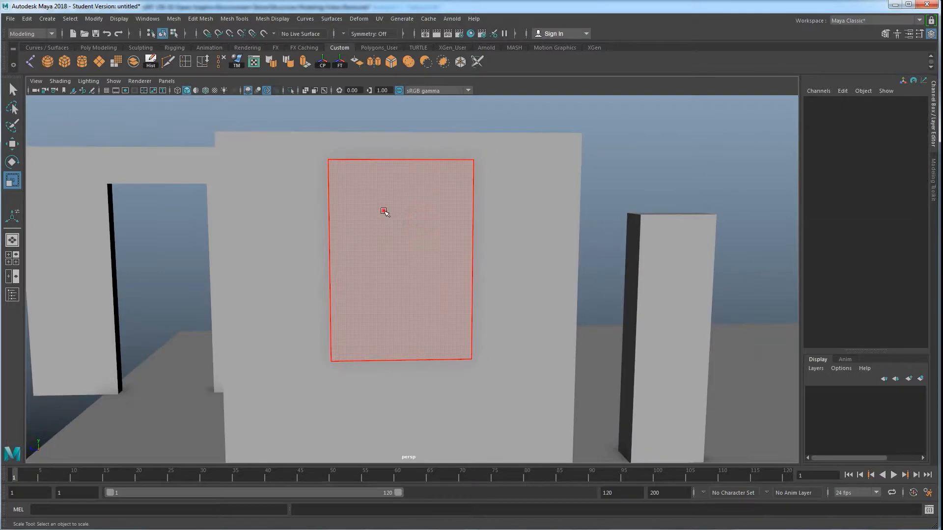
{"action": "left_click", "coordinate": [425, 260]}
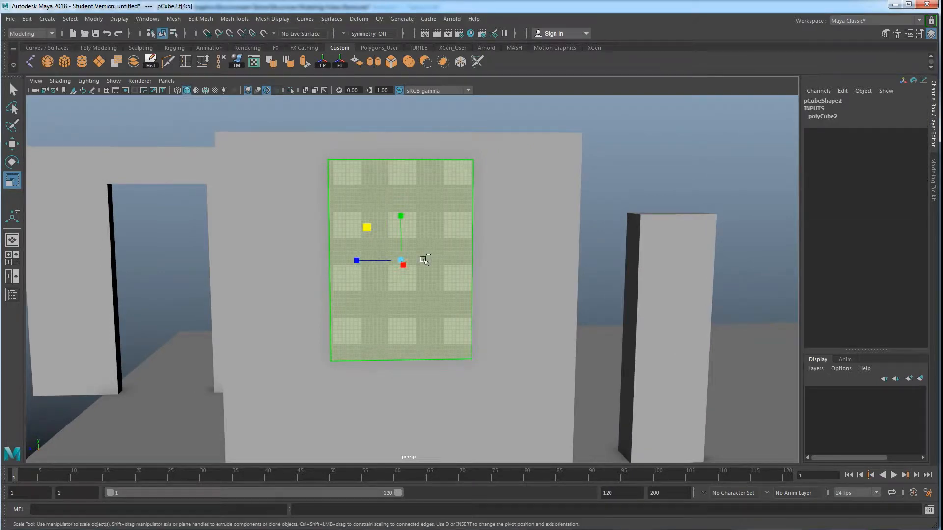
{"action": "key", "text": "ctrl+e"}
{"action": "left_click_drag", "start_coordinate": [424, 261], "coordinate": [447, 302], "text": "alt"}
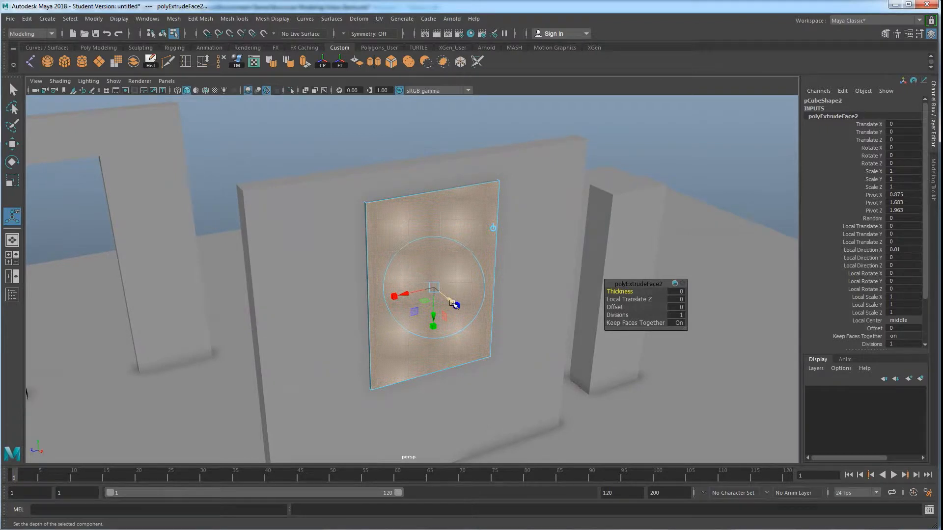
{"action": "left_click", "coordinate": [457, 305]}
{"action": "left_click_drag", "start_coordinate": [436, 289], "coordinate": [469, 287]}
{"action": "key", "text": "Delete"}
- Return the window frame to object mode and Bridge its open front and back borders
{"action": "right_click_drag", "start_coordinate": [474, 229], "coordinate": [475, 214]}
{"action": "left_click", "coordinate": [207, 18]}
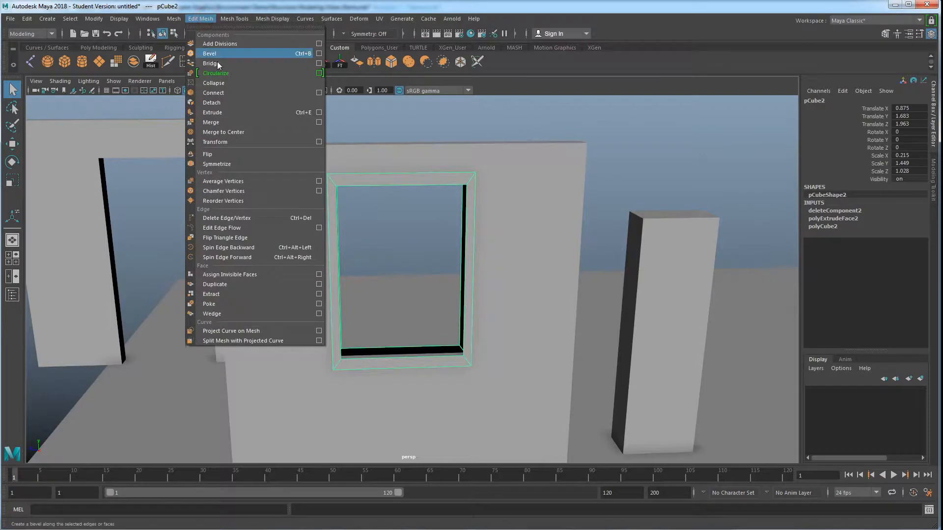
{"action": "left_click", "coordinate": [206, 62]}
{"action": "mouse_move", "coordinate": [382, 280]}
{"action": "left_mouse_down", "text": "alt"}
{"action": "mouse_move", "coordinate": [407, 288]}
{"action": "mouse_move", "coordinate": [427, 275]}
{"action": "mouse_move", "coordinate": [388, 269]}
{"action": "left_mouse_up", "text": "alt"}
{"action": "left_click", "coordinate": [627, 160]}
{"action": "left_click_drag", "start_coordinate": [545, 201], "coordinate": [526, 226], "text": "alt"}
- Bevel the outer front and back edge loops of the window frame with a fraction of 0.1
{"action": "left_click", "coordinate": [514, 154]}
{"action": "right_click_drag", "start_coordinate": [517, 160], "coordinate": [515, 135]}
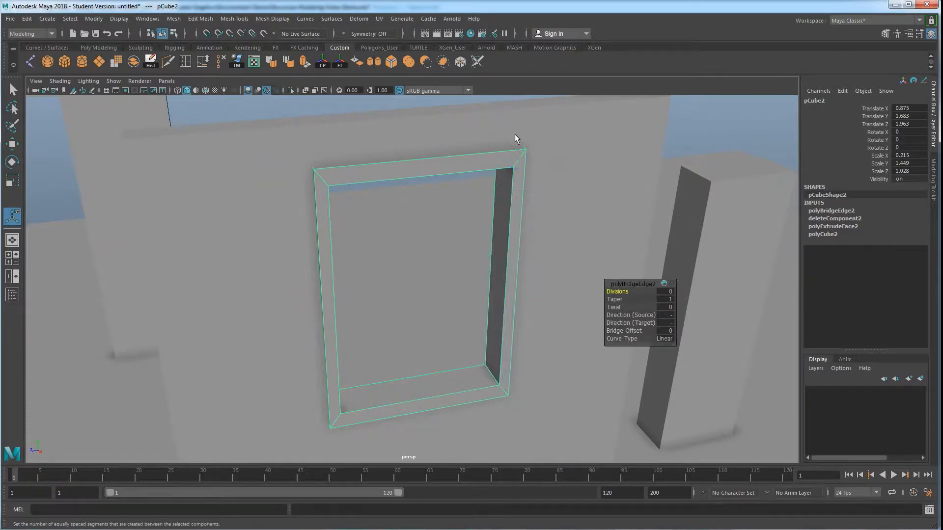
{"action": "left_click", "coordinate": [500, 155]}
{"action": "left_click_drag", "start_coordinate": [480, 201], "coordinate": [488, 173], "text": "alt"}
{"action": "double_click", "coordinate": [488, 173]}
{"action": "left_click_drag", "start_coordinate": [522, 228], "coordinate": [453, 202], "text": "alt"}
{"action": "left_click", "coordinate": [201, 19]}
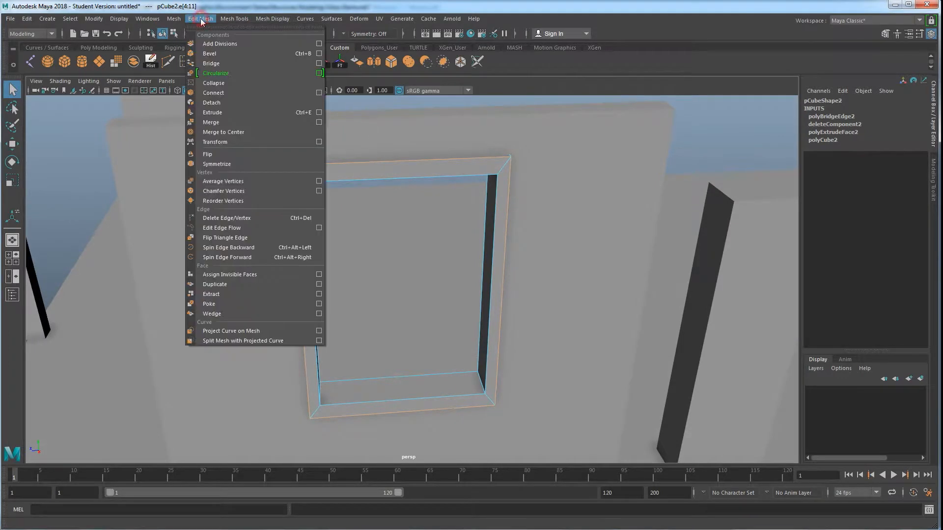
{"action": "left_click", "coordinate": [216, 54]}
{"action": "left_click_drag", "start_coordinate": [423, 232], "coordinate": [449, 225], "text": "alt"}
{"action": "middle_click_drag", "start_coordinate": [469, 183], "coordinate": [463, 221], "text": "alt"}
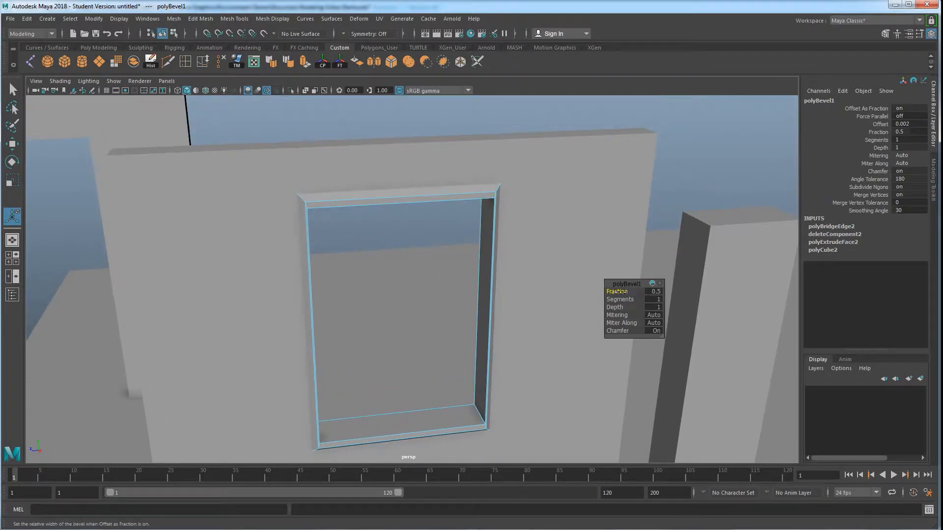
{"action": "left_click_drag", "start_coordinate": [622, 292], "coordinate": [621, 292]}
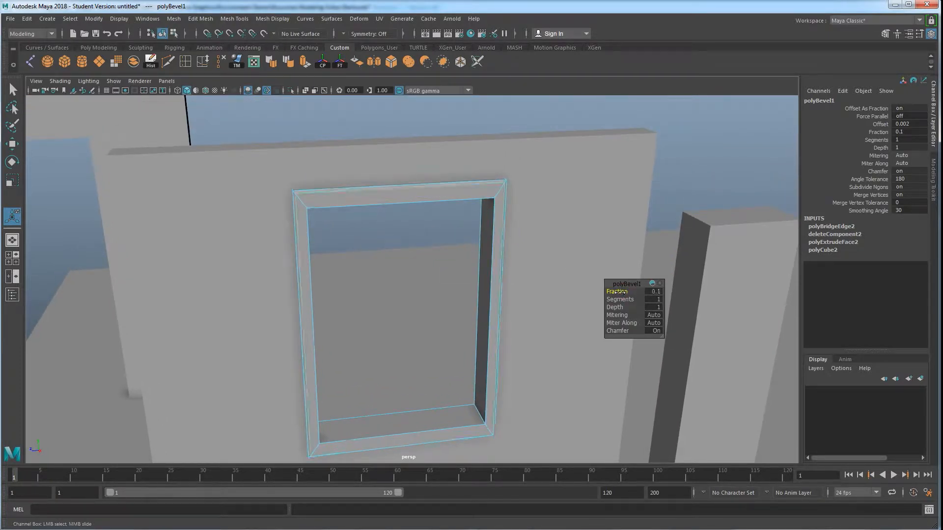
{"action": "left_click_drag", "start_coordinate": [522, 241], "coordinate": [538, 225], "text": "alt"}
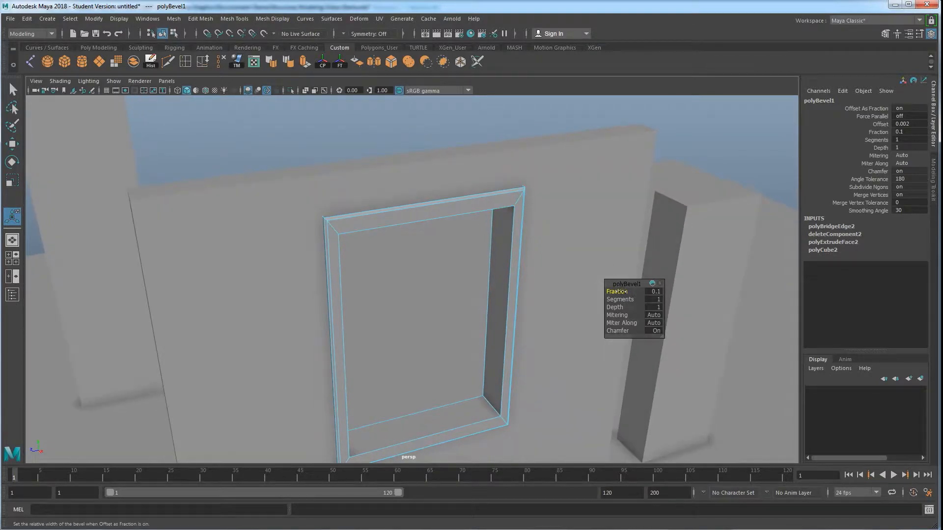
{"action": "left_click_drag", "start_coordinate": [623, 292], "coordinate": [622, 292]}
{"action": "key", "text": "ctrl+z"}
- Bevel the inner front and back edge loops of the window frame with a narrow fraction and return it to object mode
{"action": "right_click_drag", "start_coordinate": [516, 208], "coordinate": [537, 200]}
{"action": "left_click_drag", "start_coordinate": [537, 200], "coordinate": [469, 251], "text": "alt"}
{"action": "left_click", "coordinate": [448, 257]}
{"action": "right_click_drag", "start_coordinate": [499, 172], "coordinate": [497, 145]}
{"action": "left_click", "coordinate": [490, 192]}
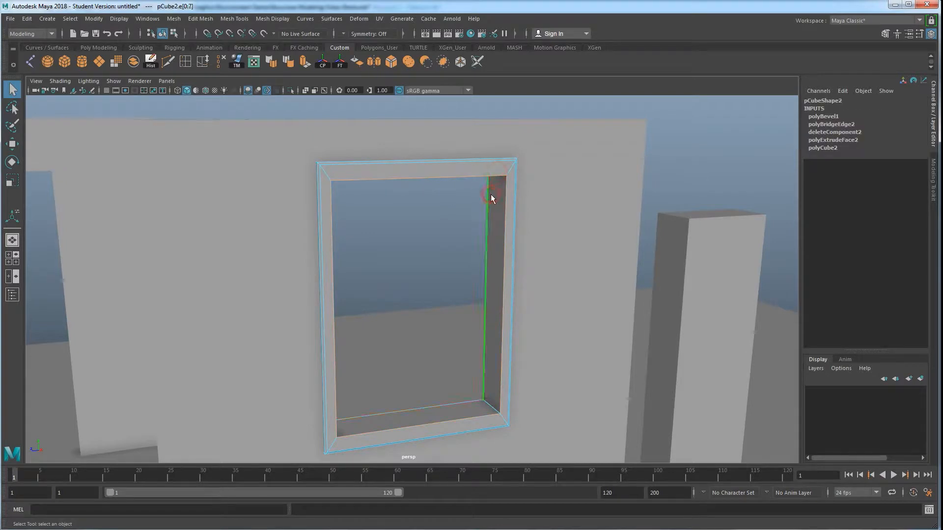
{"action": "key", "text": "ctrl+b"}
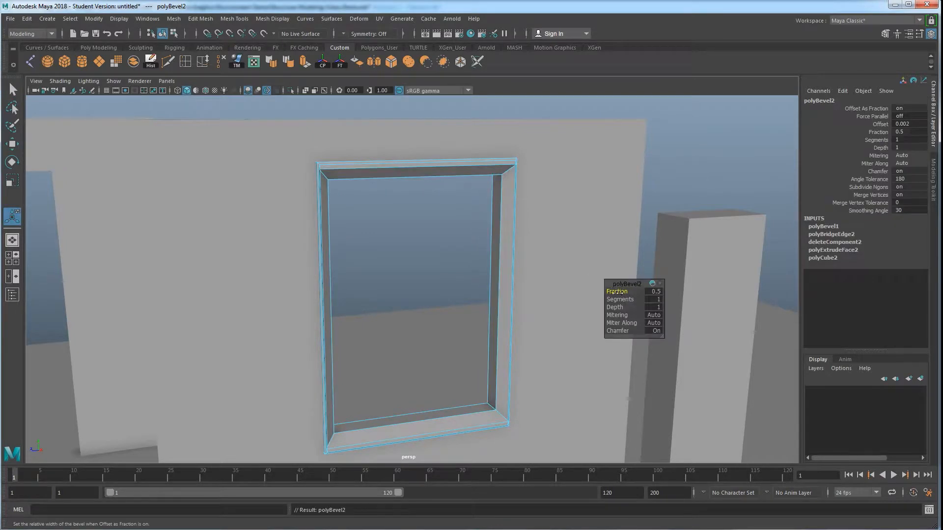
{"action": "left_click_drag", "start_coordinate": [618, 293], "coordinate": [618, 293]}
{"action": "right_click_drag", "start_coordinate": [491, 173], "coordinate": [537, 154]}
{"action": "left_click", "coordinate": [467, 202]}
{"action": "left_click_drag", "start_coordinate": [450, 260], "coordinate": [488, 270], "text": "alt"}
{"action": "scroll", "coordinate": [431, 267], "scroll_direction": "down", "scroll_amount": 3}
{"action": "scroll", "coordinate": [429, 289], "scroll_direction": "up", "scroll_amount": 5}
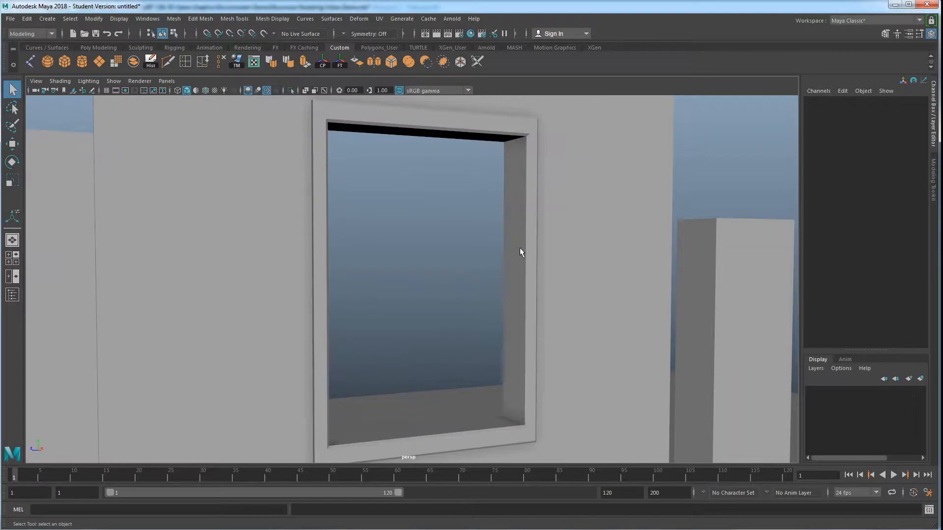
{"action": "scroll", "coordinate": [445, 282], "scroll_direction": "down", "scroll_amount": 6}
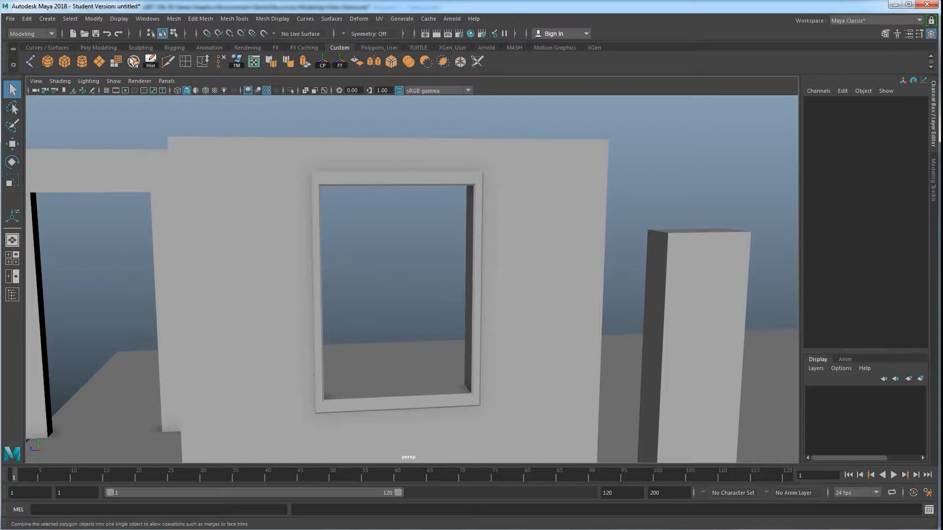
- Add another cube inside the window frame at about 0.873, 1.575, 1.96, scaled to about 0.064 in X and 0.9 in Z
{"action": "left_click", "coordinate": [437, 263]}
{"action": "left_click_drag", "start_coordinate": [438, 263], "coordinate": [359, 410], "text": "alt"}
{"action": "key", "text": "w"}
{"action": "left_click_drag", "start_coordinate": [388, 354], "coordinate": [385, 267]}
{"action": "key", "text": "r"}
{"action": "left_click_drag", "start_coordinate": [345, 294], "coordinate": [408, 301]}
{"action": "key", "text": "w"}
{"action": "key", "text": "r"}
{"action": "key", "text": "w"}
{"action": "key", "text": "r"}
{"action": "key", "text": "w"}
{"action": "scroll", "coordinate": [408, 301], "scroll_direction": "down", "scroll_amount": 3}
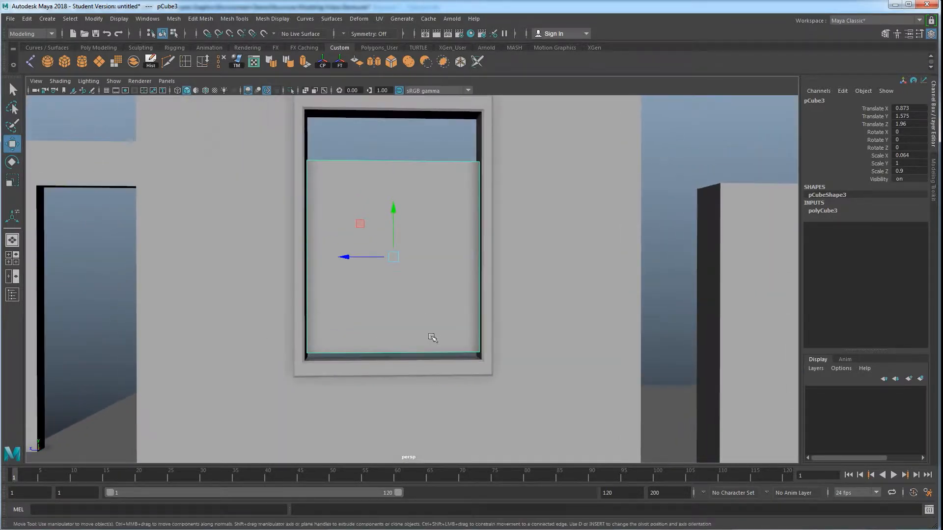
- Shorten the new cube to about 0.664 in Y scale and lower it to about 1.384 in Y, filling the frame's lower half
{"action": "key", "text": "r"}
{"action": "scroll", "coordinate": [403, 252], "scroll_direction": "down", "scroll_amount": 3}
{"action": "mouse_move", "coordinate": [397, 222]}
{"action": "left_mouse_down"}
{"action": "mouse_move", "coordinate": [398, 247]}
{"action": "mouse_move", "coordinate": [401, 239]}
{"action": "left_mouse_up"}
{"action": "key", "text": "w"}
{"action": "key", "text": "r"}
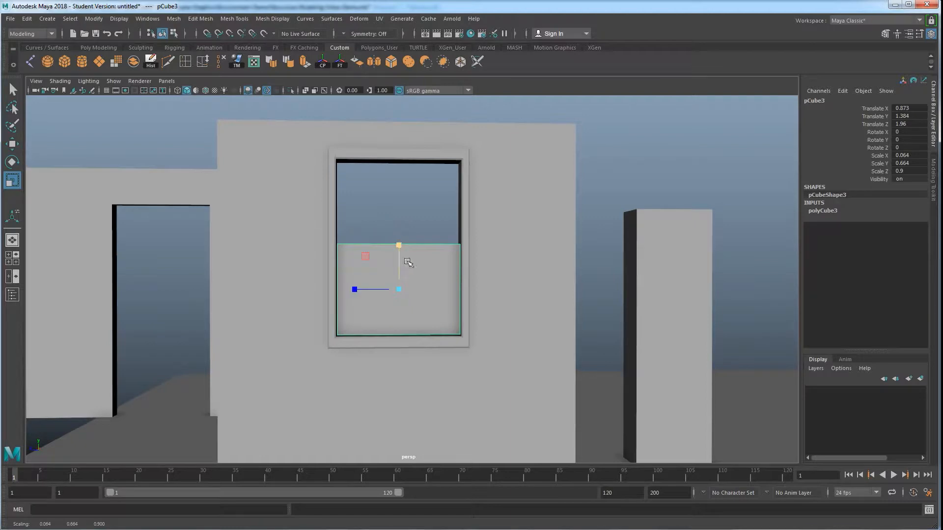
{"action": "middle_click_drag", "start_coordinate": [407, 262], "coordinate": [410, 262], "text": "alt"}
- Extrude the lower pane's front and back faces inward to a narrow border and delete the inset faces
{"action": "left_click_drag", "start_coordinate": [409, 224], "coordinate": [446, 270], "text": "alt"}
{"action": "key", "text": "f"}
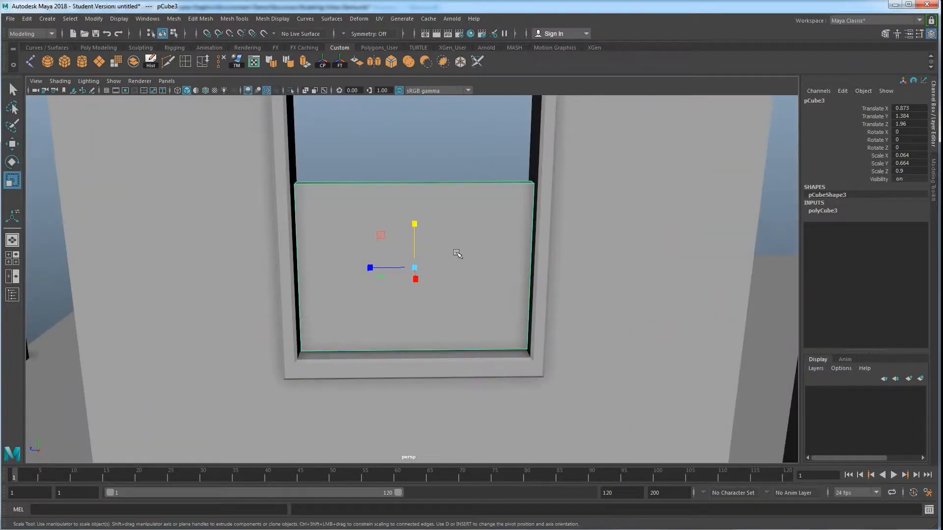
{"action": "right_click_drag", "start_coordinate": [460, 207], "coordinate": [463, 236]}
{"action": "left_click_drag", "start_coordinate": [463, 236], "coordinate": [457, 239], "text": "alt"}
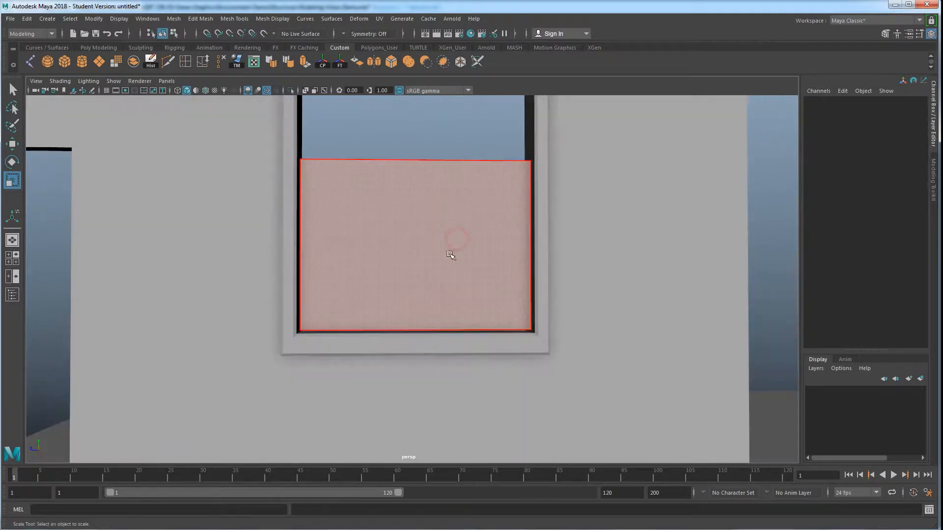
{"action": "left_click_drag", "start_coordinate": [386, 222], "coordinate": [430, 252]}
{"action": "key", "text": "ctrl+e"}
{"action": "key", "text": "Delete"}
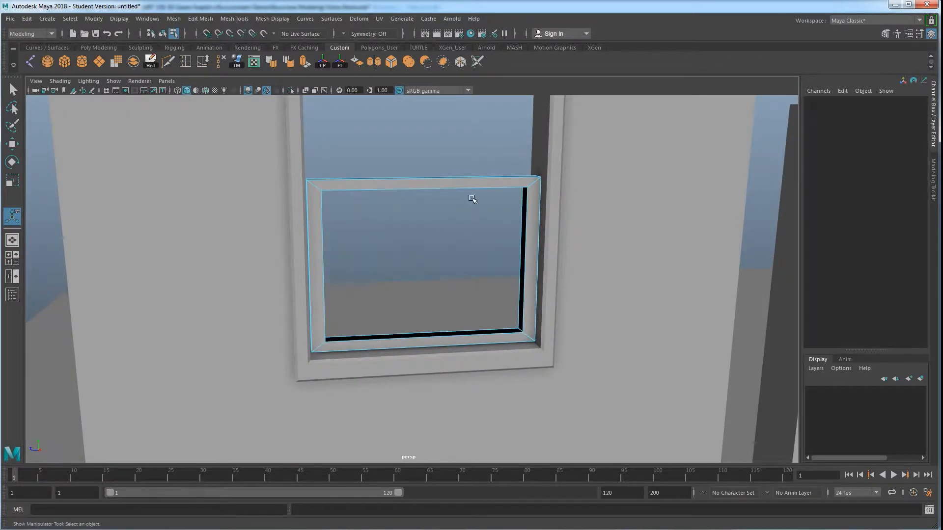
- Bridge the open inner borders of the lower window pane to close the inside of its frame
{"action": "right_click_drag", "start_coordinate": [471, 184], "coordinate": [491, 177]}
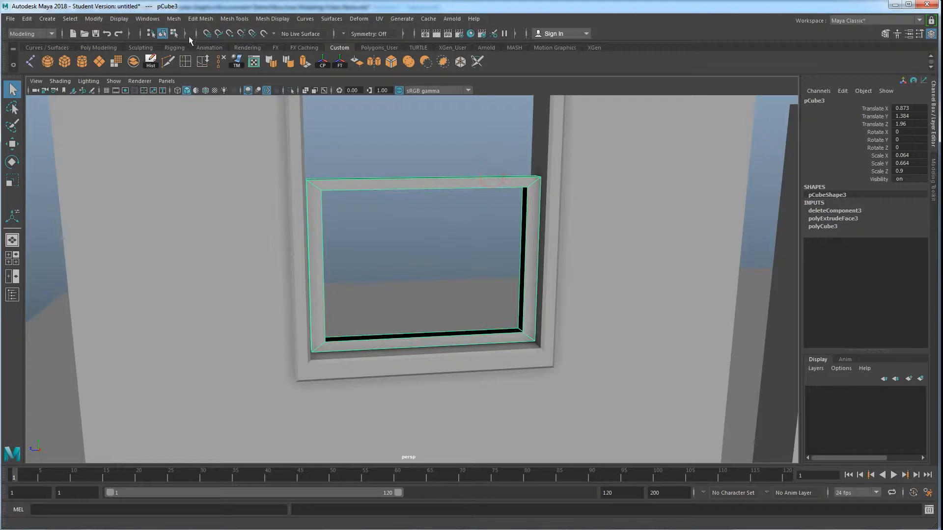
{"action": "left_click", "coordinate": [193, 20]}
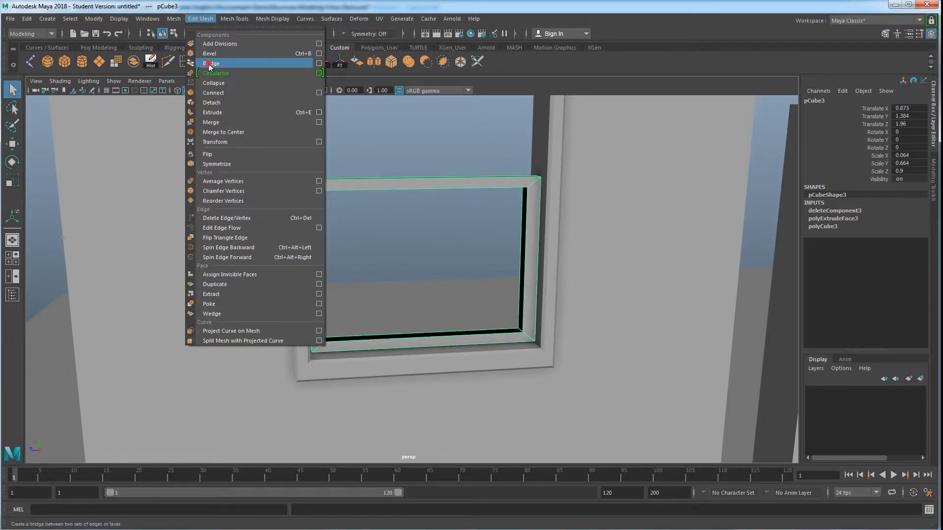
{"action": "left_click", "coordinate": [206, 62]}
{"action": "left_click_drag", "start_coordinate": [446, 253], "coordinate": [463, 242], "text": "alt"}
{"action": "right_click_drag", "start_coordinate": [488, 176], "coordinate": [517, 158]}
- Duplicate the lower pane and raise the copy to about 1.988 in Y, filling the window frame's upper half
{"action": "key", "text": "q"}
{"action": "left_click", "coordinate": [479, 156]}
{"action": "left_click", "coordinate": [476, 173]}
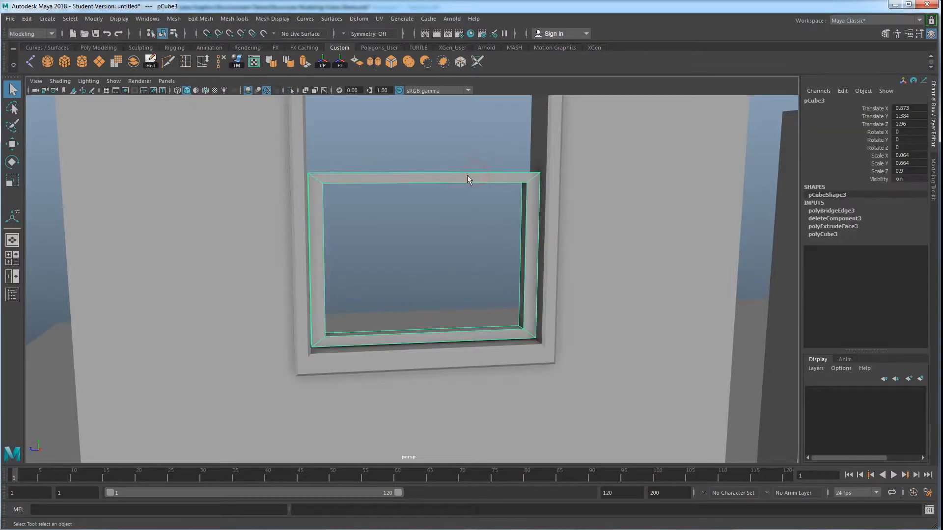
{"action": "key", "text": "ctrl+d"}
{"action": "middle_click_drag", "start_coordinate": [468, 254], "coordinate": [479, 318], "text": "alt"}
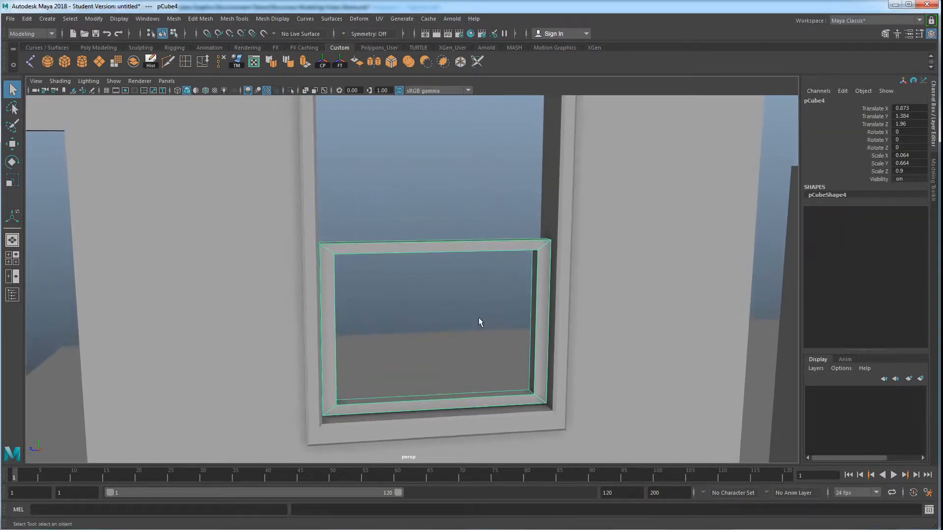
{"action": "key", "text": "w"}
{"action": "right_click_drag", "start_coordinate": [467, 301], "coordinate": [447, 307], "text": "alt"}
{"action": "left_click_drag", "start_coordinate": [428, 270], "coordinate": [428, 154]}
- Offset the two panes in depth, with the lower one at about 0.922 and the upper one at about 0.85 in X
{"action": "left_click_drag", "start_coordinate": [468, 207], "coordinate": [511, 281], "text": "alt"}
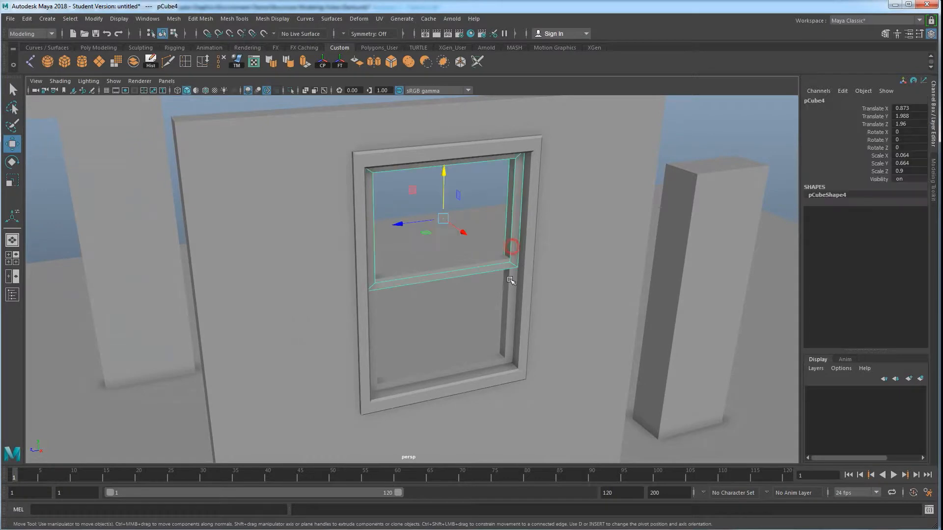
{"action": "left_click", "coordinate": [510, 280]}
{"action": "left_click_drag", "start_coordinate": [490, 315], "coordinate": [474, 357], "text": "alt"}
{"action": "left_click", "coordinate": [507, 279]}
{"action": "left_click_drag", "start_coordinate": [470, 252], "coordinate": [509, 284]}
- Move the floor plane along Z out from under the wall modules, past the solid wall
{"action": "left_click", "coordinate": [483, 228]}
{"action": "scroll", "coordinate": [525, 297], "scroll_direction": "down", "scroll_amount": 5}
{"action": "scroll", "coordinate": [552, 291], "scroll_direction": "down", "scroll_amount": 5}
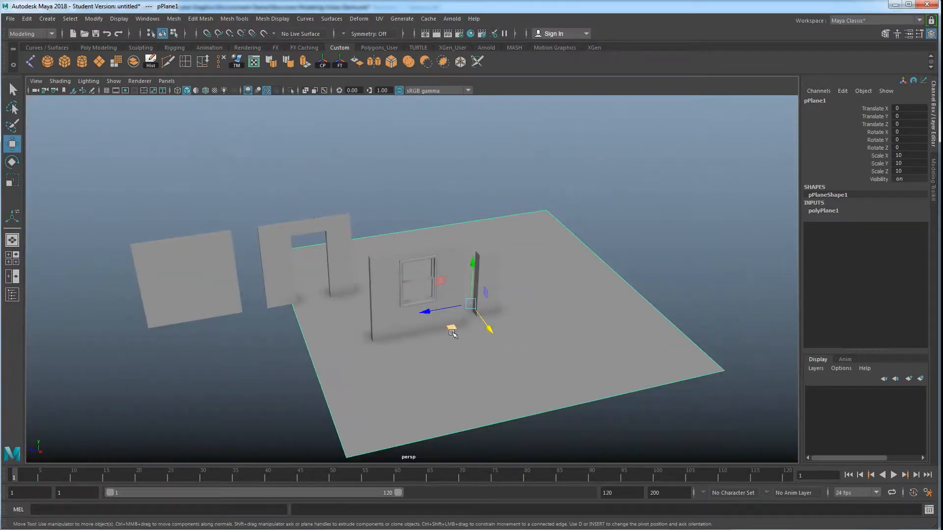
{"action": "left_click_drag", "start_coordinate": [432, 315], "coordinate": [45, 367]}
{"action": "left_click", "coordinate": [274, 337]}
{"action": "scroll", "coordinate": [355, 330], "scroll_direction": "up", "scroll_amount": 8}
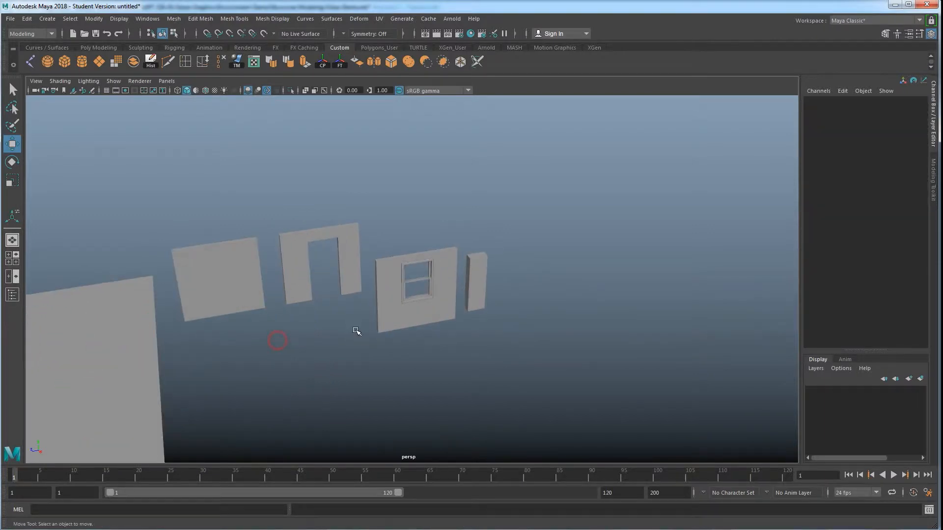
- Compare the window wall with viewport ambient occlusion turned off and on
{"action": "left_click_drag", "start_coordinate": [389, 332], "coordinate": [432, 306], "text": "alt"}
{"action": "left_click", "coordinate": [247, 90]}
{"action": "left_click_drag", "start_coordinate": [406, 295], "coordinate": [289, 191], "text": "alt"}
{"action": "left_click", "coordinate": [248, 91]}
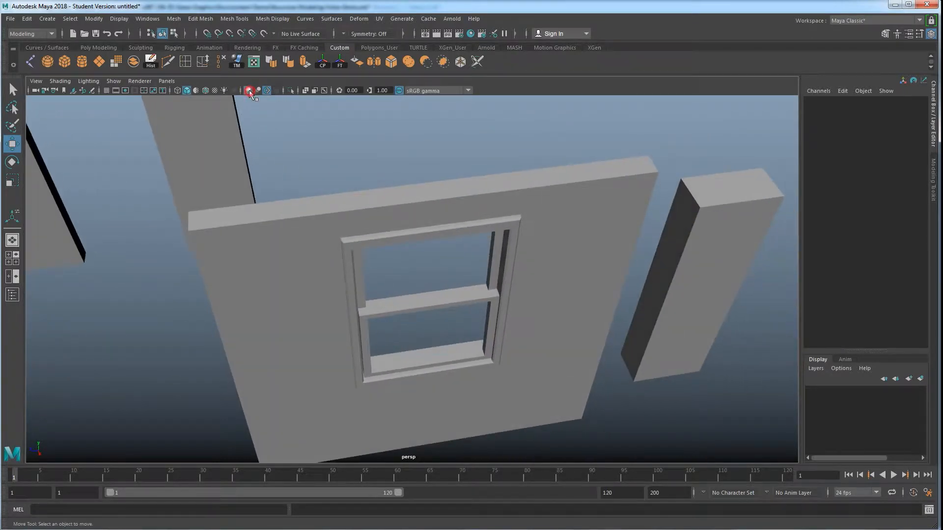
{"action": "mouse_move", "coordinate": [354, 352]}
{"action": "left_mouse_down", "text": "alt"}
{"action": "mouse_move", "coordinate": [381, 337]}
{"action": "mouse_move", "coordinate": [378, 323]}
{"action": "mouse_move", "coordinate": [339, 316]}
{"action": "left_mouse_up", "text": "alt"}
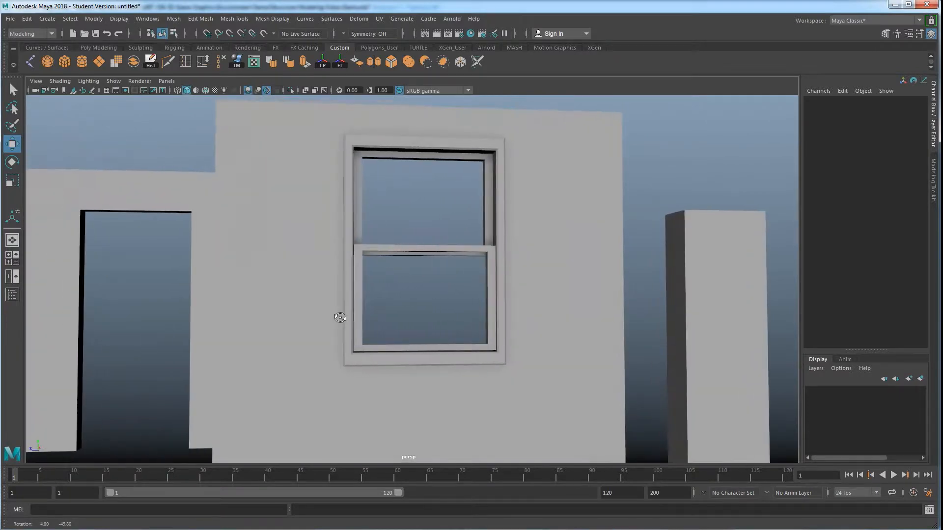
- Lower the bottom pane to about 1.373 in Y and check the upper pane's fit in the frame
{"action": "scroll", "coordinate": [366, 332], "scroll_direction": "up", "scroll_amount": 3}
{"action": "left_click", "coordinate": [429, 238]}
{"action": "left_click_drag", "start_coordinate": [430, 276], "coordinate": [421, 234]}
{"action": "left_click", "coordinate": [420, 114]}
{"action": "left_click_drag", "start_coordinate": [420, 114], "coordinate": [439, 182], "text": "alt"}
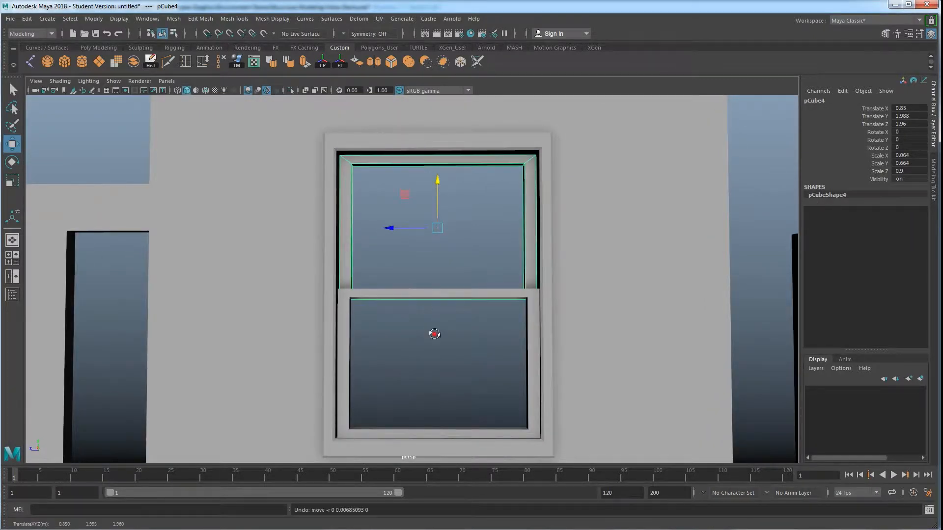
- Select the top rail vertices of the lower pane and nudge them slightly in height
{"action": "left_click_drag", "start_coordinate": [431, 332], "coordinate": [484, 301], "text": "alt"}
{"action": "left_click", "coordinate": [473, 297]}
{"action": "right_click_drag", "start_coordinate": [471, 270], "coordinate": [462, 301]}
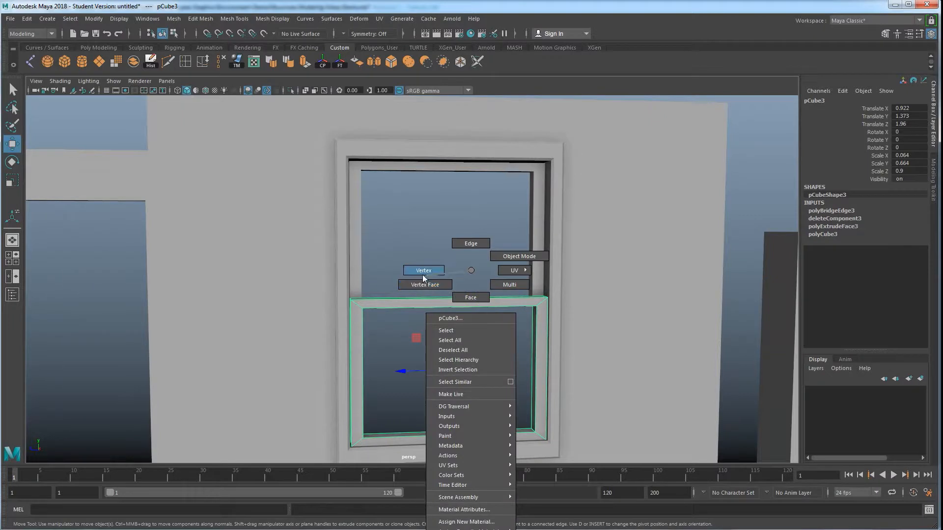
{"action": "right_click_drag", "start_coordinate": [422, 276], "coordinate": [422, 276]}
{"action": "left_click_drag", "start_coordinate": [301, 270], "coordinate": [597, 351]}
{"action": "left_click_drag", "start_coordinate": [448, 257], "coordinate": [449, 263]}
- Slide the upper pane forward to about 0.859 in X to close the gap behind the lower pane
{"action": "left_click", "coordinate": [531, 327]}
{"action": "left_click_drag", "start_coordinate": [536, 329], "coordinate": [506, 314], "text": "alt"}
{"action": "left_click", "coordinate": [508, 297]}
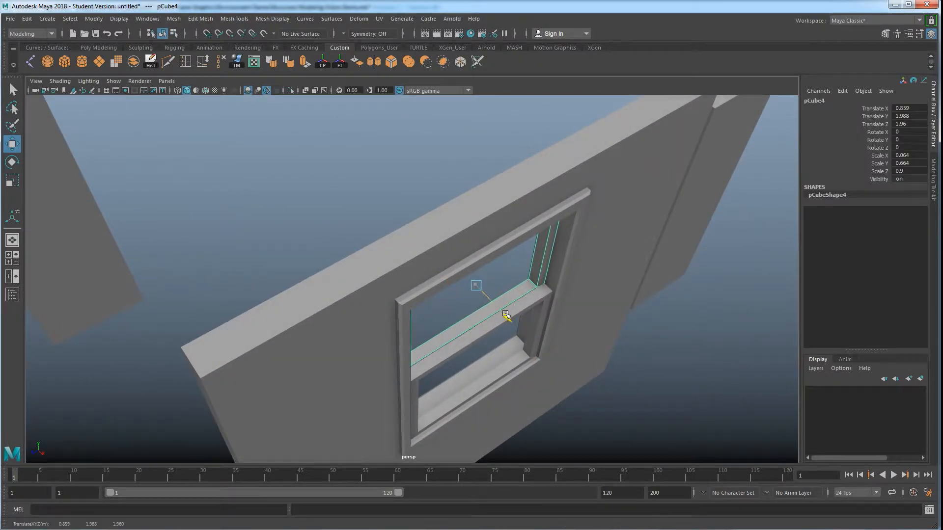
- Select the window wall with its frame and panes, delete their history and freeze their transformations
{"action": "left_click", "coordinate": [513, 266]}
{"action": "left_click_drag", "start_coordinate": [544, 380], "coordinate": [405, 229], "text": "alt"}
{"action": "left_click_drag", "start_coordinate": [472, 383], "coordinate": [490, 367], "text": "alt"}
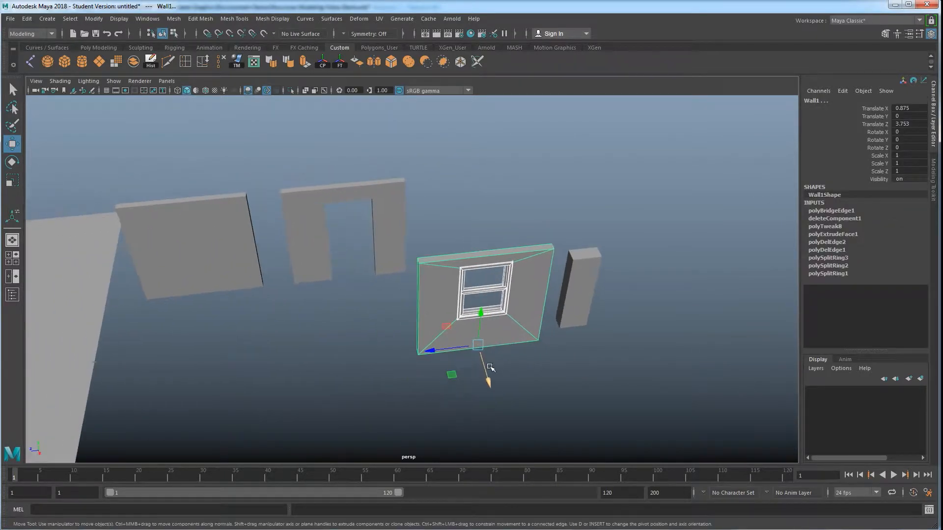
{"action": "left_click", "coordinate": [151, 64]}
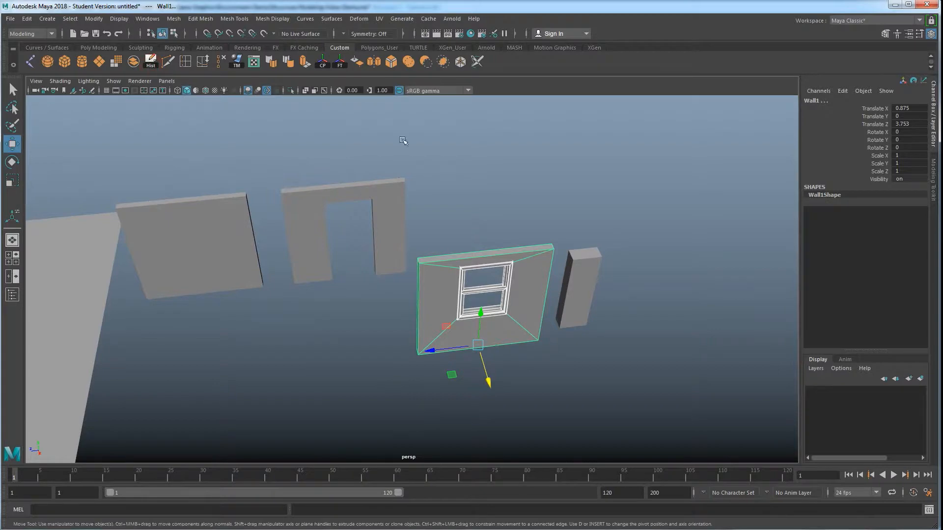
{"action": "left_click", "coordinate": [339, 63]}
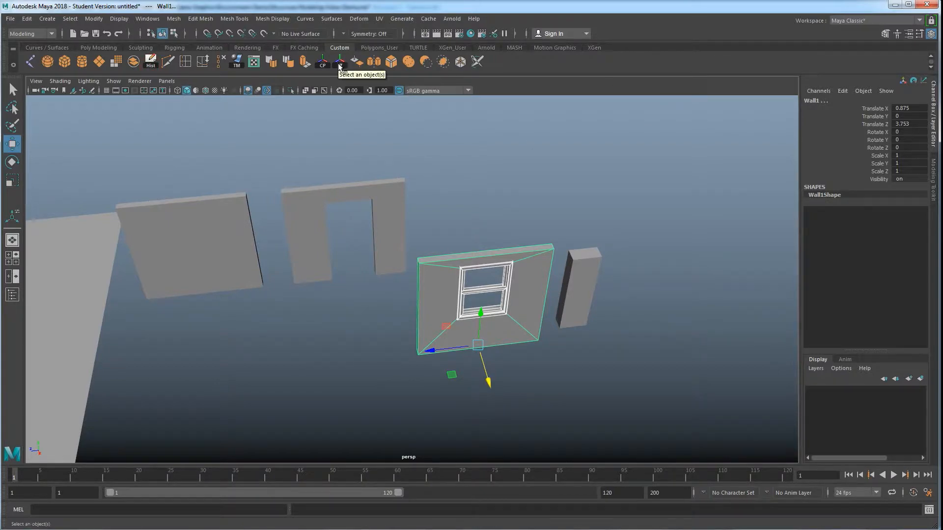
{"action": "scroll", "coordinate": [527, 362], "scroll_direction": "up", "scroll_amount": 5}
{"action": "left_click_drag", "start_coordinate": [526, 362], "coordinate": [596, 228], "text": "alt"}
- Rename the window wall as Wall_Window
{"action": "double_click", "coordinate": [816, 101]}
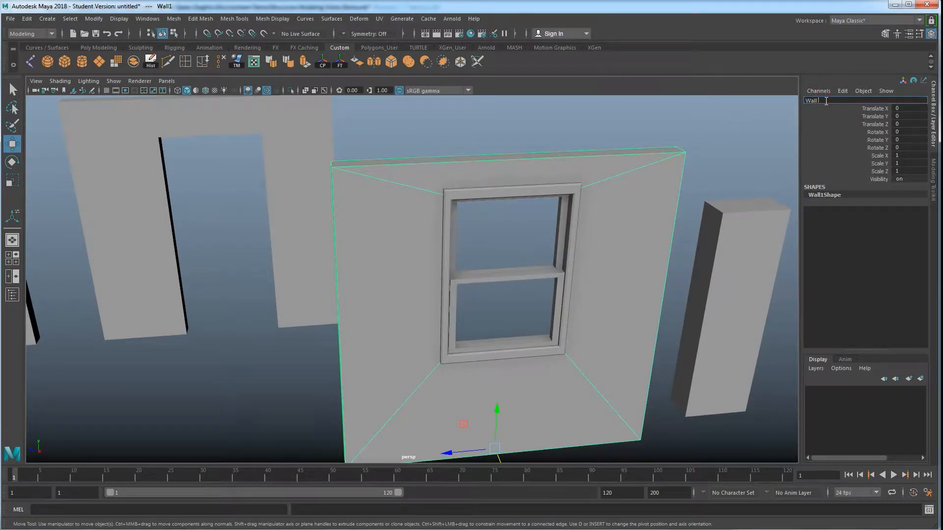
{"action": "type", "text": "Wall Window"}
{"action": "key", "text": "Return"}
- Review how the wall, window frame and panes are separated by selecting them individually and in combination
{"action": "left_click", "coordinate": [577, 205]}
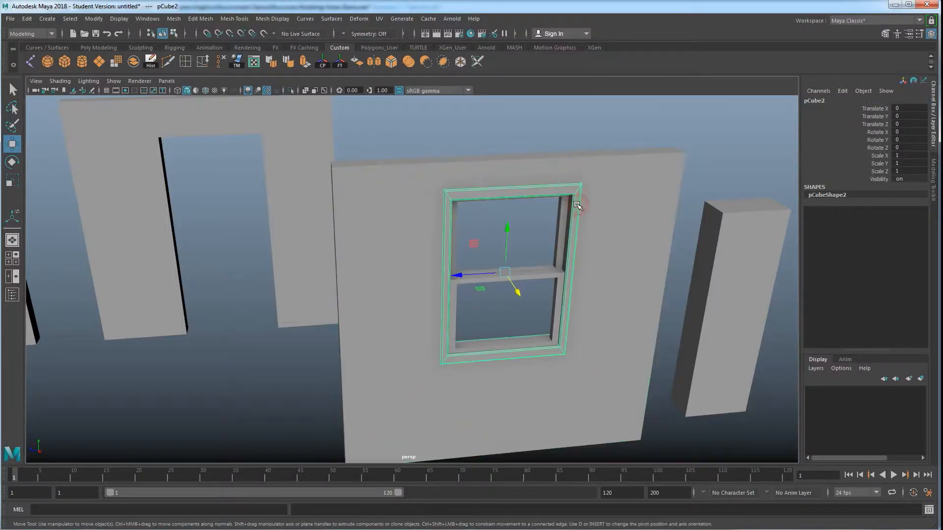
{"action": "left_click", "coordinate": [616, 178]}
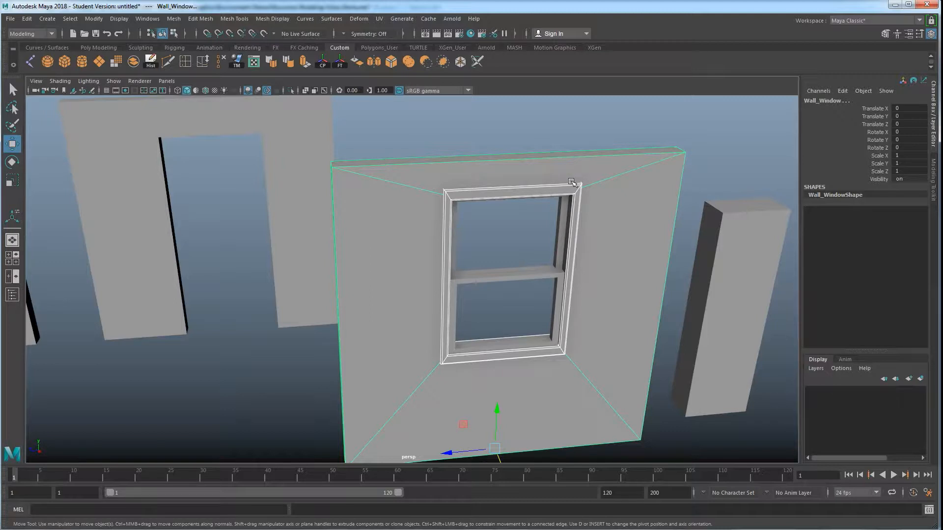
{"action": "left_click_drag", "start_coordinate": [539, 231], "coordinate": [531, 216], "text": "alt"}
{"action": "left_click", "coordinate": [538, 209]}
{"action": "left_click", "coordinate": [568, 183]}
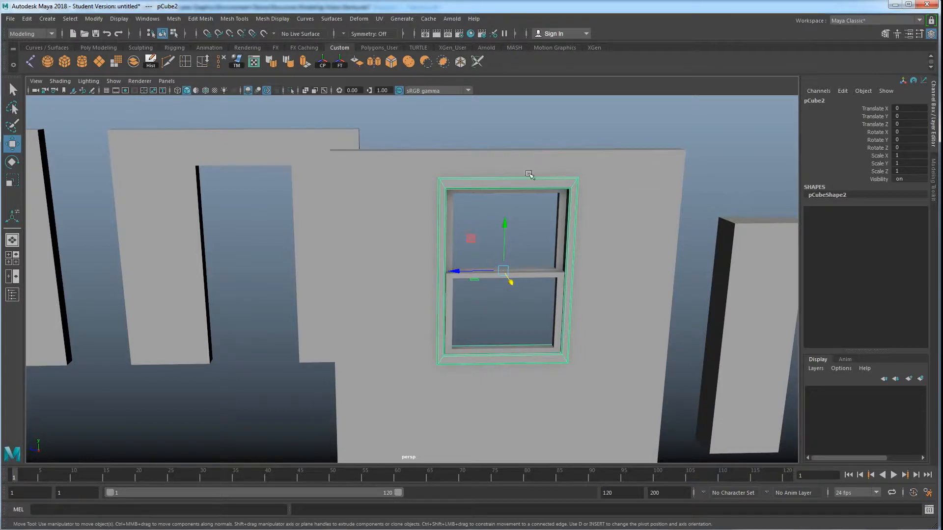
{"action": "left_click", "coordinate": [532, 278]}
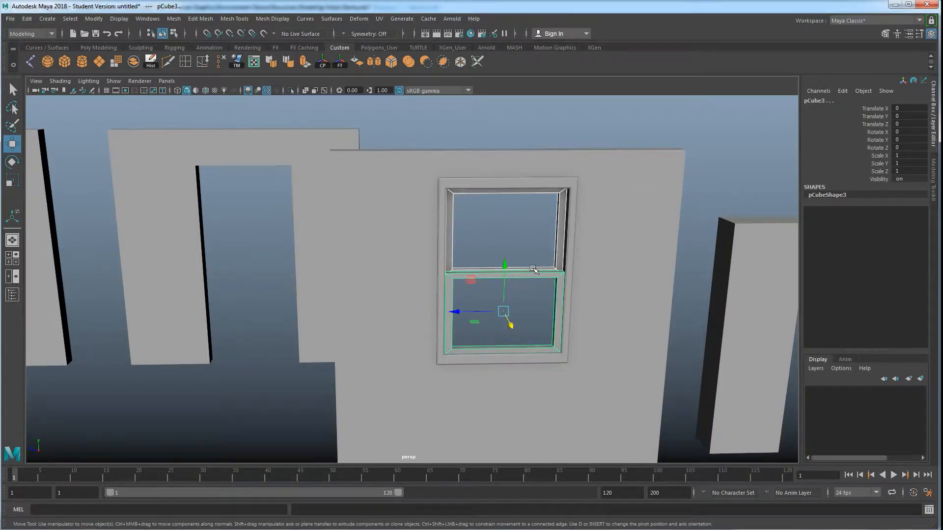
{"action": "scroll", "coordinate": [534, 270], "scroll_direction": "down", "scroll_amount": 4}
{"action": "left_click_drag", "start_coordinate": [517, 274], "coordinate": [513, 269], "text": "alt"}
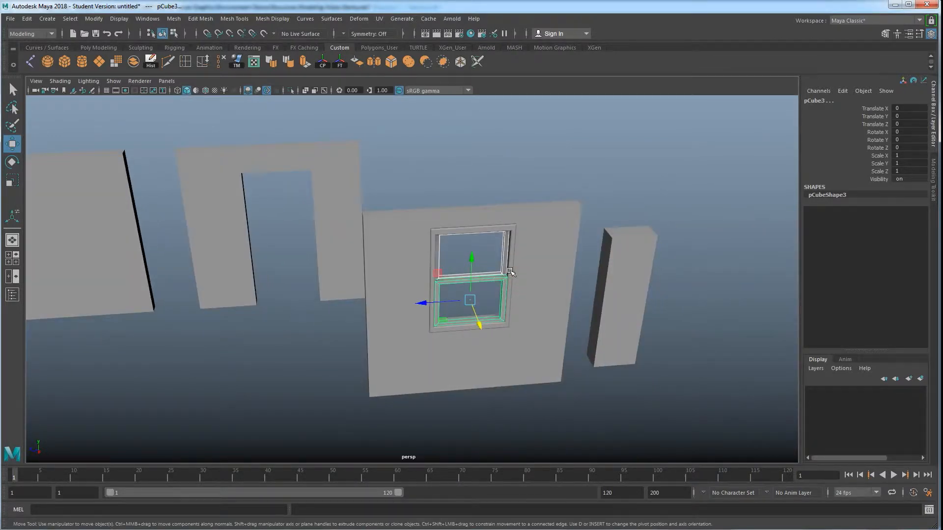
{"action": "left_click", "coordinate": [511, 272]}
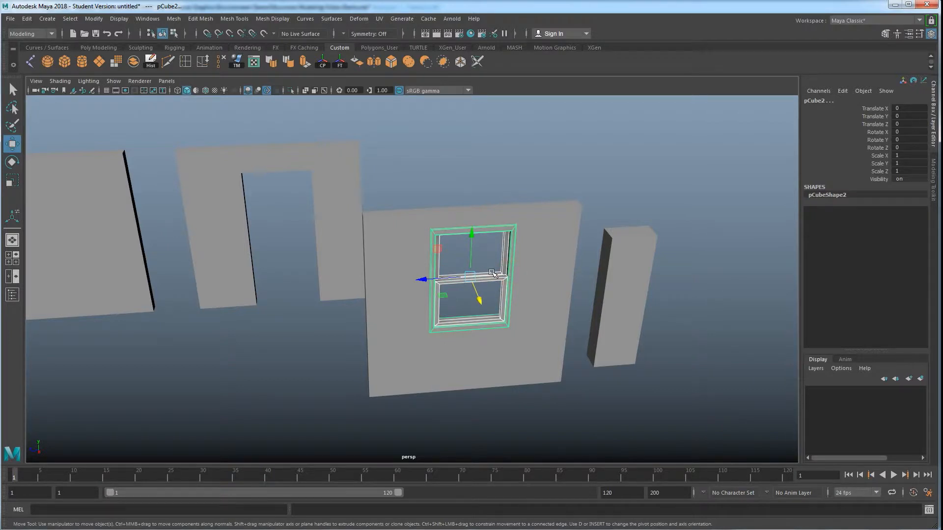
{"action": "left_click", "coordinate": [537, 251]}
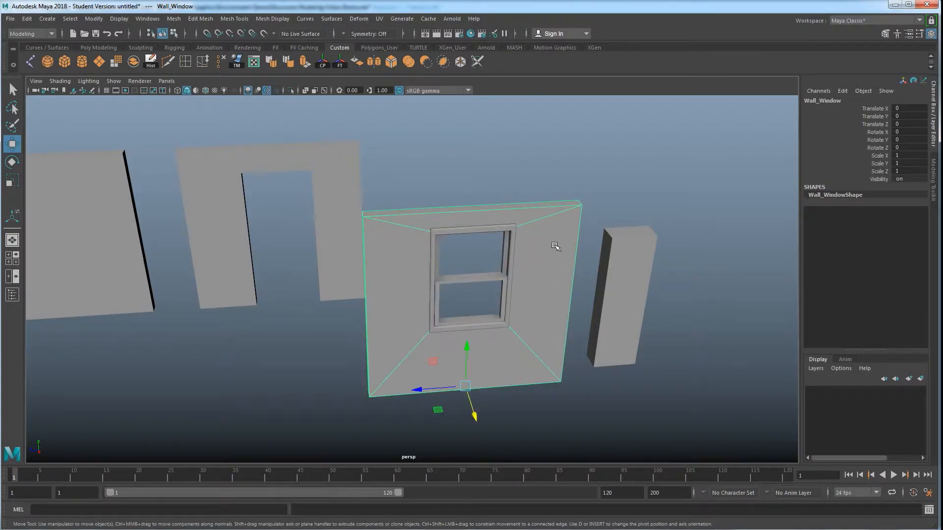
- Move the window wall with its frame and panes to about -2.66 in X and -0.445 in Z, beside the doorway wall
{"action": "left_click_drag", "start_coordinate": [556, 246], "coordinate": [525, 261], "text": "alt"}
{"action": "left_click_drag", "start_coordinate": [540, 310], "coordinate": [484, 213]}
{"action": "scroll", "coordinate": [484, 213], "scroll_direction": "down", "scroll_amount": 5}
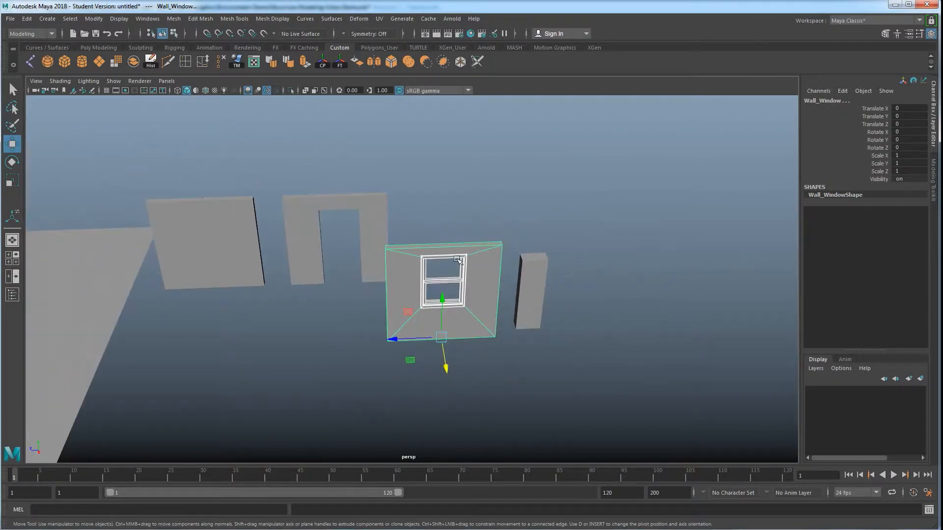
{"action": "left_click_drag", "start_coordinate": [457, 260], "coordinate": [447, 292], "text": "alt"}
{"action": "left_click_drag", "start_coordinate": [411, 353], "coordinate": [415, 264]}
{"action": "left_click", "coordinate": [387, 289]}
- Review the set of modular pieces by selecting the floor, solid wall, doorway wall, window wall and pillar
{"action": "left_click_drag", "start_coordinate": [373, 311], "coordinate": [115, 287], "text": "alt"}
{"action": "left_click", "coordinate": [72, 293]}
{"action": "left_click", "coordinate": [231, 234]}
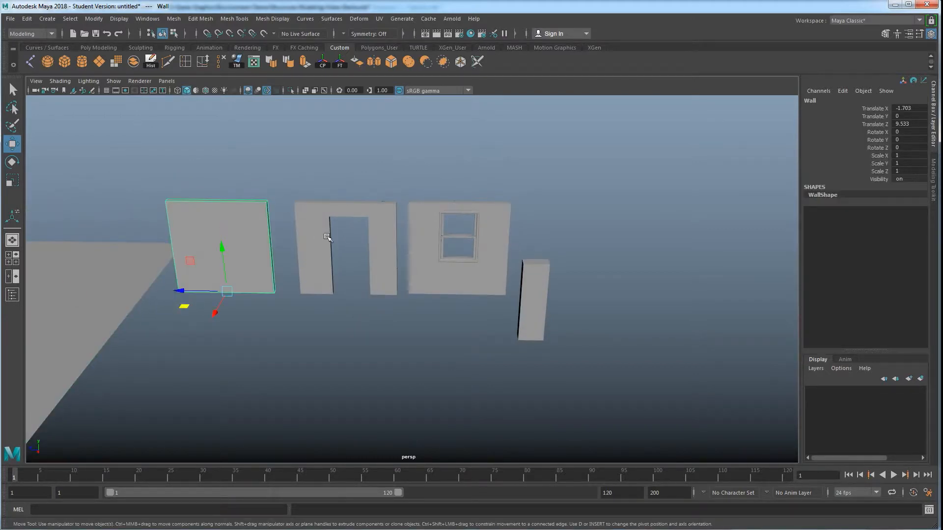
{"action": "left_click", "coordinate": [343, 211]}
{"action": "left_click", "coordinate": [430, 217]}
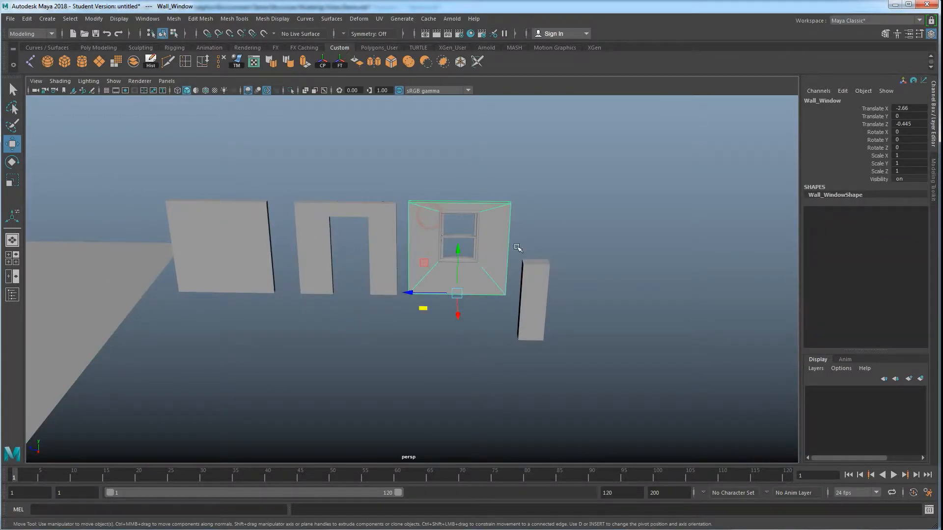
{"action": "left_click", "coordinate": [568, 216]}
{"action": "left_click_drag", "start_coordinate": [543, 305], "coordinate": [499, 307], "text": "alt"}
{"action": "left_click", "coordinate": [532, 308]}
{"action": "right_click_drag", "start_coordinate": [499, 307], "coordinate": [449, 305], "text": "alt"}
{"action": "mouse_move", "coordinate": [449, 305]}
{"action": "left_mouse_down", "text": "alt"}
{"action": "mouse_move", "coordinate": [522, 293]}
{"action": "mouse_move", "coordinate": [442, 302]}
{"action": "left_mouse_up", "text": "alt"}
{"action": "middle_click_drag", "start_coordinate": [442, 302], "coordinate": [443, 304], "text": "alt"}
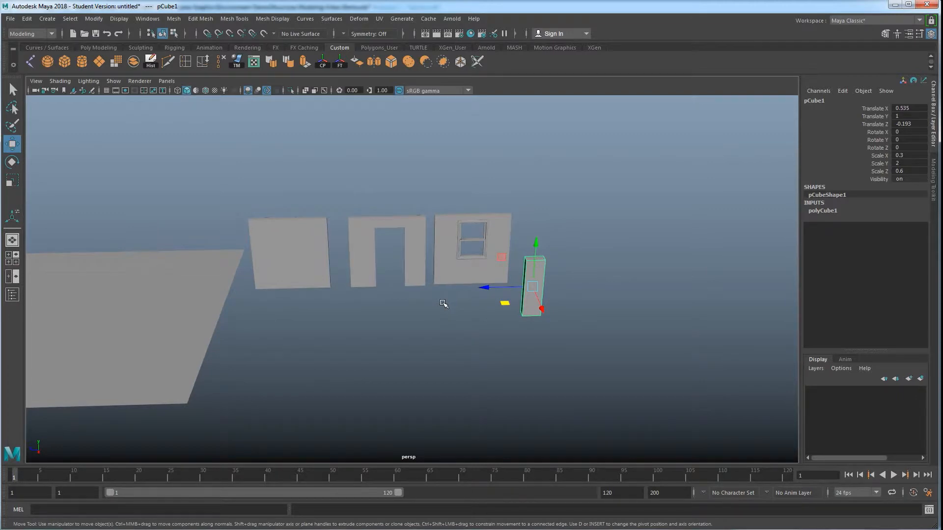
- Create a polygon cylinder and set its Z rotation to 90
{"action": "left_click", "coordinate": [82, 61]}
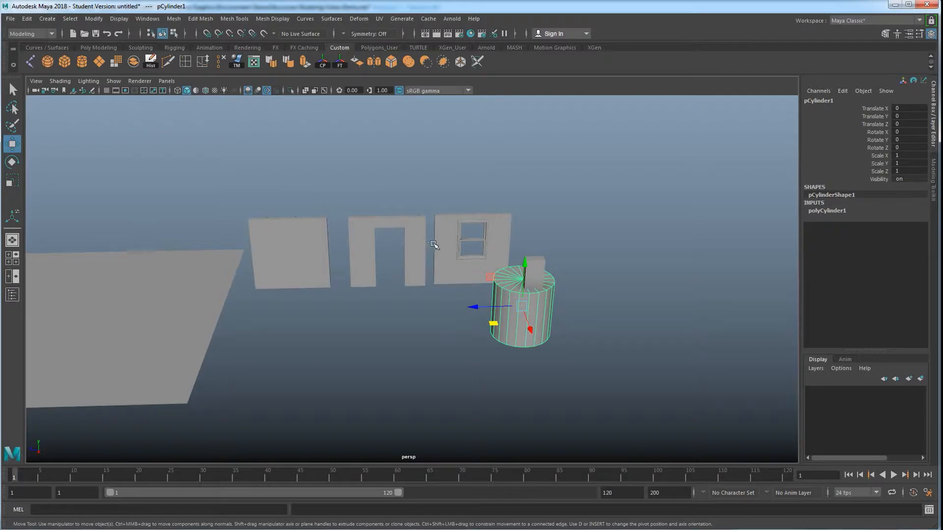
{"action": "key", "text": "e"}
{"action": "left_click_drag", "start_coordinate": [527, 282], "coordinate": [524, 337]}
{"action": "double_click", "coordinate": [916, 148]}
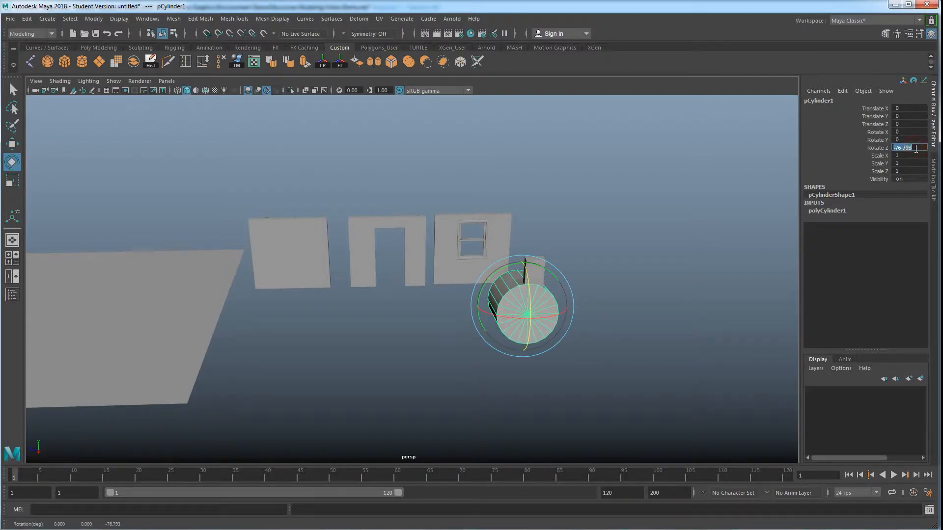
{"action": "type", "text": "9"}
{"action": "key", "text": "Return"}
{"action": "middle_click_drag", "start_coordinate": [577, 309], "coordinate": [585, 301], "text": "alt"}
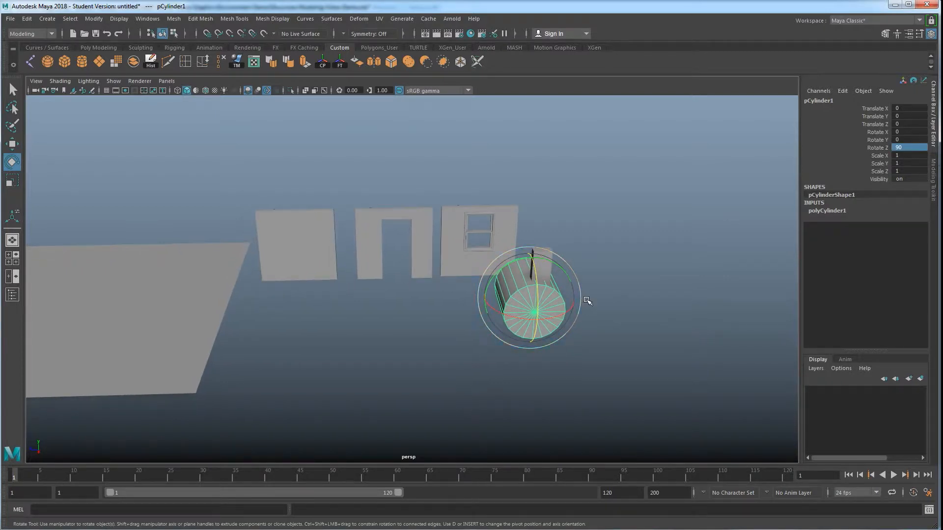
- Move the cylinder to about -0.501 in X and -3.822 in Z and flatten it to about 0.207 in Y scale
{"action": "key", "text": "w"}
{"action": "left_click_drag", "start_coordinate": [500, 316], "coordinate": [546, 361]}
{"action": "key", "text": "r"}
{"action": "left_click_drag", "start_coordinate": [527, 252], "coordinate": [434, 251]}
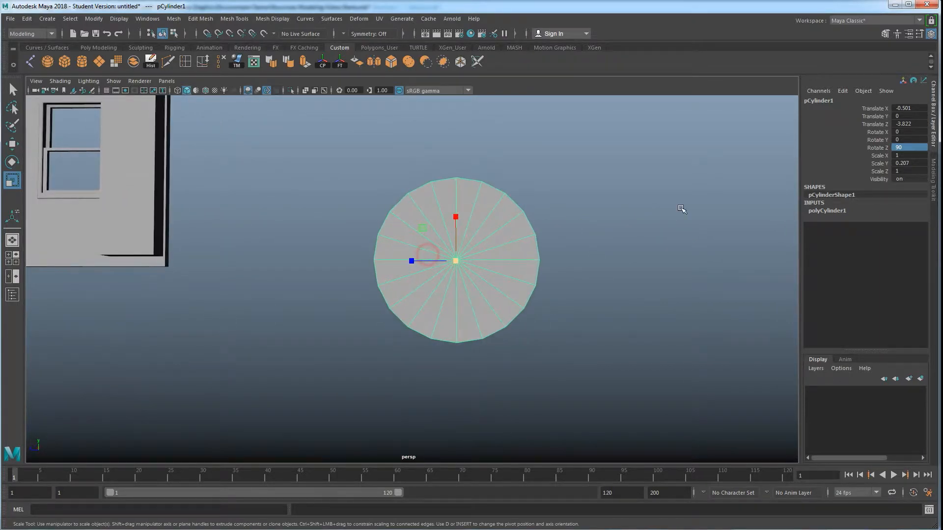
- Set the cylinder's cap subdivisions to 2
{"action": "left_click", "coordinate": [830, 211]}
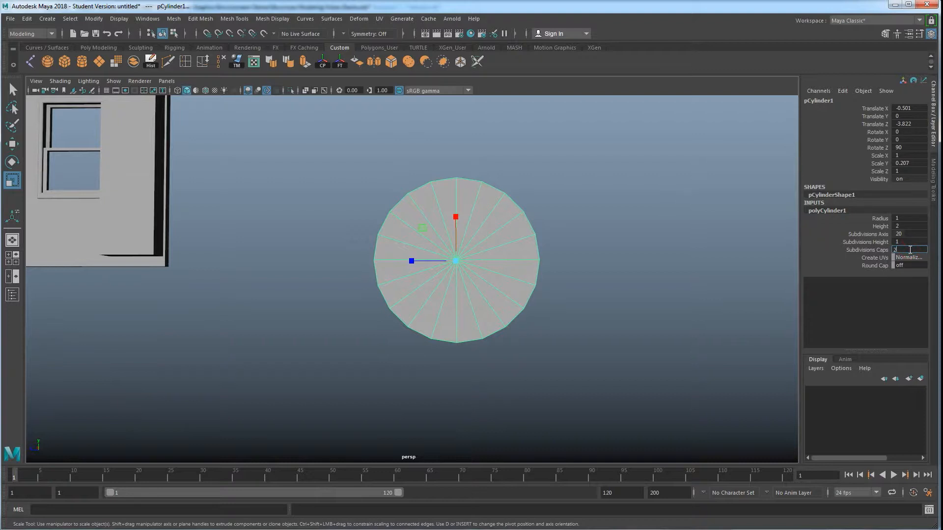
{"action": "left_click", "coordinate": [910, 250]}
{"action": "type", "text": "2"}
{"action": "key", "text": "Return"}
- Select the inner edge loops on both cylinder caps and scale them outward to narrow the outer ring
{"action": "right_click_drag", "start_coordinate": [479, 228], "coordinate": [483, 204]}
{"action": "double_click", "coordinate": [474, 222]}
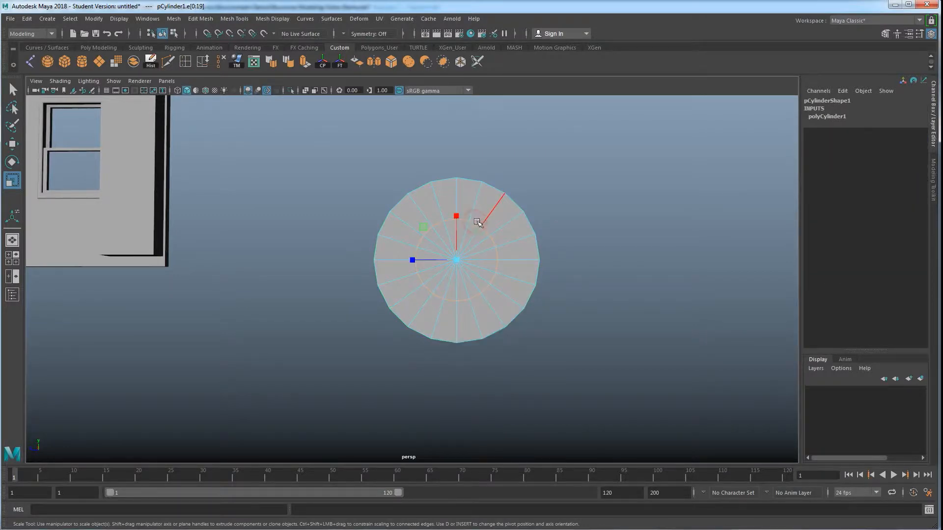
{"action": "left_click_drag", "start_coordinate": [440, 256], "coordinate": [340, 259], "text": "alt"}
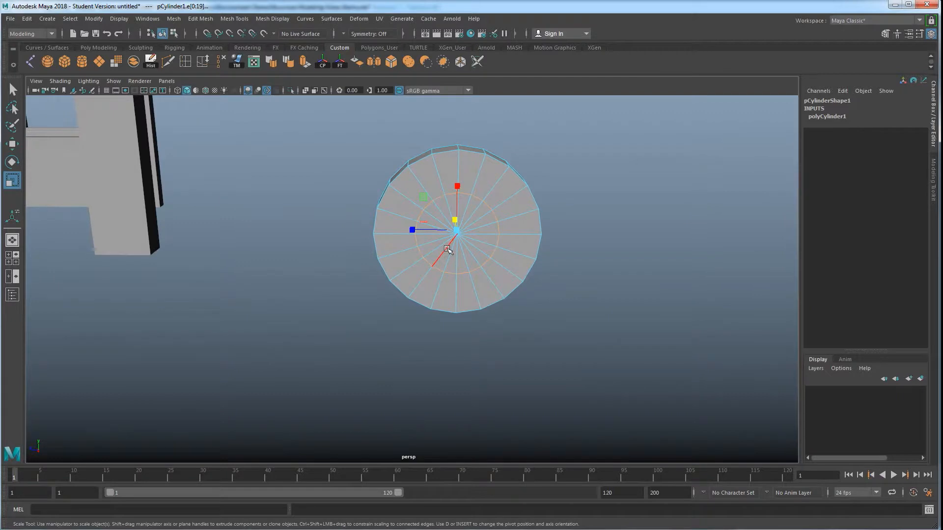
{"action": "left_click_drag", "start_coordinate": [448, 249], "coordinate": [481, 244], "text": "alt"}
{"action": "left_click_drag", "start_coordinate": [445, 213], "coordinate": [406, 238], "text": "alt"}
- Delete the cylinder's lower-half faces and the inner cap faces, leaving a half-ring arch
{"action": "right_click_drag", "start_coordinate": [489, 211], "coordinate": [489, 239]}
{"action": "left_click_drag", "start_coordinate": [593, 356], "coordinate": [305, 252]}
{"action": "key", "text": "Delete"}
{"action": "left_click_drag", "start_coordinate": [497, 265], "coordinate": [439, 219]}
{"action": "key", "text": "Delete"}
{"action": "left_click_drag", "start_coordinate": [448, 262], "coordinate": [440, 253], "text": "alt"}
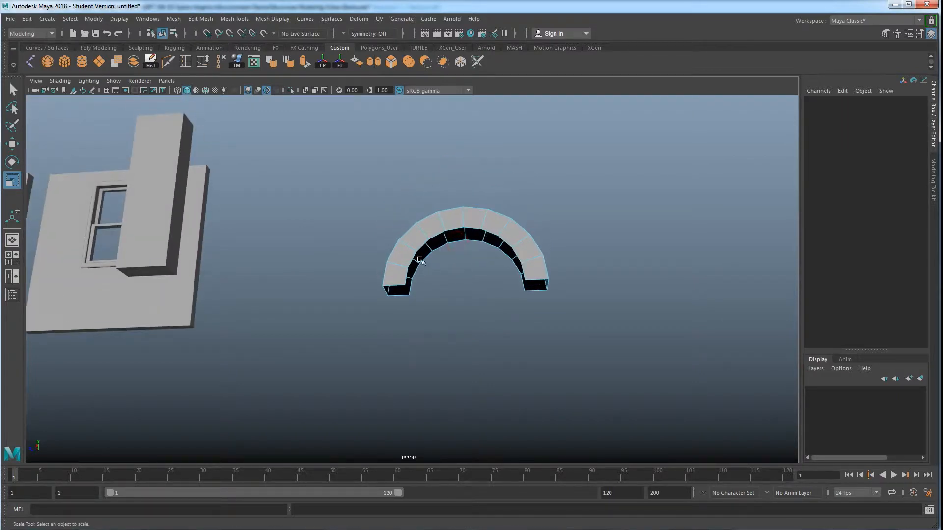
- Return the arch to object mode and bridge its open inner borders
{"action": "right_click_drag", "start_coordinate": [451, 223], "coordinate": [474, 205]}
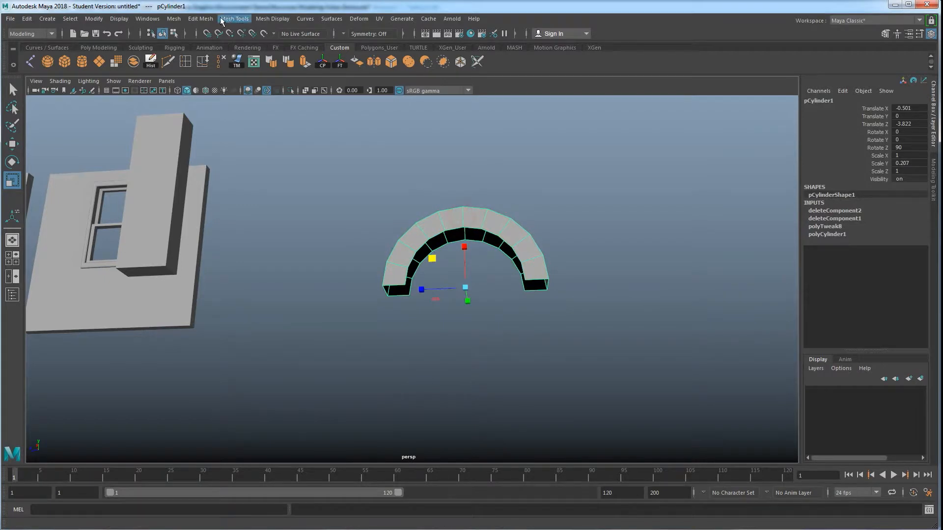
{"action": "left_click", "coordinate": [201, 20]}
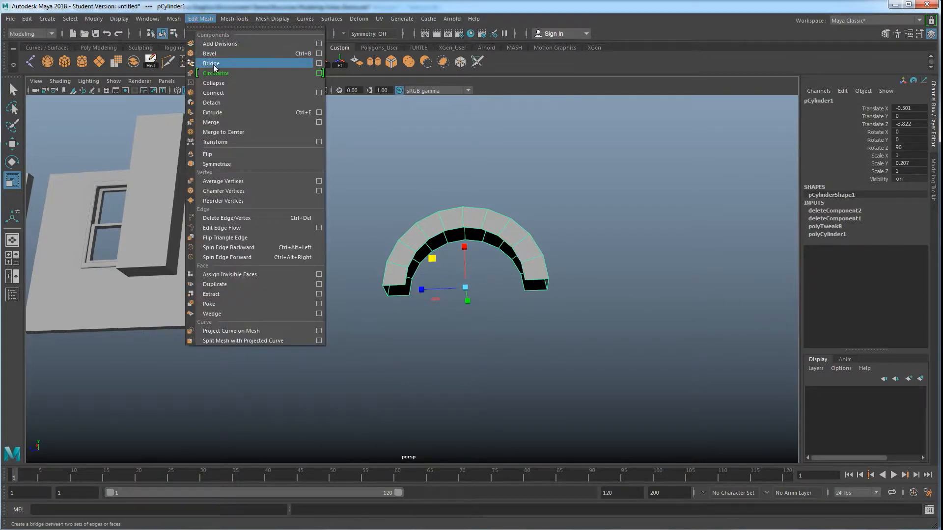
- Bridge the two open inner border edges of the half-ring arch to close its hollow underside
{"action": "left_click", "coordinate": [214, 66]}
{"action": "scroll", "coordinate": [413, 330], "scroll_direction": "up", "scroll_amount": 3}
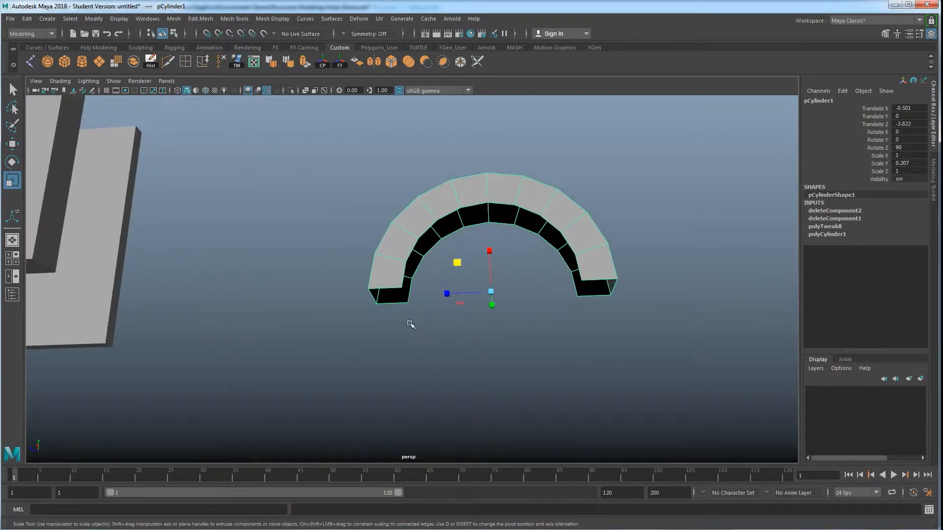
{"action": "scroll", "coordinate": [563, 322], "scroll_direction": "up", "scroll_amount": 3}
{"action": "left_click_drag", "start_coordinate": [510, 369], "coordinate": [466, 307], "text": "alt"}
{"action": "right_click_drag", "start_coordinate": [389, 267], "coordinate": [397, 239]}
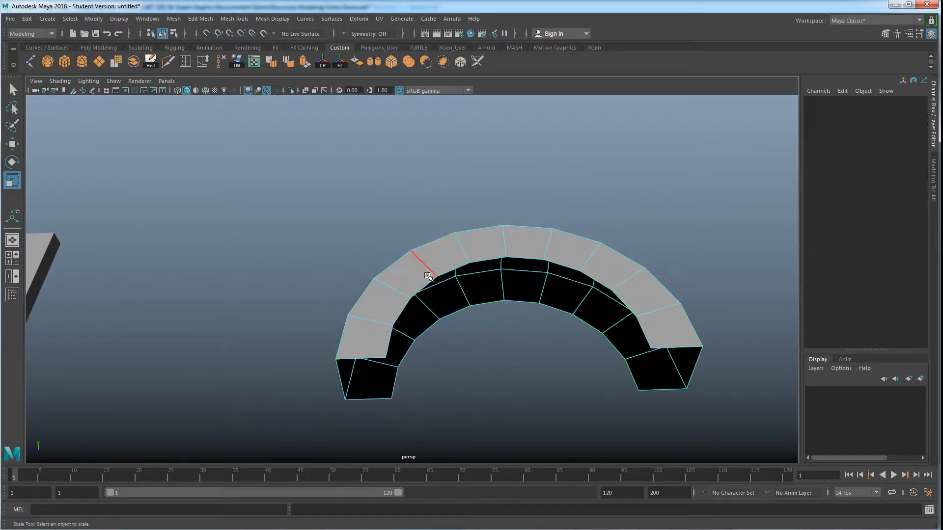
{"action": "double_click", "coordinate": [452, 270]}
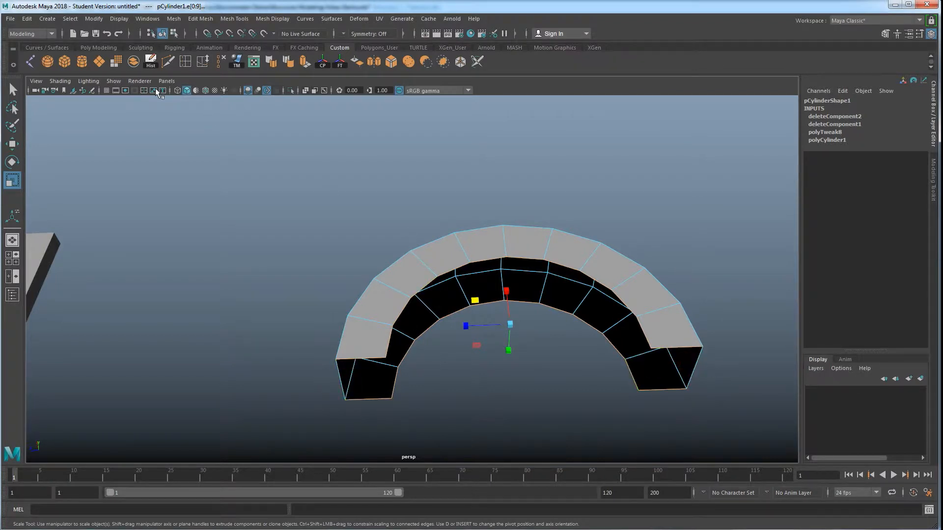
{"action": "left_click", "coordinate": [173, 19]}
{"action": "mouse_move", "coordinate": [201, 19]}
{"action": "left_click", "coordinate": [211, 64]}
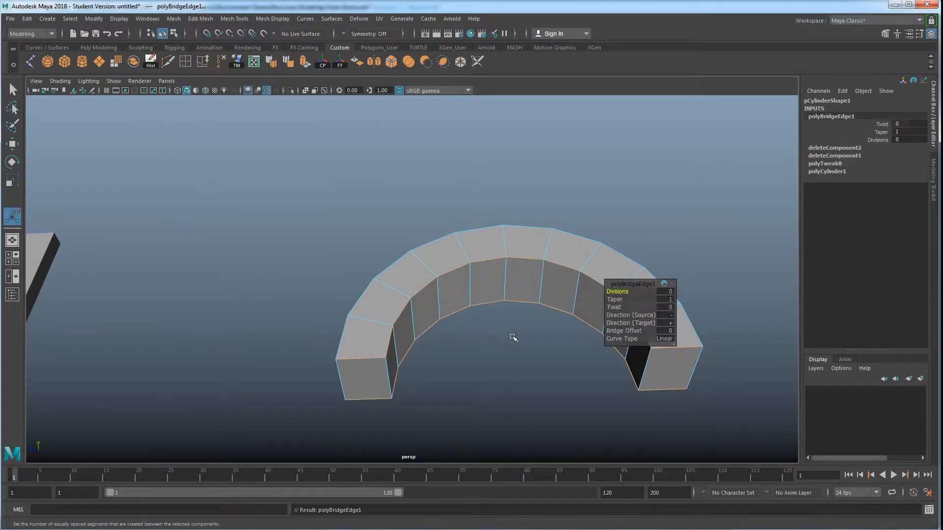
{"action": "left_click", "coordinate": [511, 337]}
{"action": "right_click_drag", "start_coordinate": [541, 268], "coordinate": [579, 254]}
{"action": "key", "text": "q"}
{"action": "left_click", "coordinate": [602, 193]}
- Soften all the cross edges along the arch's inner curved surface
{"action": "left_click_drag", "start_coordinate": [539, 301], "coordinate": [476, 279], "text": "alt"}
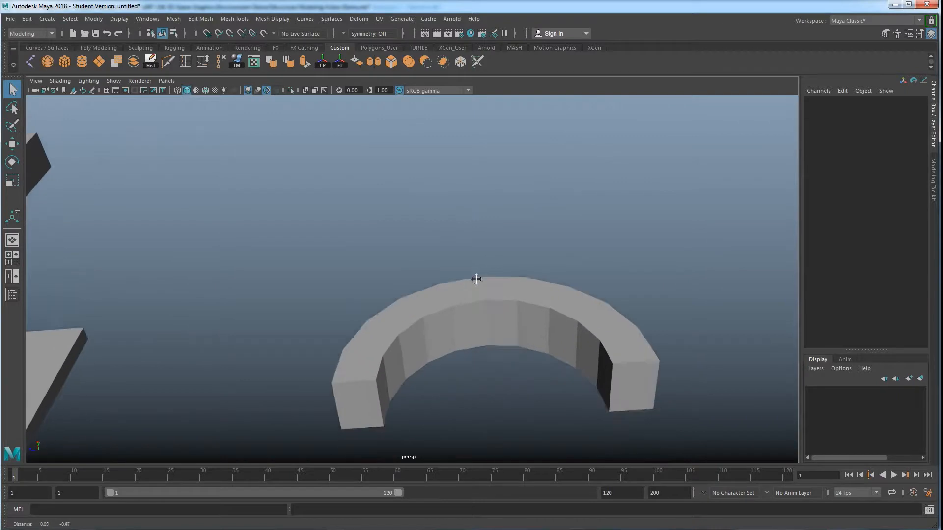
{"action": "middle_click_drag", "start_coordinate": [477, 279], "coordinate": [463, 245], "text": "alt"}
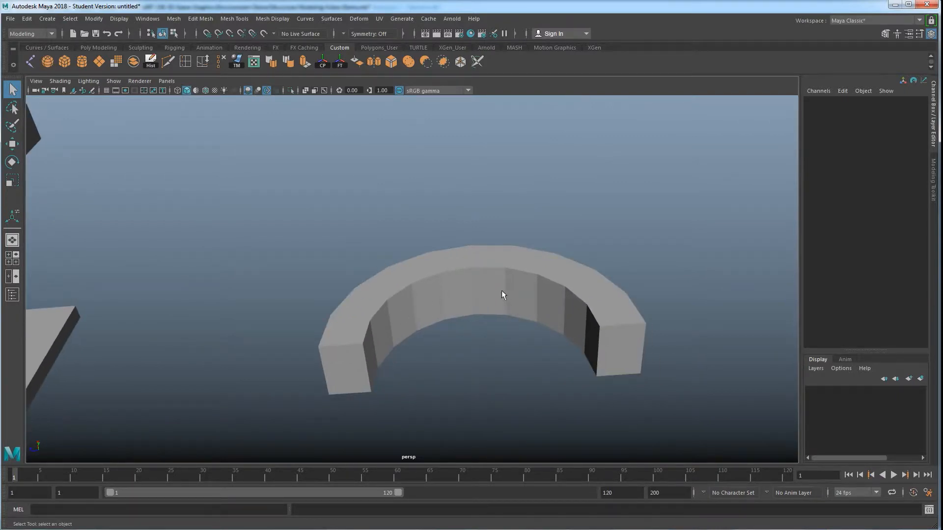
{"action": "right_click_drag", "start_coordinate": [441, 296], "coordinate": [442, 243]}
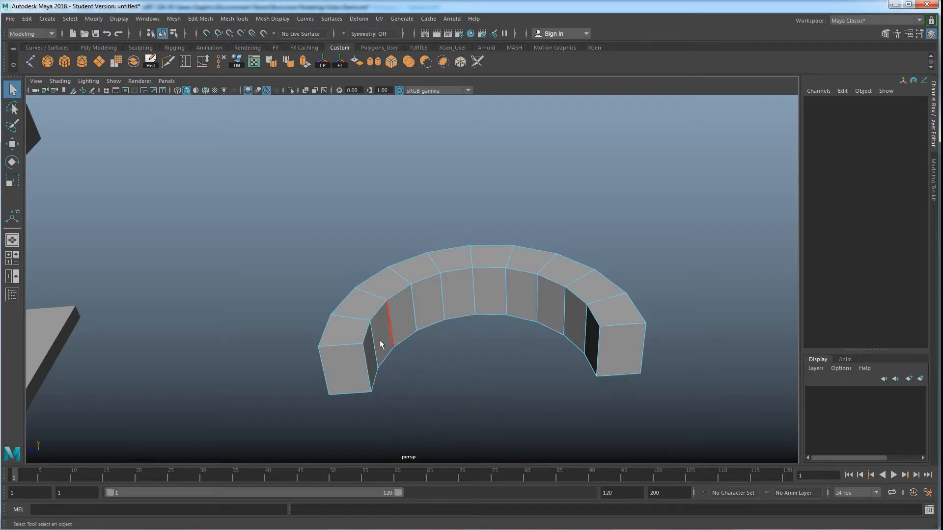
{"action": "left_click", "coordinate": [373, 343]}
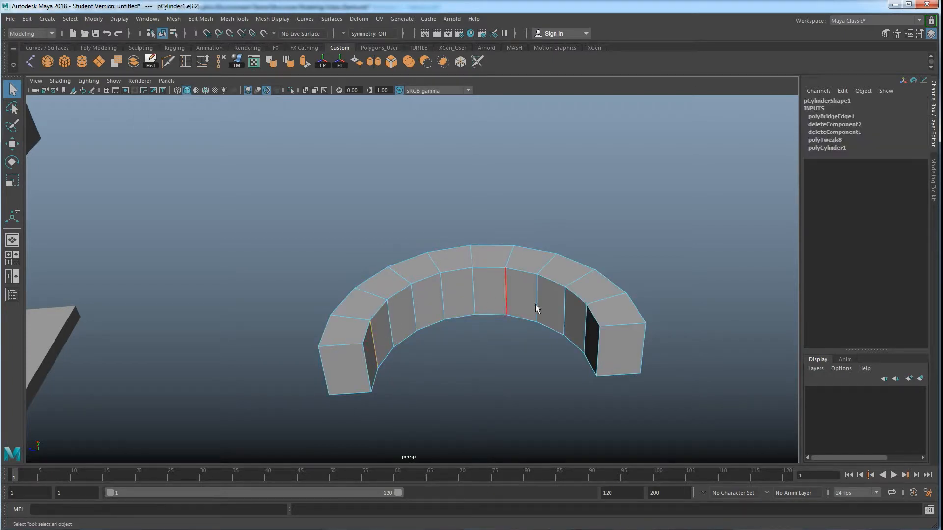
{"action": "double_click", "coordinate": [585, 333], "text": "shift"}
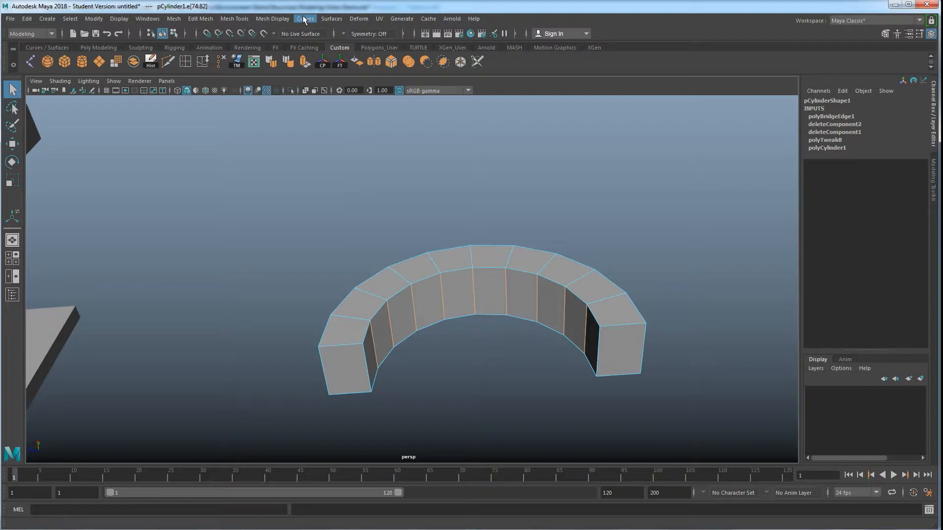
{"action": "left_click", "coordinate": [272, 20]}
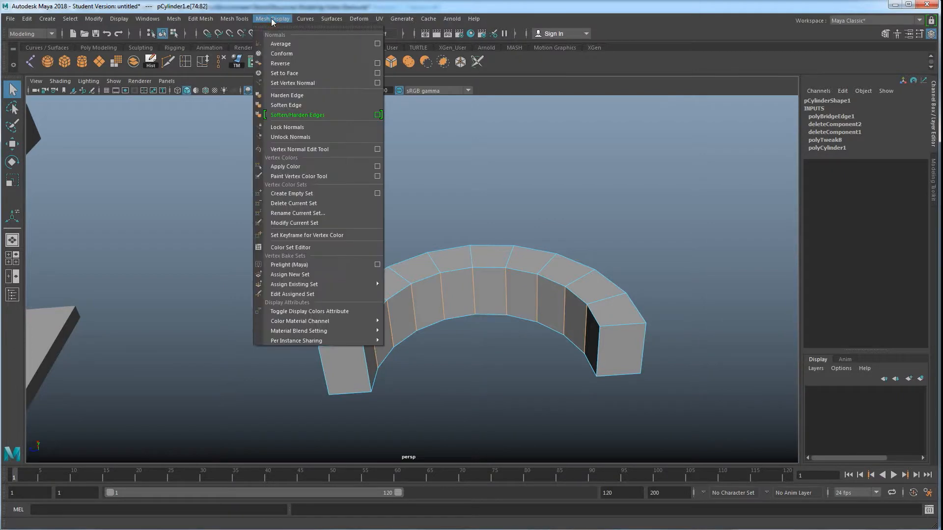
{"action": "left_click", "coordinate": [289, 106]}
{"action": "key", "text": "r"}
{"action": "left_click", "coordinate": [520, 187]}
{"action": "right_click_drag", "start_coordinate": [495, 270], "coordinate": [526, 249]}
{"action": "left_click", "coordinate": [597, 218]}
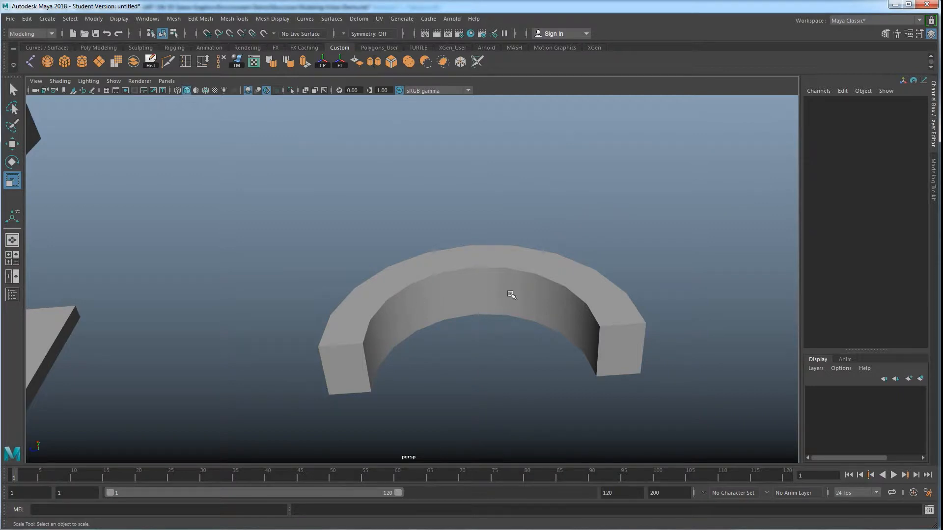
- Try hardening all edges of the arch so its outer surface shades as flat facets
{"action": "left_click_drag", "start_coordinate": [514, 324], "coordinate": [480, 305], "text": "alt"}
{"action": "left_click", "coordinate": [434, 298]}
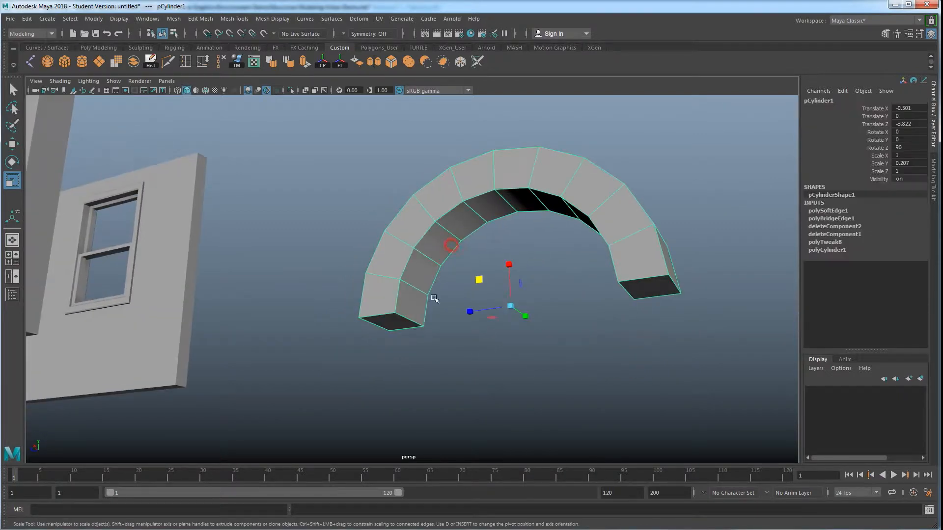
{"action": "left_click", "coordinate": [553, 263]}
{"action": "mouse_move", "coordinate": [427, 268]}
{"action": "left_mouse_down", "text": "alt"}
{"action": "mouse_move", "coordinate": [446, 284]}
{"action": "mouse_move", "coordinate": [444, 246]}
{"action": "mouse_move", "coordinate": [459, 307]}
{"action": "mouse_move", "coordinate": [459, 201]}
{"action": "mouse_move", "coordinate": [439, 279]}
{"action": "left_mouse_up", "text": "alt"}
{"action": "left_click", "coordinate": [475, 219]}
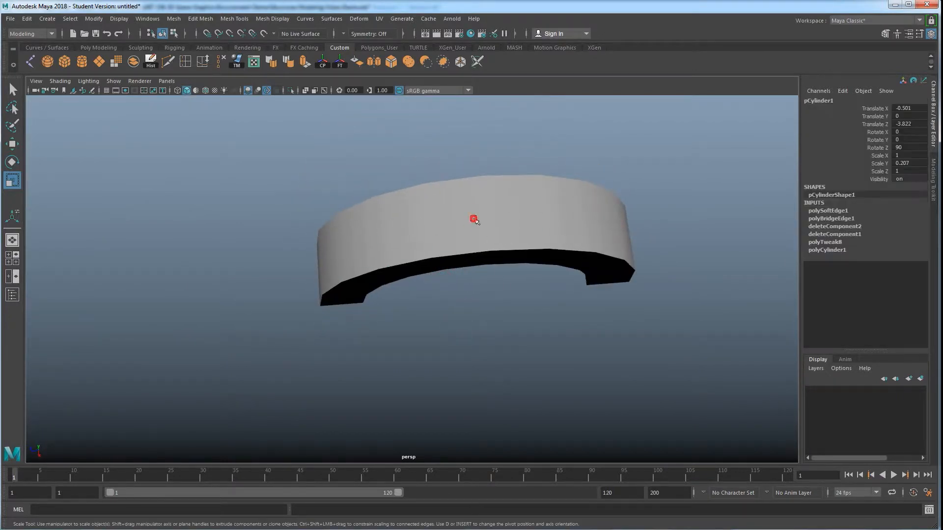
{"action": "left_click", "coordinate": [273, 65]}
{"action": "left_click", "coordinate": [309, 163]}
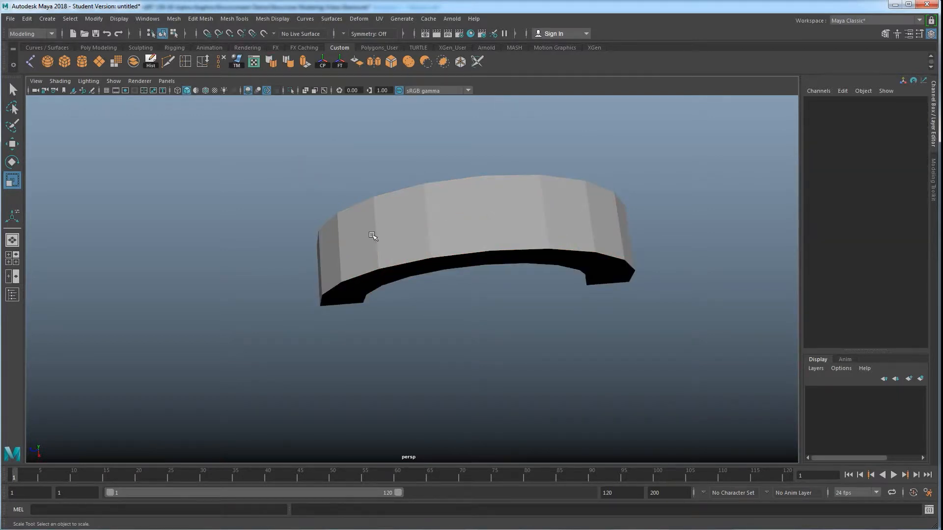
{"action": "left_click", "coordinate": [493, 231]}
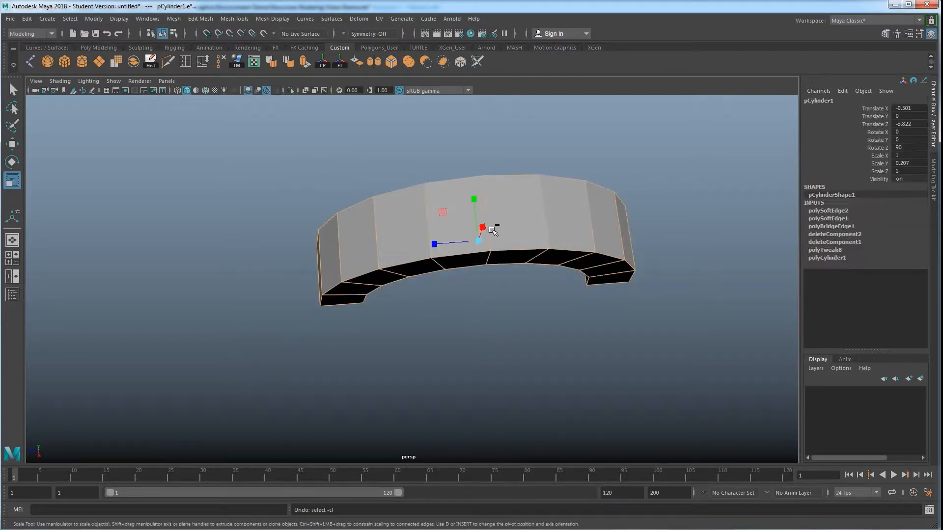
{"action": "left_click", "coordinate": [485, 321]}
- Preview the arch with smooth mesh display, orbit around it, and return it to the unsmoothed display
{"action": "left_click_drag", "start_coordinate": [423, 283], "coordinate": [418, 228], "text": "alt"}
{"action": "scroll", "coordinate": [449, 297], "scroll_direction": "down", "scroll_amount": 1}
{"action": "left_click_drag", "start_coordinate": [449, 297], "coordinate": [453, 246], "text": "alt"}
{"action": "scroll", "coordinate": [444, 278], "scroll_direction": "down", "scroll_amount": 1}
{"action": "scroll", "coordinate": [448, 294], "scroll_direction": "down", "scroll_amount": 2}
{"action": "left_click", "coordinate": [452, 245]}
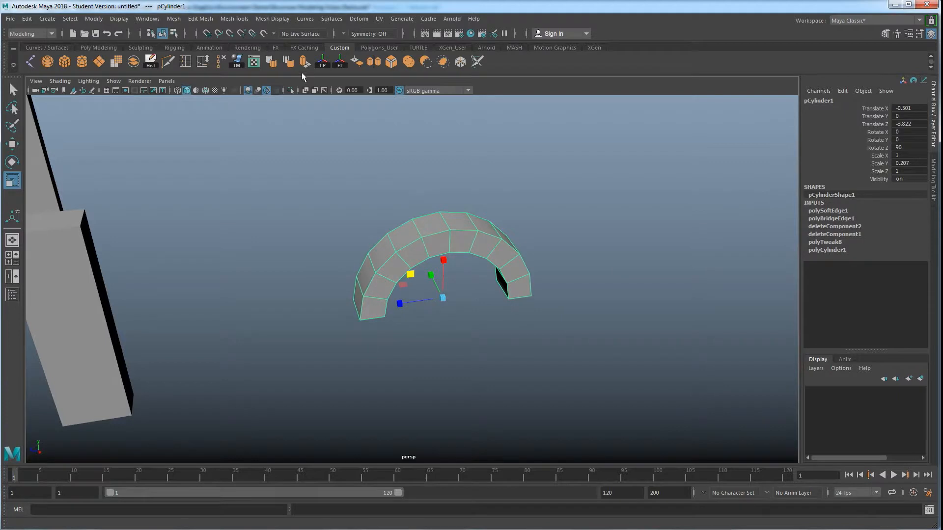
{"action": "key", "text": "3"}
{"action": "left_click", "coordinate": [332, 185]}
{"action": "left_click_drag", "start_coordinate": [383, 265], "coordinate": [412, 263], "text": "alt"}
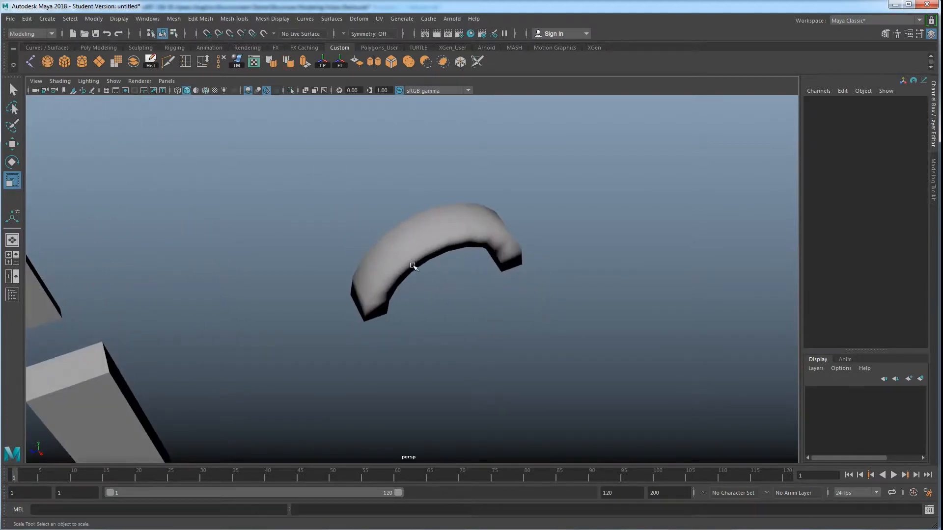
{"action": "left_click", "coordinate": [413, 269]}
{"action": "left_click", "coordinate": [454, 328]}
{"action": "left_click_drag", "start_coordinate": [439, 327], "coordinate": [437, 286], "text": "alt"}
- Duplicate the arch and place the copy beside the original along the Z axis
{"action": "left_click", "coordinate": [449, 250]}
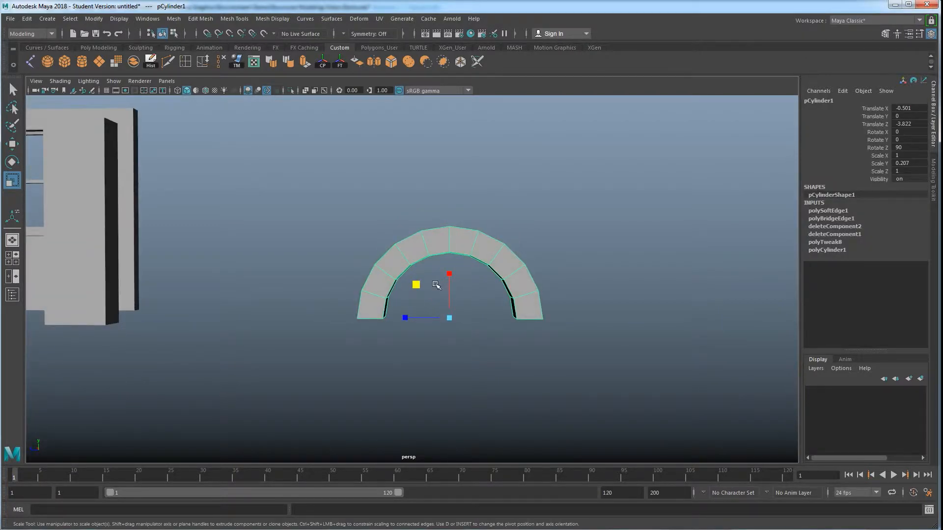
{"action": "key", "text": "w"}
{"action": "key", "text": "ctrl+d"}
{"action": "left_click_drag", "start_coordinate": [475, 303], "coordinate": [540, 314], "text": "alt"}
- Insert two edge loops in the original arch, one on each side of its top centre edge
{"action": "left_click", "coordinate": [348, 236]}
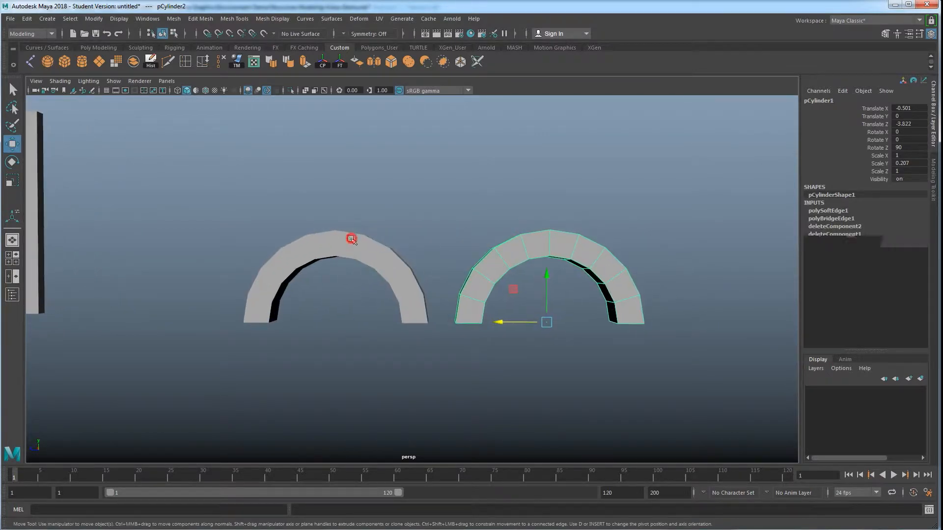
{"action": "scroll", "coordinate": [350, 284], "scroll_direction": "up", "scroll_amount": 5}
{"action": "middle_click_drag", "start_coordinate": [351, 284], "coordinate": [488, 288], "text": "alt"}
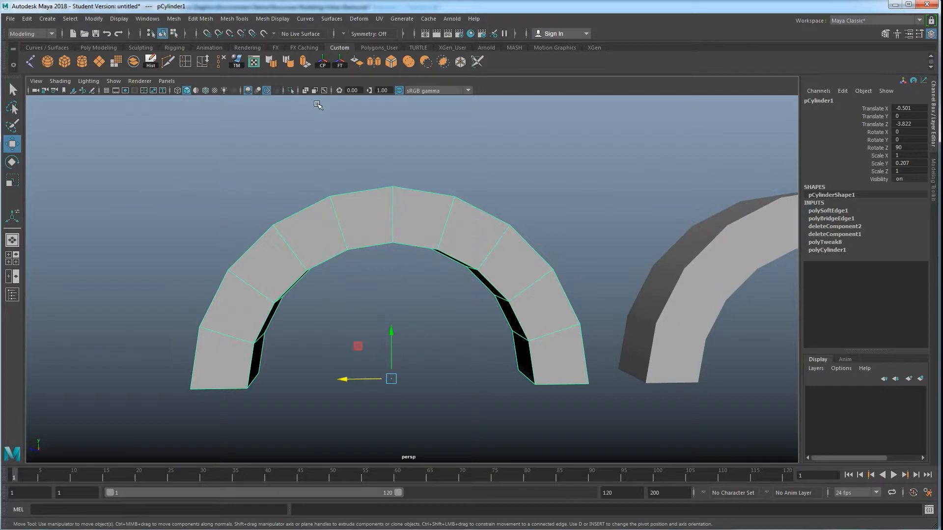
{"action": "left_click", "coordinate": [185, 61]}
{"action": "scroll", "coordinate": [356, 200], "scroll_direction": "up", "scroll_amount": 5}
{"action": "left_click_drag", "start_coordinate": [383, 242], "coordinate": [369, 213], "text": "alt"}
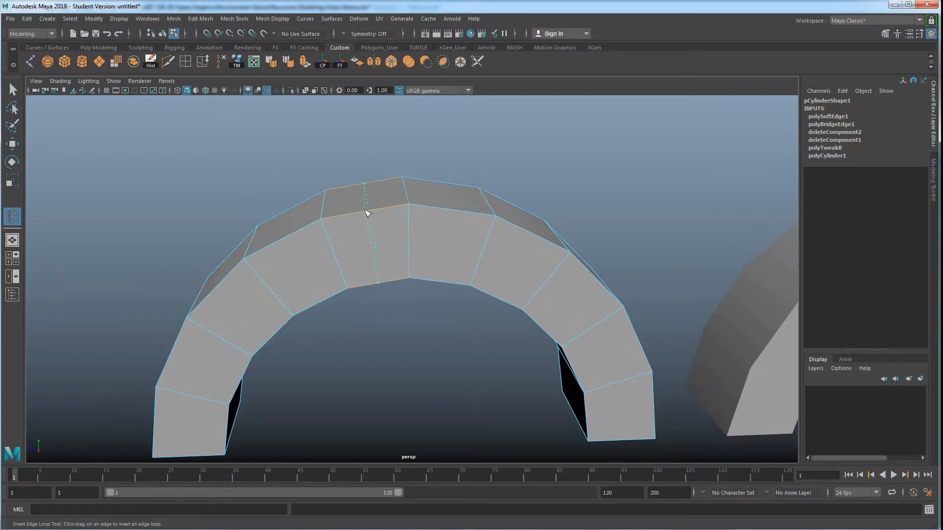
{"action": "left_click", "coordinate": [461, 210]}
{"action": "left_click_drag", "start_coordinate": [456, 212], "coordinate": [378, 218]}
{"action": "key", "text": "w"}
- Extrude the faces between the two new loops outward together by about 0.052 to form a raised keystone
{"action": "right_click", "coordinate": [373, 211]}
{"action": "right_click_drag", "start_coordinate": [375, 230], "coordinate": [374, 237]}
{"action": "left_click_drag", "start_coordinate": [397, 166], "coordinate": [425, 286]}
{"action": "left_click_drag", "start_coordinate": [423, 289], "coordinate": [497, 227]}
{"action": "key", "text": "ctrl+e"}
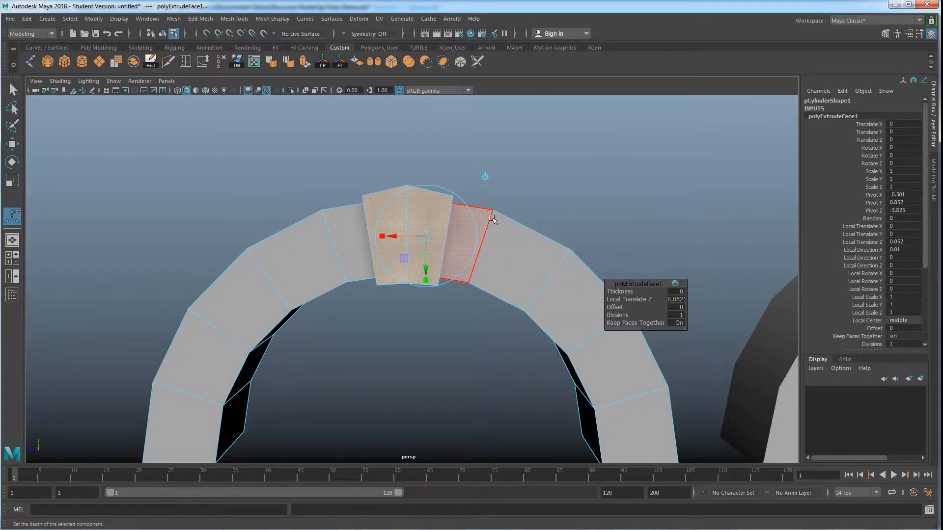
{"action": "right_click_drag", "start_coordinate": [507, 225], "coordinate": [540, 212]}
{"action": "left_click", "coordinate": [604, 147]}
{"action": "left_click_drag", "start_coordinate": [464, 255], "coordinate": [375, 210], "text": "alt"}
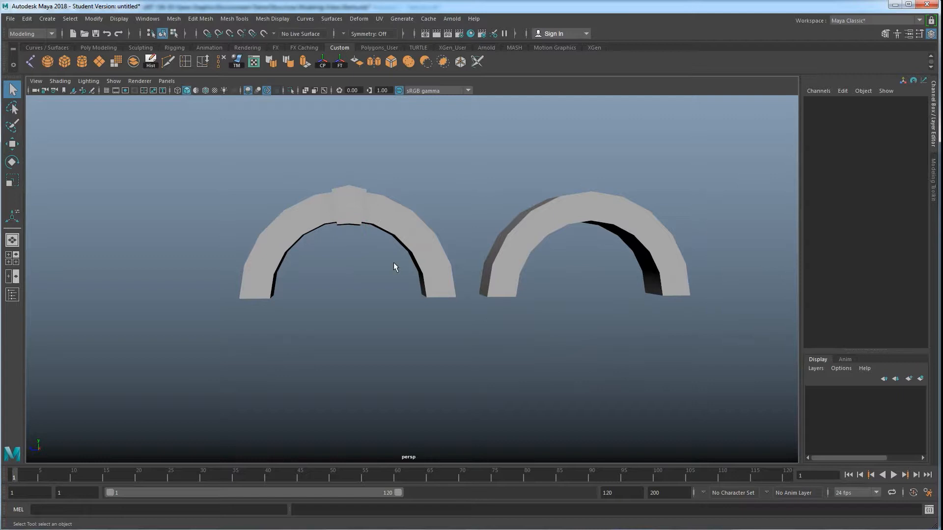
- Delete the faces of one half of the duplicate arch, cutting it at the top centre
{"action": "left_click_drag", "start_coordinate": [394, 263], "coordinate": [379, 247], "text": "alt"}
{"action": "left_click_drag", "start_coordinate": [496, 252], "coordinate": [444, 270], "text": "alt"}
{"action": "left_click", "coordinate": [500, 217]}
{"action": "mouse_move", "coordinate": [495, 221]}
{"action": "left_mouse_down", "text": "alt"}
{"action": "mouse_move", "coordinate": [447, 264]}
{"action": "mouse_move", "coordinate": [436, 203]}
{"action": "mouse_move", "coordinate": [421, 226]}
{"action": "left_mouse_up", "text": "alt"}
{"action": "scroll", "coordinate": [442, 248], "scroll_direction": "up", "scroll_amount": 5}
{"action": "right_click_drag", "start_coordinate": [461, 198], "coordinate": [664, 408]}
{"action": "left_click_drag", "start_coordinate": [664, 406], "coordinate": [464, 145]}
{"action": "key", "text": "Delete"}
- Raise the half arch's top end vertices to about 1.14 in Y to start a pointed arch
{"action": "mouse_move", "coordinate": [437, 206]}
{"action": "left_mouse_down", "text": "alt"}
{"action": "mouse_move", "coordinate": [437, 267]}
{"action": "mouse_move", "coordinate": [441, 258]}
{"action": "mouse_move", "coordinate": [469, 267]}
{"action": "mouse_move", "coordinate": [444, 266]}
{"action": "mouse_move", "coordinate": [421, 207]}
{"action": "left_mouse_up", "text": "alt"}
{"action": "right_click_drag", "start_coordinate": [420, 207], "coordinate": [388, 195]}
{"action": "left_click_drag", "start_coordinate": [491, 203], "coordinate": [420, 196], "text": "alt"}
{"action": "left_click_drag", "start_coordinate": [481, 238], "coordinate": [437, 162]}
{"action": "left_click_drag", "start_coordinate": [469, 226], "coordinate": [476, 238], "text": "alt"}
{"action": "key", "text": "w"}
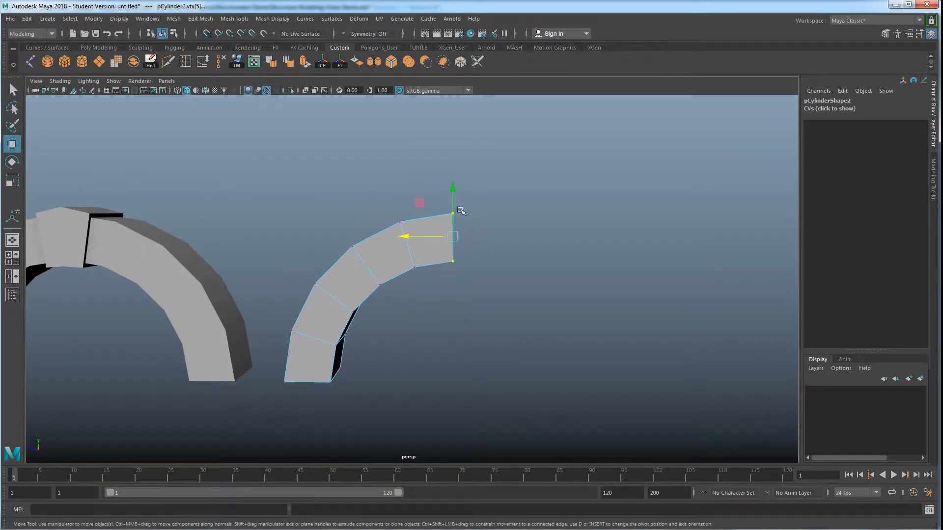
{"action": "left_click_drag", "start_coordinate": [452, 193], "coordinate": [452, 147]}
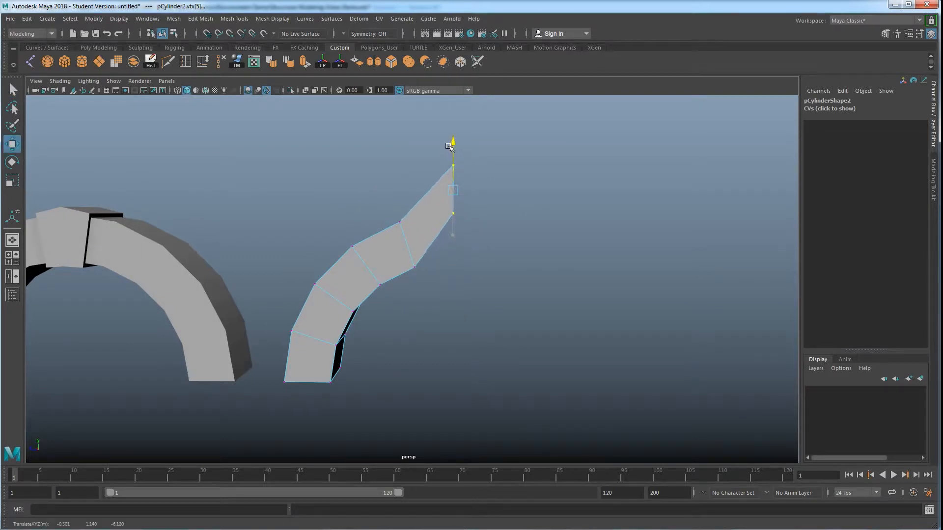
- Try moving the vertices next to the half arch's raised tip
{"action": "mouse_move", "coordinate": [382, 209]}
{"action": "left_mouse_down", "text": "alt"}
{"action": "mouse_move", "coordinate": [393, 248]}
{"action": "mouse_move", "coordinate": [417, 264]}
{"action": "mouse_move", "coordinate": [388, 210]}
{"action": "left_mouse_up", "text": "alt"}
{"action": "mouse_move", "coordinate": [376, 215]}
{"action": "middle_mouse_down"}
{"action": "mouse_move", "coordinate": [360, 208]}
{"action": "mouse_move", "coordinate": [358, 219]}
{"action": "middle_mouse_up"}
{"action": "key", "text": "ctrl+z"}
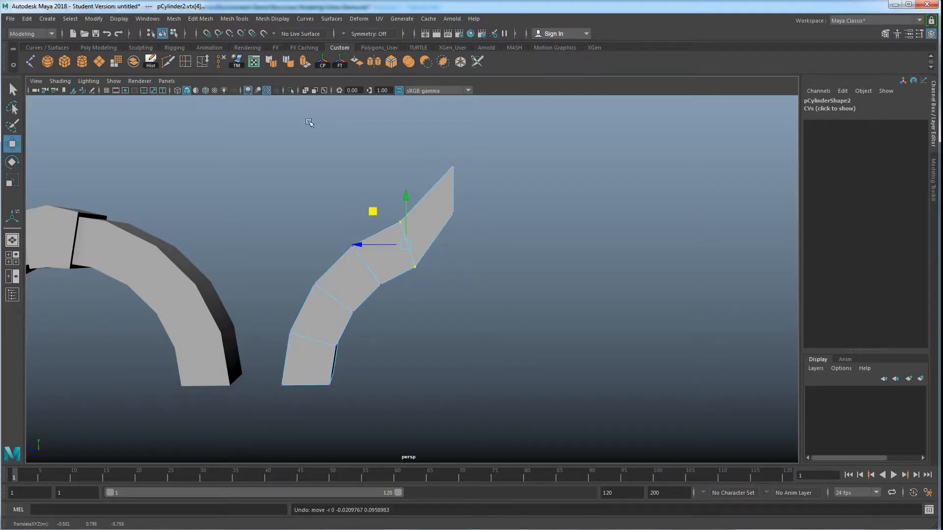
- Slide the cross edge nearest the raised tip down the half arch with the Slide Edge tool
{"action": "right_click_drag", "start_coordinate": [435, 203], "coordinate": [438, 180]}
{"action": "left_click", "coordinate": [410, 244]}
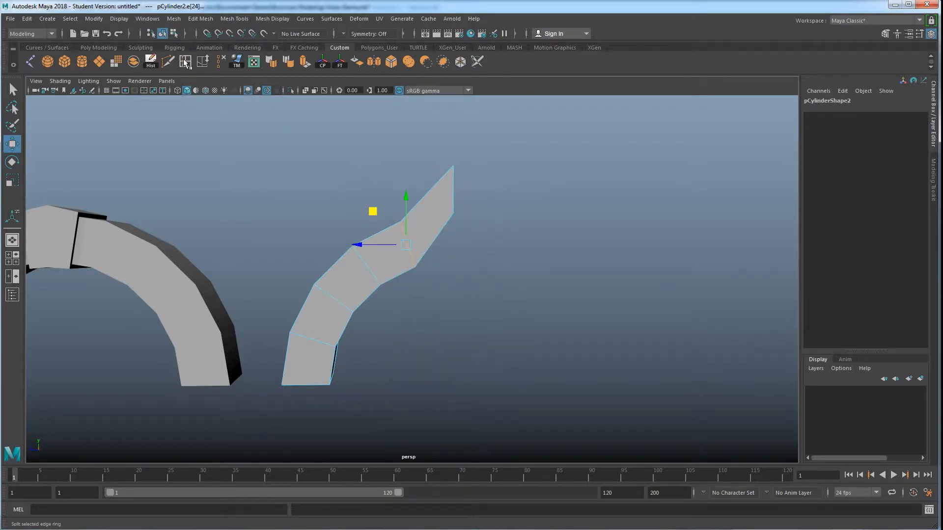
{"action": "left_click", "coordinate": [203, 63]}
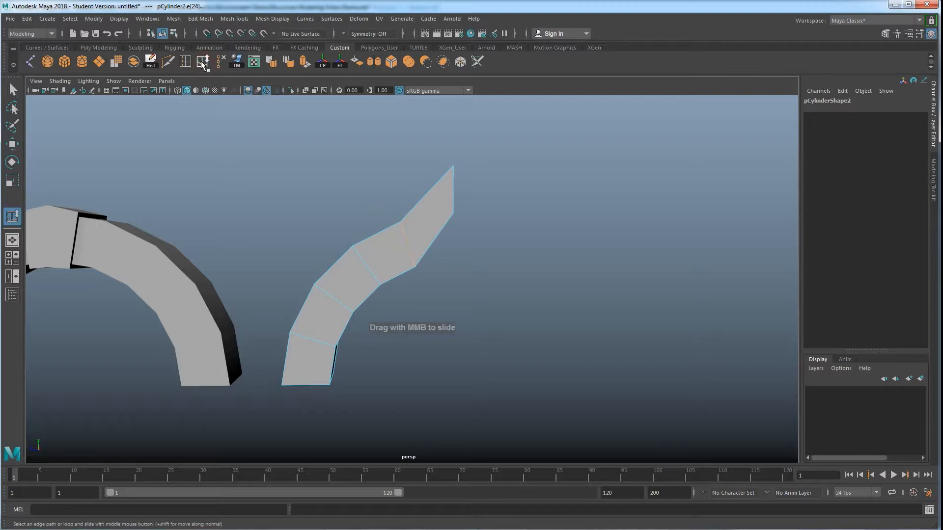
{"action": "left_click", "coordinate": [230, 19]}
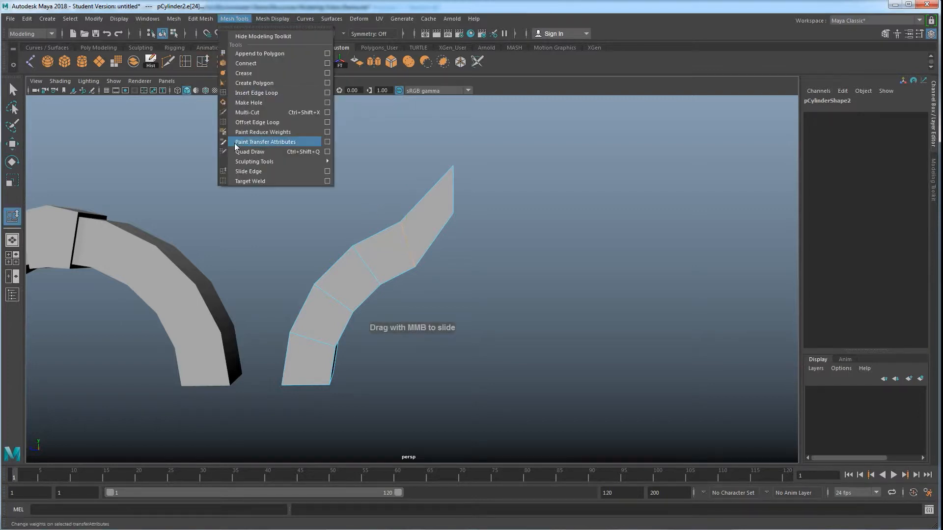
{"action": "left_click", "coordinate": [408, 244]}
{"action": "middle_click_drag", "start_coordinate": [410, 244], "coordinate": [442, 207]}
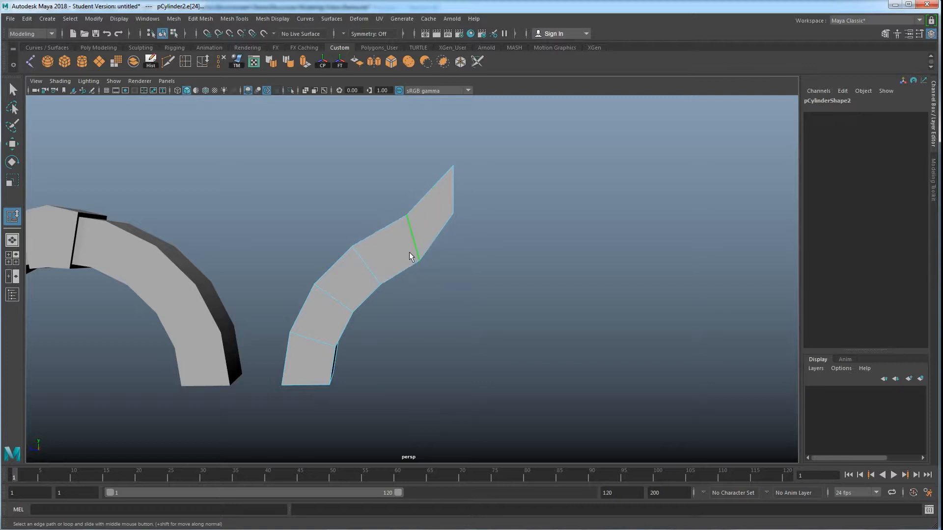
{"action": "middle_click_drag", "start_coordinate": [398, 267], "coordinate": [389, 270]}
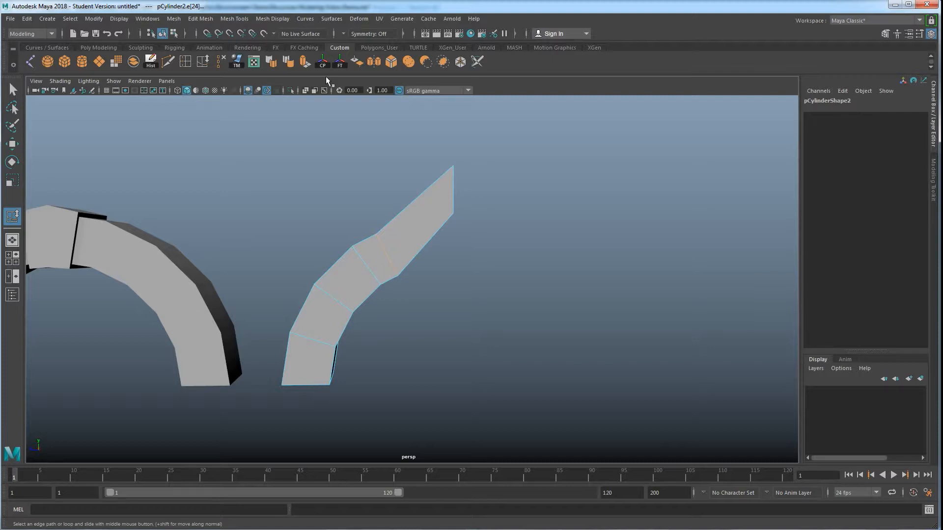
- Insert an edge loop across the half arch's stretched upper segment and move it down to shape the curve
{"action": "left_click", "coordinate": [185, 65]}
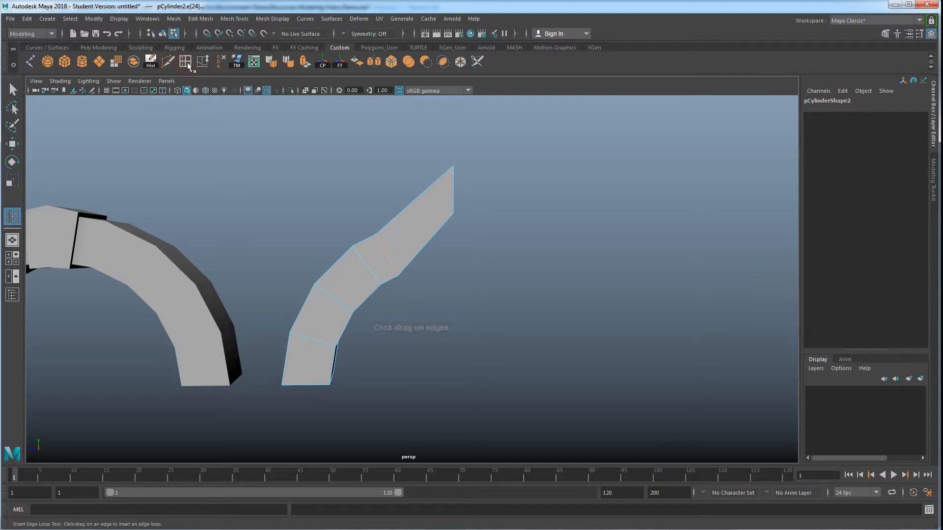
{"action": "left_click", "coordinate": [201, 18]}
{"action": "mouse_move", "coordinate": [234, 19]}
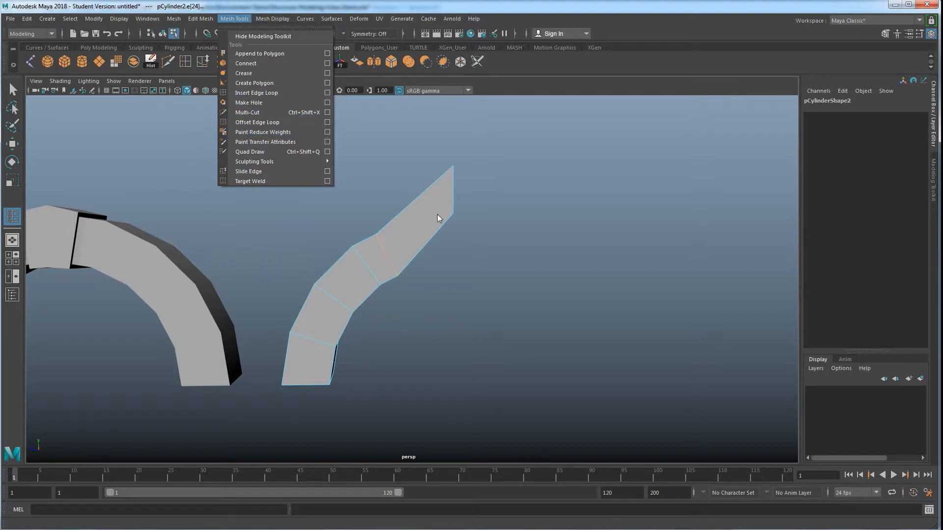
{"action": "left_click_drag", "start_coordinate": [425, 189], "coordinate": [427, 195]}
{"action": "key", "text": "w"}
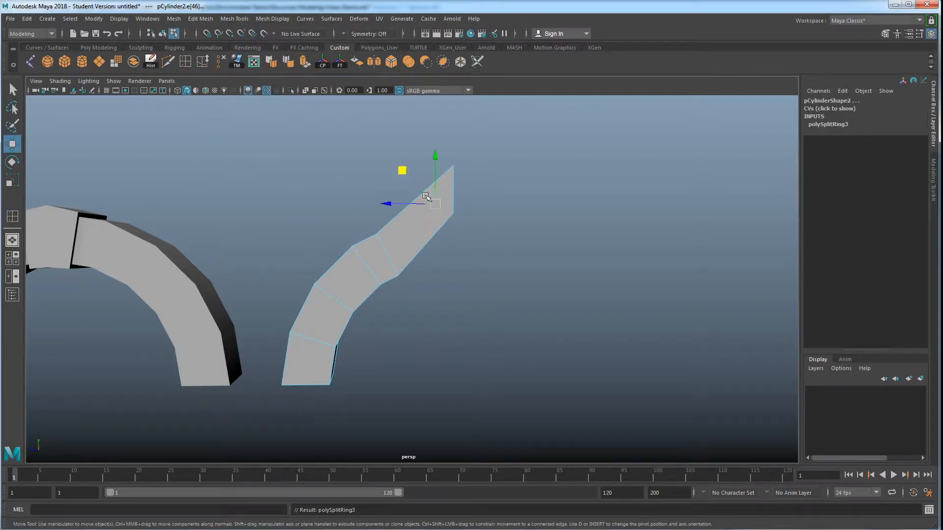
{"action": "middle_click_drag", "start_coordinate": [402, 170], "coordinate": [409, 185]}
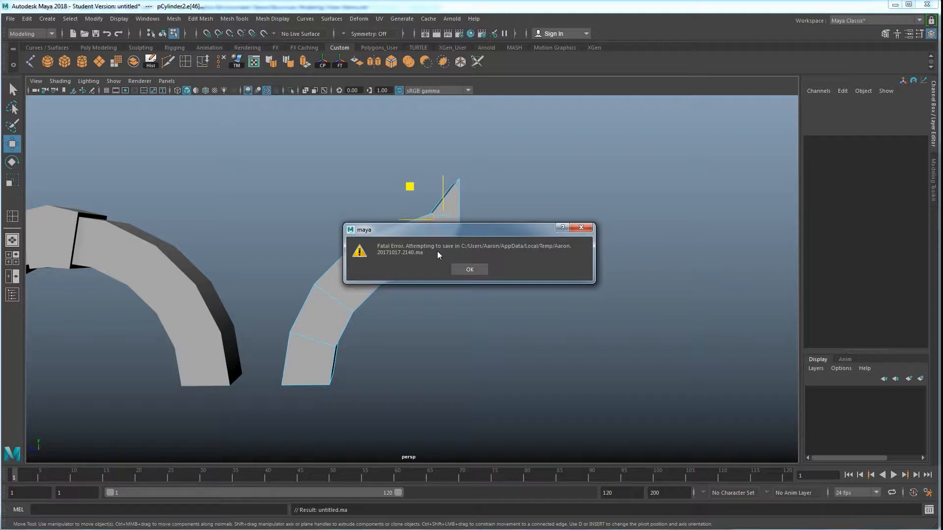
- Switch to the Structures Modeling Video Demo scene and examine the edge layout around the finished pointed arch's tip
{"action": "left_click_drag", "start_coordinate": [454, 234], "coordinate": [507, 279]}
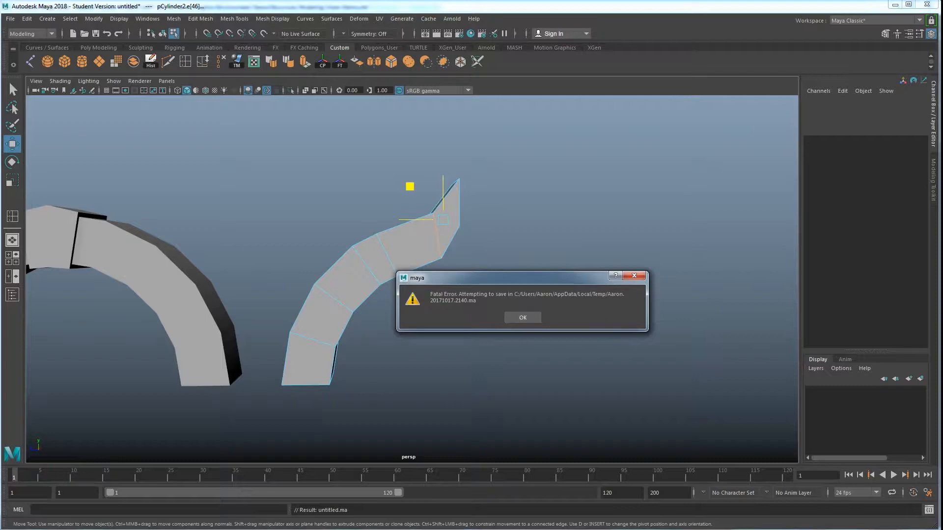
{"action": "left_click", "coordinate": [167, 503]}
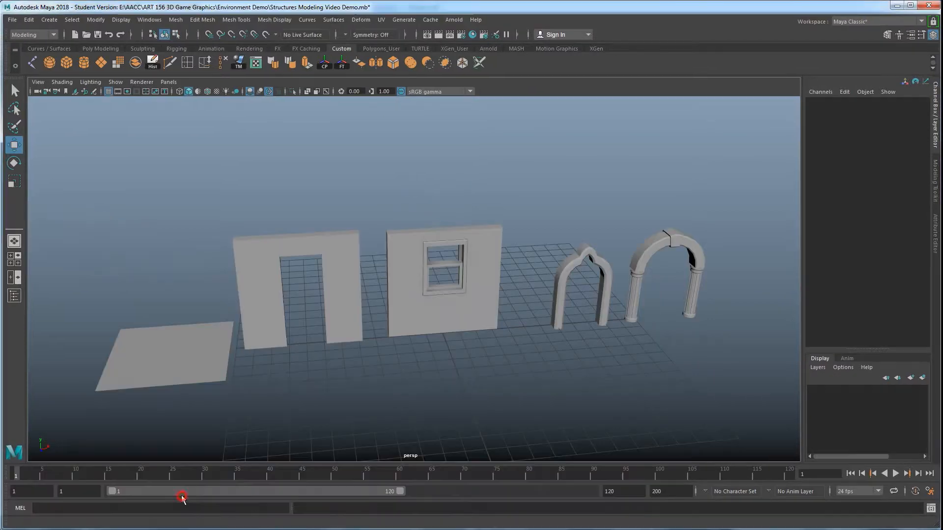
{"action": "left_click_drag", "start_coordinate": [607, 344], "coordinate": [524, 330], "text": "alt"}
{"action": "middle_click_drag", "start_coordinate": [524, 331], "coordinate": [445, 339], "text": "alt"}
{"action": "right_click_drag", "start_coordinate": [445, 339], "coordinate": [624, 354], "text": "alt"}
{"action": "middle_click_drag", "start_coordinate": [623, 353], "coordinate": [489, 330], "text": "alt"}
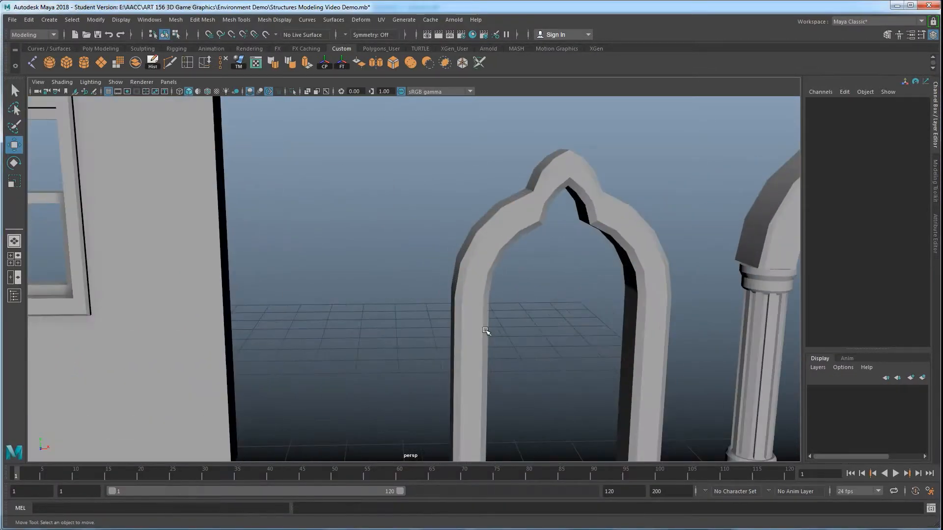
{"action": "middle_click_drag", "start_coordinate": [558, 318], "coordinate": [475, 346], "text": "alt"}
{"action": "left_click", "coordinate": [512, 265]}
{"action": "scroll", "coordinate": [488, 265], "scroll_direction": "up", "scroll_amount": 2}
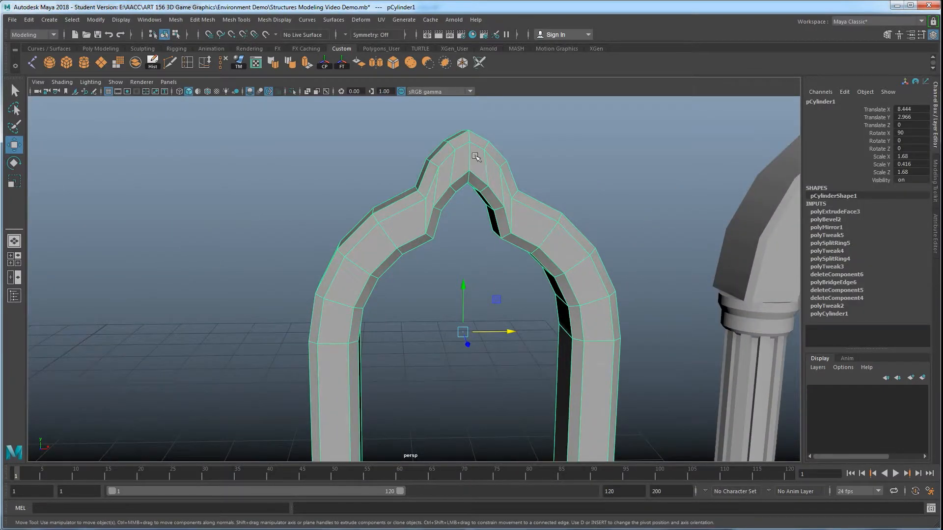
{"action": "middle_click_drag", "start_coordinate": [467, 153], "coordinate": [428, 181], "text": "alt"}
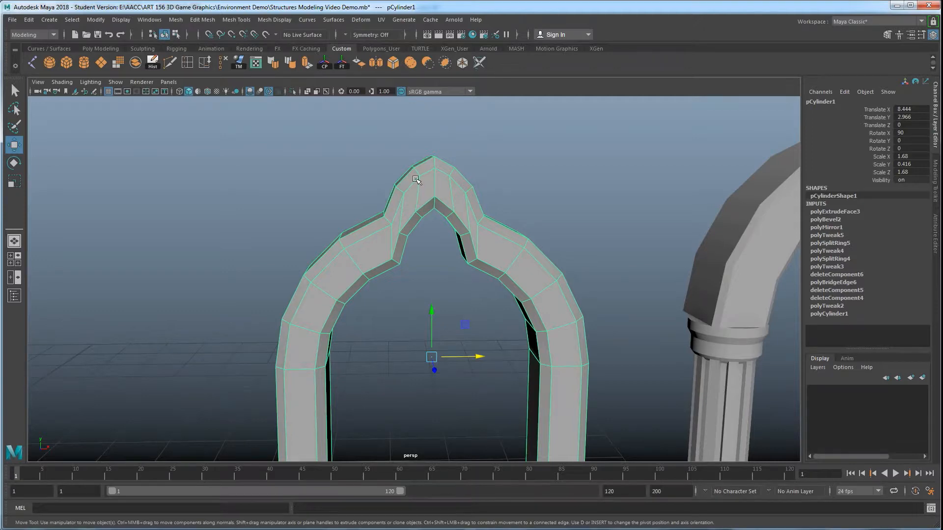
- Try moving an edge near the tip of the finished pointed arch
{"action": "right_click_drag", "start_coordinate": [419, 194], "coordinate": [371, 193]}
{"action": "left_click", "coordinate": [419, 190]}
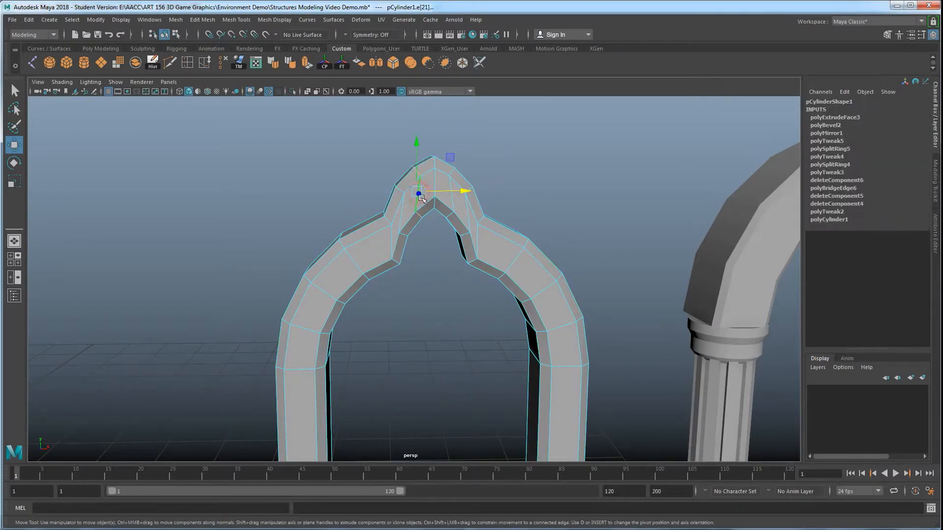
{"action": "left_click_drag", "start_coordinate": [450, 157], "coordinate": [444, 146]}
{"action": "key", "text": "ctrl+z"}
{"action": "right_click_drag", "start_coordinate": [451, 199], "coordinate": [459, 249], "text": "alt"}
{"action": "middle_click_drag", "start_coordinate": [458, 250], "coordinate": [457, 233], "text": "alt"}
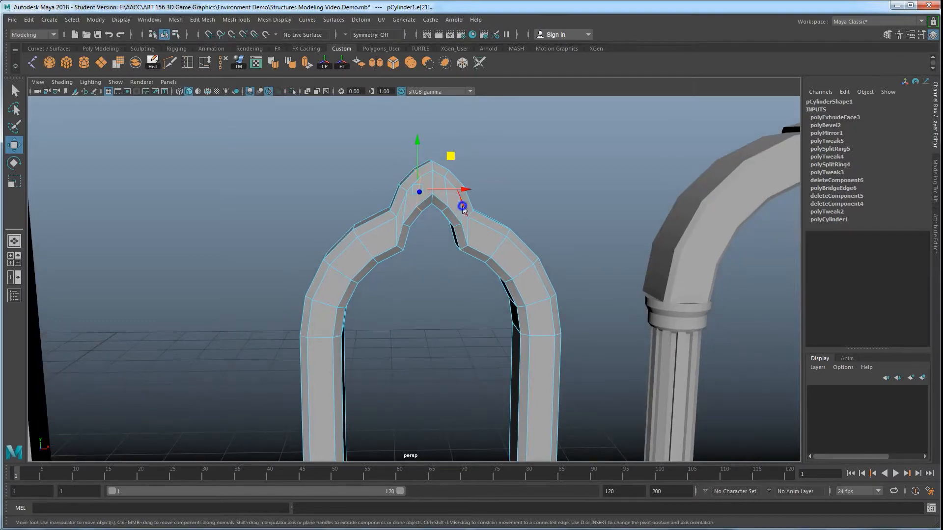
{"action": "right_click_drag", "start_coordinate": [461, 206], "coordinate": [502, 194]}
{"action": "left_click", "coordinate": [511, 192]}
{"action": "left_click", "coordinate": [471, 245]}
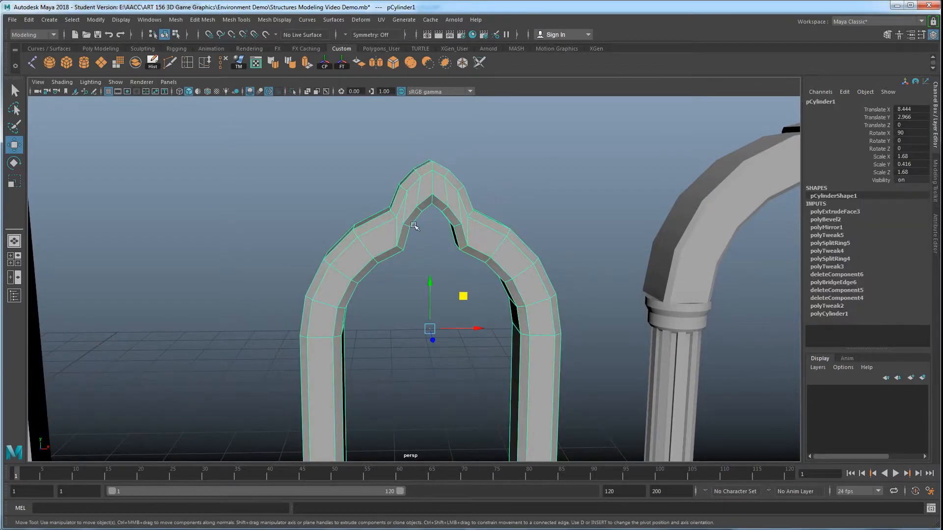
- Try beveling the top and side front edges of the window wall with a fraction of 0.1
{"action": "left_click_drag", "start_coordinate": [427, 284], "coordinate": [426, 257], "text": "alt"}
{"action": "right_click_drag", "start_coordinate": [426, 257], "coordinate": [245, 221], "text": "alt"}
{"action": "middle_click_drag", "start_coordinate": [246, 221], "coordinate": [379, 256], "text": "alt"}
{"action": "left_click", "coordinate": [272, 236]}
{"action": "left_click_drag", "start_coordinate": [378, 256], "coordinate": [392, 303], "text": "alt"}
{"action": "right_click_drag", "start_coordinate": [394, 296], "coordinate": [400, 244]}
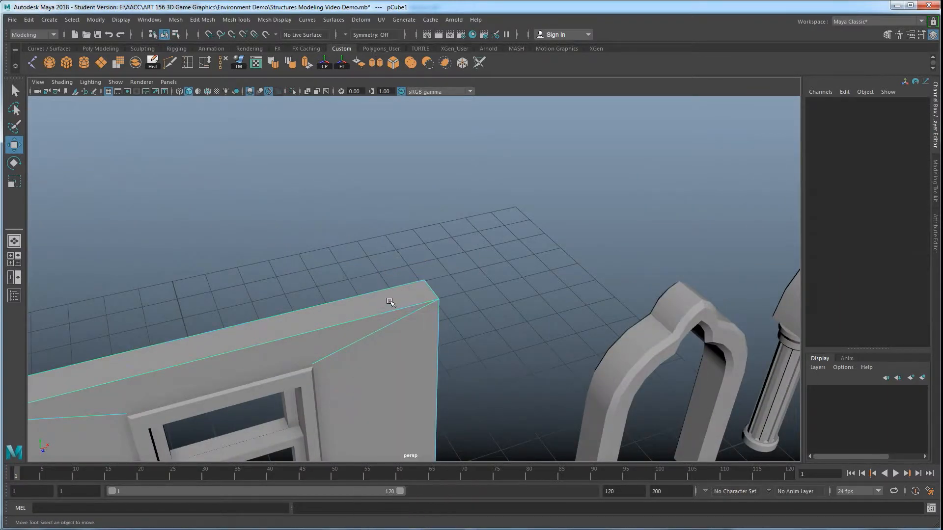
{"action": "left_click", "coordinate": [391, 312]}
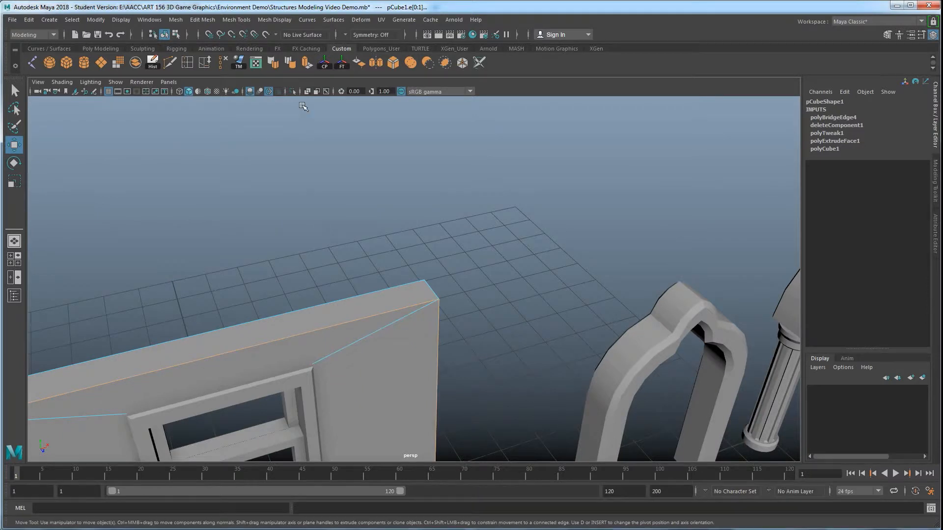
{"action": "left_click", "coordinate": [274, 20]}
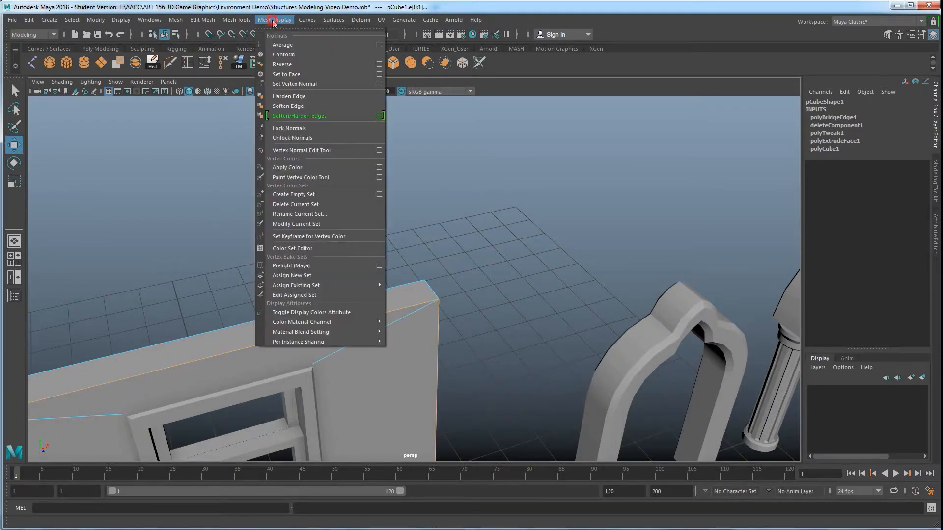
{"action": "mouse_move", "coordinate": [240, 23]}
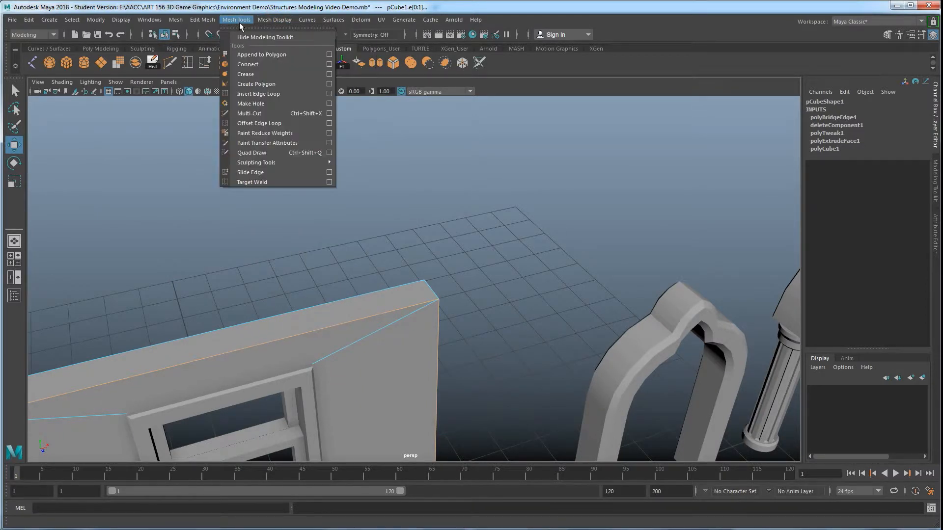
{"action": "mouse_move", "coordinate": [191, 24]}
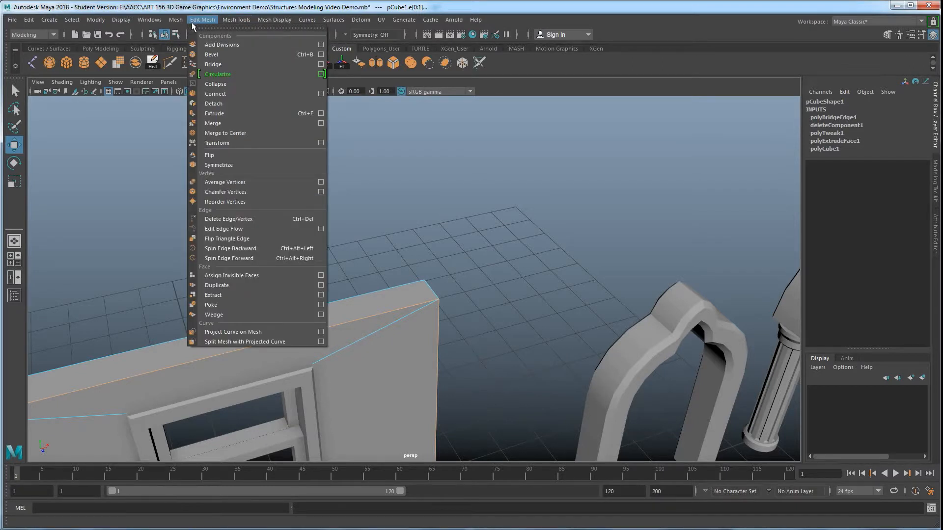
{"action": "left_click", "coordinate": [454, 291]}
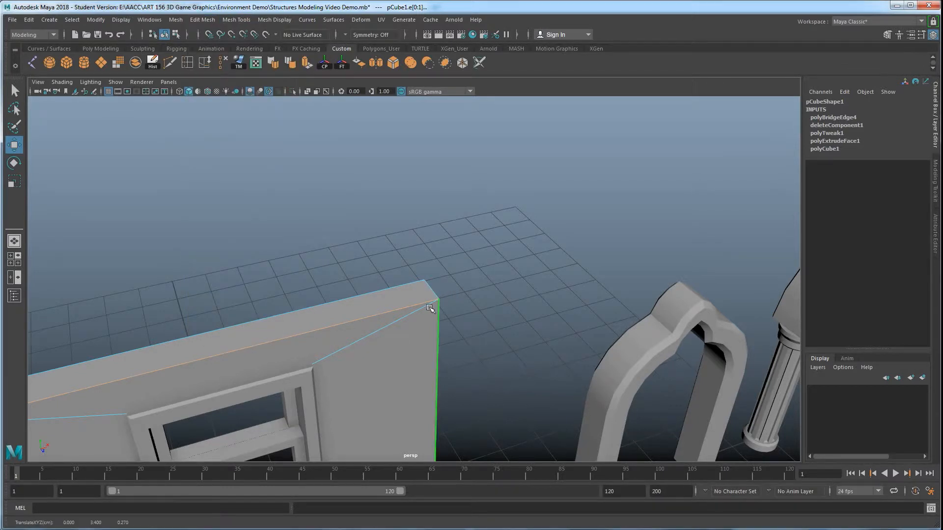
{"action": "right_click", "coordinate": [464, 294], "text": "shift"}
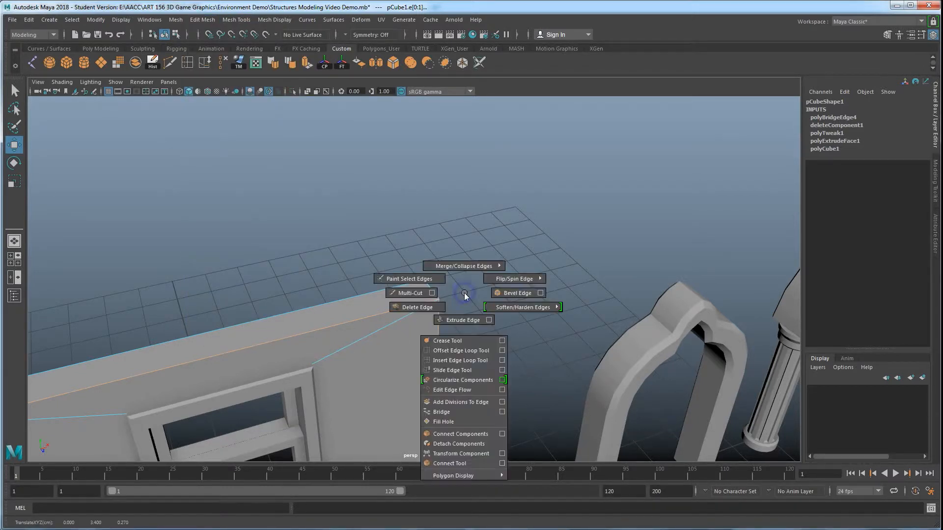
{"action": "right_click_drag", "start_coordinate": [465, 295], "coordinate": [512, 294], "text": "shift"}
{"action": "left_click_drag", "start_coordinate": [632, 292], "coordinate": [632, 290]}
{"action": "left_click_drag", "start_coordinate": [547, 314], "coordinate": [525, 272], "text": "alt"}
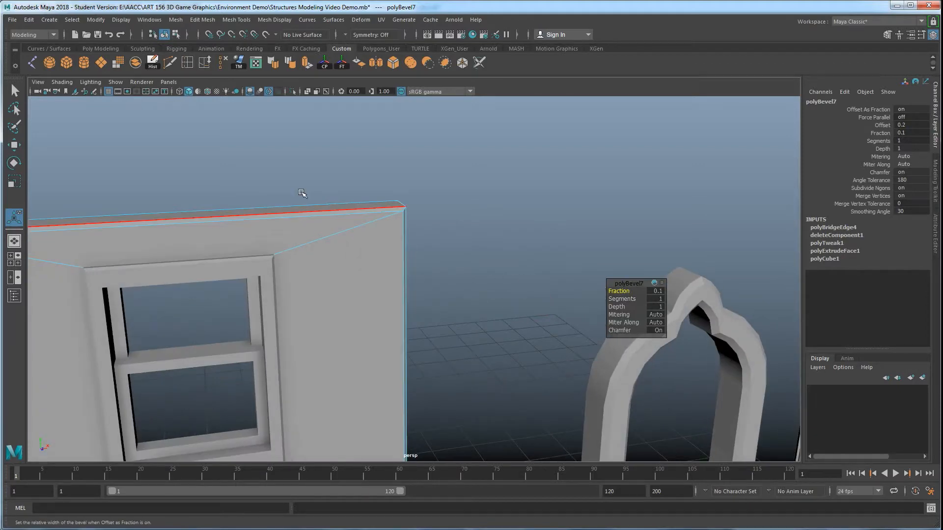
{"action": "left_click", "coordinate": [477, 310]}
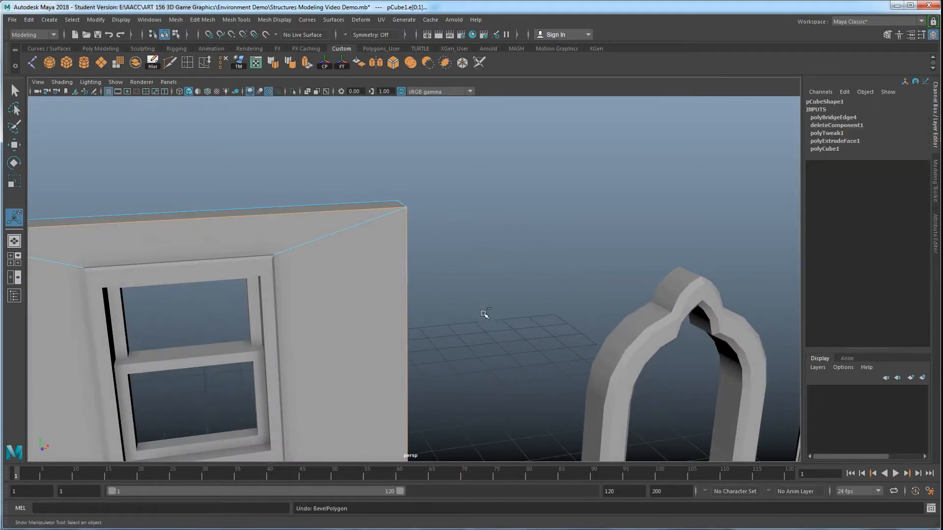
- Examine the pointed arch and the round keystone arch with its supporting columns
{"action": "middle_click_drag", "start_coordinate": [480, 311], "coordinate": [464, 289], "text": "alt"}
{"action": "left_click_drag", "start_coordinate": [463, 289], "coordinate": [557, 267], "text": "alt"}
{"action": "middle_click_drag", "start_coordinate": [554, 292], "coordinate": [479, 289], "text": "alt"}
{"action": "left_click_drag", "start_coordinate": [522, 272], "coordinate": [445, 267], "text": "alt"}
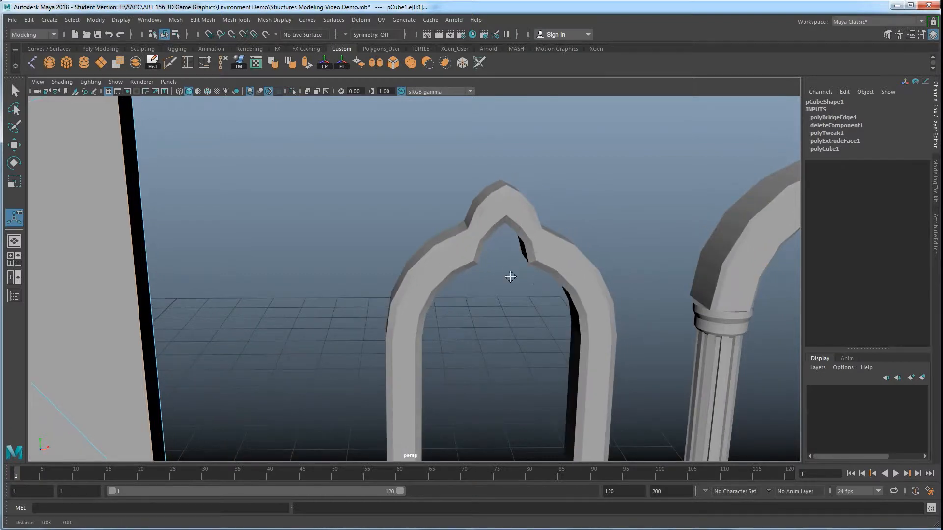
{"action": "middle_click_drag", "start_coordinate": [507, 277], "coordinate": [351, 292], "text": "alt"}
{"action": "middle_click_drag", "start_coordinate": [748, 217], "coordinate": [579, 232], "text": "alt"}
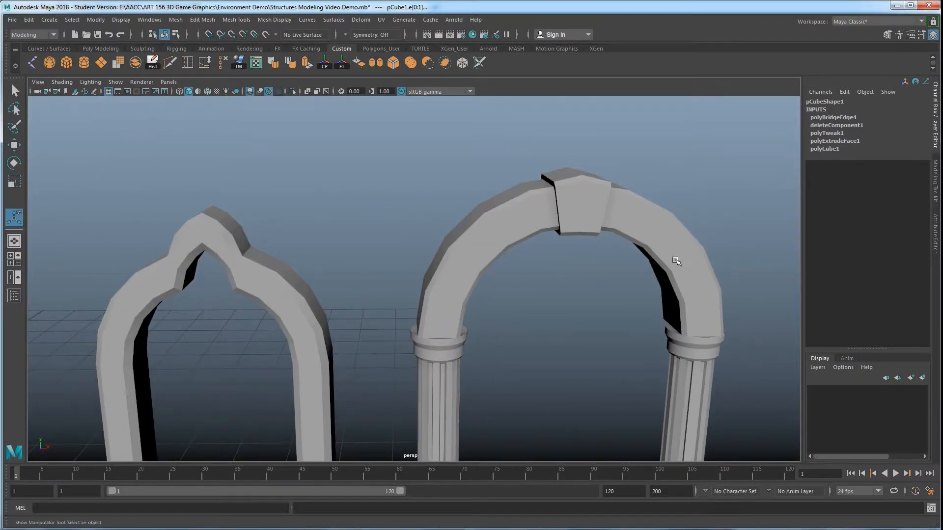
{"action": "left_click_drag", "start_coordinate": [674, 260], "coordinate": [604, 280], "text": "alt"}
{"action": "left_click_drag", "start_coordinate": [551, 211], "coordinate": [547, 172], "text": "alt"}
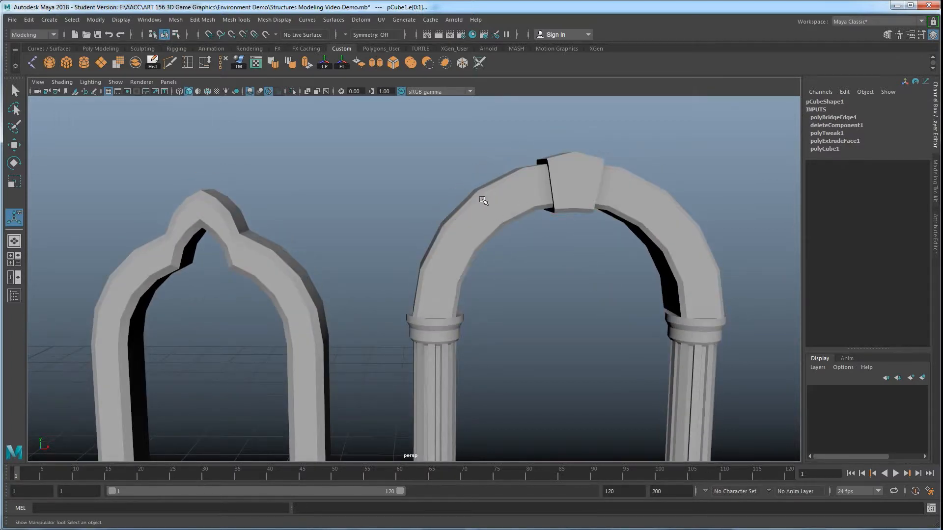
{"action": "scroll", "coordinate": [512, 210], "scroll_direction": "down", "scroll_amount": 2}
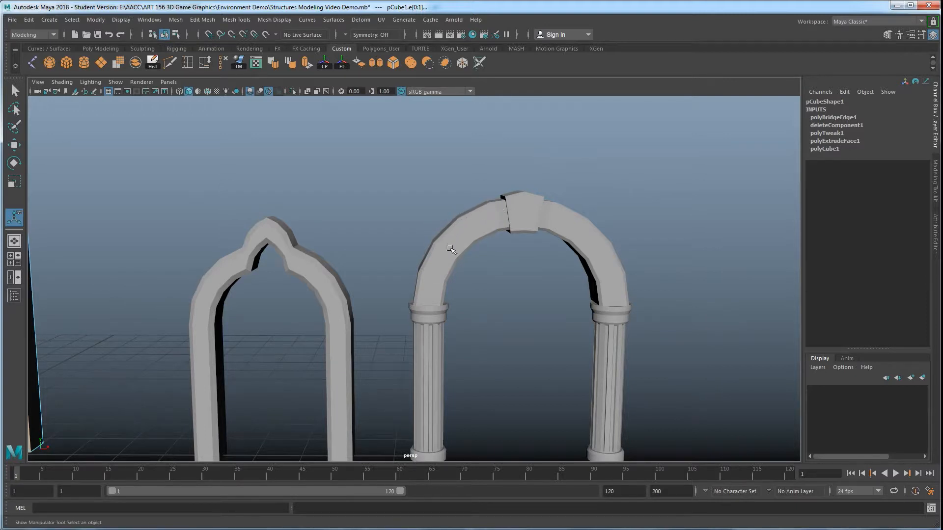
- Try creating a polygon cylinder at the origin
{"action": "key", "text": "w"}
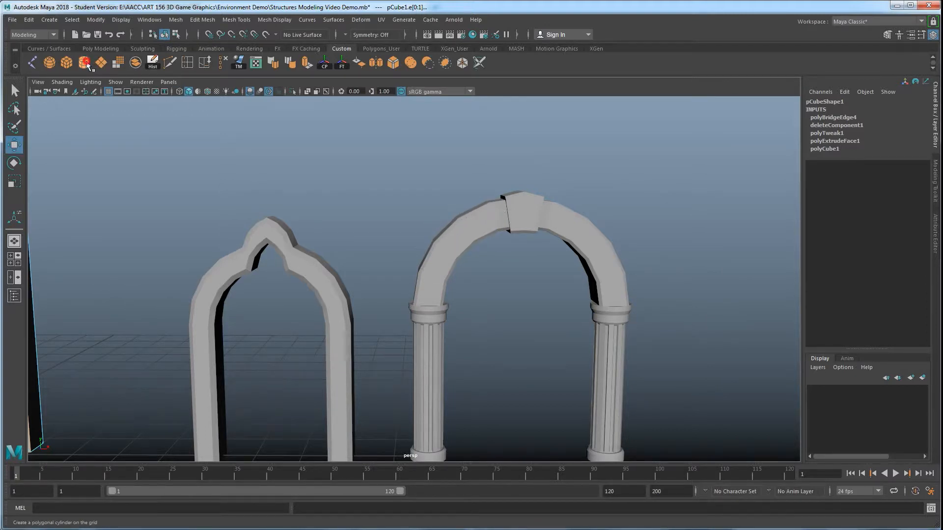
{"action": "left_click", "coordinate": [83, 63]}
{"action": "left_click", "coordinate": [824, 215]}
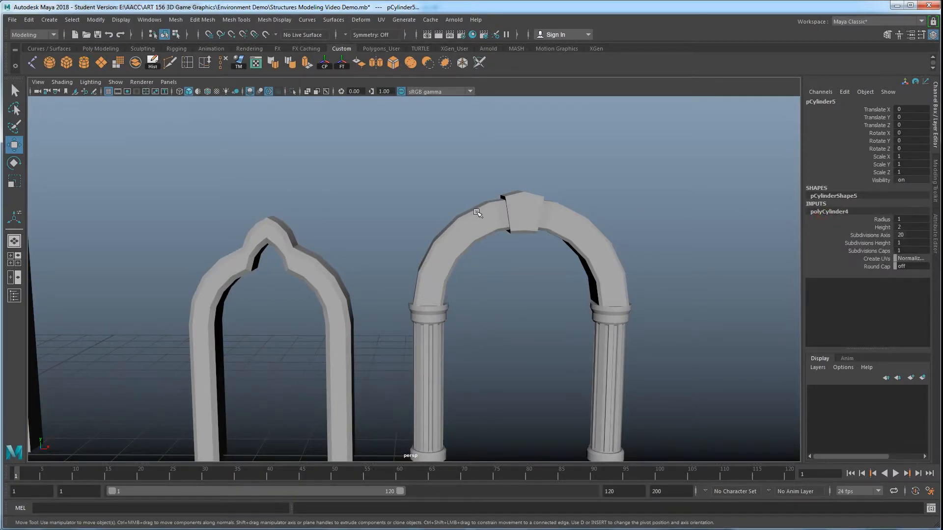
{"action": "right_click_drag", "start_coordinate": [511, 219], "coordinate": [295, 311], "text": "alt"}
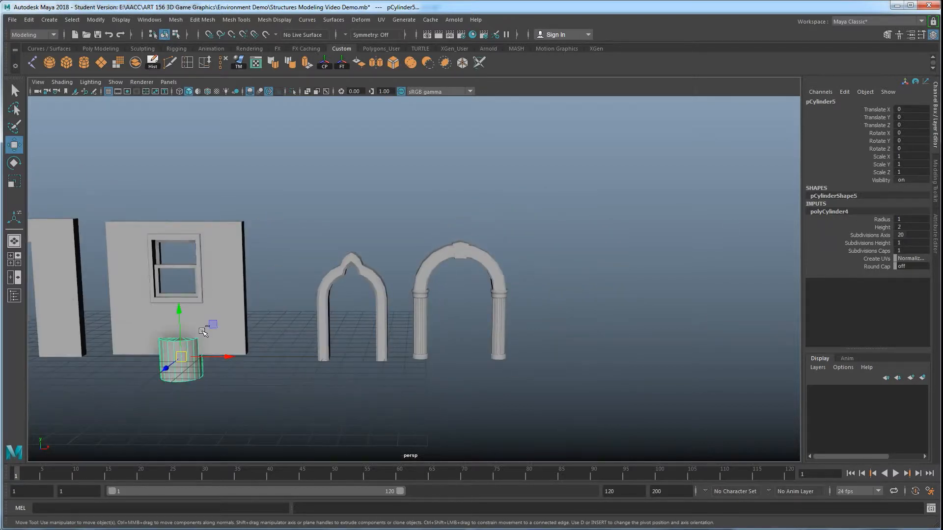
{"action": "key", "text": "ctrl+z"}
{"action": "key", "text": "ctrl+z"}
{"action": "key", "text": "ctrl+z"}
- Return to object mode and move the round arch's left column forward, out from under the arch
{"action": "right_click_drag", "start_coordinate": [240, 260], "coordinate": [435, 278]}
{"action": "left_click", "coordinate": [379, 202]}
{"action": "left_click", "coordinate": [385, 283]}
{"action": "left_click_drag", "start_coordinate": [404, 256], "coordinate": [428, 328], "text": "alt"}
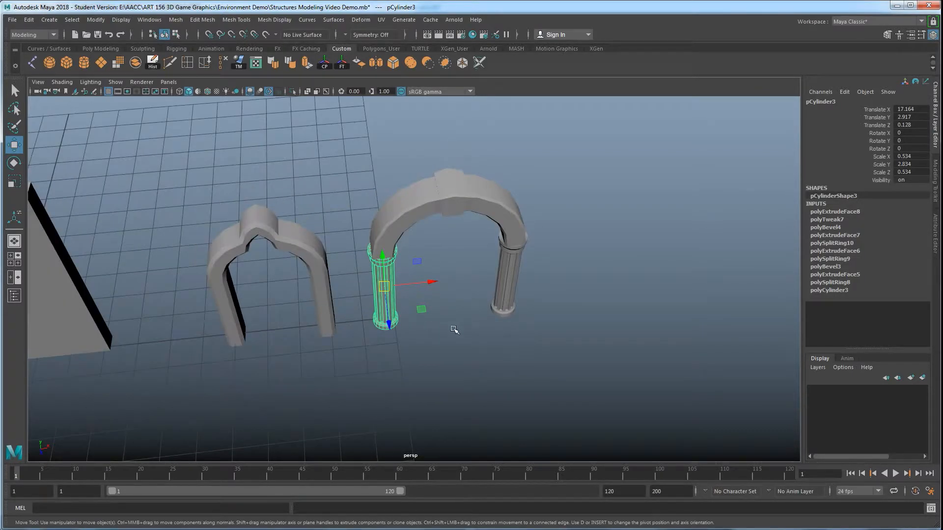
{"action": "left_click", "coordinate": [442, 292]}
{"action": "left_click_drag", "start_coordinate": [442, 291], "coordinate": [446, 290], "text": "alt"}
{"action": "left_click", "coordinate": [374, 251]}
{"action": "left_click_drag", "start_coordinate": [381, 257], "coordinate": [407, 287]}
- Move the round arch's right column forward, out from under the arch, and scale it up
{"action": "left_click", "coordinate": [511, 255]}
{"action": "left_click", "coordinate": [496, 255]}
{"action": "left_click_drag", "start_coordinate": [496, 255], "coordinate": [479, 288]}
{"action": "key", "text": "r"}
{"action": "left_click", "coordinate": [576, 325]}
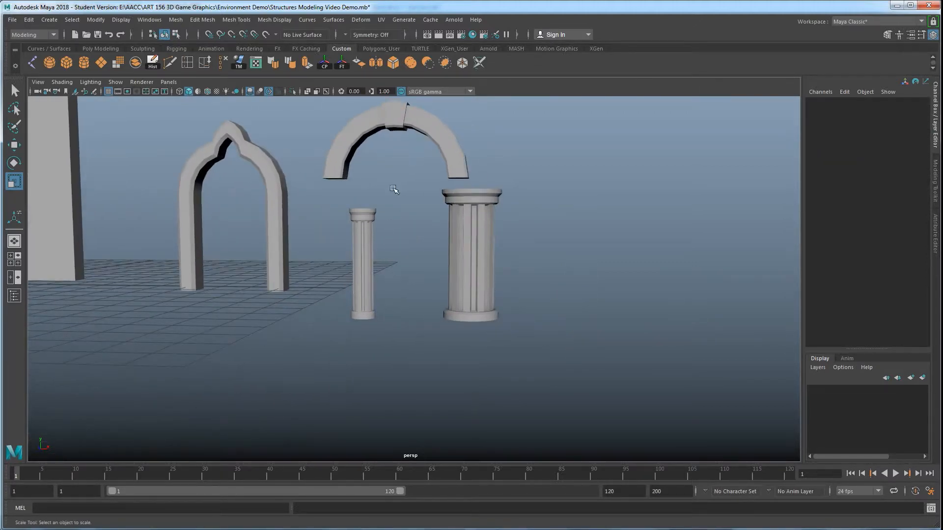
- Create a polygon cylinder, move it to 21.023 in X beside the columns and scale it to 2.926 in Y
{"action": "left_click", "coordinate": [85, 69]}
{"action": "left_click_drag", "start_coordinate": [122, 256], "coordinate": [614, 319], "text": "alt"}
{"action": "key", "text": "w"}
{"action": "key", "text": "f"}
{"action": "left_click_drag", "start_coordinate": [406, 291], "coordinate": [369, 282], "text": "alt"}
{"action": "key", "text": "r"}
{"action": "left_click_drag", "start_coordinate": [368, 213], "coordinate": [406, 300]}
{"action": "scroll", "coordinate": [361, 208], "scroll_direction": "down", "scroll_amount": 3}
{"action": "key", "text": "w"}
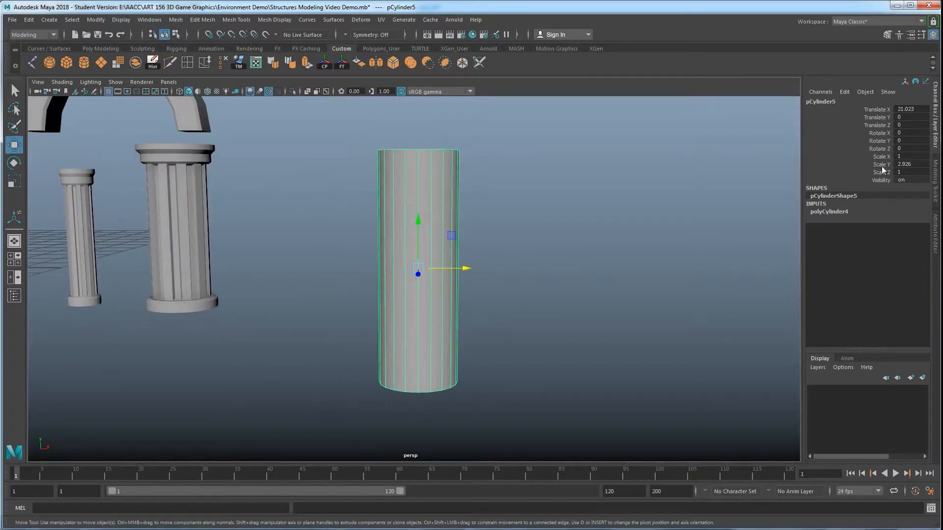
- Narrow the new cylinder by scaling it to 0.711 in X and Z
{"action": "left_click_drag", "start_coordinate": [519, 323], "coordinate": [514, 329], "text": "alt"}
{"action": "key", "text": "r"}
{"action": "mouse_move", "coordinate": [448, 328]}
{"action": "left_mouse_down", "text": "alt"}
{"action": "mouse_move", "coordinate": [439, 331]}
{"action": "mouse_move", "coordinate": [450, 332]}
{"action": "mouse_move", "coordinate": [452, 316]}
{"action": "left_mouse_up", "text": "alt"}
{"action": "left_click_drag", "start_coordinate": [448, 314], "coordinate": [445, 312]}
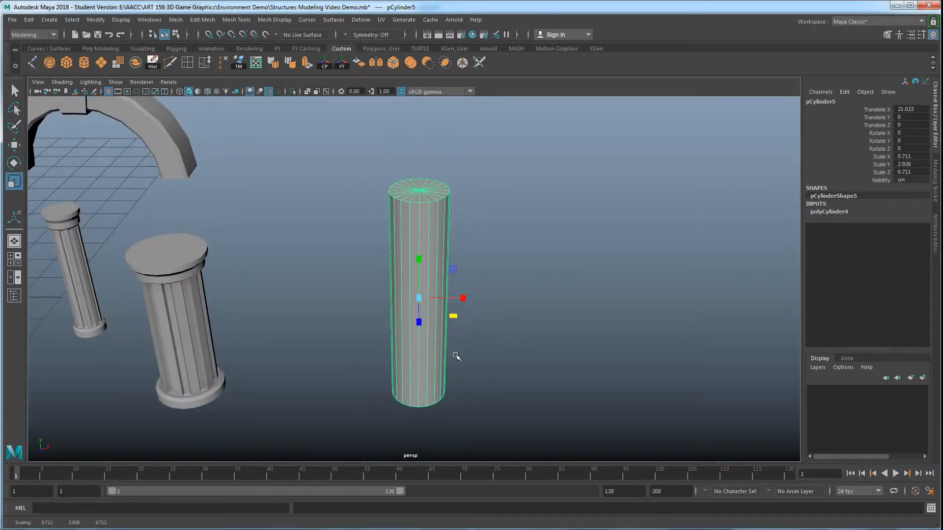
{"action": "left_click_drag", "start_coordinate": [457, 356], "coordinate": [461, 304], "text": "alt"}
{"action": "mouse_move", "coordinate": [405, 302]}
{"action": "left_mouse_down", "text": "alt"}
{"action": "mouse_move", "coordinate": [393, 253]}
{"action": "mouse_move", "coordinate": [416, 290]}
{"action": "left_mouse_up", "text": "alt"}
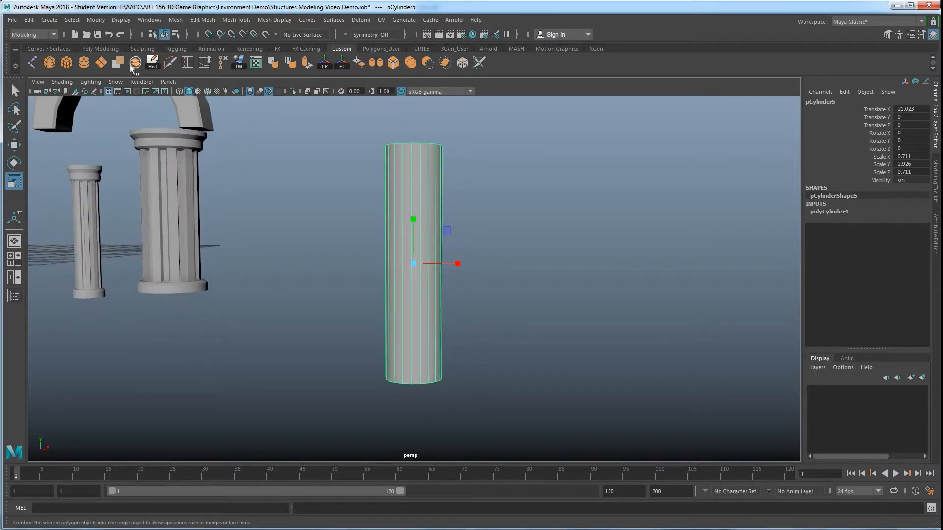
- Insert an edge loop around the cylinder just above its bottom end
{"action": "left_click", "coordinate": [187, 64]}
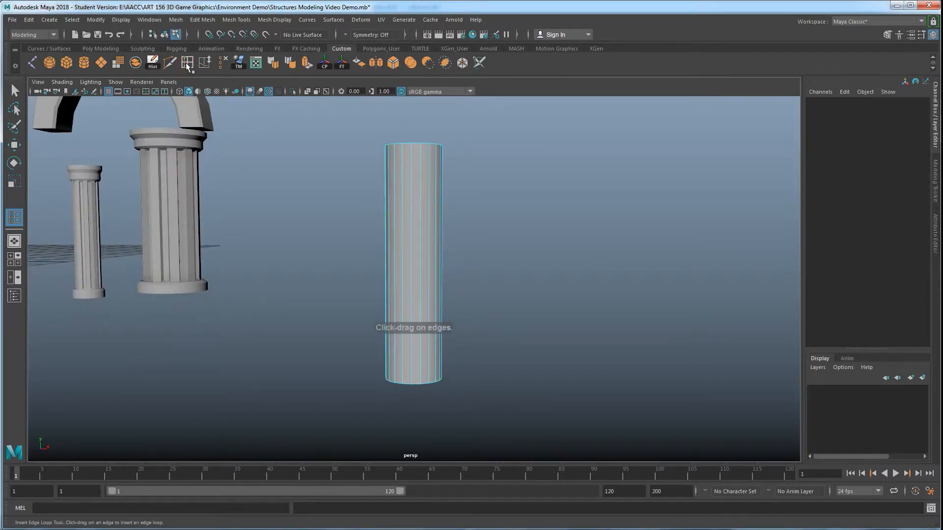
{"action": "left_click_drag", "start_coordinate": [420, 372], "coordinate": [442, 353]}
{"action": "scroll", "coordinate": [442, 346], "scroll_direction": "up", "scroll_amount": 3}
{"action": "middle_click_drag", "start_coordinate": [441, 353], "coordinate": [444, 337], "text": "alt"}
{"action": "key", "text": "w"}
- Extrude the ring of faces at the cylinder's bottom outward with a Local Translate Z of 0.15
{"action": "right_click_drag", "start_coordinate": [428, 275], "coordinate": [431, 297]}
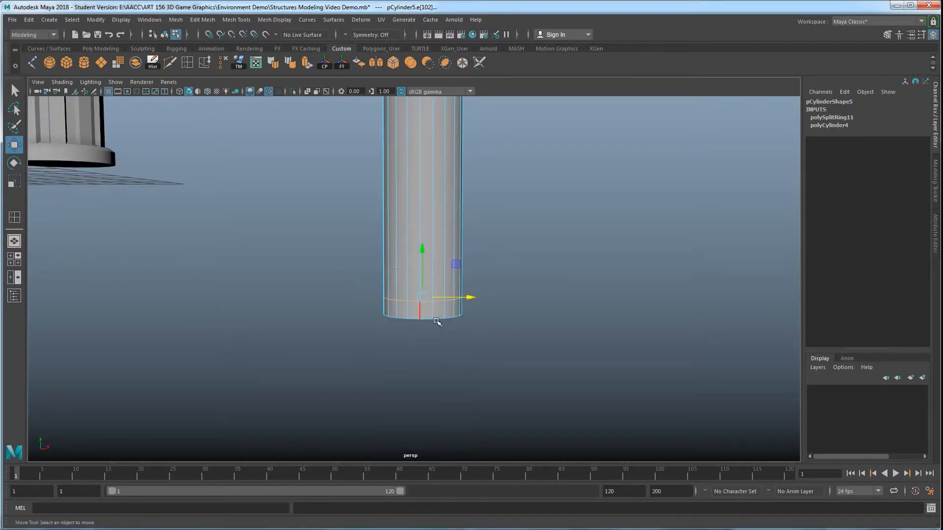
{"action": "left_click", "coordinate": [416, 317]}
{"action": "double_click", "coordinate": [414, 309], "text": "shift"}
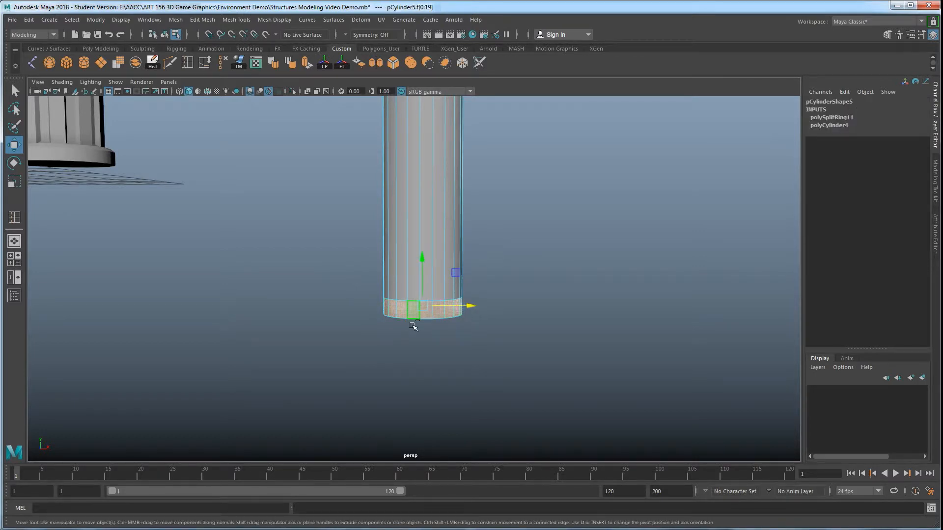
{"action": "key", "text": "ctrl+e"}
{"action": "left_click_drag", "start_coordinate": [432, 339], "coordinate": [499, 322], "text": "alt"}
- Bevel the upper outer edge loop of the column's base ring with a fraction of 0.5
{"action": "right_click", "coordinate": [447, 270]}
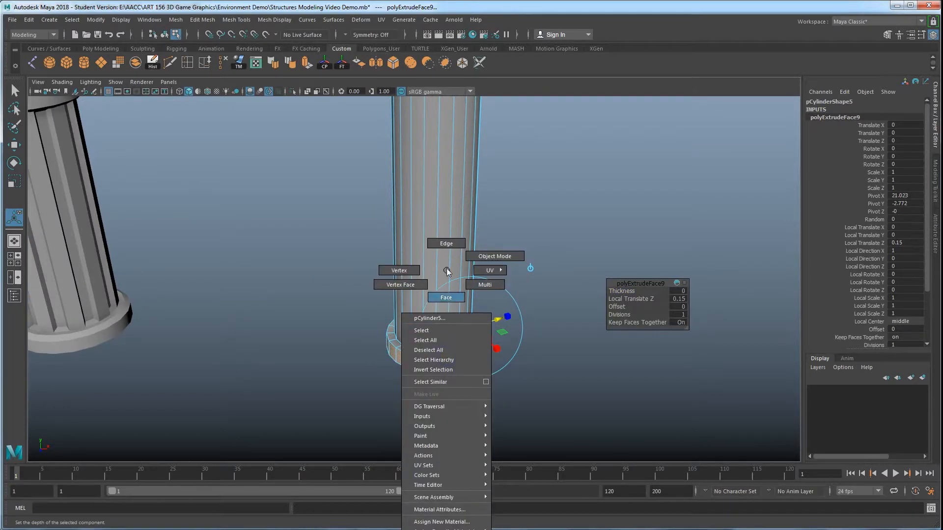
{"action": "left_click", "coordinate": [445, 243]}
{"action": "left_click", "coordinate": [456, 357]}
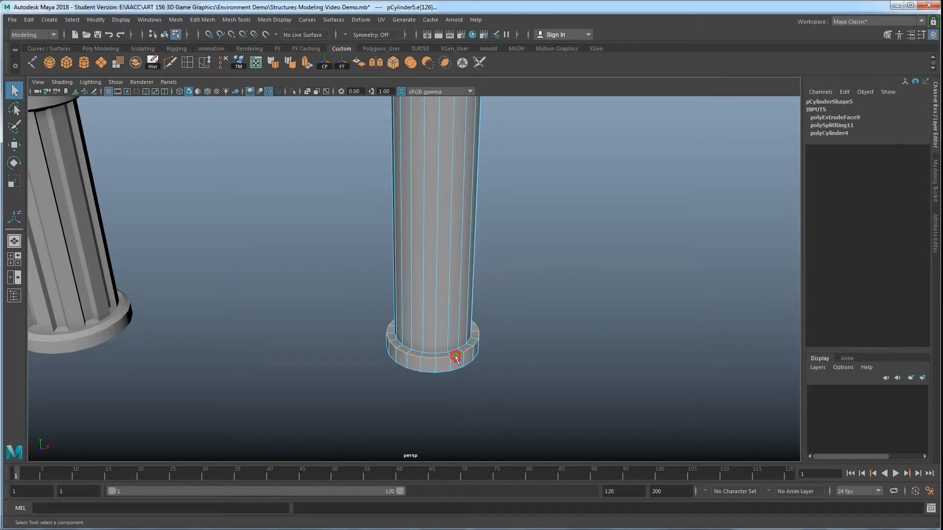
{"action": "right_click_drag", "start_coordinate": [467, 352], "coordinate": [503, 351], "text": "shift"}
{"action": "left_click_drag", "start_coordinate": [463, 369], "coordinate": [446, 326], "text": "alt"}
{"action": "left_click_drag", "start_coordinate": [466, 273], "coordinate": [465, 282], "text": "alt"}
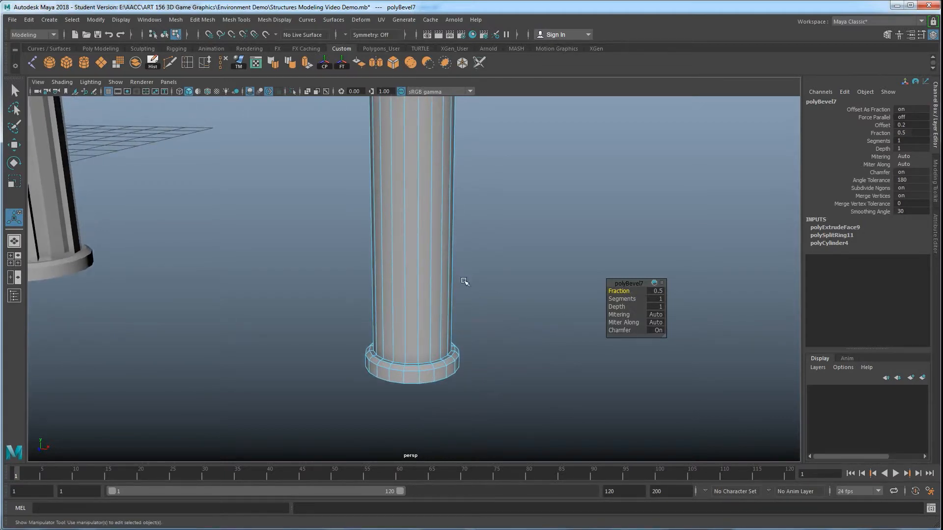
- Insert two edge loops around the cylinder near its top end, one just above the other
{"action": "scroll", "coordinate": [464, 282], "scroll_direction": "down", "scroll_amount": 2}
{"action": "middle_click_drag", "start_coordinate": [462, 242], "coordinate": [469, 351], "text": "alt"}
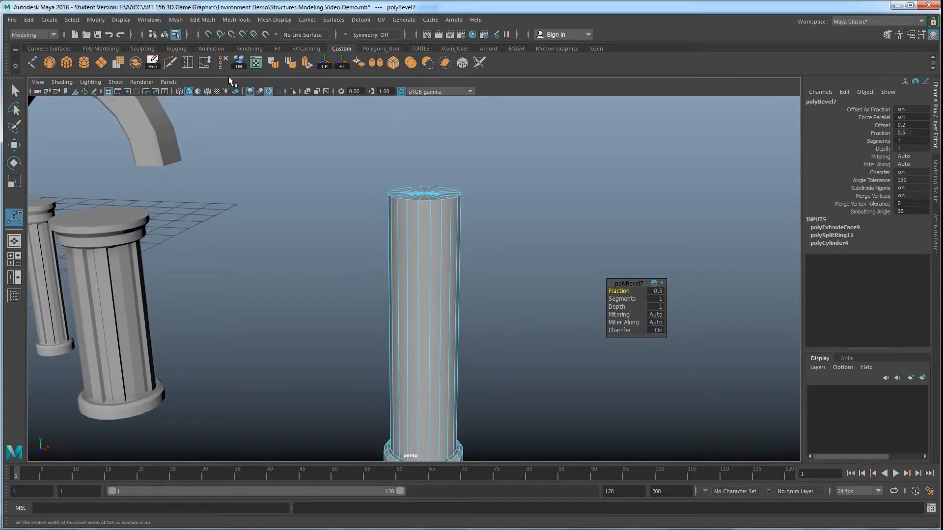
{"action": "left_click", "coordinate": [187, 62]}
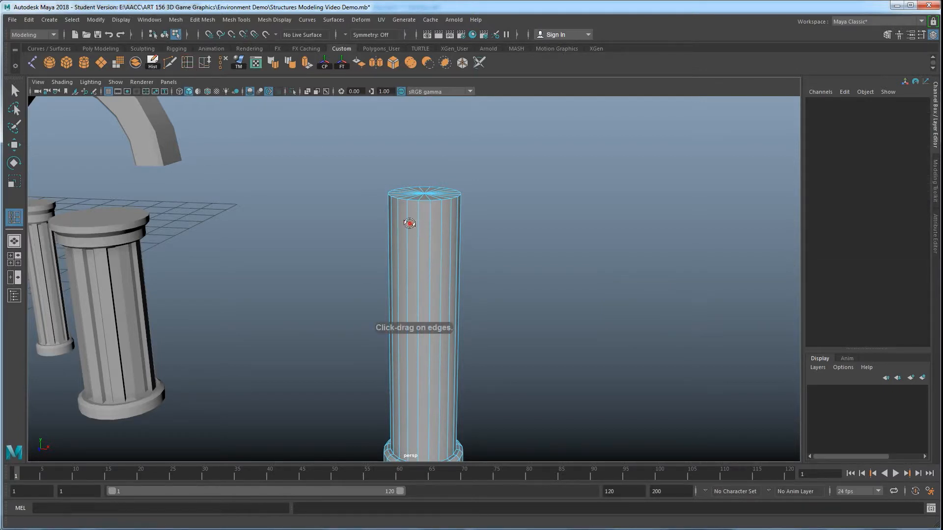
{"action": "left_click_drag", "start_coordinate": [421, 222], "coordinate": [425, 205], "text": "alt"}
{"action": "left_click", "coordinate": [423, 188]}
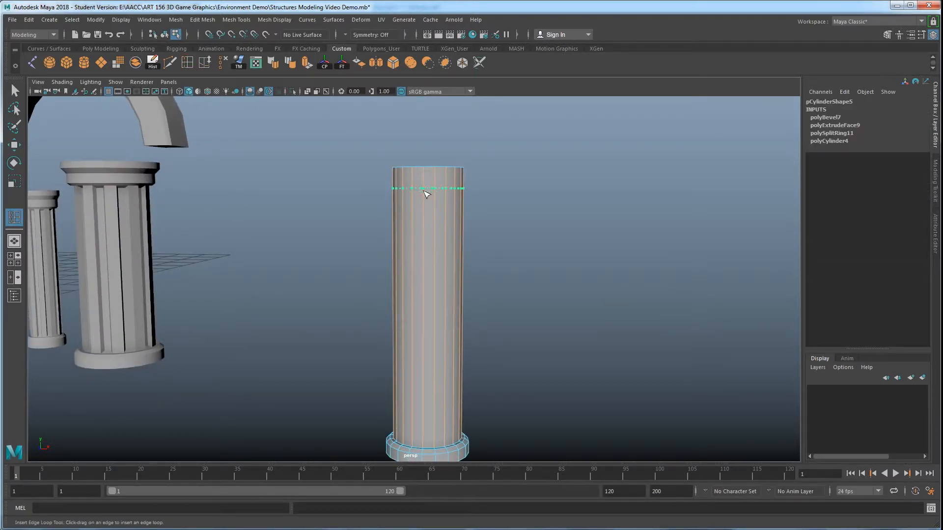
{"action": "left_click", "coordinate": [426, 196]}
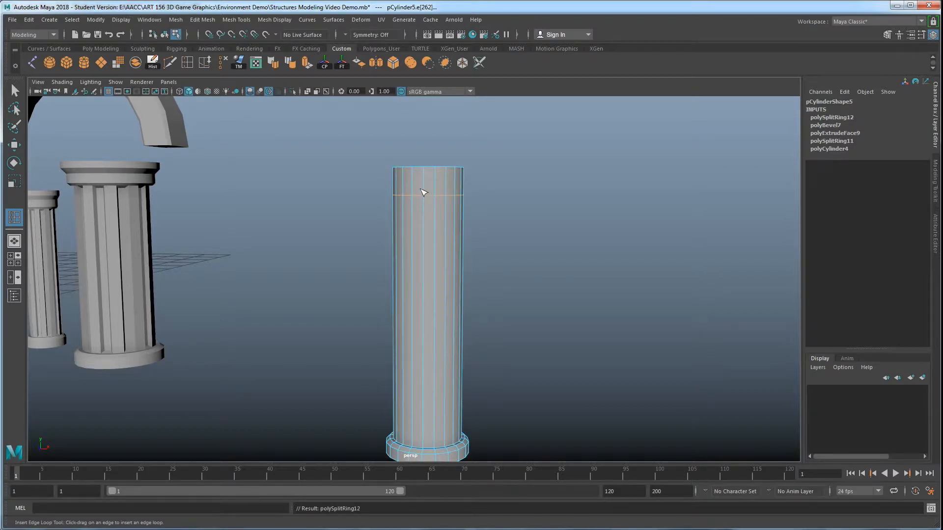
{"action": "left_click_drag", "start_coordinate": [425, 182], "coordinate": [426, 184]}
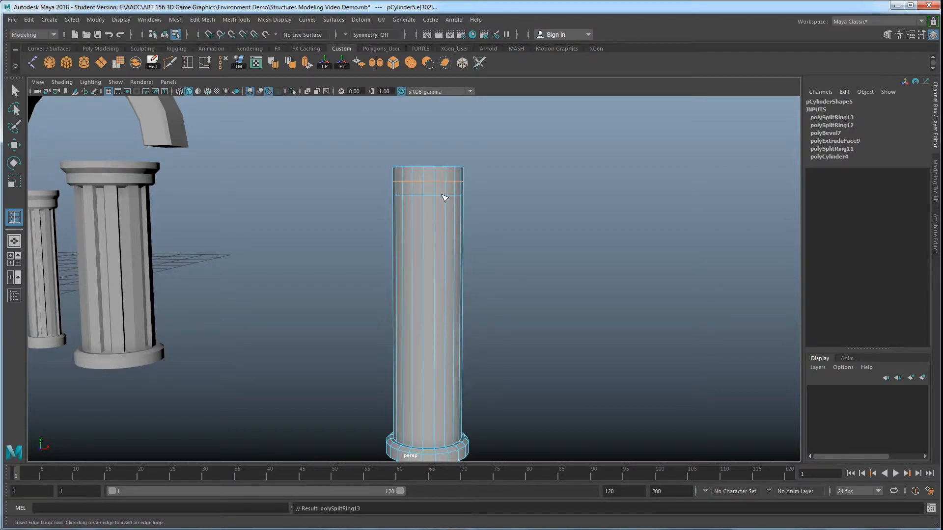
{"action": "key", "text": "w"}
- Extrude the two rings of faces at the column's top outward together with a Local Translate Z of 0.095
{"action": "right_click_drag", "start_coordinate": [441, 186], "coordinate": [441, 208]}
{"action": "scroll", "coordinate": [441, 208], "scroll_direction": "up", "scroll_amount": 2}
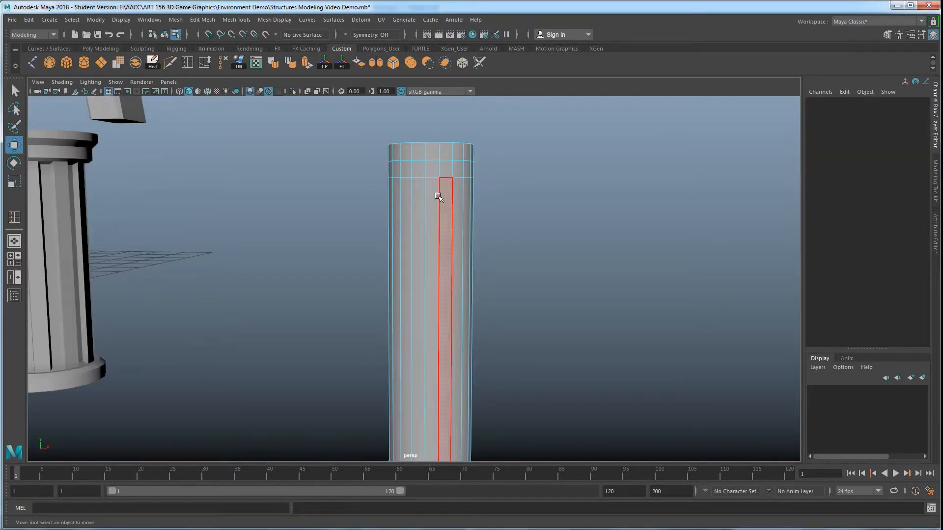
{"action": "left_click", "coordinate": [418, 168]}
{"action": "double_click", "coordinate": [413, 166], "text": "shift"}
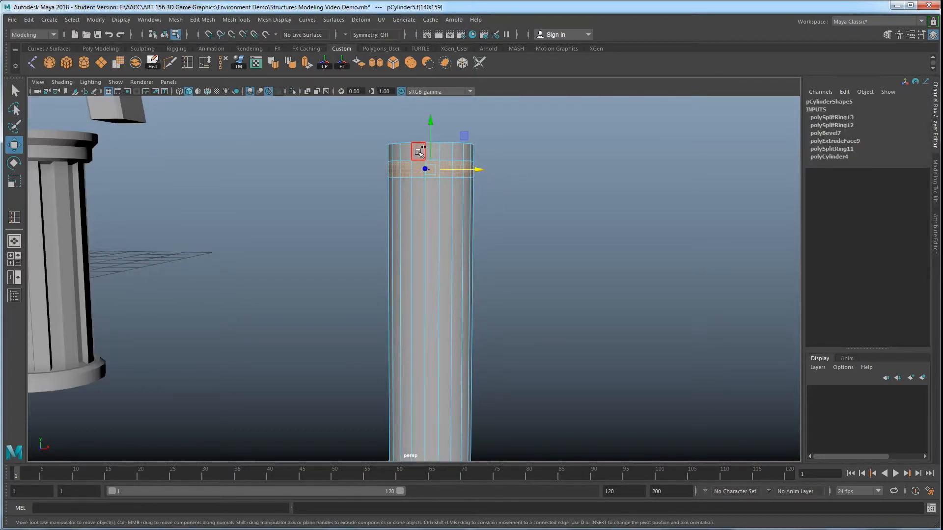
{"action": "double_click", "coordinate": [406, 150], "text": "shift"}
{"action": "mouse_move", "coordinate": [410, 177]}
{"action": "left_mouse_down", "text": "alt"}
{"action": "mouse_move", "coordinate": [427, 182]}
{"action": "mouse_move", "coordinate": [410, 180]}
{"action": "left_mouse_up", "text": "alt"}
{"action": "key", "text": "ctrl+e"}
{"action": "left_click_drag", "start_coordinate": [412, 181], "coordinate": [442, 283], "text": "alt"}
{"action": "left_click_drag", "start_coordinate": [442, 290], "coordinate": [444, 248], "text": "alt"}
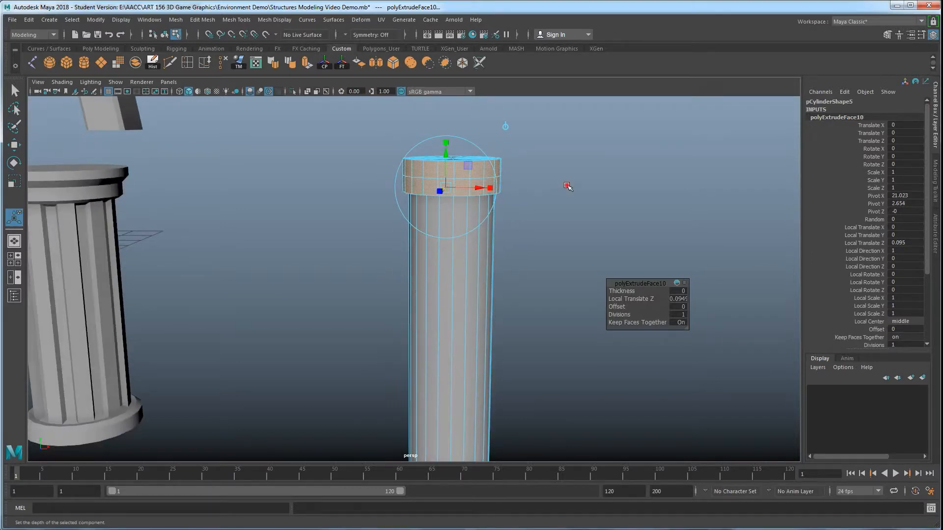
- Extrude only the uppermost ring of faces outward with a Local Translate Z of 0.086
{"action": "left_click", "coordinate": [567, 186]}
{"action": "double_click", "coordinate": [478, 168]}
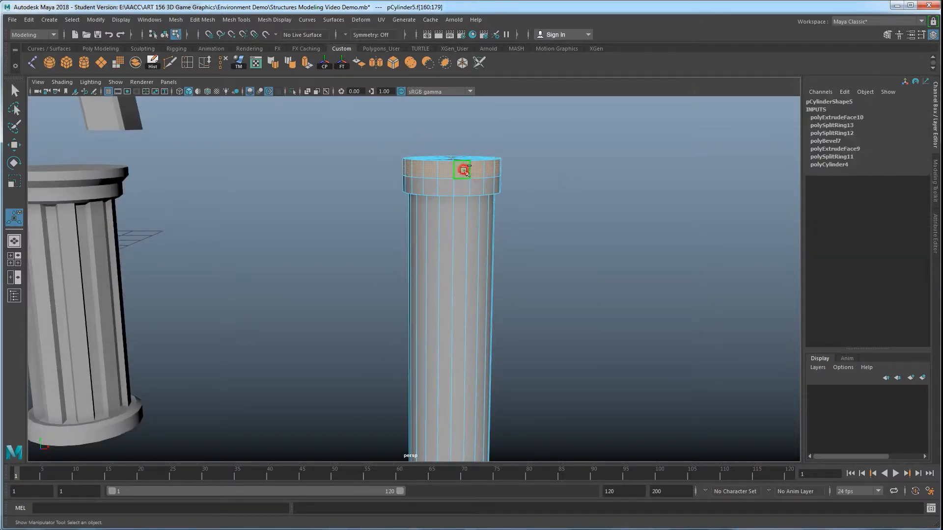
{"action": "key", "text": "ctrl+e"}
{"action": "left_click_drag", "start_coordinate": [467, 206], "coordinate": [515, 146], "text": "alt"}
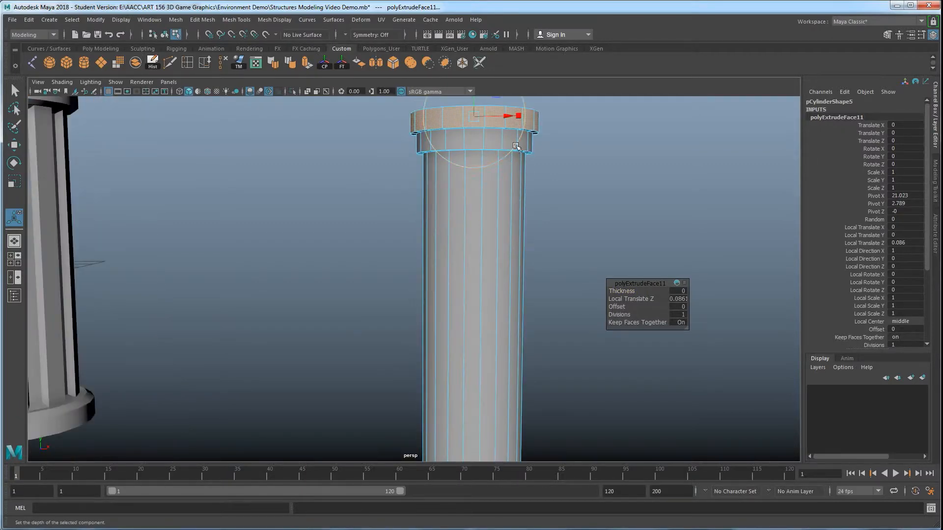
- Bevel the lower outer edge loop of the capital's lower ring with a fraction of 0.5
{"action": "mouse_move", "coordinate": [533, 145]}
{"action": "right_mouse_down"}
{"action": "mouse_move", "coordinate": [507, 146]}
{"action": "mouse_move", "coordinate": [551, 143]}
{"action": "right_mouse_up"}
{"action": "left_click", "coordinate": [507, 149]}
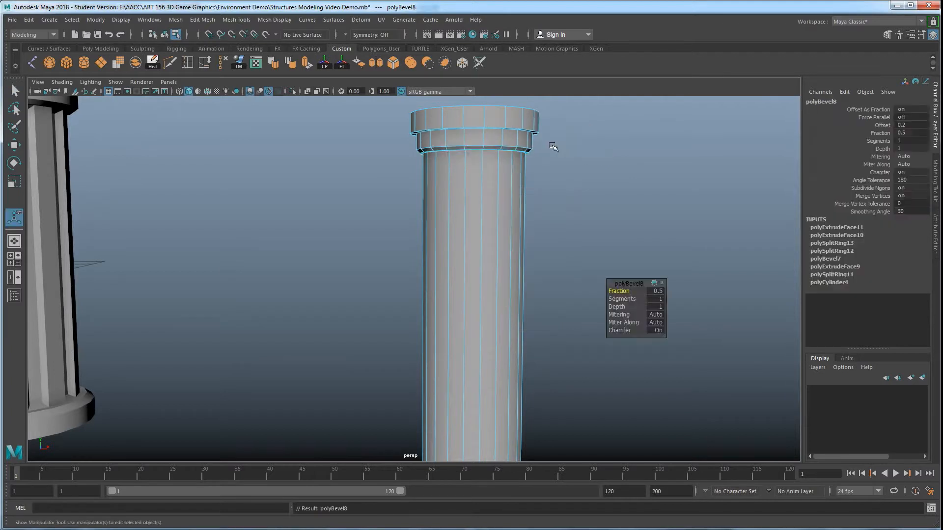
{"action": "left_click_drag", "start_coordinate": [532, 183], "coordinate": [491, 141], "text": "alt"}
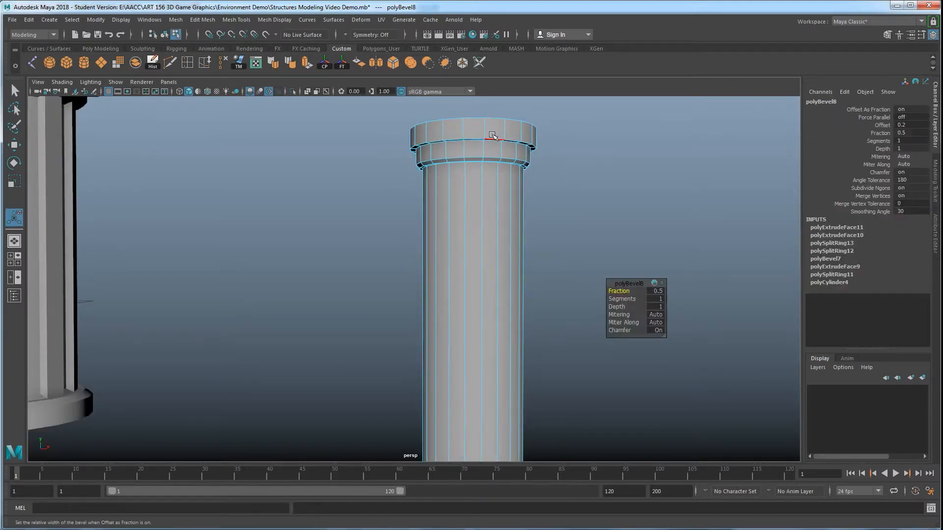
- Raise the lower edge loop of the capital's upper ring to form a slanted underside, and return to object mode
{"action": "left_click", "coordinate": [493, 135]}
{"action": "key", "text": "w"}
{"action": "left_click_drag", "start_coordinate": [473, 109], "coordinate": [472, 99]}
{"action": "right_click_drag", "start_coordinate": [507, 143], "coordinate": [546, 131]}
{"action": "left_click", "coordinate": [578, 196]}
{"action": "right_click_drag", "start_coordinate": [578, 196], "coordinate": [511, 265], "text": "alt"}
{"action": "middle_click_drag", "start_coordinate": [511, 277], "coordinate": [518, 215], "text": "alt"}
{"action": "left_click_drag", "start_coordinate": [519, 215], "coordinate": [495, 241], "text": "alt"}
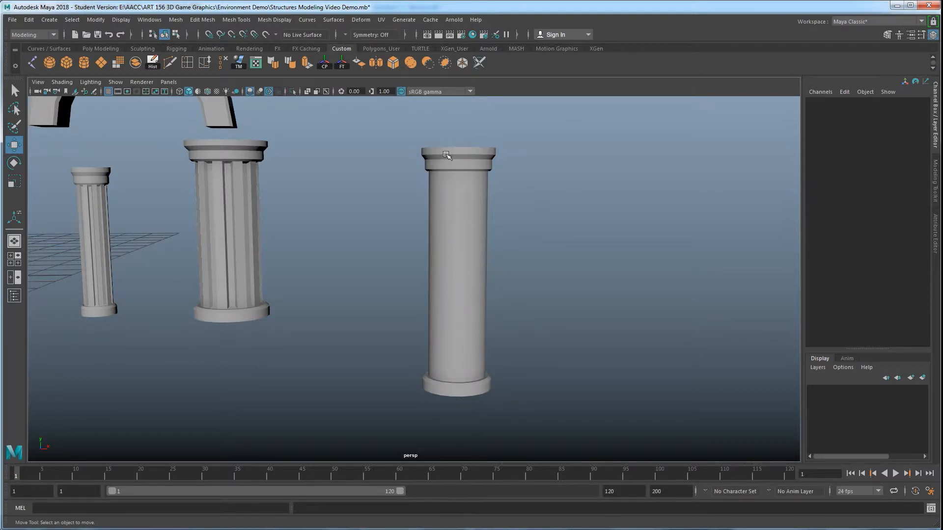
- Extrude every other face around the column shaft with Local Scale Y 0.979, narrow the faces and sink them inward as flutes
{"action": "left_click", "coordinate": [453, 198]}
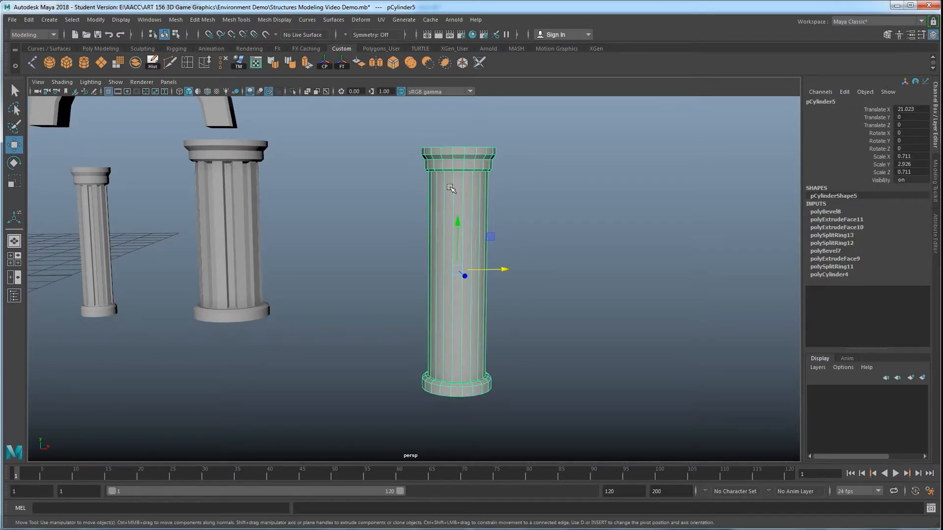
{"action": "scroll", "coordinate": [450, 187], "scroll_direction": "up", "scroll_amount": 5}
{"action": "middle_click_drag", "start_coordinate": [450, 188], "coordinate": [437, 235], "text": "alt"}
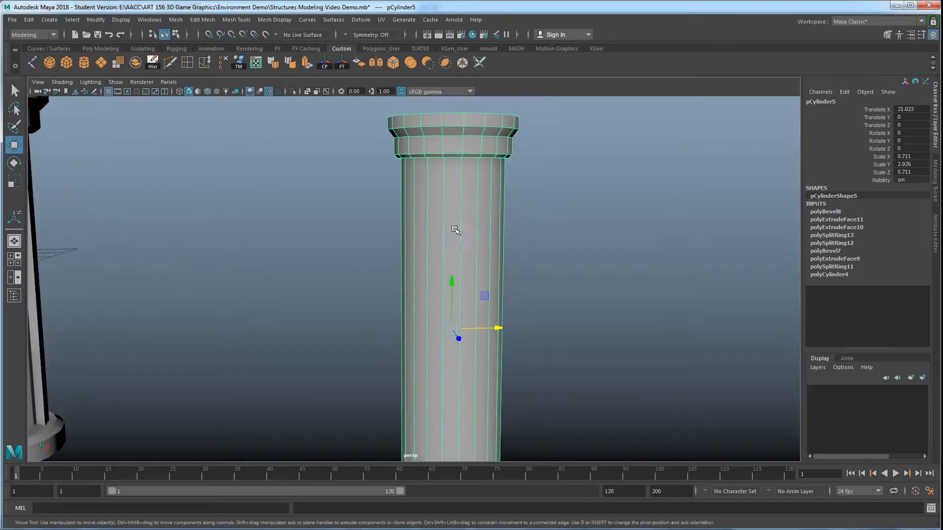
{"action": "right_click_drag", "start_coordinate": [450, 191], "coordinate": [451, 215]}
{"action": "left_click", "coordinate": [456, 196]}
{"action": "left_click_drag", "start_coordinate": [440, 229], "coordinate": [471, 229], "text": "alt"}
{"action": "left_click", "coordinate": [480, 215], "text": "shift"}
{"action": "left_click_drag", "start_coordinate": [440, 258], "coordinate": [525, 263], "text": "alt"}
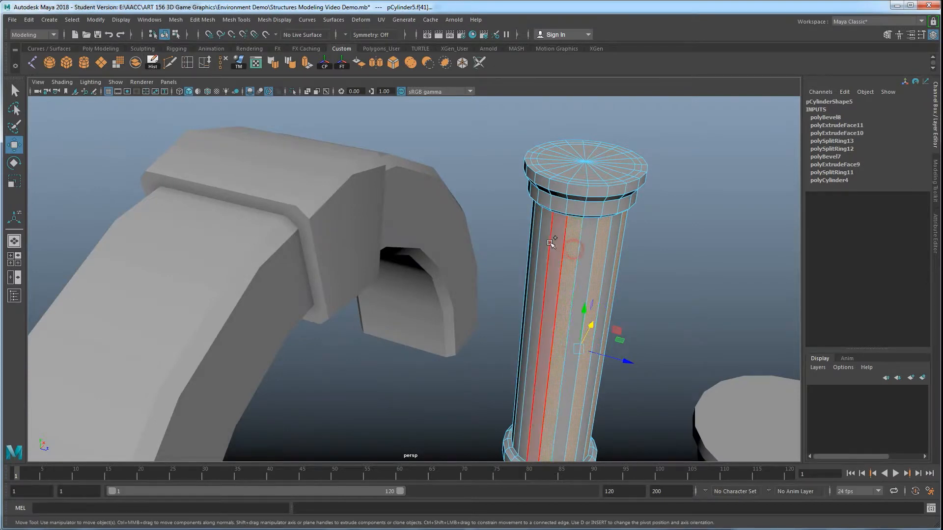
{"action": "left_click_drag", "start_coordinate": [448, 249], "coordinate": [527, 232], "text": "alt"}
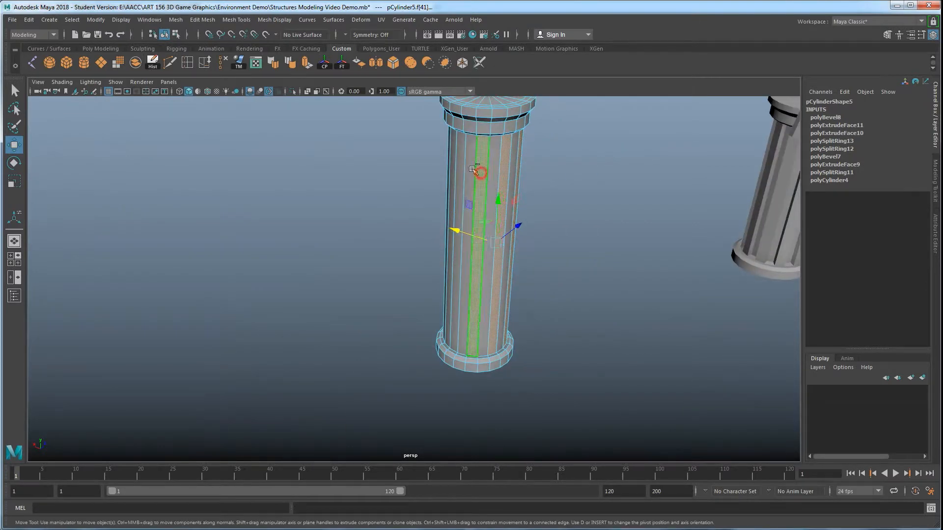
{"action": "left_click_drag", "start_coordinate": [391, 222], "coordinate": [437, 208], "text": "alt"}
{"action": "middle_click_drag", "start_coordinate": [328, 240], "coordinate": [402, 229], "text": "alt"}
{"action": "left_click", "coordinate": [385, 204], "text": "shift"}
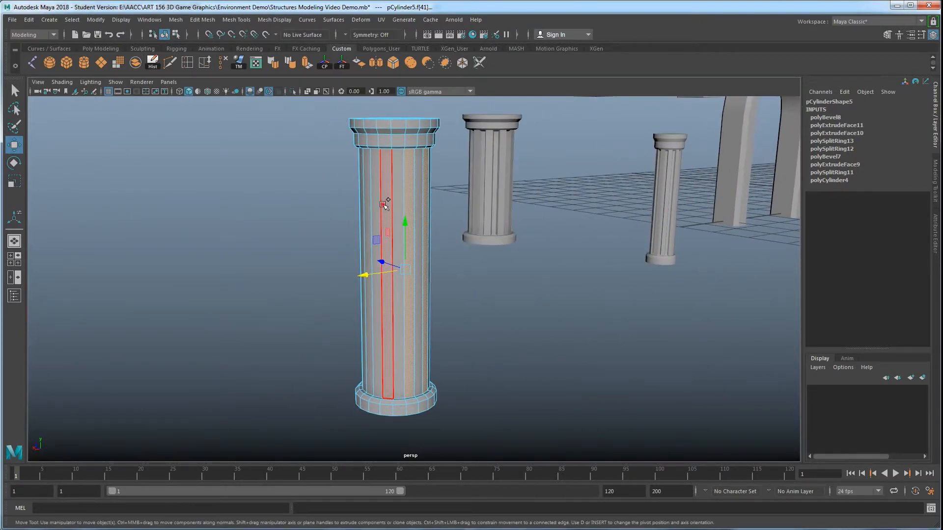
{"action": "left_click", "coordinate": [366, 205], "text": "shift"}
{"action": "left_click_drag", "start_coordinate": [324, 245], "coordinate": [383, 259], "text": "alt"}
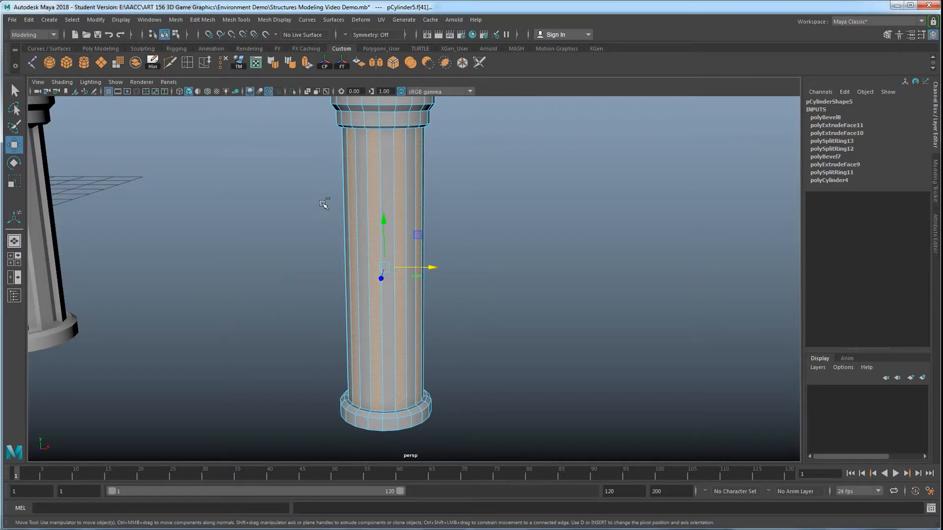
{"action": "key", "text": "ctrl+e"}
{"action": "left_click_drag", "start_coordinate": [329, 221], "coordinate": [420, 270], "text": "alt"}
{"action": "middle_click_drag", "start_coordinate": [442, 301], "coordinate": [457, 287], "text": "alt"}
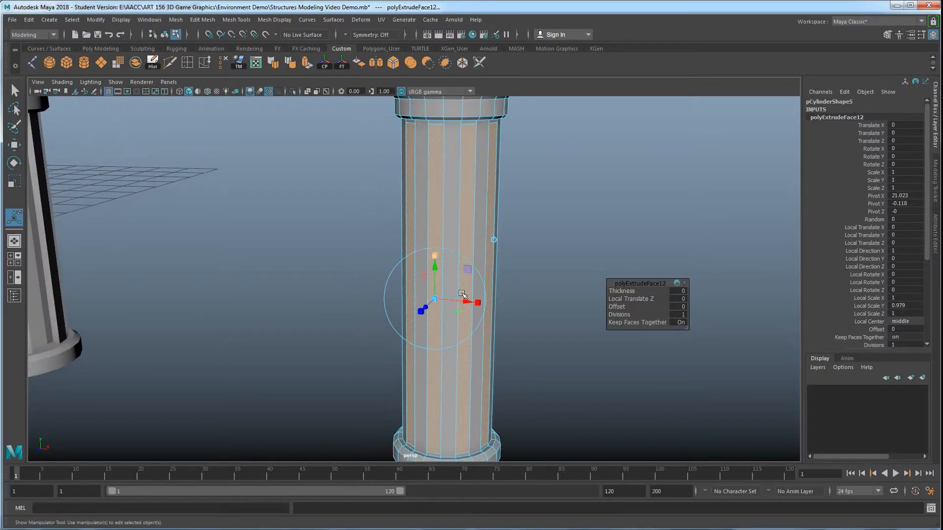
{"action": "left_click_drag", "start_coordinate": [478, 303], "coordinate": [429, 299]}
{"action": "left_click_drag", "start_coordinate": [384, 252], "coordinate": [410, 312], "text": "alt"}
{"action": "right_click_drag", "start_coordinate": [479, 192], "coordinate": [510, 174]}
{"action": "left_click", "coordinate": [588, 206]}
{"action": "scroll", "coordinate": [452, 294], "scroll_direction": "down", "scroll_amount": 5}
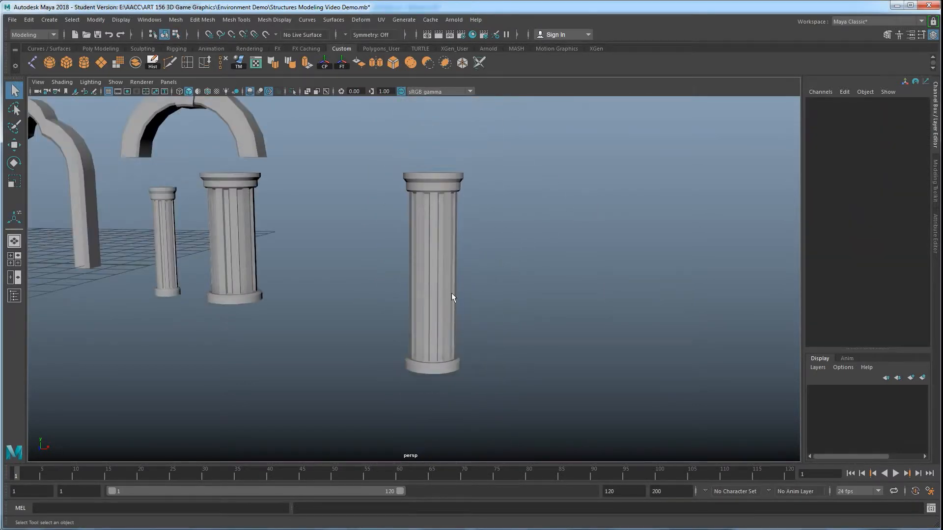
- Delete the new fluted column's construction history and freeze its transformations
{"action": "left_click_drag", "start_coordinate": [417, 260], "coordinate": [371, 282], "text": "alt"}
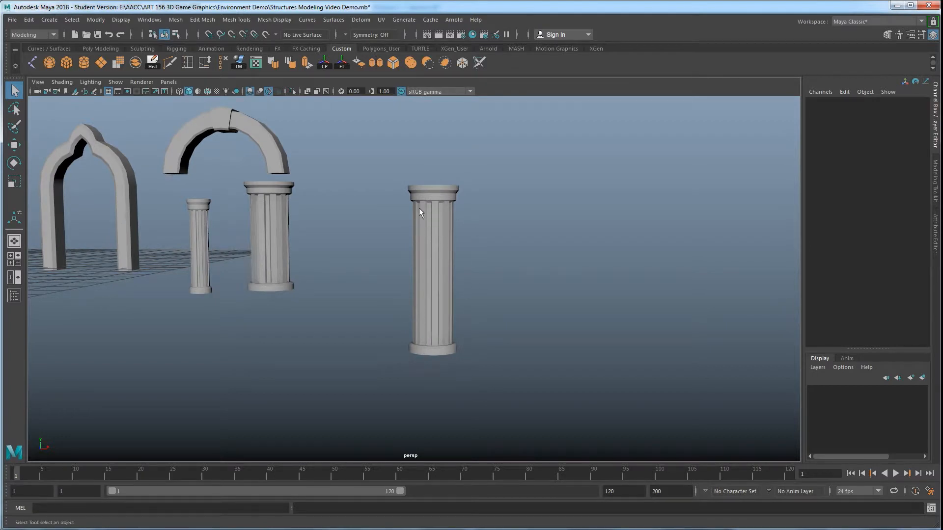
{"action": "right_click_drag", "start_coordinate": [419, 208], "coordinate": [475, 307], "text": "alt"}
{"action": "left_click_drag", "start_coordinate": [475, 306], "coordinate": [483, 336], "text": "alt"}
{"action": "scroll", "coordinate": [465, 315], "scroll_direction": "down", "scroll_amount": 3}
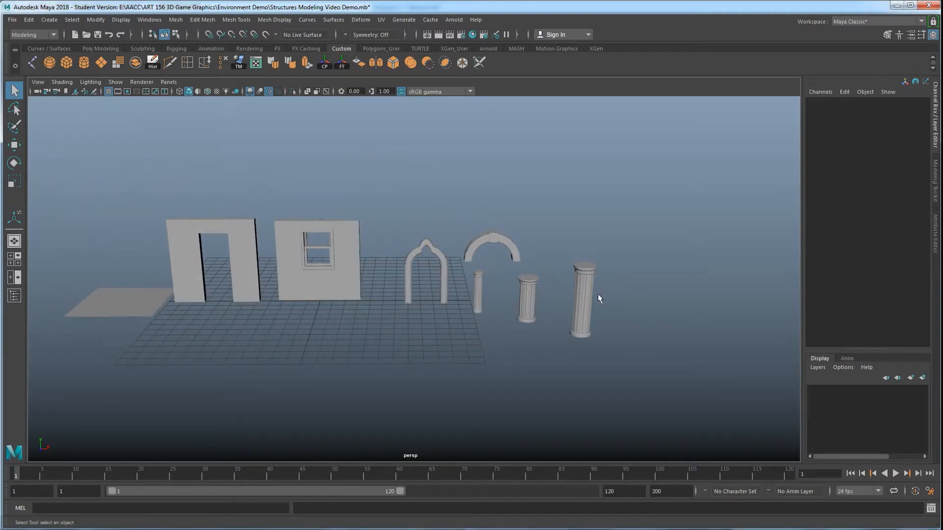
{"action": "left_click", "coordinate": [581, 299]}
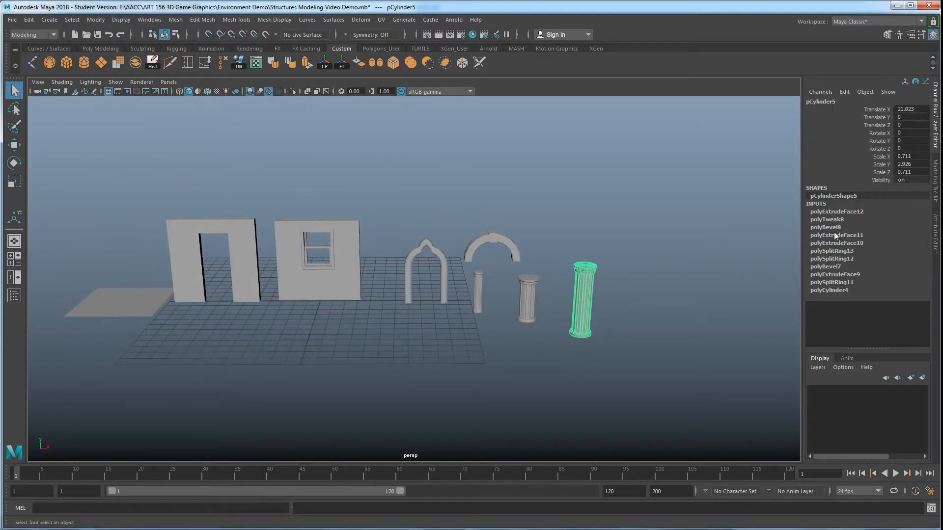
{"action": "left_click", "coordinate": [29, 19]}
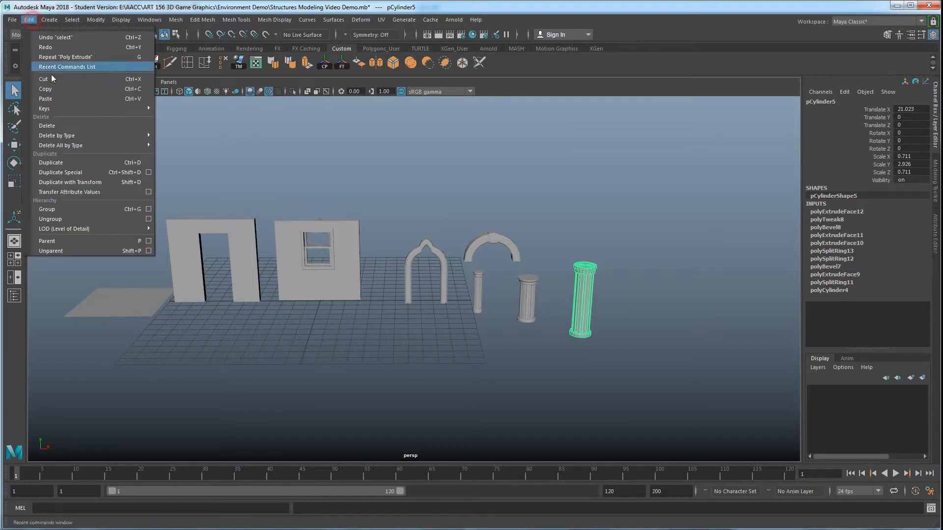
{"action": "mouse_move", "coordinate": [143, 136]}
{"action": "left_click", "coordinate": [176, 144]}
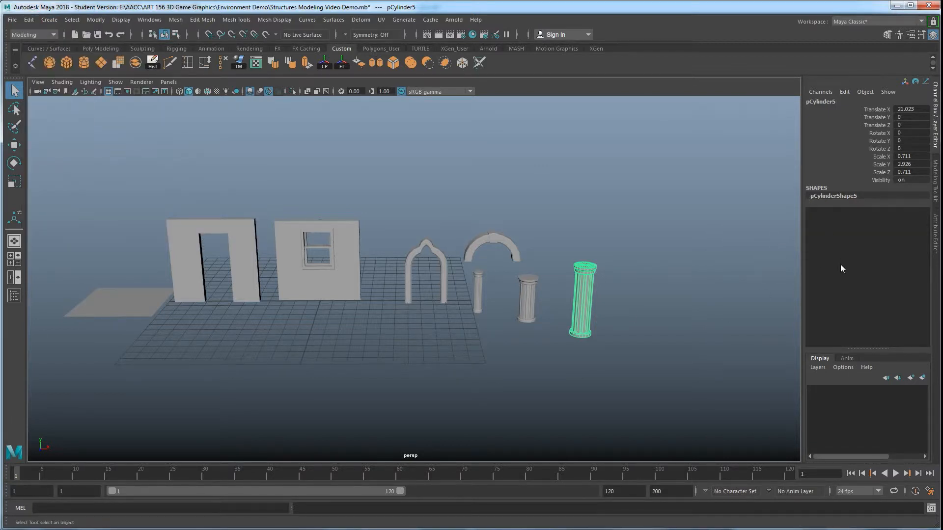
{"action": "left_click", "coordinate": [87, 20]}
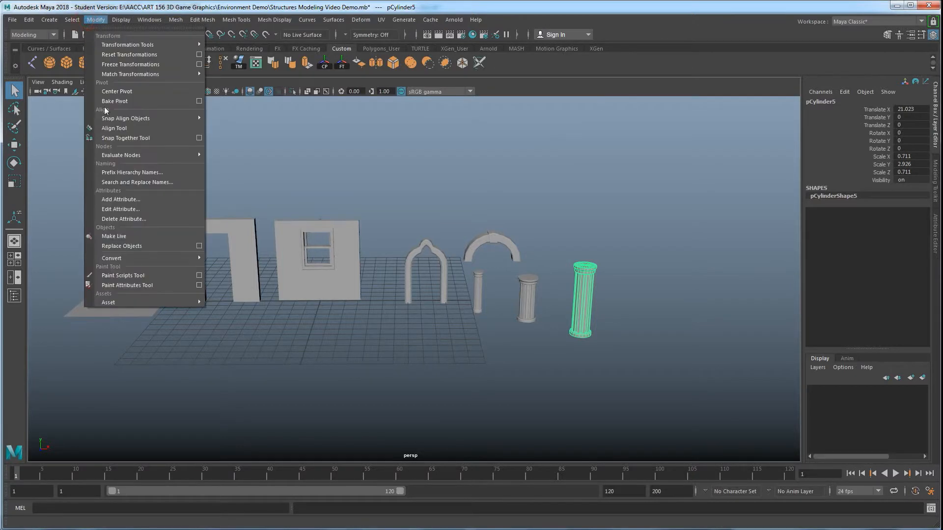
{"action": "left_click", "coordinate": [122, 65]}
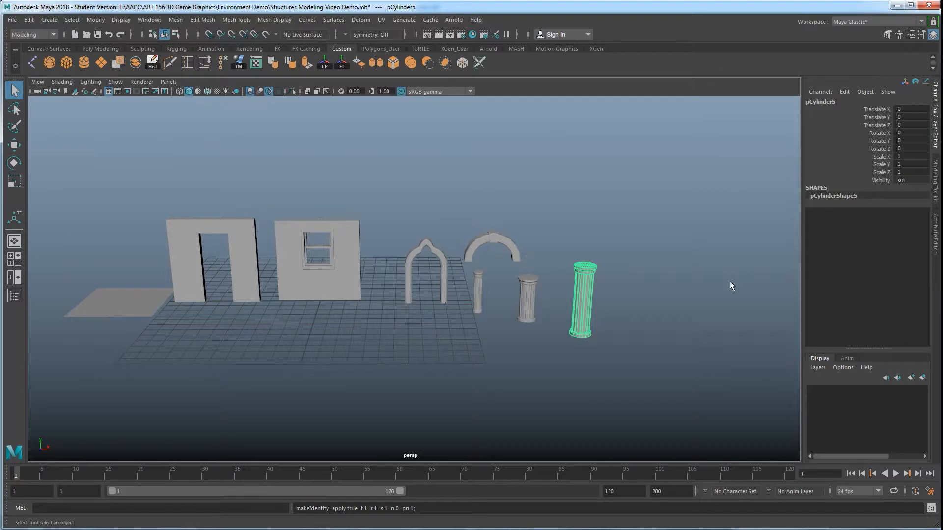
- Rename the finished column to Pillar
{"action": "middle_click_drag", "start_coordinate": [732, 281], "coordinate": [662, 268], "text": "alt"}
{"action": "double_click", "coordinate": [819, 101]}
{"action": "type", "text": "Pillar"}
{"action": "key", "text": "Return"}
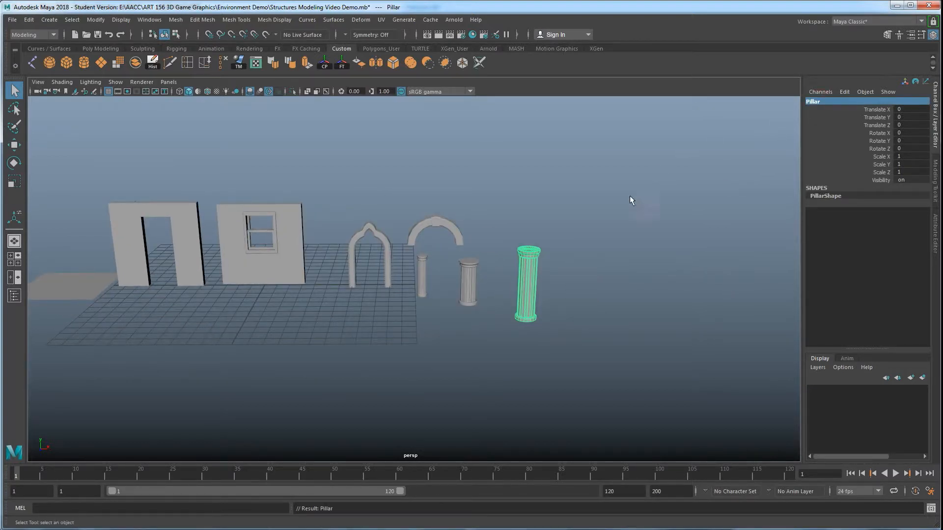
- Switch to the Maya window with the Basic Castle Room scene and set Translate X, Y and Z of all pieces to 0
{"action": "middle_click_drag", "start_coordinate": [558, 270], "coordinate": [608, 284], "text": "alt"}
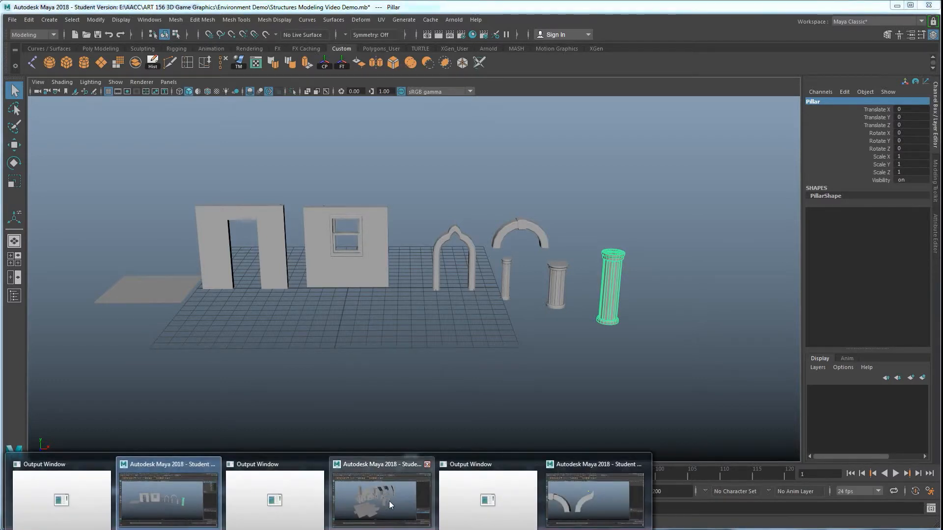
{"action": "left_click", "coordinate": [389, 501]}
{"action": "left_click_drag", "start_coordinate": [401, 219], "coordinate": [379, 275], "text": "alt"}
{"action": "scroll", "coordinate": [376, 273], "scroll_direction": "down", "scroll_amount": 3}
{"action": "scroll", "coordinate": [415, 314], "scroll_direction": "down", "scroll_amount": 3}
{"action": "left_click_drag", "start_coordinate": [428, 329], "coordinate": [432, 289], "text": "alt"}
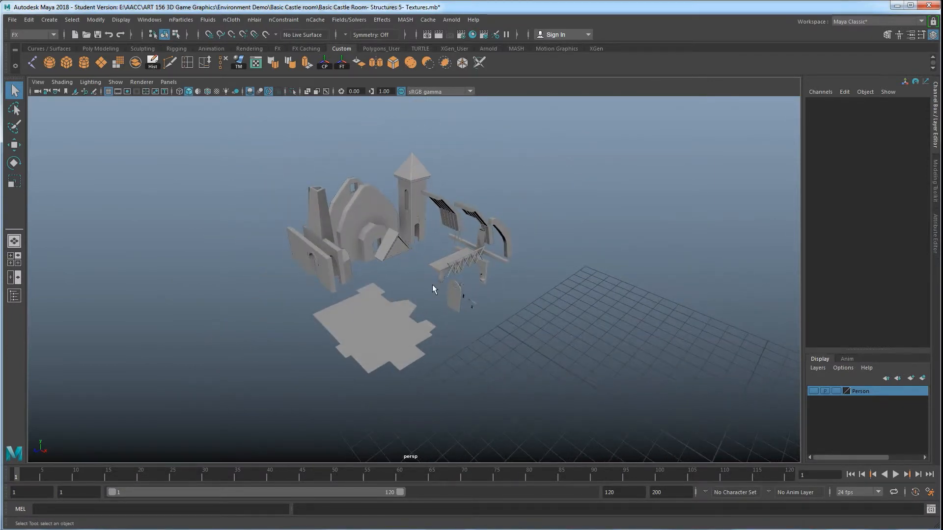
{"action": "left_click_drag", "start_coordinate": [256, 133], "coordinate": [611, 377]}
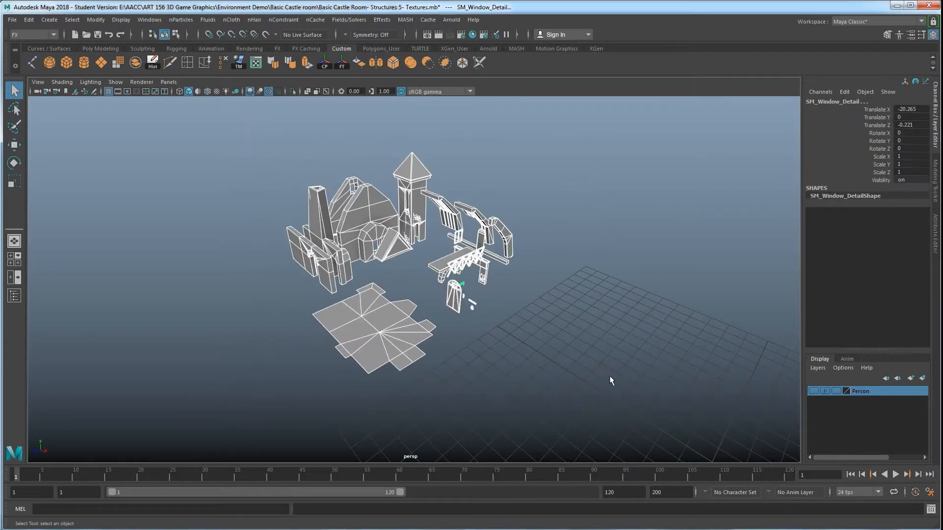
{"action": "left_click_drag", "start_coordinate": [899, 105], "coordinate": [905, 124]}
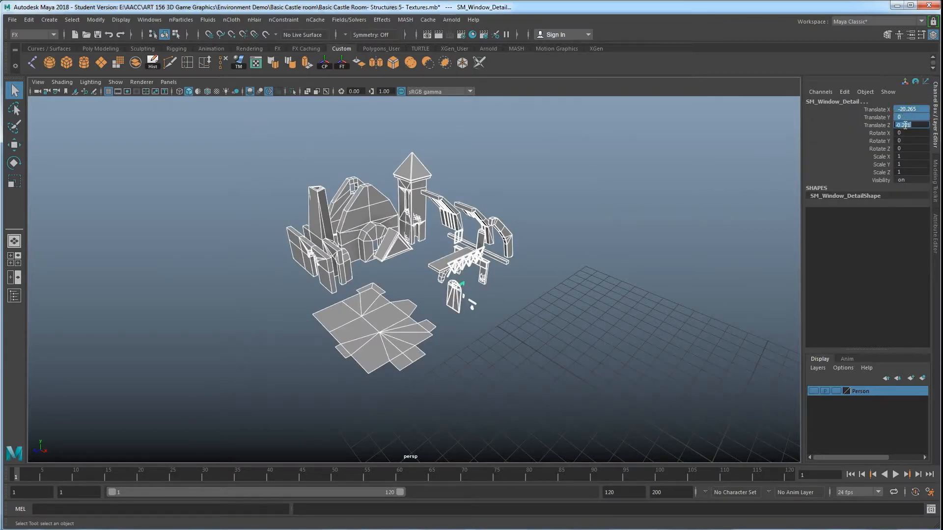
{"action": "type", "text": "0"}
{"action": "key", "text": "Return"}
- Inspect the assembled castle room from above and select its ceiling section
{"action": "mouse_move", "coordinate": [727, 388]}
{"action": "middle_mouse_down", "text": "alt"}
{"action": "mouse_move", "coordinate": [532, 255]}
{"action": "mouse_move", "coordinate": [547, 289]}
{"action": "middle_mouse_up", "text": "alt"}
{"action": "left_click", "coordinate": [653, 240]}
{"action": "mouse_move", "coordinate": [652, 240]}
{"action": "left_mouse_down", "text": "alt"}
{"action": "mouse_move", "coordinate": [494, 300]}
{"action": "mouse_move", "coordinate": [528, 305]}
{"action": "mouse_move", "coordinate": [564, 272]}
{"action": "left_mouse_up", "text": "alt"}
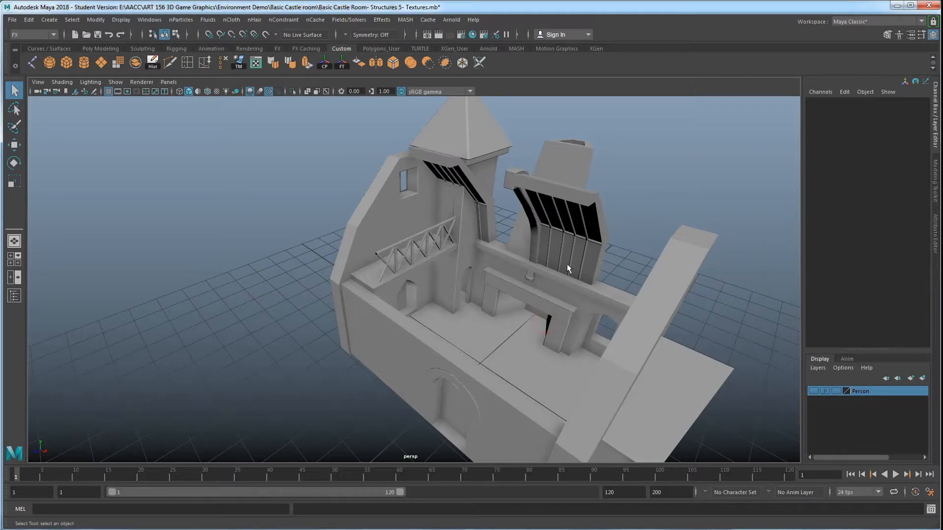
{"action": "left_click", "coordinate": [584, 251]}
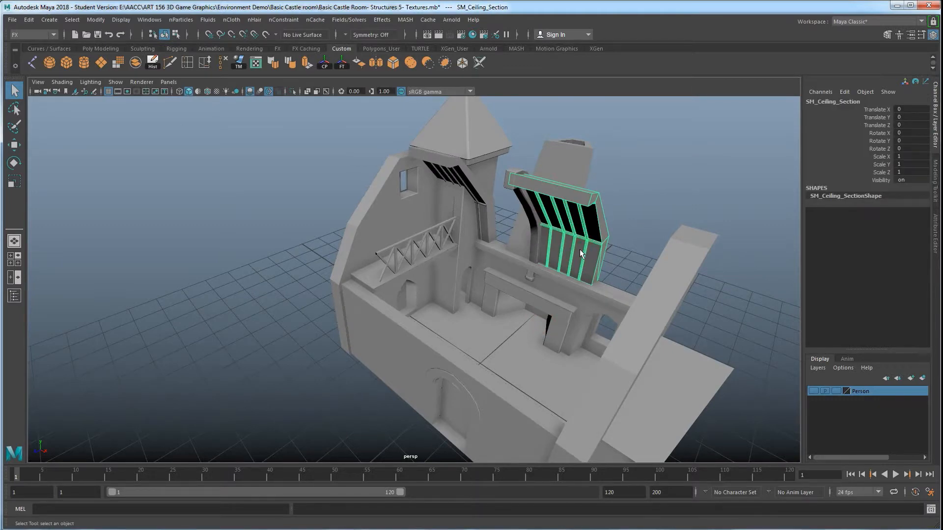
- Duplicate the ceiling section and timber rafter and slide the copies farther along the castle room's roofline
{"action": "key", "text": "ctrl+d"}
{"action": "key", "text": "w"}
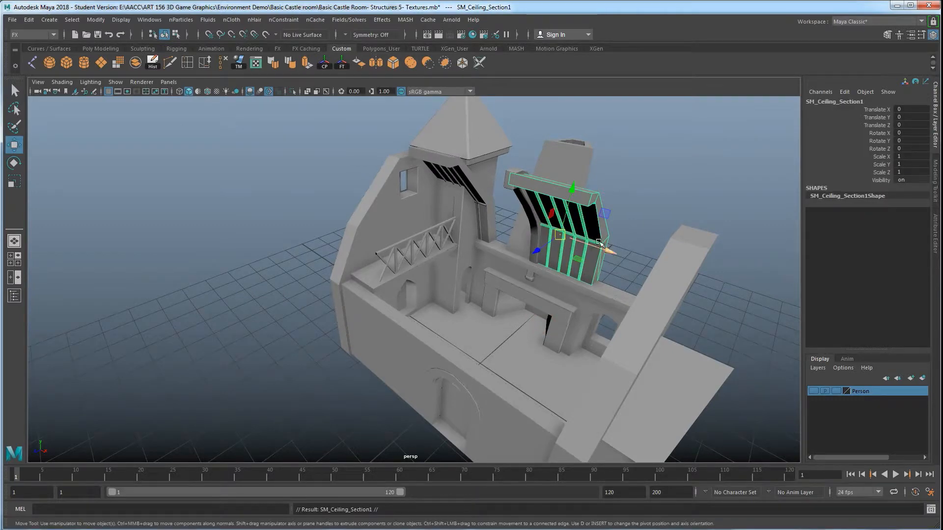
{"action": "left_click_drag", "start_coordinate": [622, 258], "coordinate": [638, 236]}
{"action": "left_click", "coordinate": [589, 225]}
{"action": "key", "text": "ctrl+d"}
{"action": "left_click", "coordinate": [694, 149]}
{"action": "left_click_drag", "start_coordinate": [694, 149], "coordinate": [624, 241], "text": "alt"}
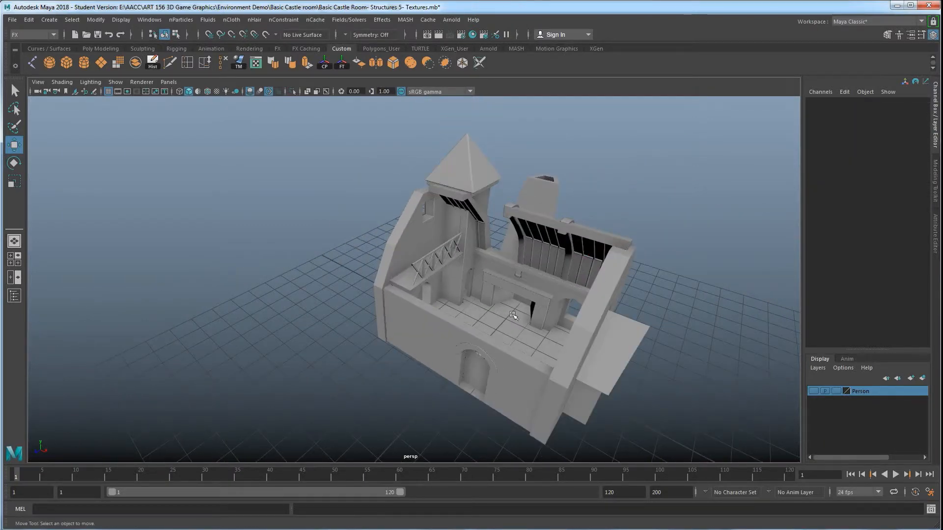
{"action": "left_click_drag", "start_coordinate": [443, 201], "coordinate": [540, 260], "text": "alt"}
- Undo the duplicated roof pieces and the zeroed translations to restore the spread-out layout of castle parts
{"action": "key", "text": "ctrl+z"}
{"action": "key", "text": "ctrl+z"}
{"action": "key", "text": "ctrl+z"}
{"action": "key", "text": "ctrl+z"}
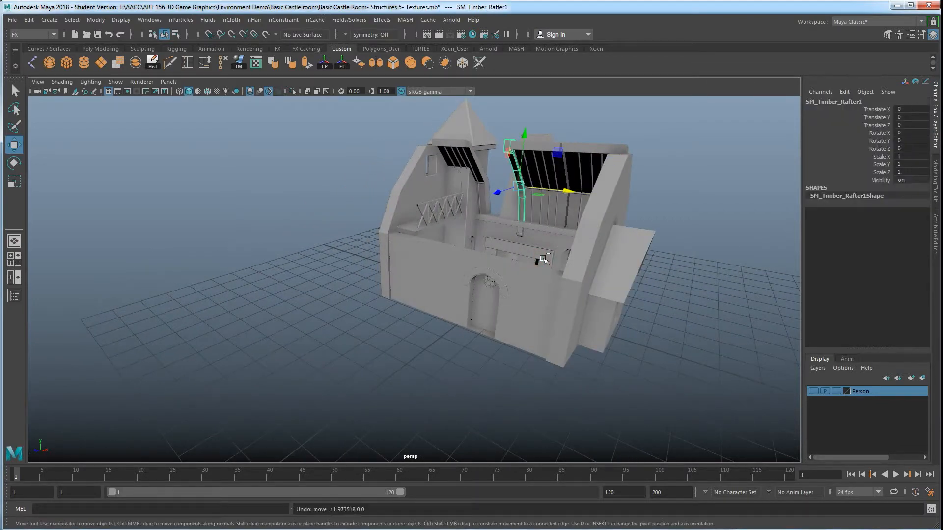
{"action": "right_click_drag", "start_coordinate": [337, 262], "coordinate": [444, 295], "text": "alt"}
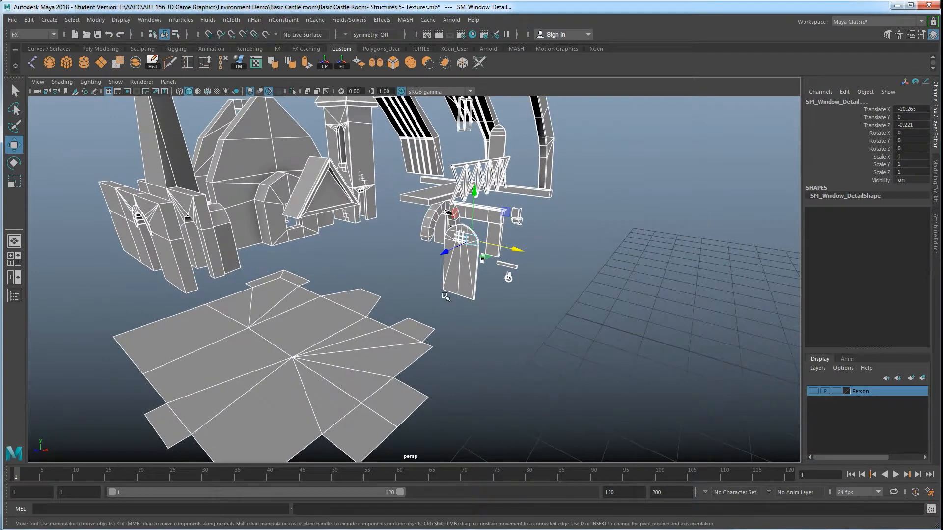
- Select the castle floor piece and switch to the Modeling tool set
{"action": "key", "text": "f"}
{"action": "left_click_drag", "start_coordinate": [447, 301], "coordinate": [437, 304], "text": "alt"}
{"action": "scroll", "coordinate": [438, 309], "scroll_direction": "up", "scroll_amount": 3}
{"action": "left_click", "coordinate": [447, 333]}
{"action": "middle_click_drag", "start_coordinate": [424, 313], "coordinate": [407, 255], "text": "alt"}
{"action": "left_click_drag", "start_coordinate": [431, 297], "coordinate": [445, 316], "text": "alt"}
{"action": "left_click", "coordinate": [421, 321]}
{"action": "left_click_drag", "start_coordinate": [417, 273], "coordinate": [466, 300], "text": "alt"}
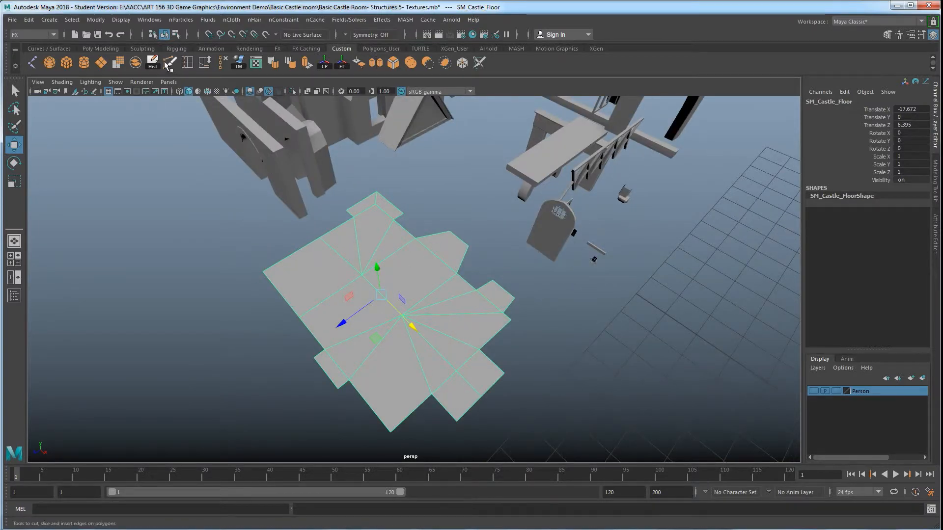
{"action": "left_click", "coordinate": [36, 35]}
{"action": "left_click", "coordinate": [26, 51]}
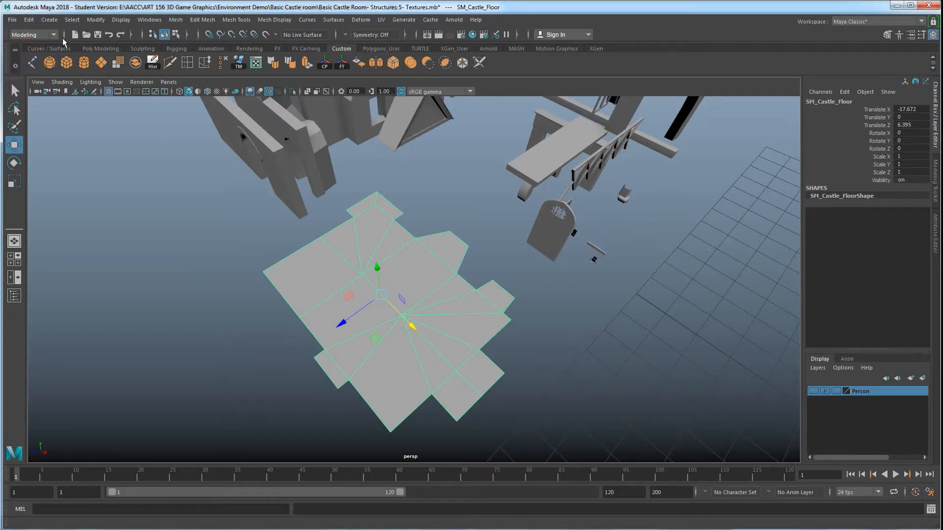
- Cut two new edges across the castle floor with Multi-Cut, from the central fan vertex to both sides of the outer corner
{"action": "left_click", "coordinate": [236, 21]}
{"action": "mouse_move", "coordinate": [194, 23]}
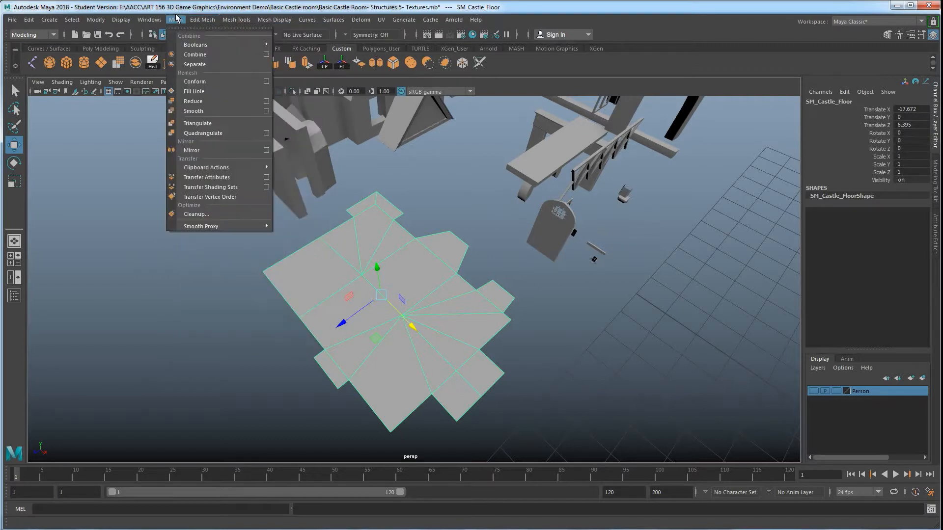
{"action": "mouse_move", "coordinate": [236, 20]}
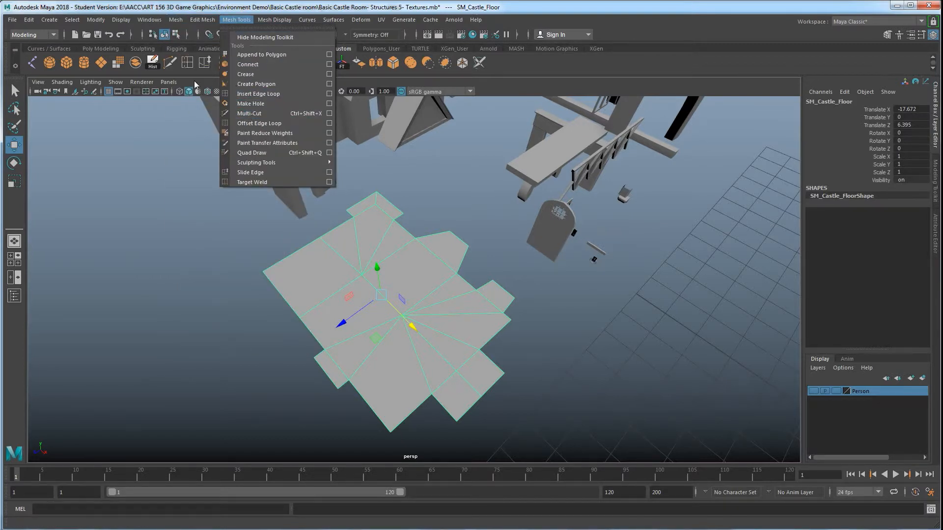
{"action": "left_click", "coordinate": [250, 114]}
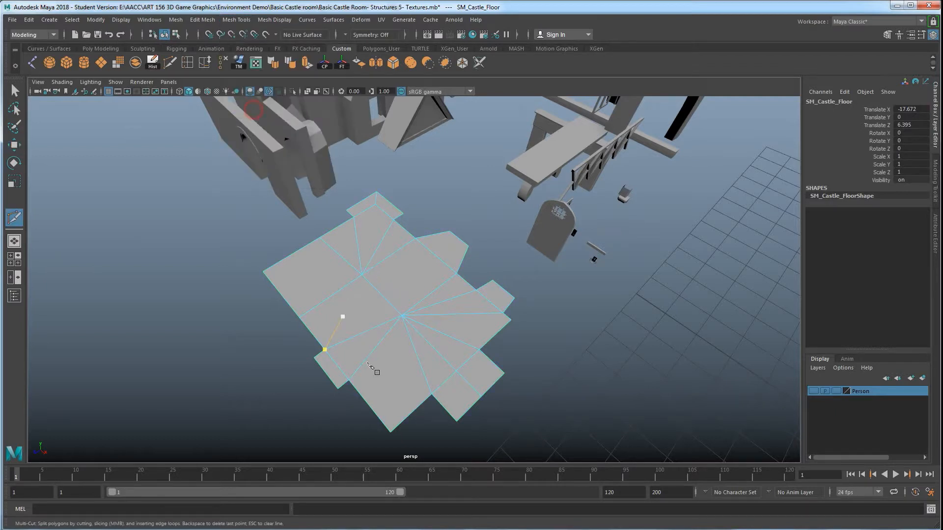
{"action": "left_click", "coordinate": [402, 317]}
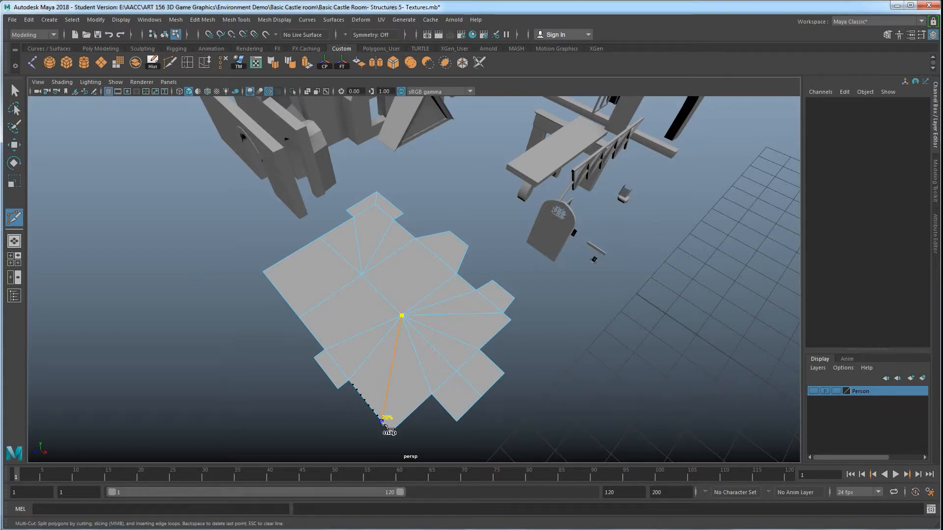
{"action": "left_click", "coordinate": [370, 406]}
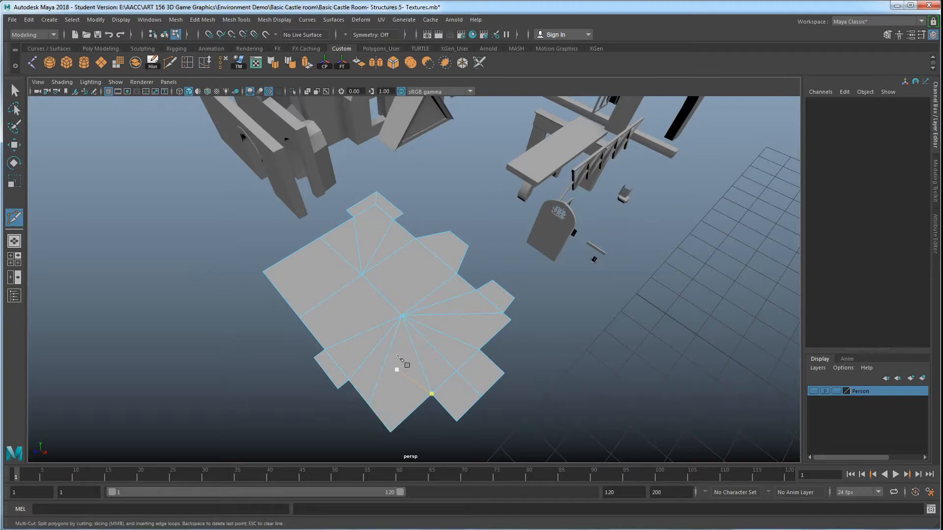
{"action": "left_click", "coordinate": [401, 315]}
{"action": "key", "text": "w"}
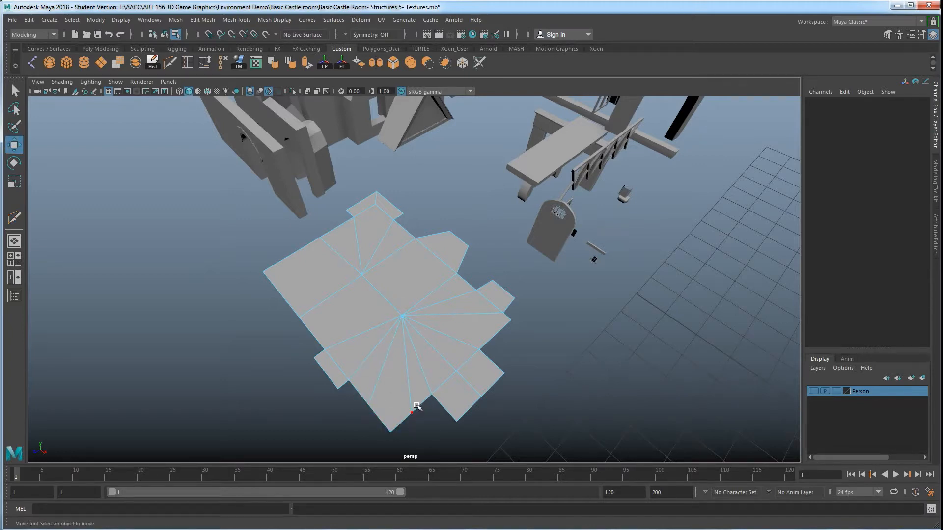
- Extrude the two short border edges at the floor's outer corner outward by about 0.5 units
{"action": "scroll", "coordinate": [425, 339], "scroll_direction": "up", "scroll_amount": 5}
{"action": "left_click", "coordinate": [413, 309]}
{"action": "right_click_drag", "start_coordinate": [415, 273], "coordinate": [414, 248]}
{"action": "left_click", "coordinate": [423, 347]}
{"action": "key", "text": "ctrl+e"}
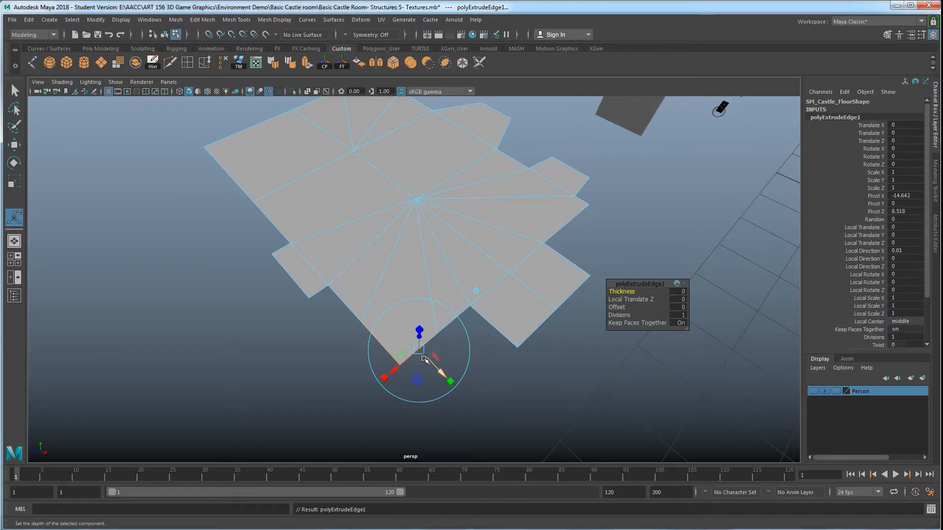
{"action": "left_click_drag", "start_coordinate": [425, 358], "coordinate": [421, 341], "text": "alt"}
{"action": "left_click_drag", "start_coordinate": [432, 288], "coordinate": [442, 322]}
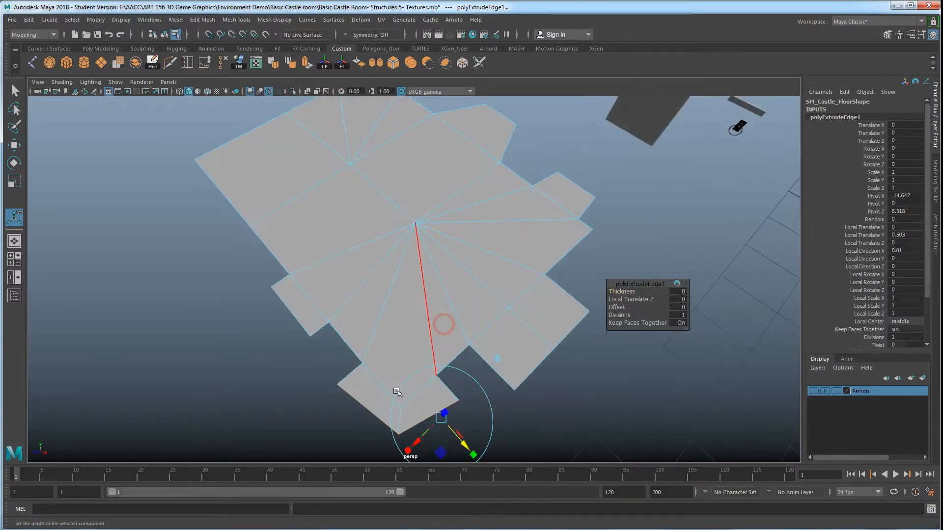
- Square off the extruded floor corner by snapping its tip vertex in line with both neighbouring outer vertices, and return to object selection
{"action": "scroll", "coordinate": [388, 393], "scroll_direction": "up", "scroll_amount": 5}
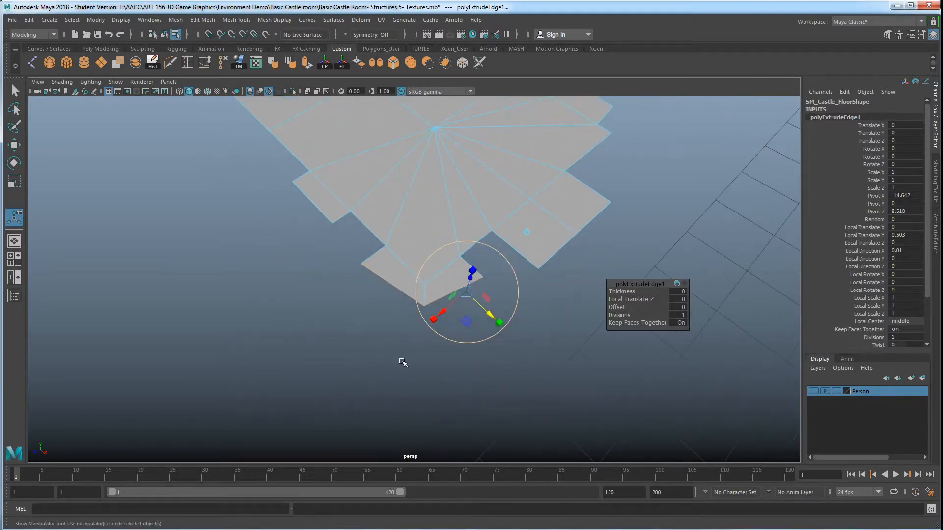
{"action": "right_click_drag", "start_coordinate": [389, 272], "coordinate": [337, 272]}
{"action": "left_click_drag", "start_coordinate": [439, 428], "coordinate": [440, 429]}
{"action": "middle_click_drag", "start_coordinate": [460, 444], "coordinate": [465, 419], "text": "alt"}
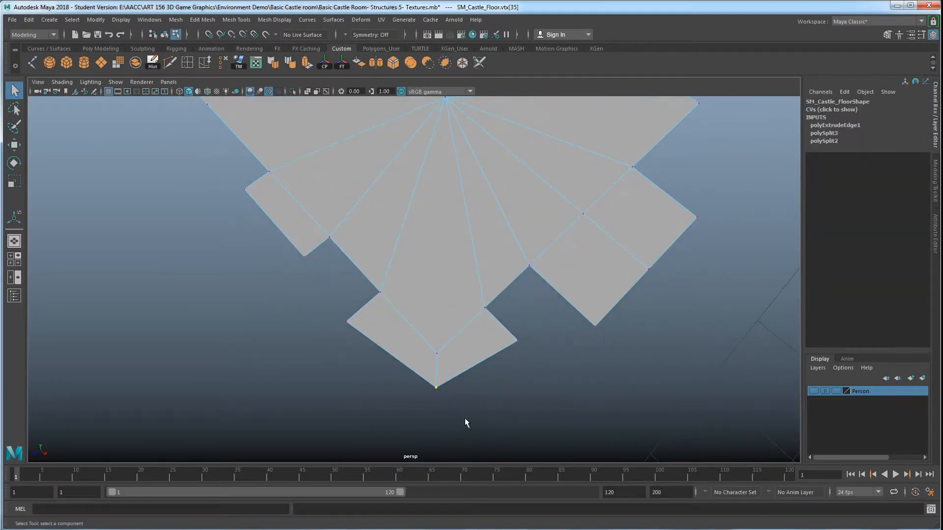
{"action": "key", "text": "w"}
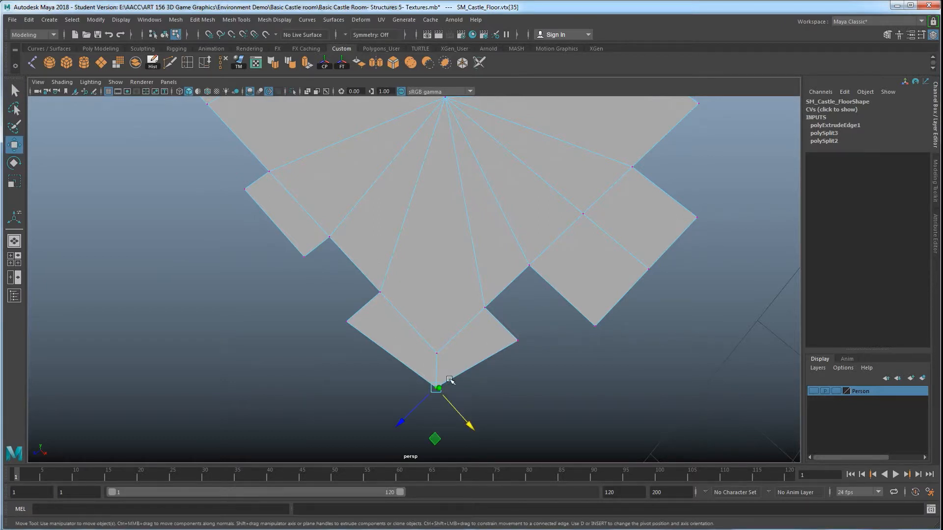
{"action": "key", "text": "v"}
{"action": "left_click_drag", "start_coordinate": [468, 423], "coordinate": [511, 345]}
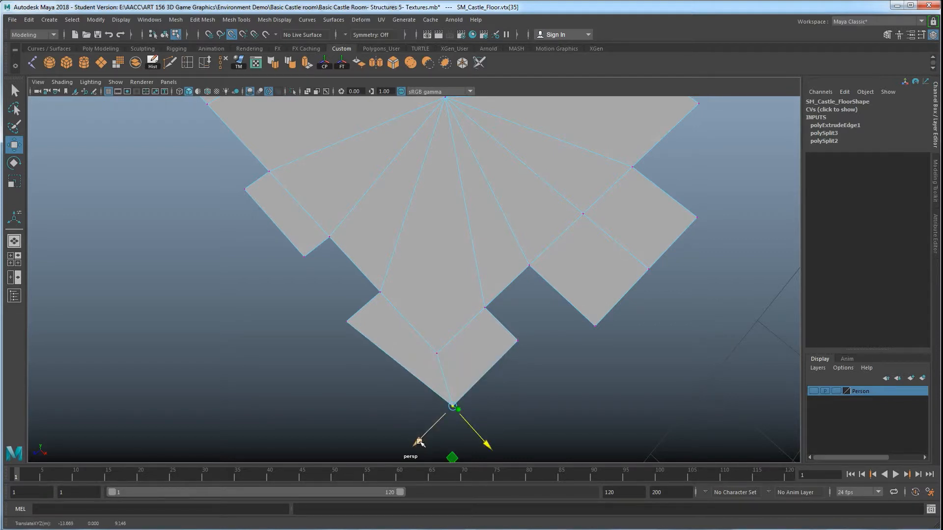
{"action": "left_click_drag", "start_coordinate": [419, 440], "coordinate": [348, 319]}
{"action": "scroll", "coordinate": [368, 339], "scroll_direction": "down", "scroll_amount": 3}
{"action": "left_click_drag", "start_coordinate": [379, 351], "coordinate": [393, 337], "text": "alt"}
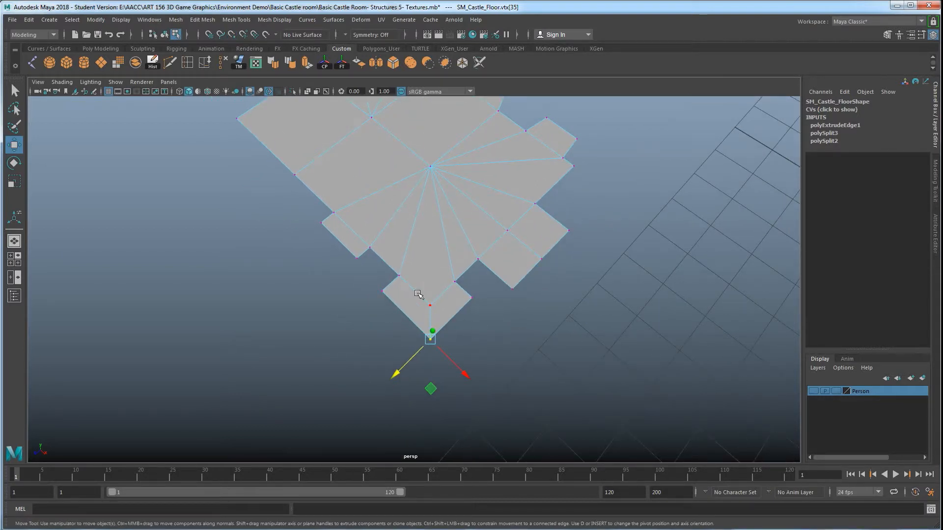
{"action": "left_click_drag", "start_coordinate": [429, 320], "coordinate": [445, 304], "text": "alt"}
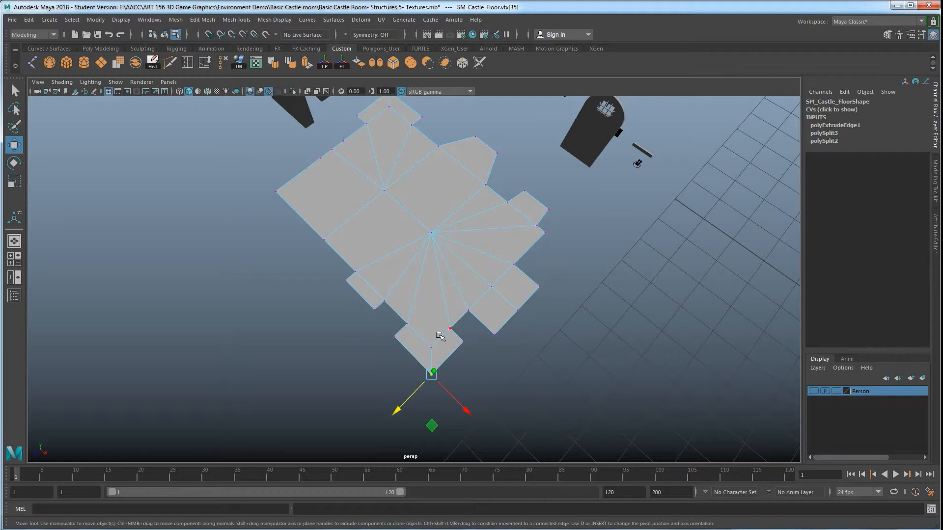
{"action": "left_click_drag", "start_coordinate": [447, 307], "coordinate": [436, 276], "text": "alt"}
{"action": "right_click_drag", "start_coordinate": [436, 274], "coordinate": [472, 258]}
{"action": "left_click_drag", "start_coordinate": [499, 248], "coordinate": [506, 271], "text": "alt"}
{"action": "left_click", "coordinate": [549, 202]}
- Move the castle wall with the arched doorway outward, clear of the wall behind it
{"action": "middle_click_drag", "start_coordinate": [450, 211], "coordinate": [499, 297], "text": "alt"}
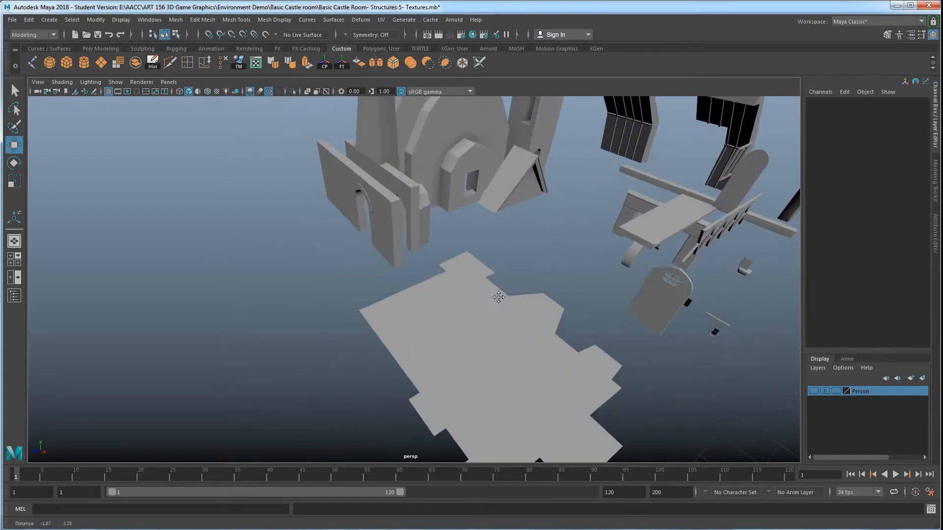
{"action": "left_click", "coordinate": [391, 239]}
{"action": "left_click_drag", "start_coordinate": [379, 251], "coordinate": [340, 222]}
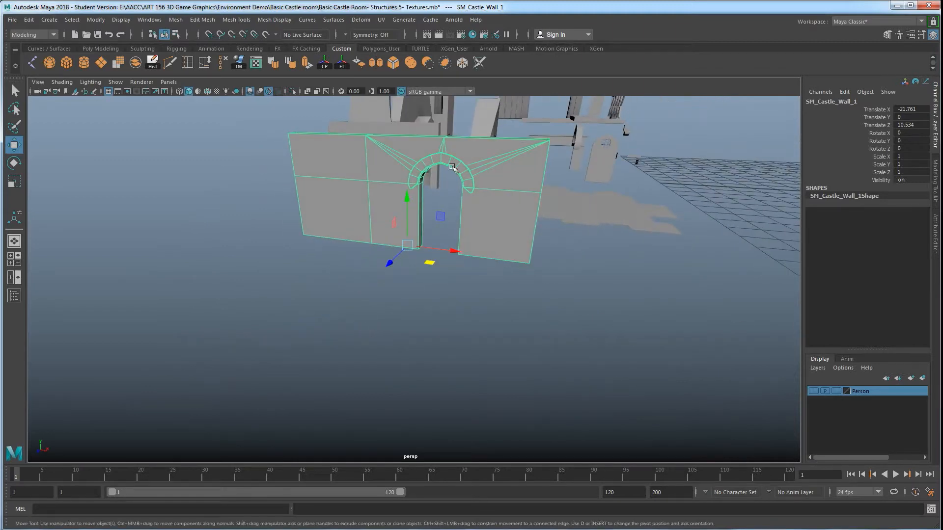
{"action": "left_click", "coordinate": [514, 290]}
{"action": "left_click", "coordinate": [465, 169]}
{"action": "left_click_drag", "start_coordinate": [459, 188], "coordinate": [380, 209], "text": "alt"}
{"action": "left_click", "coordinate": [493, 165]}
{"action": "middle_click_drag", "start_coordinate": [526, 237], "coordinate": [493, 264], "text": "alt"}
{"action": "left_click_drag", "start_coordinate": [451, 222], "coordinate": [353, 272]}
{"action": "left_click_drag", "start_coordinate": [361, 316], "coordinate": [855, 362], "text": "alt"}
- Move the peaked castle side wall onto the open grid, to about -12.04 in X and 1.972 in Z
{"action": "left_click", "coordinate": [576, 210]}
{"action": "scroll", "coordinate": [576, 210], "scroll_direction": "down", "scroll_amount": 5}
{"action": "left_click_drag", "start_coordinate": [533, 350], "coordinate": [489, 332], "text": "alt"}
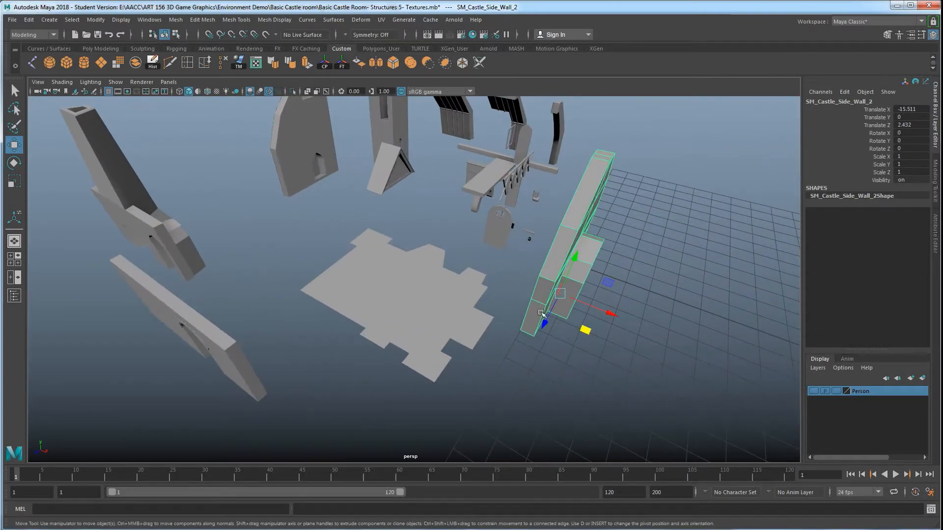
{"action": "left_click_drag", "start_coordinate": [585, 329], "coordinate": [674, 362]}
{"action": "left_click_drag", "start_coordinate": [619, 337], "coordinate": [597, 318], "text": "alt"}
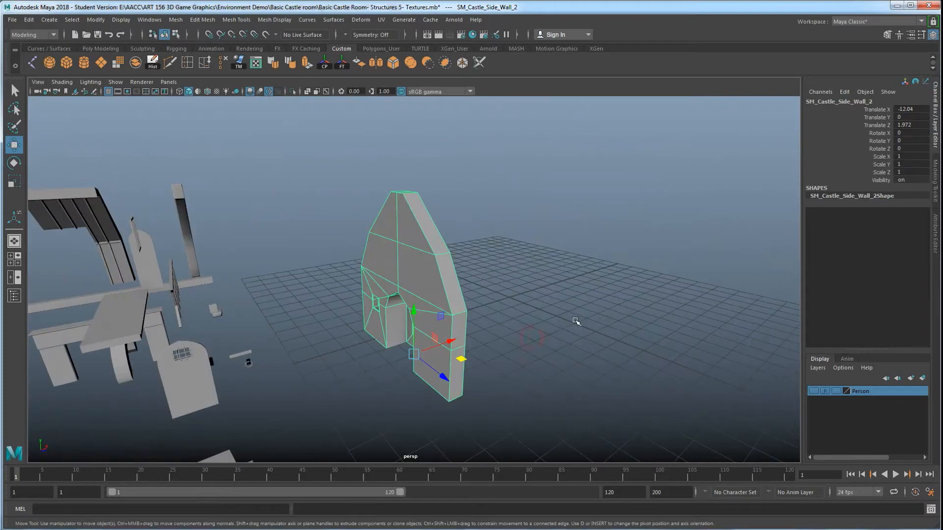
{"action": "left_click", "coordinate": [546, 336]}
{"action": "left_click_drag", "start_coordinate": [503, 336], "coordinate": [530, 323], "text": "alt"}
{"action": "left_click_drag", "start_coordinate": [450, 334], "coordinate": [406, 233], "text": "alt"}
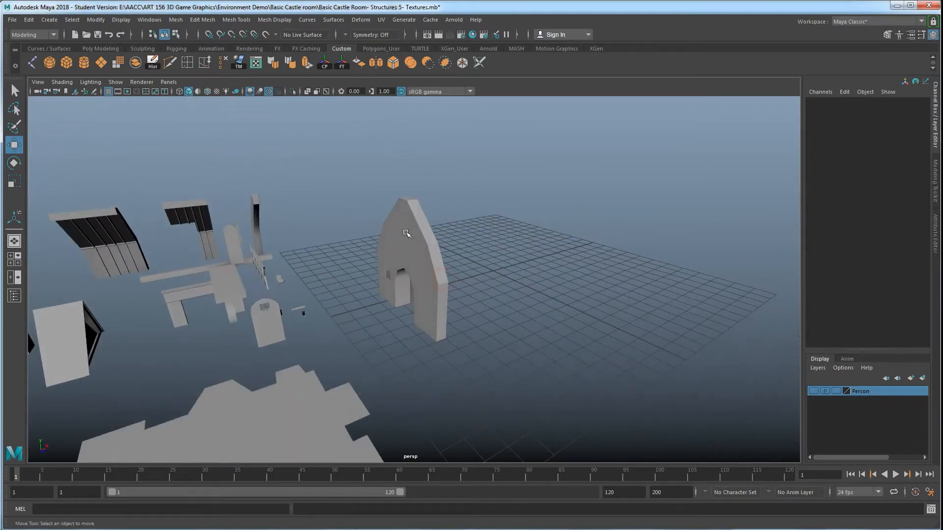
{"action": "left_click", "coordinate": [100, 64]}
{"action": "key", "text": "ctrl+z"}
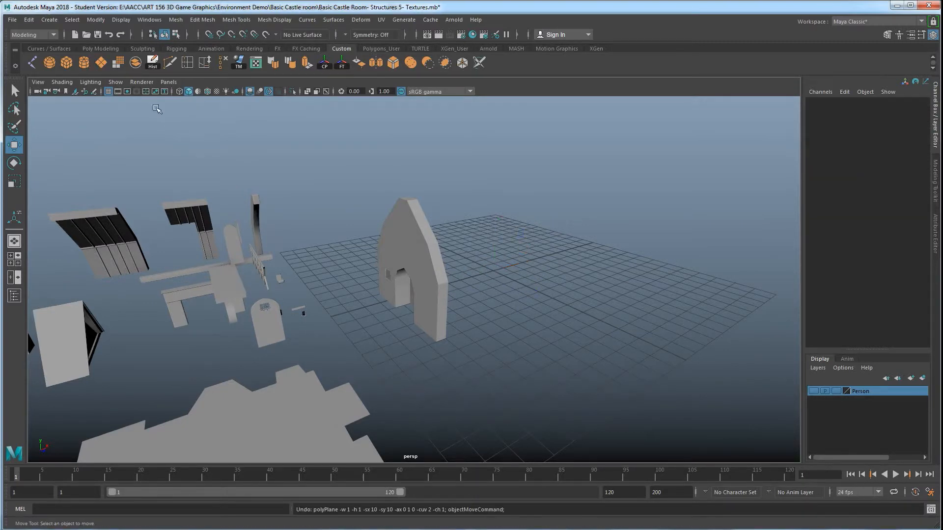
{"action": "left_click", "coordinate": [66, 63]}
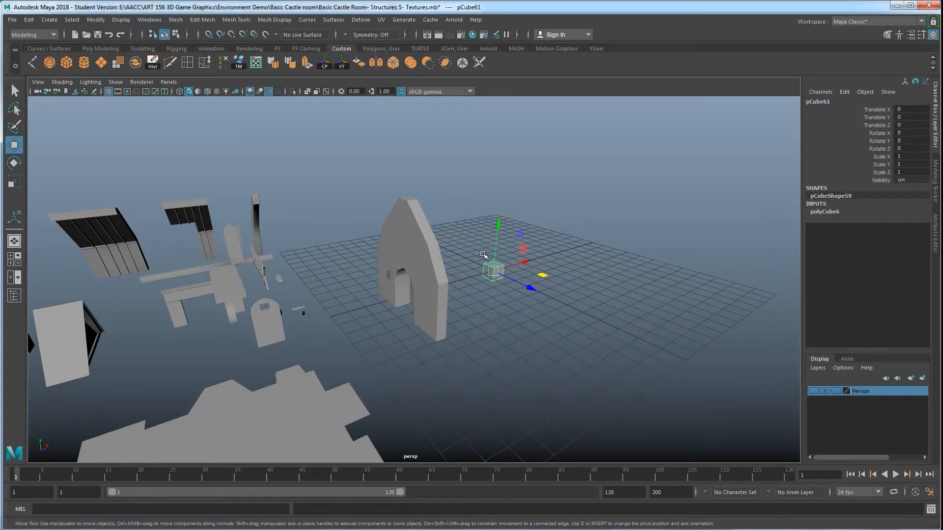
{"action": "key", "text": "ctrl+z"}
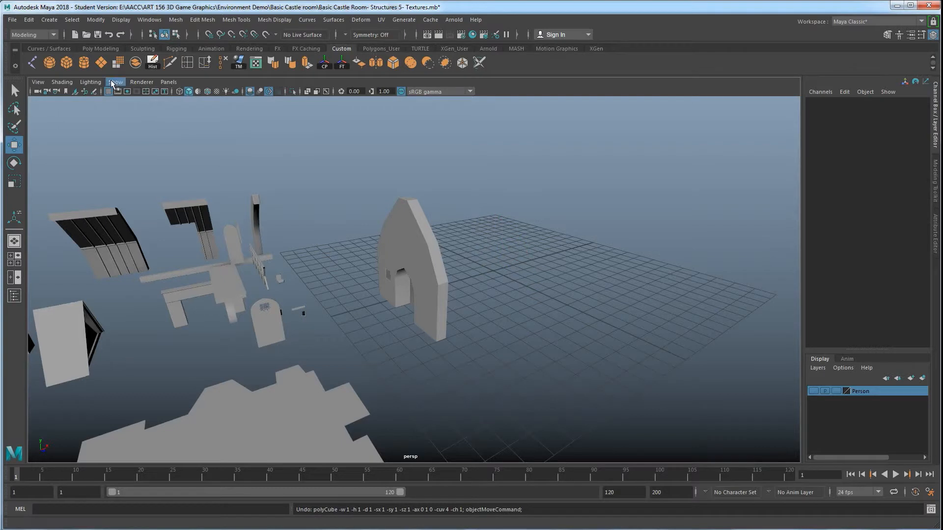
- Create a polygon plane and stand it upright with Rotate Z at 90
{"action": "left_click", "coordinate": [100, 63]}
{"action": "key", "text": "e"}
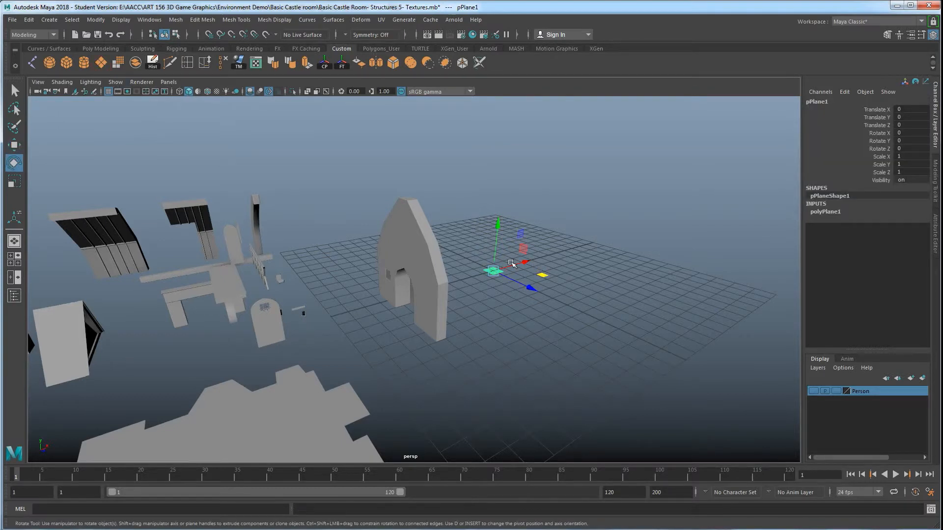
{"action": "left_click_drag", "start_coordinate": [484, 235], "coordinate": [458, 276]}
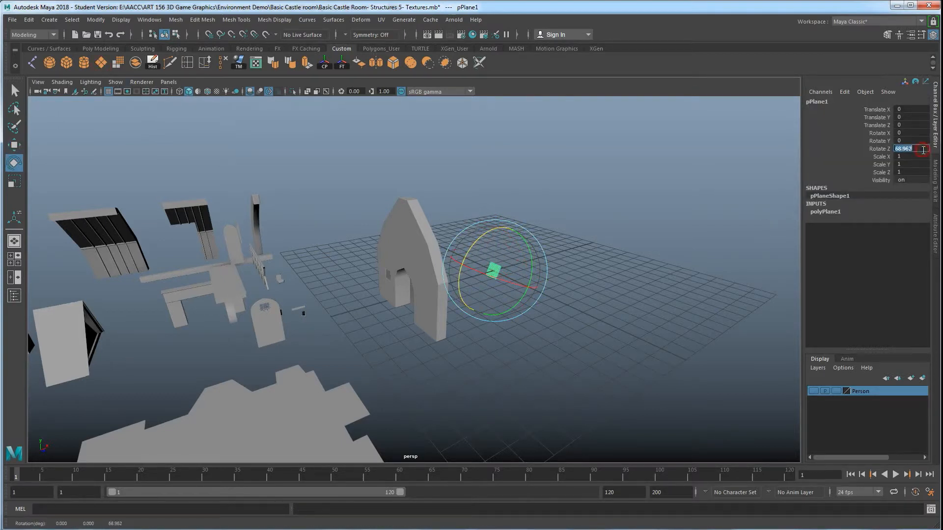
{"action": "type", "text": "90"}
{"action": "key", "text": "Return"}
- Scale the plane uniformly to about 4.465 and set its width and height subdivisions to 1
{"action": "key", "text": "r"}
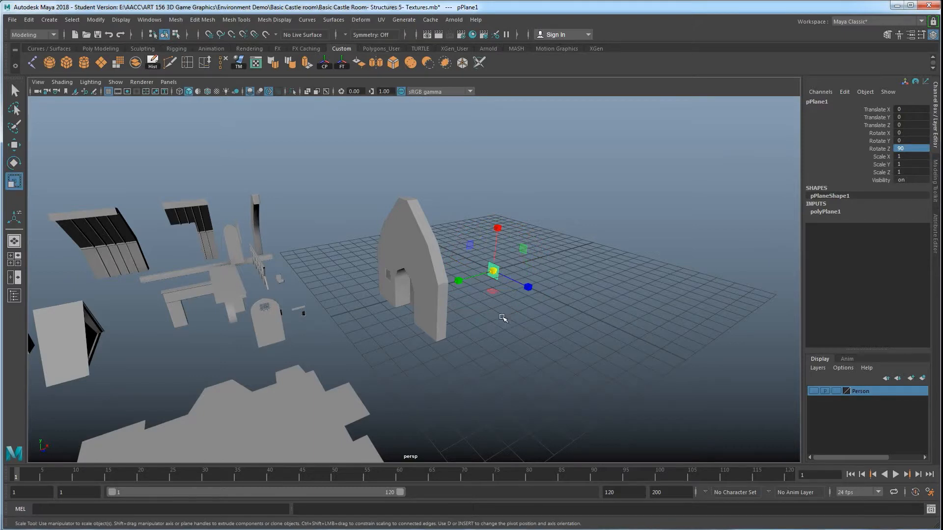
{"action": "mouse_move", "coordinate": [491, 267]}
{"action": "left_mouse_down"}
{"action": "mouse_move", "coordinate": [525, 279]}
{"action": "mouse_move", "coordinate": [503, 271]}
{"action": "left_mouse_up"}
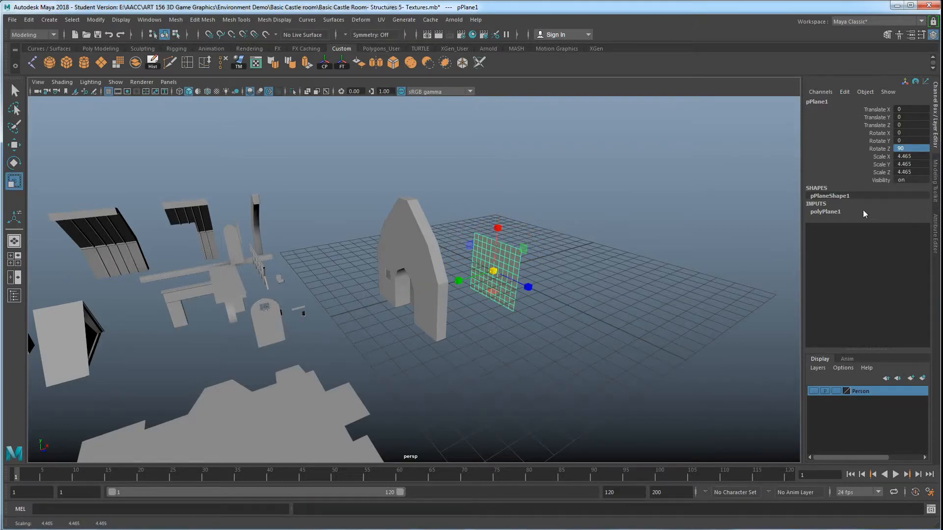
{"action": "left_click", "coordinate": [841, 211]}
{"action": "left_click_drag", "start_coordinate": [899, 235], "coordinate": [907, 244]}
{"action": "type", "text": "1"}
{"action": "key", "text": "Return"}
- Reduce the plane's height to a Scale X of about 2.962 and raise it to about 1.533 in Y
{"action": "scroll", "coordinate": [556, 295], "scroll_direction": "up", "scroll_amount": 5}
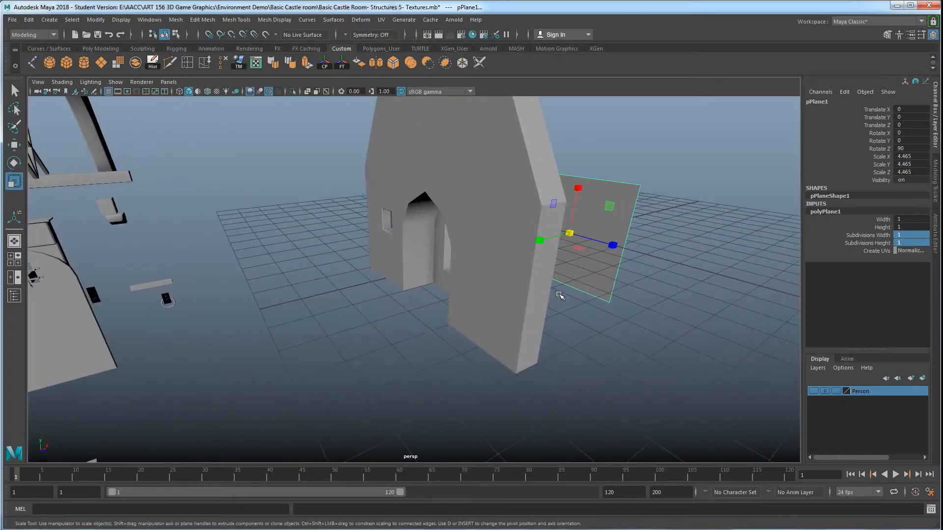
{"action": "left_click_drag", "start_coordinate": [578, 189], "coordinate": [576, 208]}
{"action": "key", "text": "w"}
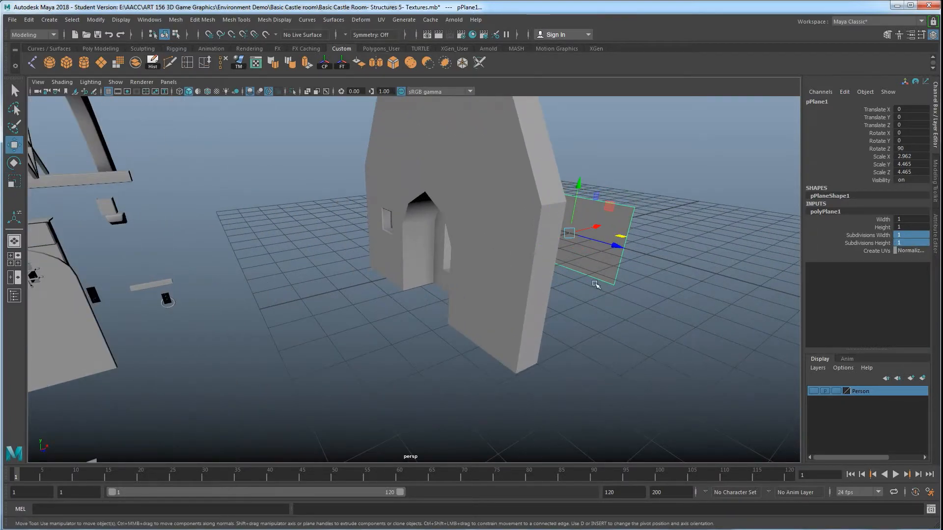
{"action": "left_click_drag", "start_coordinate": [600, 278], "coordinate": [586, 290], "text": "alt"}
{"action": "left_click_drag", "start_coordinate": [645, 213], "coordinate": [595, 294]}
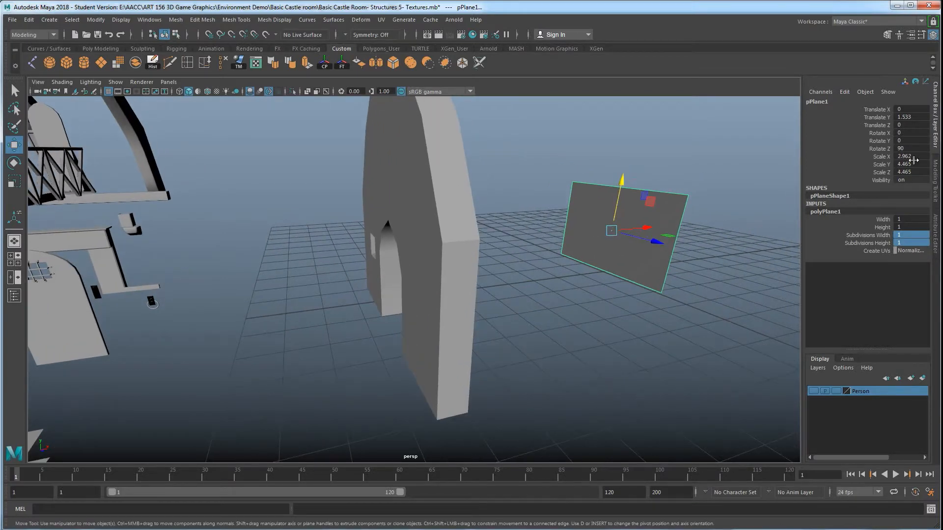
- Extrude the upright plane's top edge upward, narrowing and raising the new edge to form a tapered peak
{"action": "left_click_drag", "start_coordinate": [606, 288], "coordinate": [566, 303], "text": "alt"}
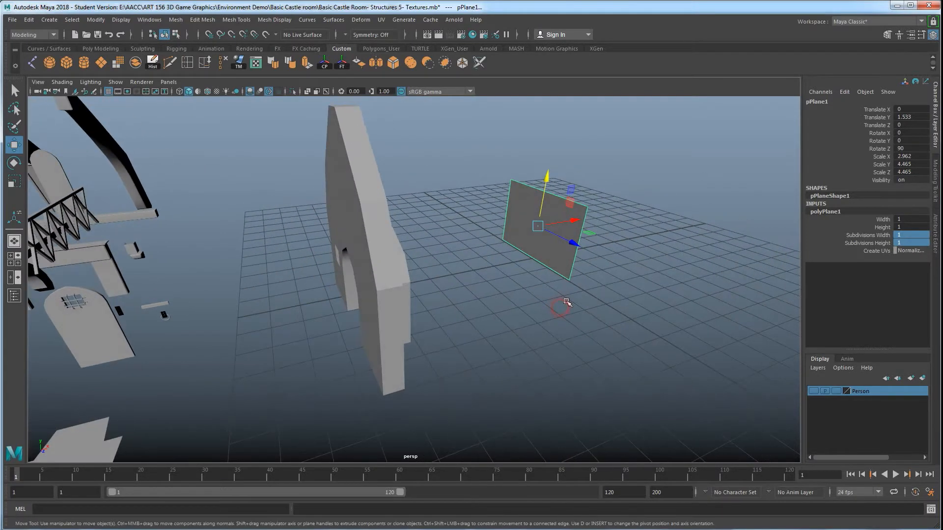
{"action": "left_click_drag", "start_coordinate": [548, 258], "coordinate": [470, 241], "text": "alt"}
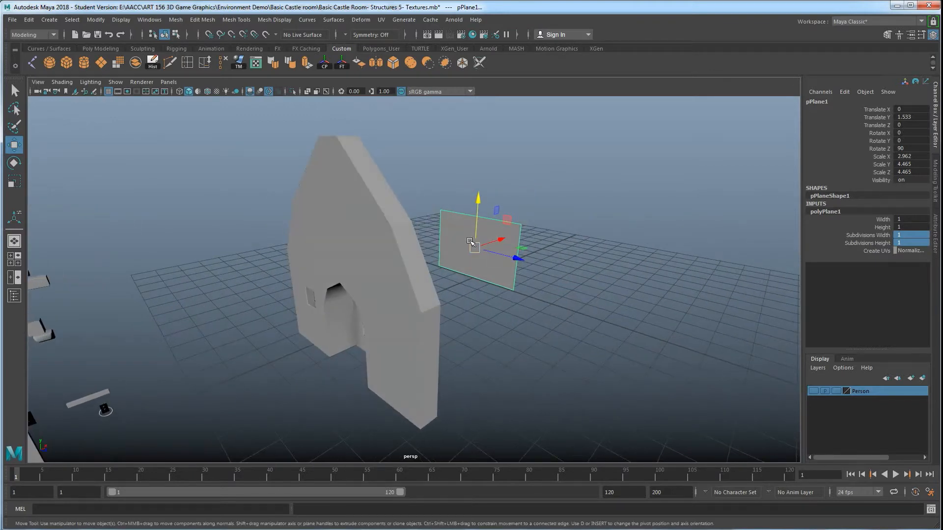
{"action": "right_click_drag", "start_coordinate": [456, 231], "coordinate": [452, 206]}
{"action": "left_click", "coordinate": [479, 223]}
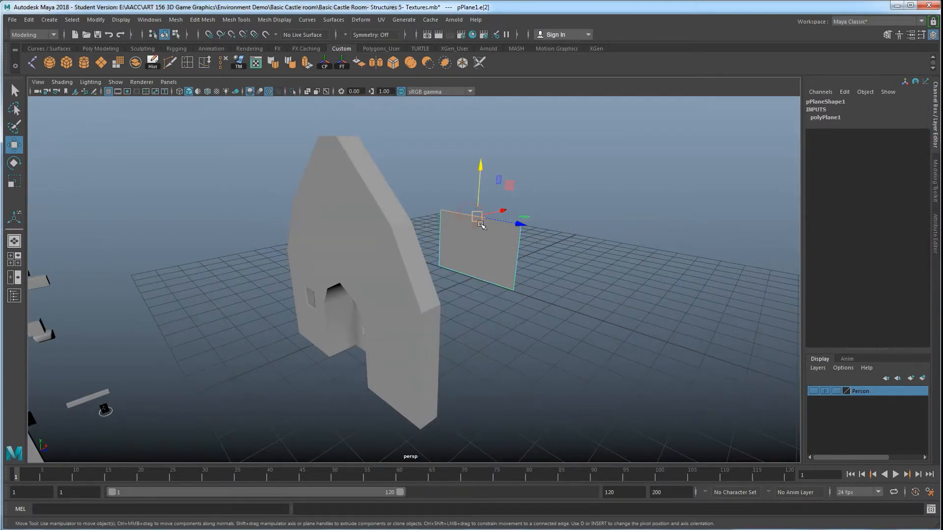
{"action": "key", "text": "ctrl+e"}
{"action": "left_click_drag", "start_coordinate": [481, 183], "coordinate": [482, 139]}
{"action": "key", "text": "r"}
{"action": "left_click_drag", "start_coordinate": [519, 174], "coordinate": [480, 176]}
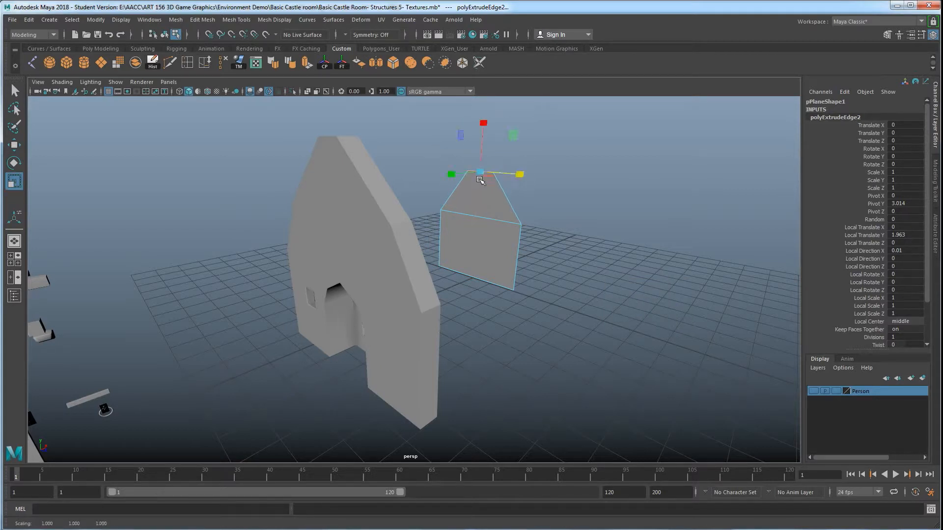
{"action": "key", "text": "w"}
{"action": "left_click_drag", "start_coordinate": [483, 119], "coordinate": [484, 95]}
{"action": "left_click_drag", "start_coordinate": [462, 229], "coordinate": [373, 295], "text": "alt"}
{"action": "key", "text": "r"}
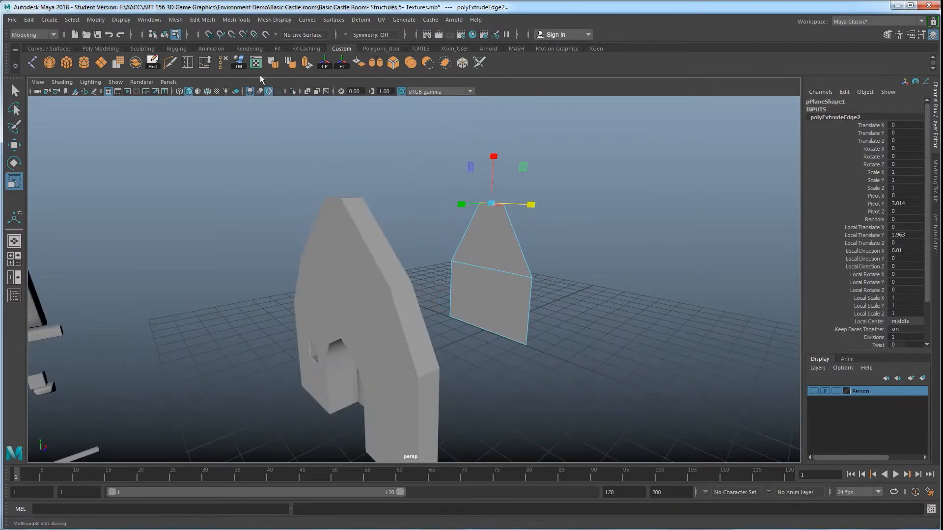
- Insert a horizontal edge loop across the tapered peak section and scale it wider to bow the wall's outline outward
{"action": "left_click", "coordinate": [187, 63]}
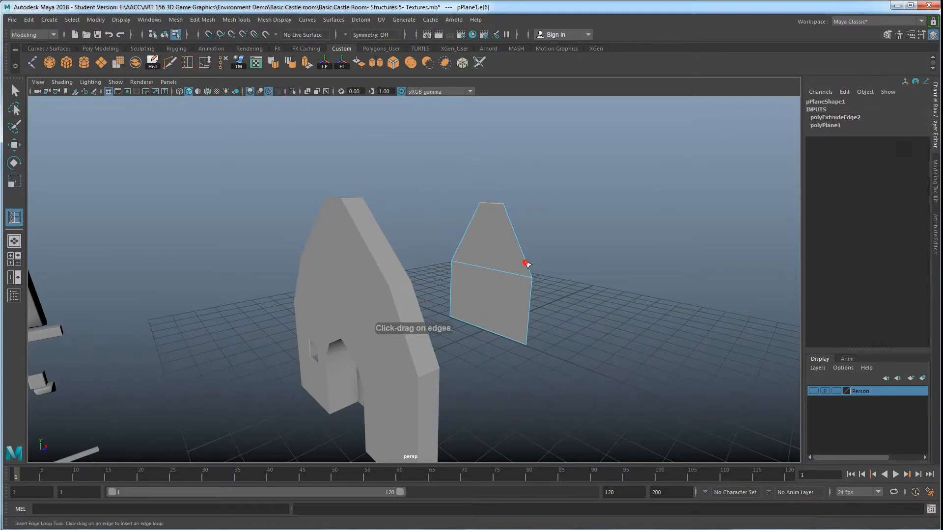
{"action": "left_click", "coordinate": [522, 244]}
{"action": "key", "text": "r"}
{"action": "left_click_drag", "start_coordinate": [533, 245], "coordinate": [542, 242]}
{"action": "left_click_drag", "start_coordinate": [552, 320], "coordinate": [533, 295], "text": "alt"}
{"action": "left_click_drag", "start_coordinate": [553, 391], "coordinate": [540, 358], "text": "alt"}
{"action": "key", "text": "w"}
- Extrude the wall's lowest face and scale it uniformly inward to about 0.467 as the doorway outline
{"action": "left_click_drag", "start_coordinate": [484, 297], "coordinate": [486, 275], "text": "alt"}
{"action": "right_click_drag", "start_coordinate": [484, 271], "coordinate": [485, 294]}
{"action": "left_click", "coordinate": [479, 287]}
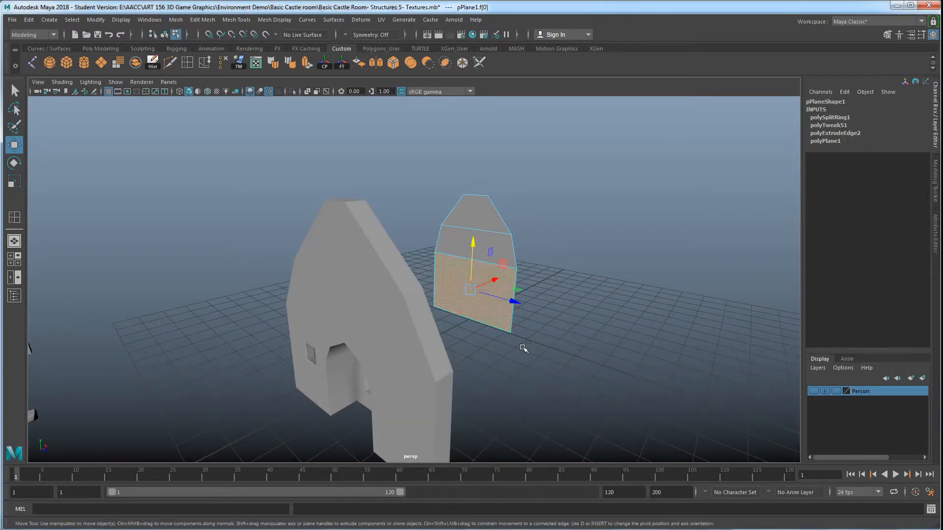
{"action": "key", "text": "ctrl+e"}
{"action": "left_click_drag", "start_coordinate": [516, 344], "coordinate": [506, 334], "text": "alt"}
{"action": "left_click", "coordinate": [483, 252]}
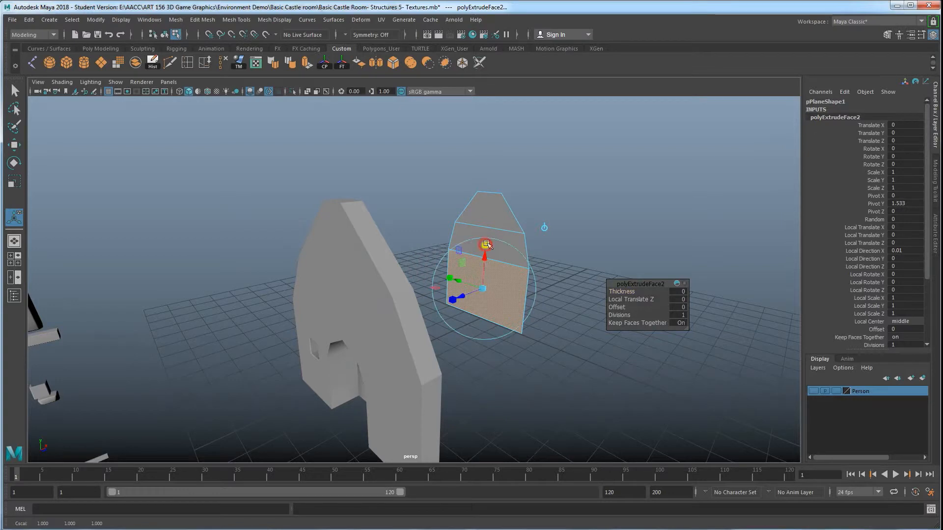
{"action": "left_click_drag", "start_coordinate": [484, 289], "coordinate": [467, 295]}
{"action": "mouse_move", "coordinate": [467, 295]}
{"action": "left_mouse_down", "text": "alt"}
{"action": "mouse_move", "coordinate": [423, 322]}
{"action": "mouse_move", "coordinate": [444, 323]}
{"action": "mouse_move", "coordinate": [453, 293]}
{"action": "left_mouse_up", "text": "alt"}
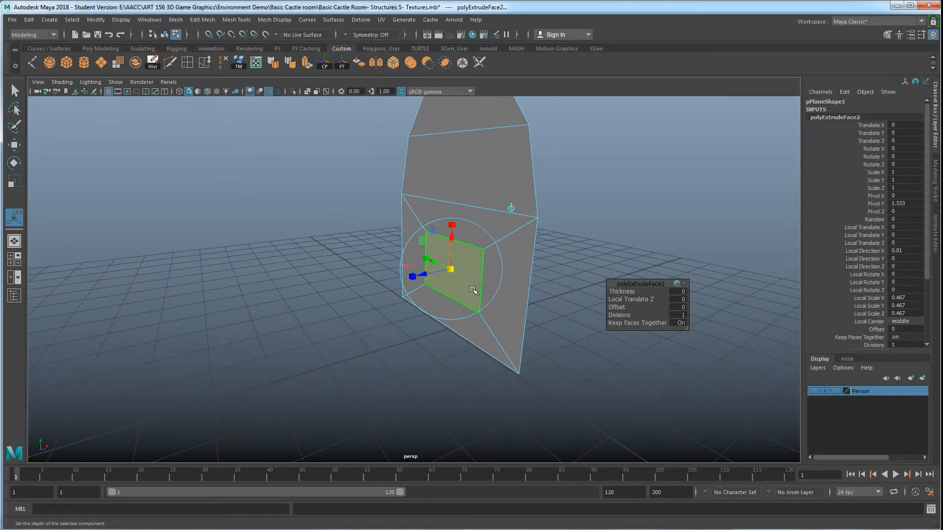
- Delete the strip face between the doorway inset and the wall's base
{"action": "right_click", "coordinate": [457, 270]}
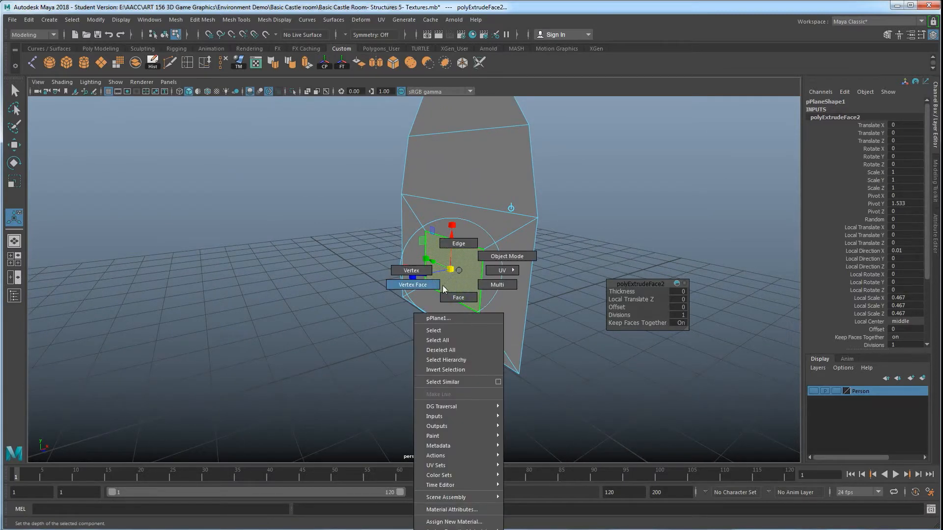
{"action": "left_click", "coordinate": [458, 297]}
{"action": "left_click", "coordinate": [451, 327]}
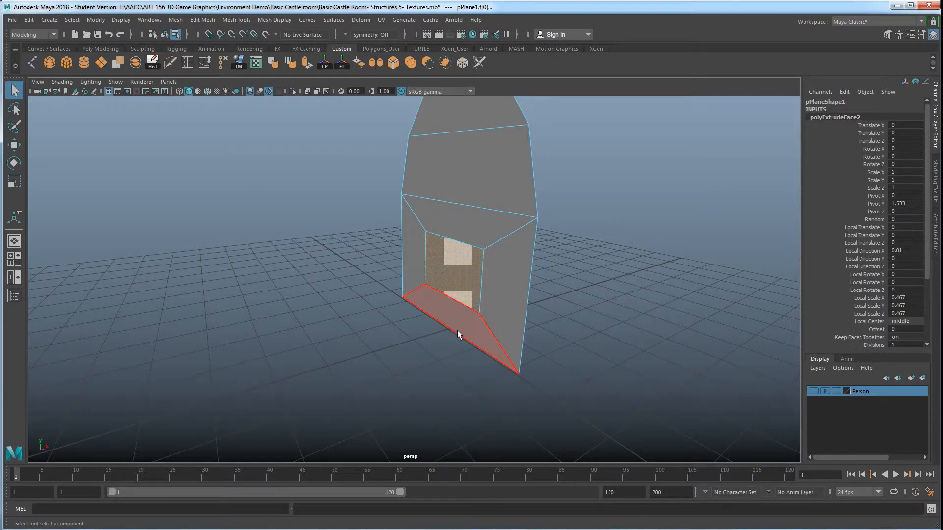
{"action": "left_click", "coordinate": [449, 326], "text": "ctrl"}
- Snap the doorway inset's two bottom vertices down level with the wall's base
{"action": "right_click", "coordinate": [441, 265]}
{"action": "left_click", "coordinate": [421, 280]}
{"action": "left_click_drag", "start_coordinate": [420, 282], "coordinate": [491, 330]}
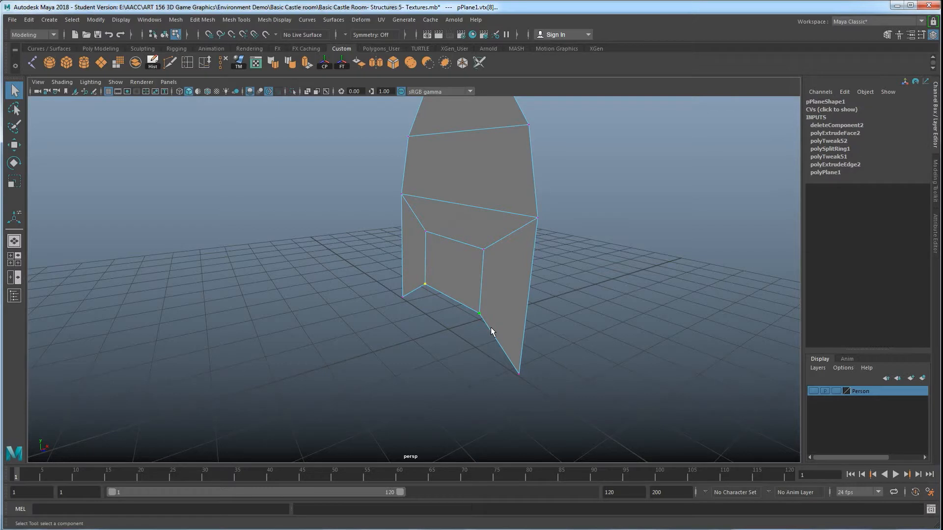
{"action": "key", "text": "w"}
{"action": "key", "text": "v"}
{"action": "left_click_drag", "start_coordinate": [450, 251], "coordinate": [407, 301]}
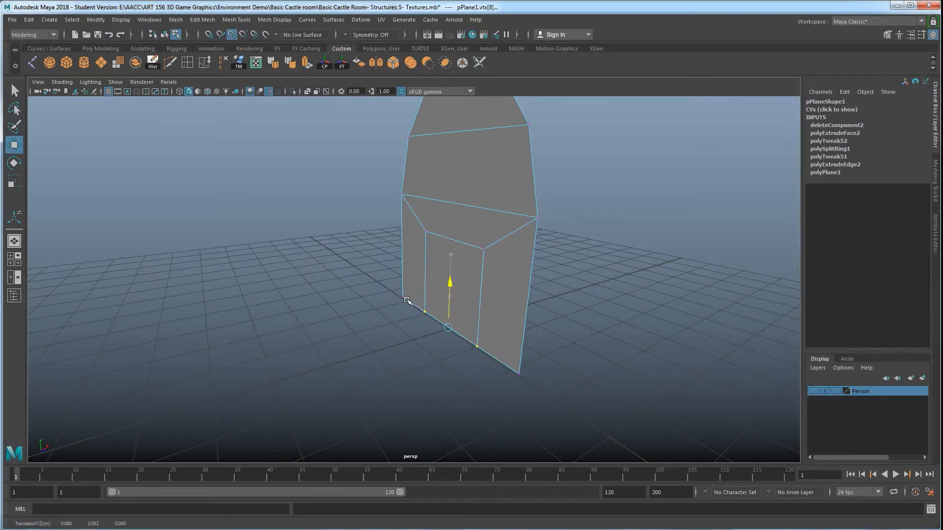
{"action": "scroll", "coordinate": [501, 362], "scroll_direction": "up", "scroll_amount": 5}
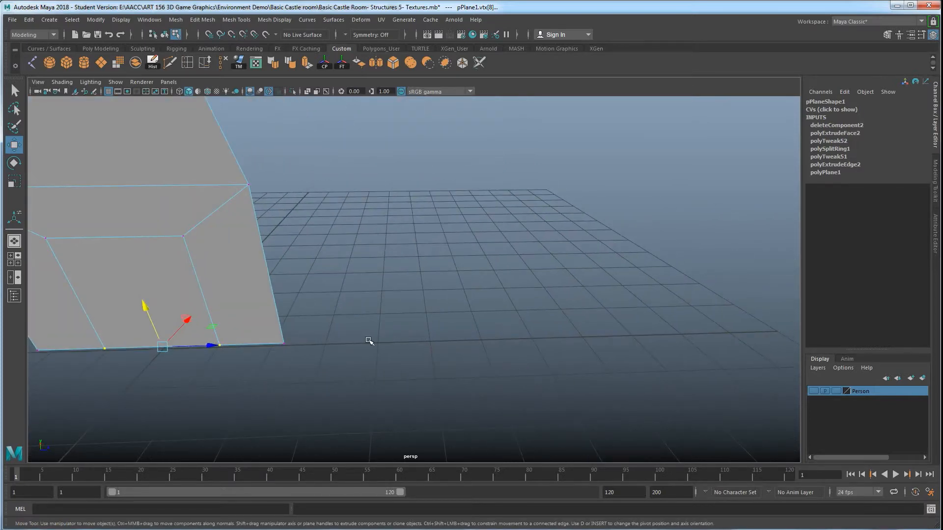
{"action": "left_click_drag", "start_coordinate": [368, 340], "coordinate": [405, 298], "text": "alt"}
- Extrude the doorway face backward into a recess and delete the recess's floor face
{"action": "right_click_drag", "start_coordinate": [405, 299], "coordinate": [411, 334]}
{"action": "left_click", "coordinate": [410, 289]}
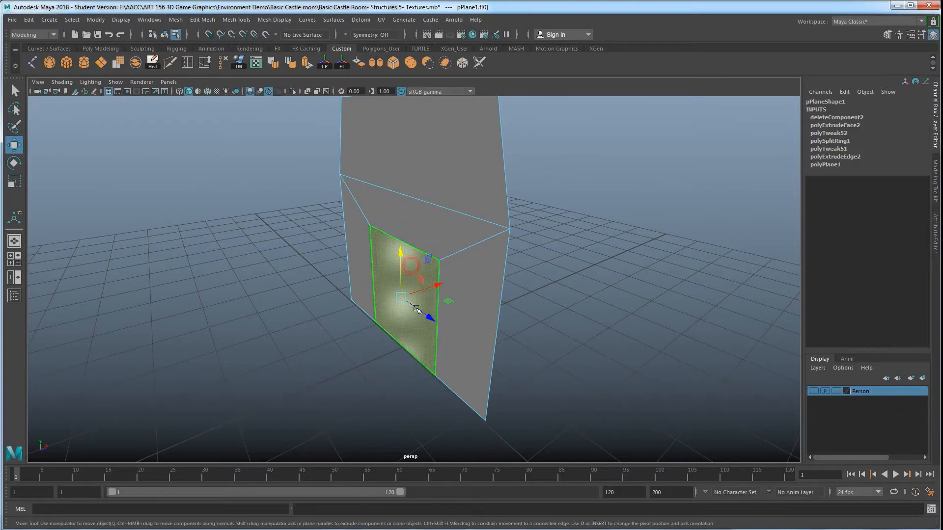
{"action": "left_click_drag", "start_coordinate": [371, 307], "coordinate": [432, 341]}
{"action": "left_click", "coordinate": [432, 340]}
{"action": "left_click", "coordinate": [438, 354]}
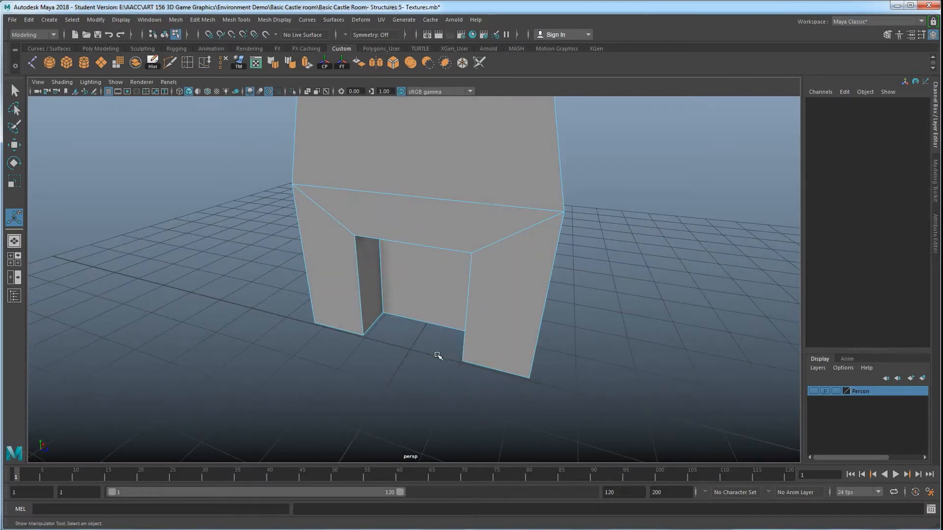
- Examine the doorway and window openings of the existing peaked castle wall against the new wall
{"action": "left_click_drag", "start_coordinate": [412, 343], "coordinate": [431, 338], "text": "alt"}
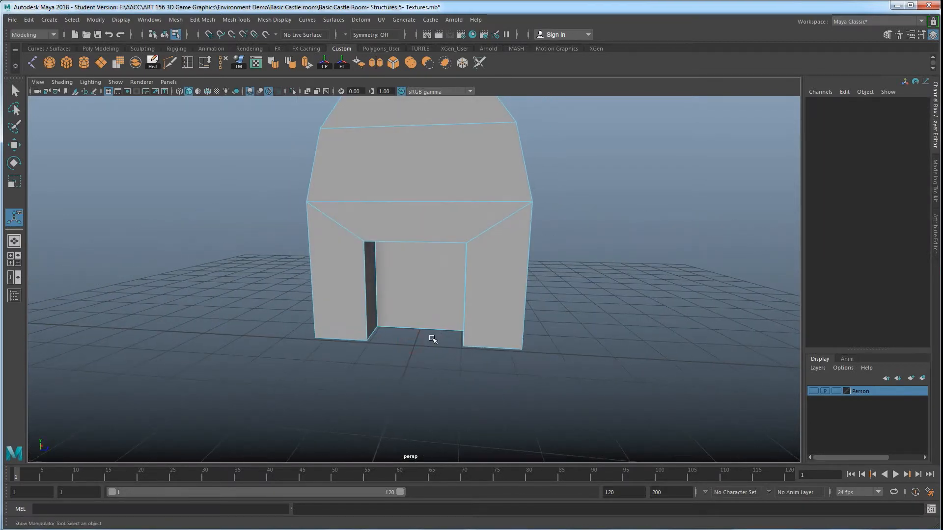
{"action": "scroll", "coordinate": [444, 358], "scroll_direction": "down", "scroll_amount": 2}
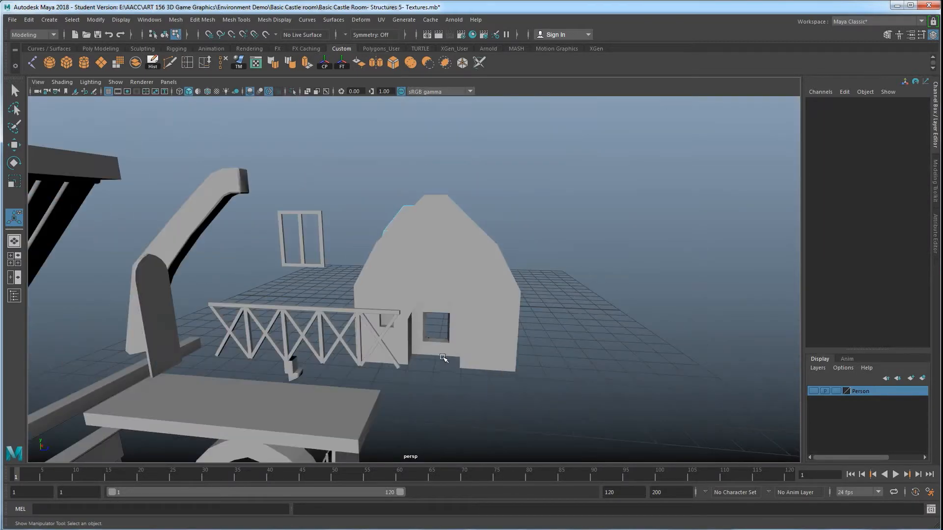
{"action": "scroll", "coordinate": [431, 364], "scroll_direction": "up", "scroll_amount": 3}
{"action": "left_click_drag", "start_coordinate": [429, 368], "coordinate": [414, 362], "text": "alt"}
{"action": "right_click_drag", "start_coordinate": [414, 363], "coordinate": [419, 316]}
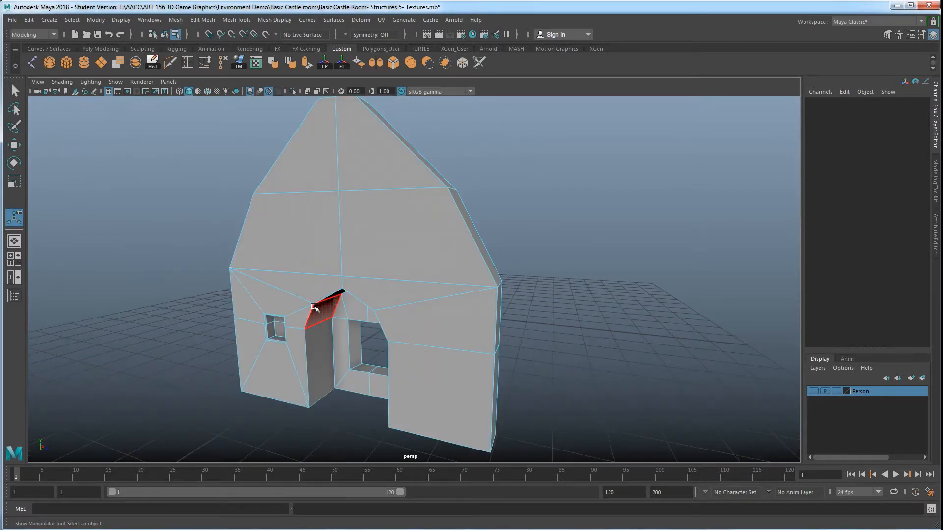
{"action": "left_click_drag", "start_coordinate": [431, 303], "coordinate": [404, 240], "text": "alt"}
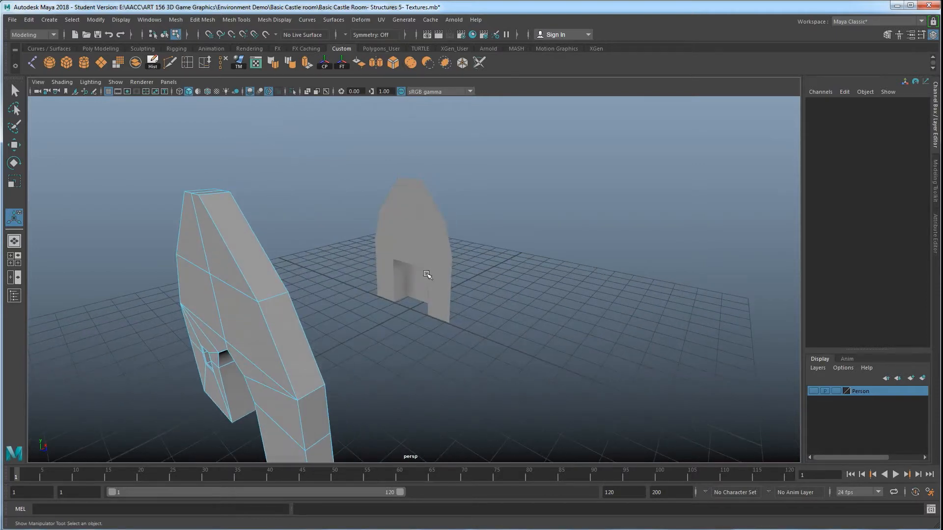
{"action": "left_click_drag", "start_coordinate": [427, 305], "coordinate": [375, 320], "text": "alt"}
{"action": "right_click_drag", "start_coordinate": [375, 320], "coordinate": [421, 305], "text": "alt"}
- Extrude the recess's back face, scale it inward to about 0.517 and delete it to leave a window opening
{"action": "key", "text": "w"}
{"action": "left_click_drag", "start_coordinate": [423, 305], "coordinate": [439, 222], "text": "alt"}
{"action": "right_click_drag", "start_coordinate": [438, 222], "coordinate": [433, 295]}
{"action": "left_click_drag", "start_coordinate": [444, 303], "coordinate": [449, 279], "text": "alt"}
{"action": "right_click_drag", "start_coordinate": [446, 276], "coordinate": [440, 302]}
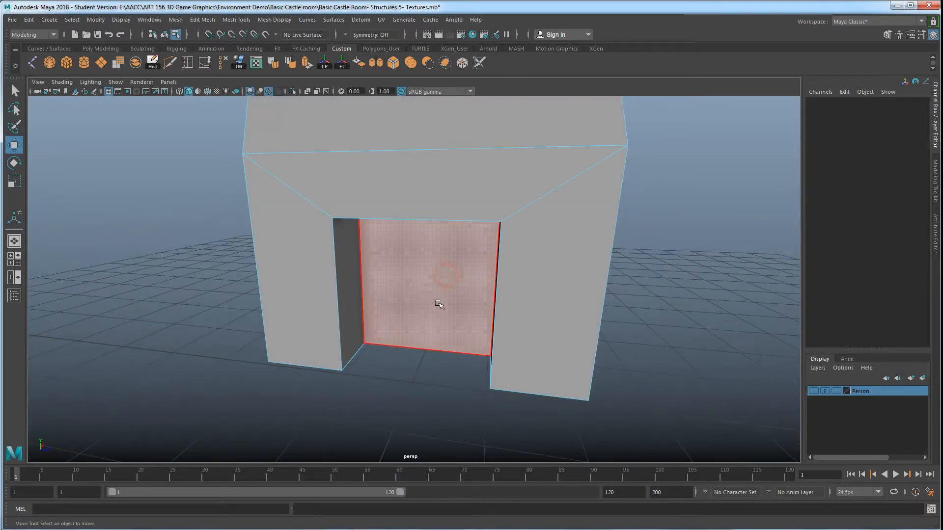
{"action": "left_click_drag", "start_coordinate": [446, 302], "coordinate": [436, 280], "text": "alt"}
{"action": "left_click", "coordinate": [439, 289]}
{"action": "key", "text": "ctrl+e"}
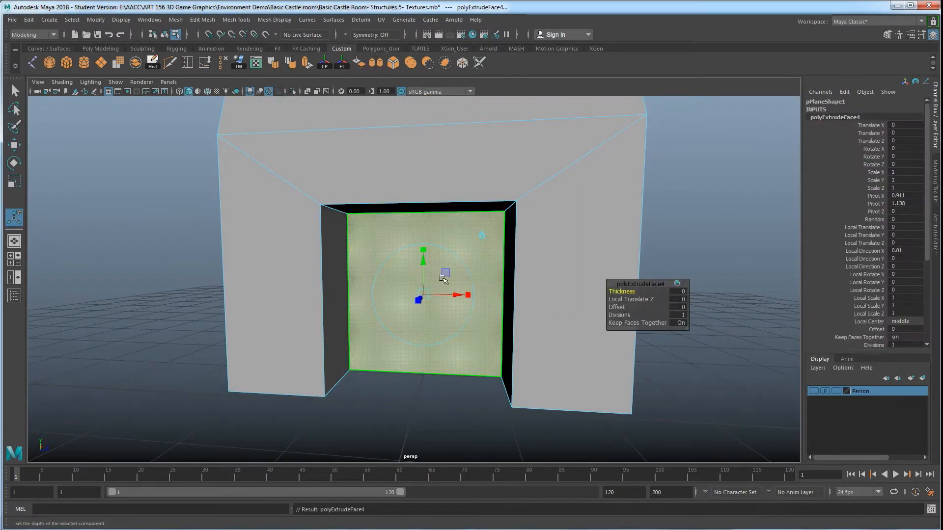
{"action": "left_click_drag", "start_coordinate": [422, 295], "coordinate": [410, 298]}
{"action": "key", "text": "w"}
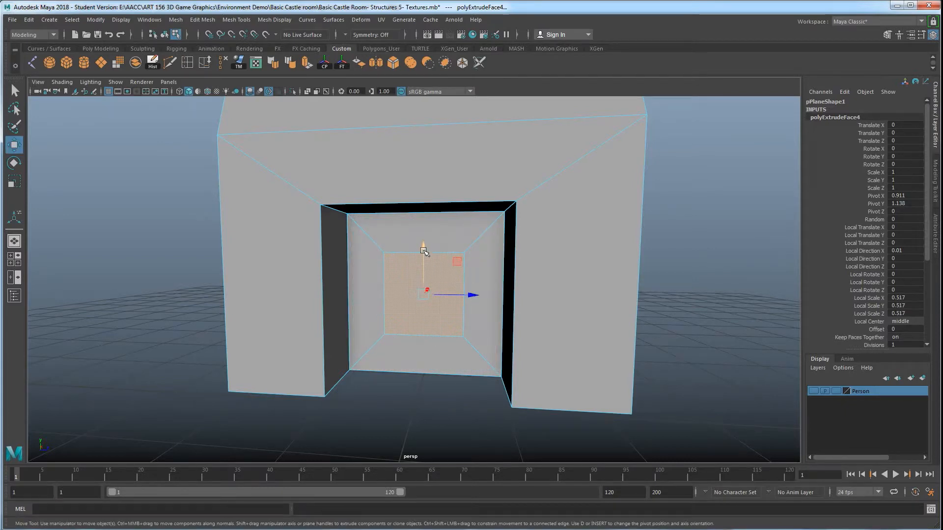
{"action": "key", "text": "Delete"}
- Duplicate the whole wall and offset the copy to about 0.642 in X, behind the original
{"action": "left_click_drag", "start_coordinate": [466, 285], "coordinate": [416, 339], "text": "alt"}
{"action": "right_click_drag", "start_coordinate": [415, 187], "coordinate": [447, 171]}
{"action": "scroll", "coordinate": [434, 190], "scroll_direction": "down", "scroll_amount": 1}
{"action": "scroll", "coordinate": [446, 263], "scroll_direction": "down", "scroll_amount": 2}
{"action": "left_click_drag", "start_coordinate": [446, 264], "coordinate": [407, 261], "text": "alt"}
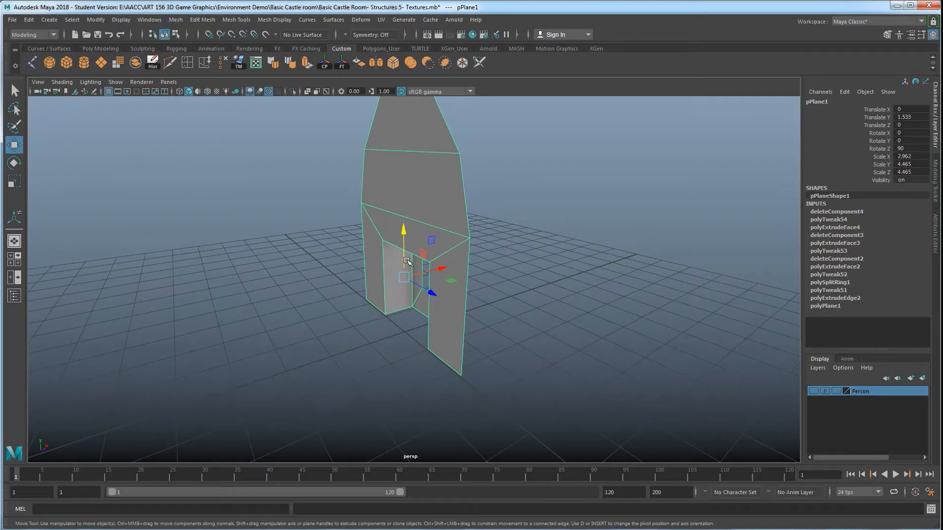
{"action": "left_click_drag", "start_coordinate": [470, 292], "coordinate": [385, 284], "text": "alt"}
{"action": "left_click_drag", "start_coordinate": [450, 339], "coordinate": [467, 337], "text": "alt"}
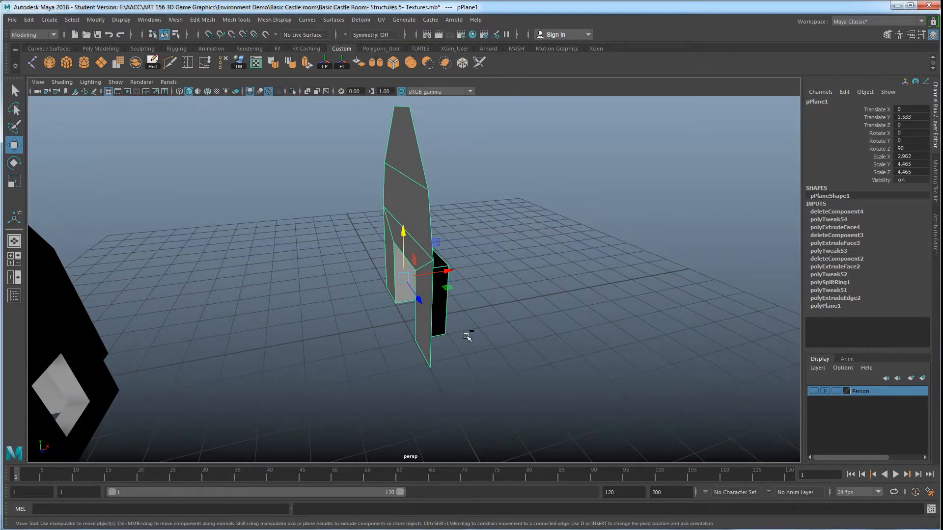
{"action": "key", "text": "ctrl+d"}
{"action": "left_click_drag", "start_coordinate": [446, 270], "coordinate": [425, 275]}
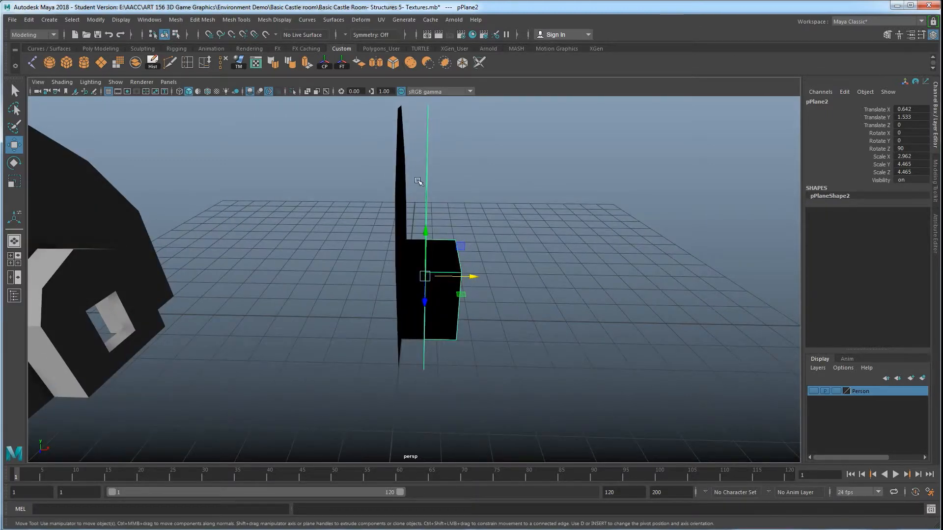
- Enlarge the duplicate wall's doorway recess by scaling its side faces apart and raising its top face
{"action": "left_click_drag", "start_coordinate": [428, 188], "coordinate": [398, 269], "text": "alt"}
{"action": "right_click_drag", "start_coordinate": [398, 269], "coordinate": [385, 305]}
{"action": "left_click_drag", "start_coordinate": [385, 305], "coordinate": [432, 337], "text": "alt"}
{"action": "left_click", "coordinate": [422, 303]}
{"action": "key", "text": "r"}
{"action": "left_click_drag", "start_coordinate": [448, 415], "coordinate": [445, 299], "text": "alt"}
{"action": "left_click_drag", "start_coordinate": [436, 354], "coordinate": [418, 333], "text": "alt"}
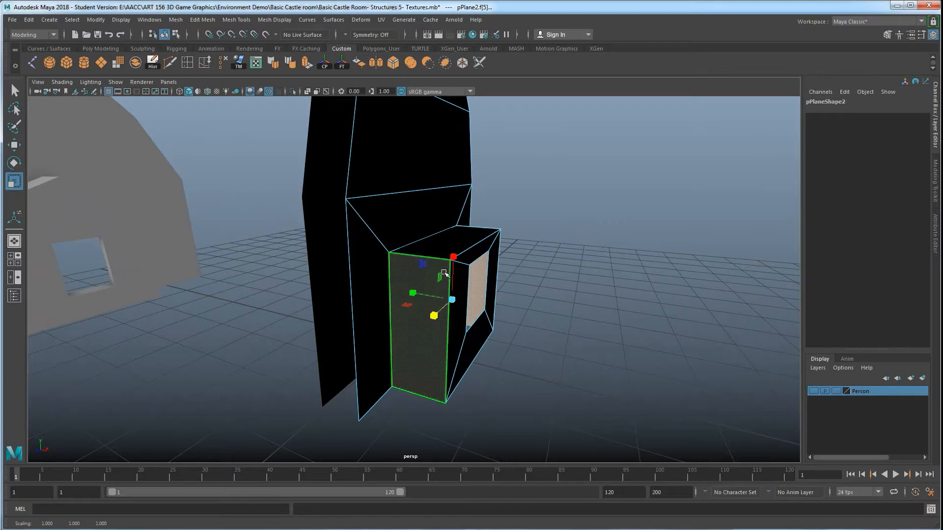
{"action": "left_click", "coordinate": [445, 240]}
{"action": "key", "text": "w"}
{"action": "left_click_drag", "start_coordinate": [457, 206], "coordinate": [444, 288]}
{"action": "right_click_drag", "start_coordinate": [446, 158], "coordinate": [469, 143]}
{"action": "scroll", "coordinate": [431, 229], "scroll_direction": "down", "scroll_amount": 3}
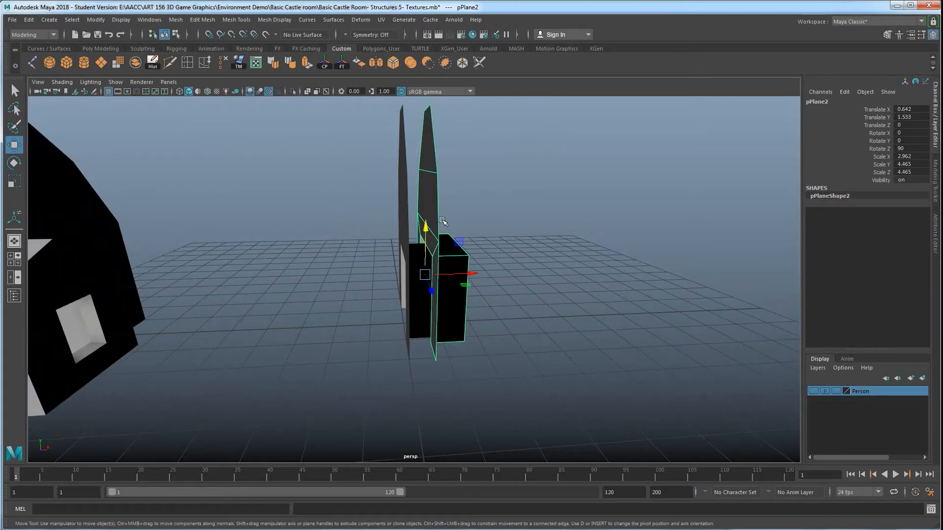
- Combine the original wall and its duplicate into one mesh
{"action": "left_click_drag", "start_coordinate": [431, 229], "coordinate": [443, 241], "text": "alt"}
{"action": "left_click", "coordinate": [425, 175], "text": "shift"}
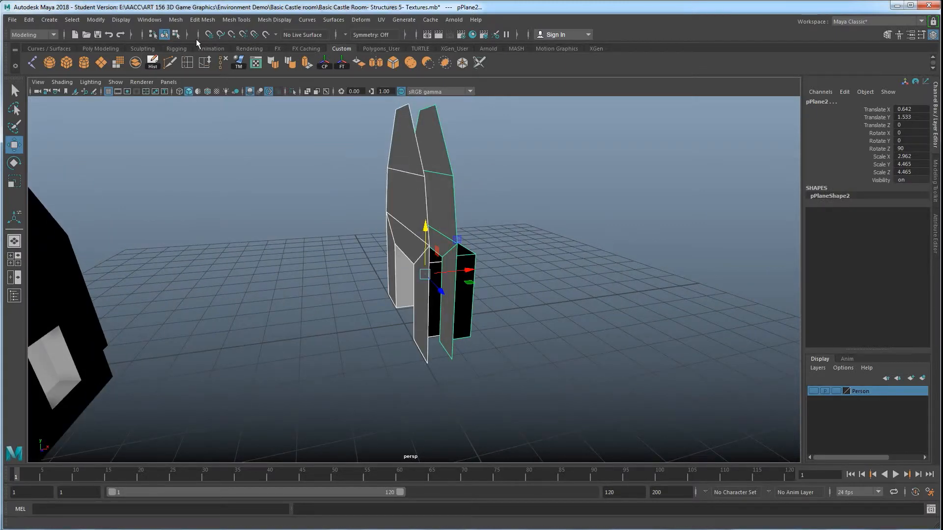
{"action": "left_click", "coordinate": [177, 18]}
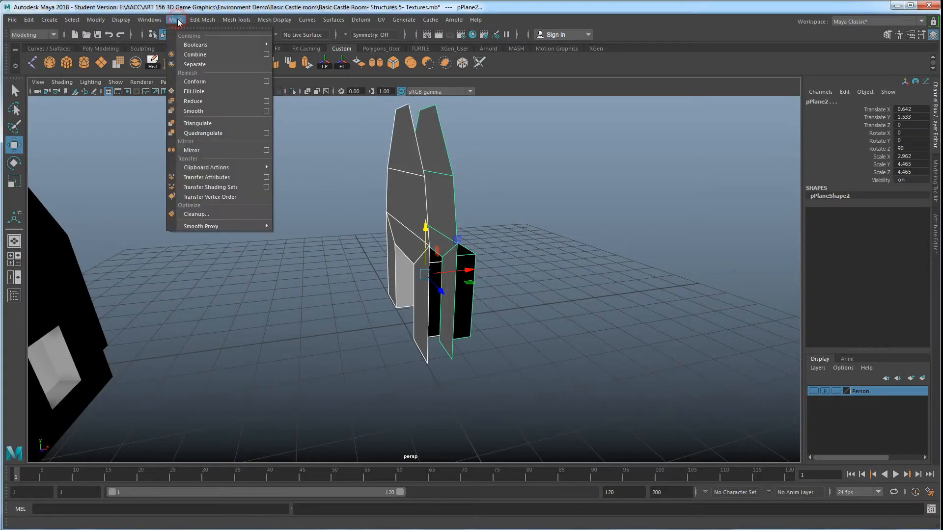
{"action": "left_click", "coordinate": [199, 54]}
{"action": "left_click_drag", "start_coordinate": [324, 227], "coordinate": [319, 244], "text": "alt"}
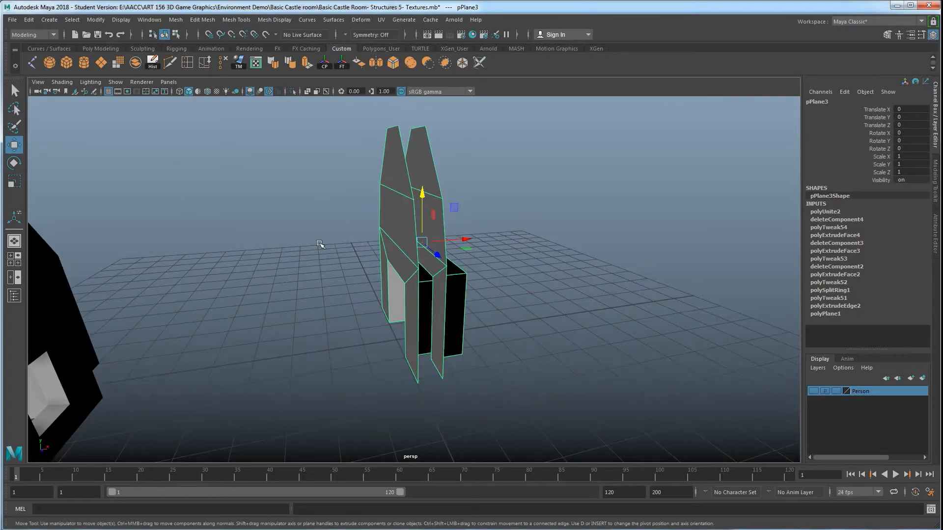
- Try to bridge the open borders of the combined front and back walls after selecting the front wall's border edges
{"action": "right_click_drag", "start_coordinate": [398, 166], "coordinate": [395, 145]}
{"action": "left_click", "coordinate": [418, 338]}
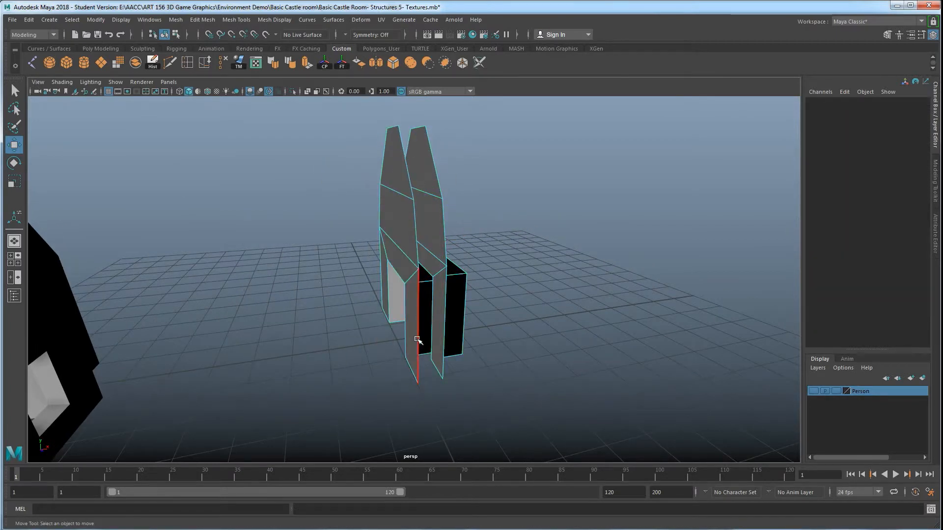
{"action": "left_click", "coordinate": [418, 339]}
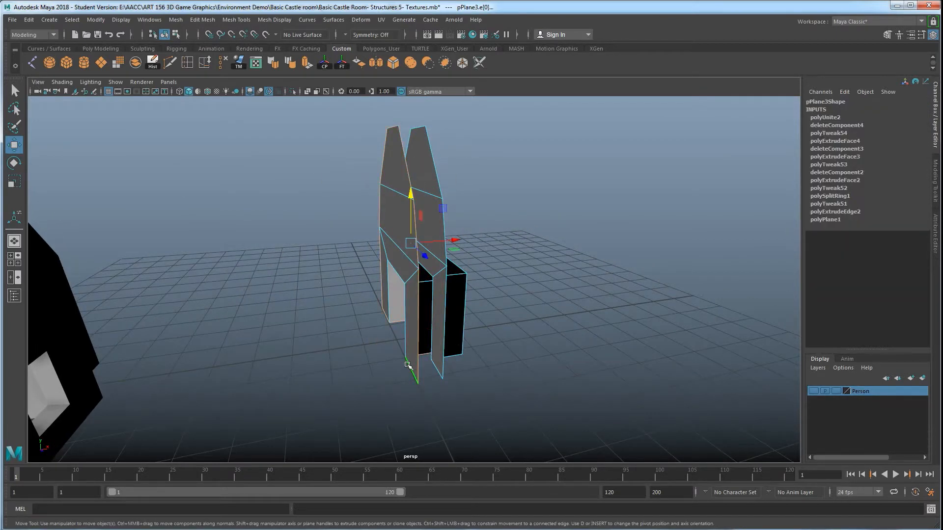
{"action": "left_click_drag", "start_coordinate": [378, 360], "coordinate": [365, 357], "text": "alt"}
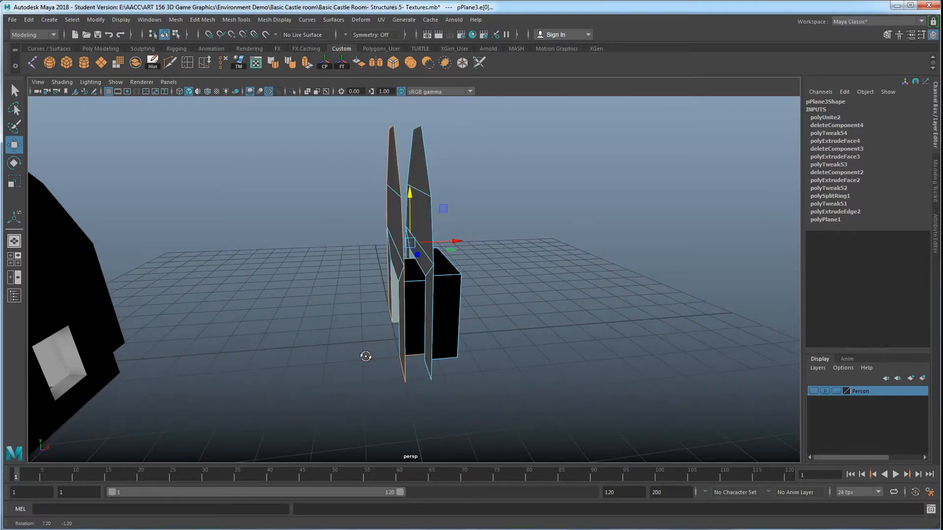
{"action": "left_click_drag", "start_coordinate": [365, 357], "coordinate": [392, 290], "text": "alt"}
{"action": "left_click_drag", "start_coordinate": [419, 346], "coordinate": [431, 343], "text": "alt"}
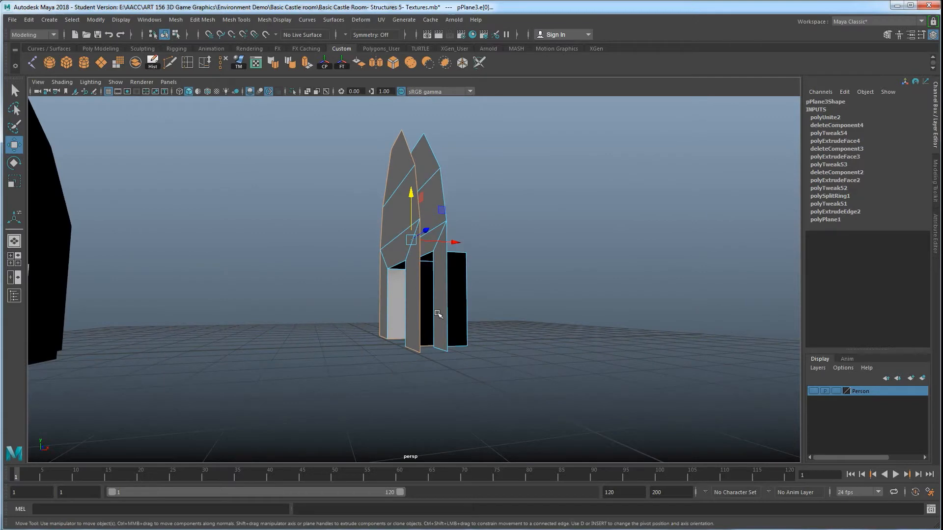
{"action": "right_click_drag", "start_coordinate": [436, 219], "coordinate": [479, 202]}
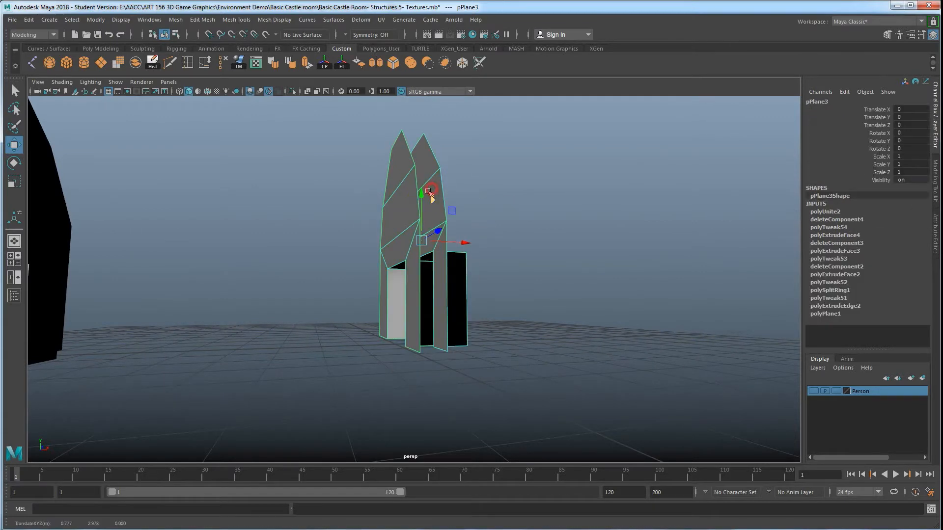
{"action": "left_click", "coordinate": [202, 20]}
{"action": "left_click", "coordinate": [211, 66]}
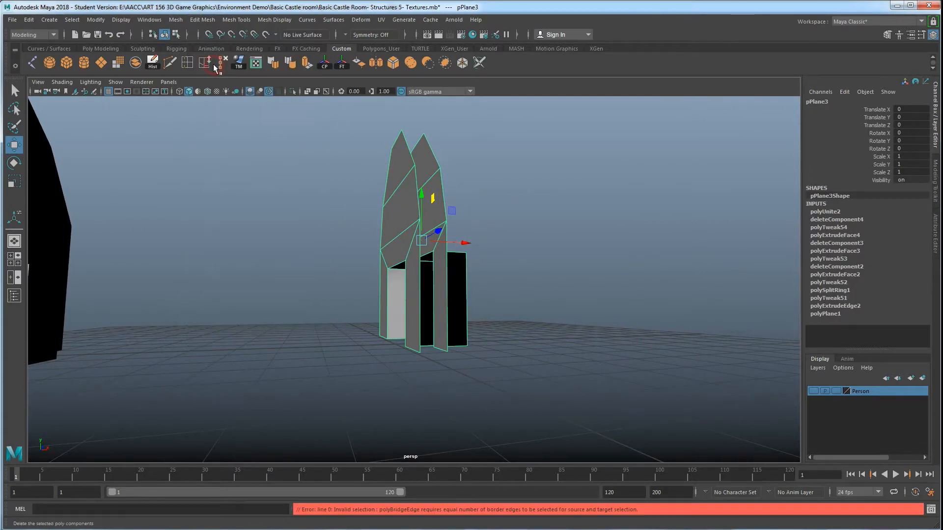
- Try bridging the matching lower side edges of the front and back walls, and undo the bridge
{"action": "left_click_drag", "start_coordinate": [417, 277], "coordinate": [413, 317], "text": "alt"}
{"action": "right_click_drag", "start_coordinate": [389, 191], "coordinate": [392, 166]}
{"action": "left_click", "coordinate": [423, 291]}
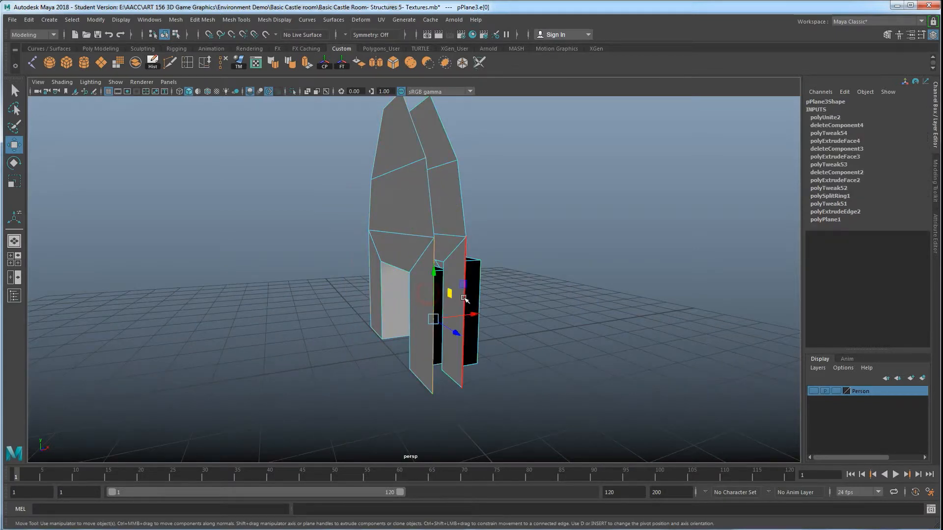
{"action": "left_click", "coordinate": [465, 266], "text": "shift"}
{"action": "left_click", "coordinate": [203, 20]}
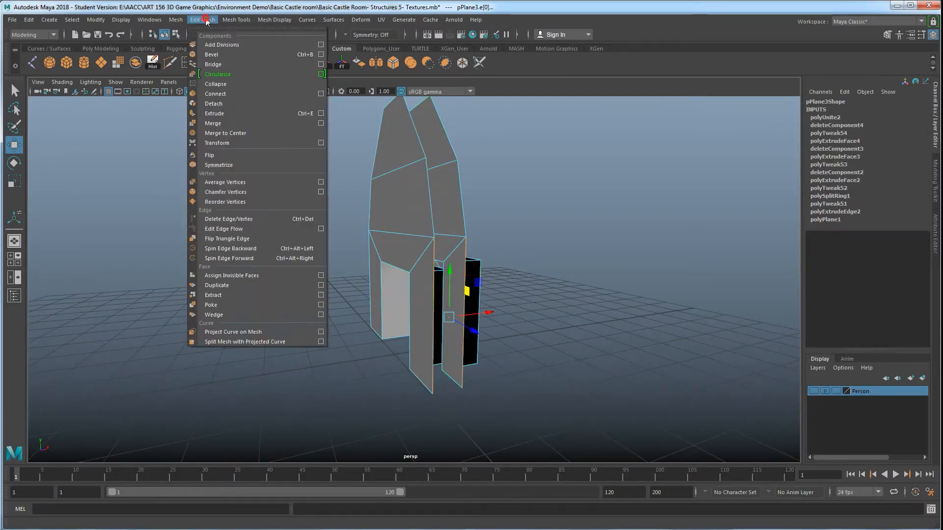
{"action": "left_click", "coordinate": [220, 66]}
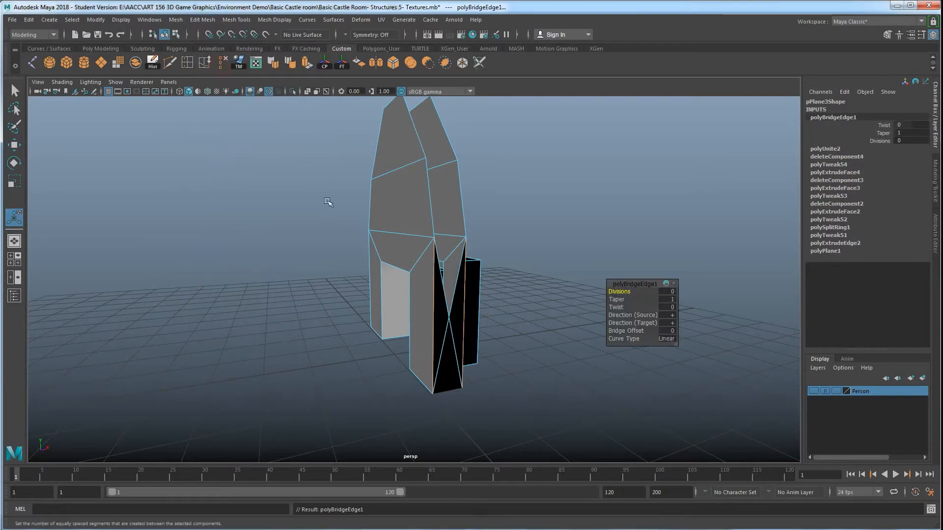
{"action": "left_click_drag", "start_coordinate": [418, 261], "coordinate": [408, 278], "text": "alt"}
{"action": "key", "text": "ctrl+z"}
{"action": "key", "text": "w"}
- Extrude the front wall's outer side, slope and peak edges, leaving out the bottom edges
{"action": "left_click", "coordinate": [345, 260], "text": "shift"}
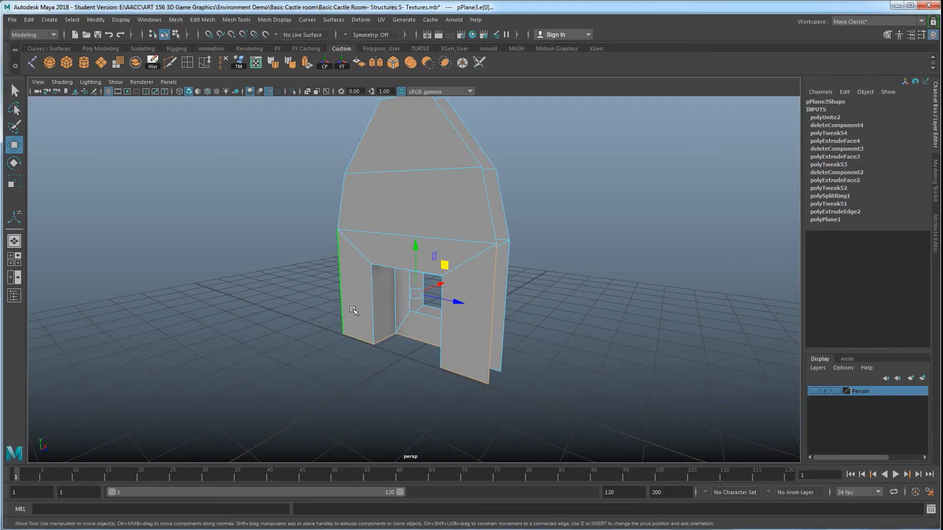
{"action": "middle_click_drag", "start_coordinate": [408, 300], "coordinate": [404, 311], "text": "alt"}
{"action": "left_click", "coordinate": [481, 308]}
{"action": "left_click", "coordinate": [480, 193], "text": "shift"}
{"action": "left_click", "coordinate": [456, 167], "text": "shift"}
{"action": "left_click", "coordinate": [402, 114], "text": "shift"}
{"action": "left_click", "coordinate": [377, 131], "text": "shift"}
{"action": "left_click", "coordinate": [345, 201], "text": "shift"}
{"action": "left_click", "coordinate": [336, 258], "text": "shift"}
{"action": "left_click_drag", "start_coordinate": [425, 315], "coordinate": [393, 313], "text": "alt"}
{"action": "left_click_drag", "start_coordinate": [466, 290], "coordinate": [403, 319], "text": "alt"}
{"action": "key", "text": "ctrl+e"}
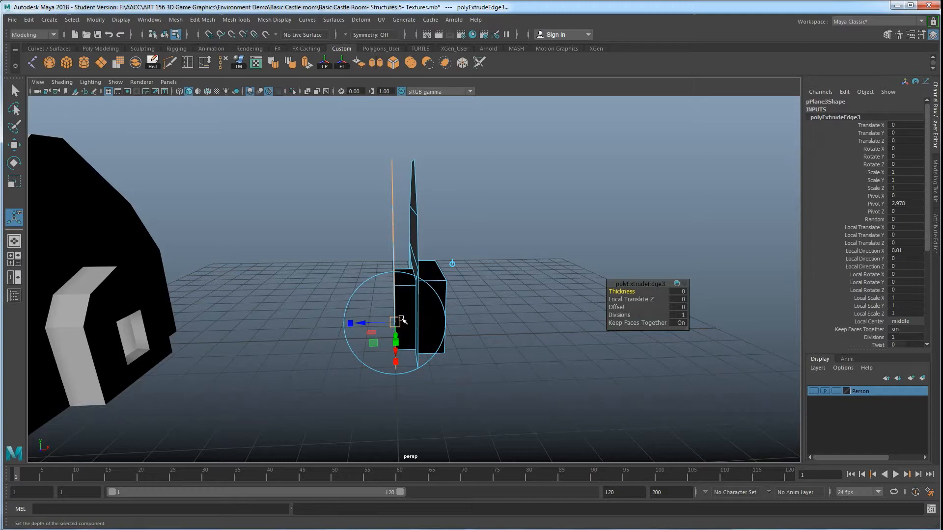
- Move the extruded edges along X and vertex-snap them onto the back wall's outline to close the gap
{"action": "key", "text": "w"}
{"action": "left_click_drag", "start_coordinate": [400, 322], "coordinate": [397, 331], "text": "alt"}
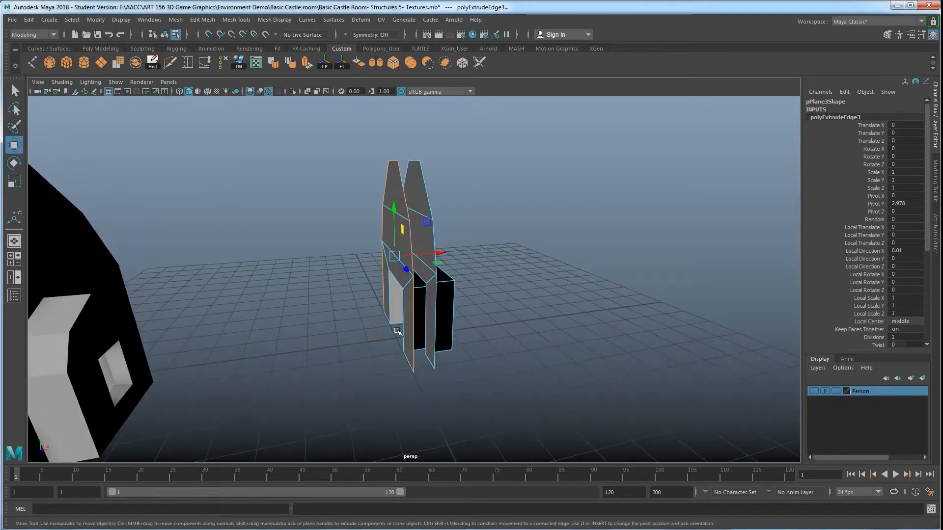
{"action": "key", "text": "v"}
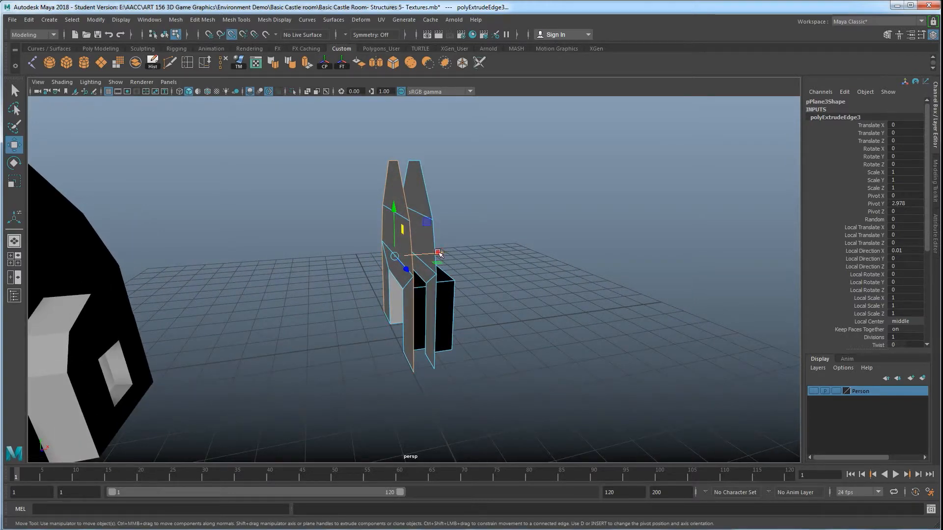
{"action": "left_click_drag", "start_coordinate": [440, 254], "coordinate": [434, 226]}
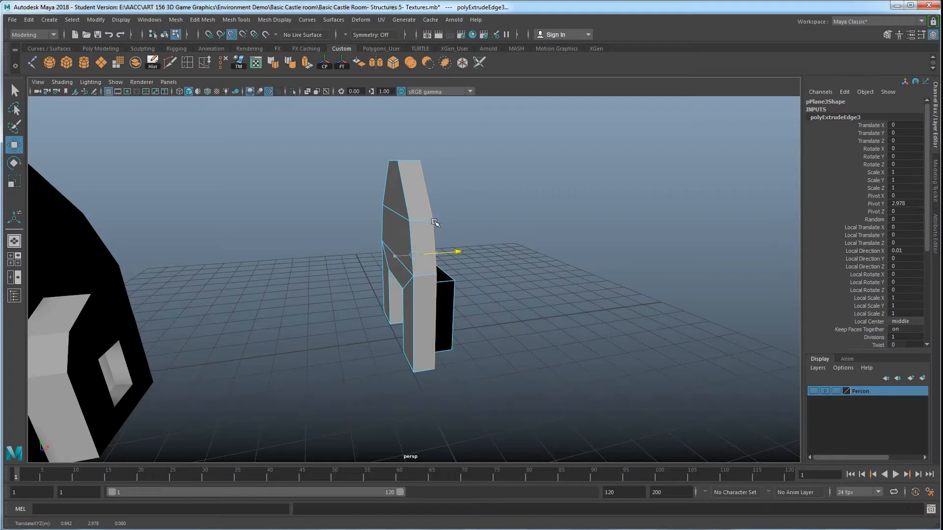
{"action": "left_click_drag", "start_coordinate": [430, 200], "coordinate": [441, 218]}
{"action": "left_click_drag", "start_coordinate": [449, 261], "coordinate": [391, 260], "text": "alt"}
{"action": "key", "text": "ctrl+z"}
- Select all of the wall's vertices and merge them with a distance threshold of 0.01
{"action": "right_click_drag", "start_coordinate": [386, 157], "coordinate": [344, 160]}
{"action": "scroll", "coordinate": [379, 263], "scroll_direction": "down", "scroll_amount": 4}
{"action": "left_click_drag", "start_coordinate": [479, 385], "coordinate": [349, 118]}
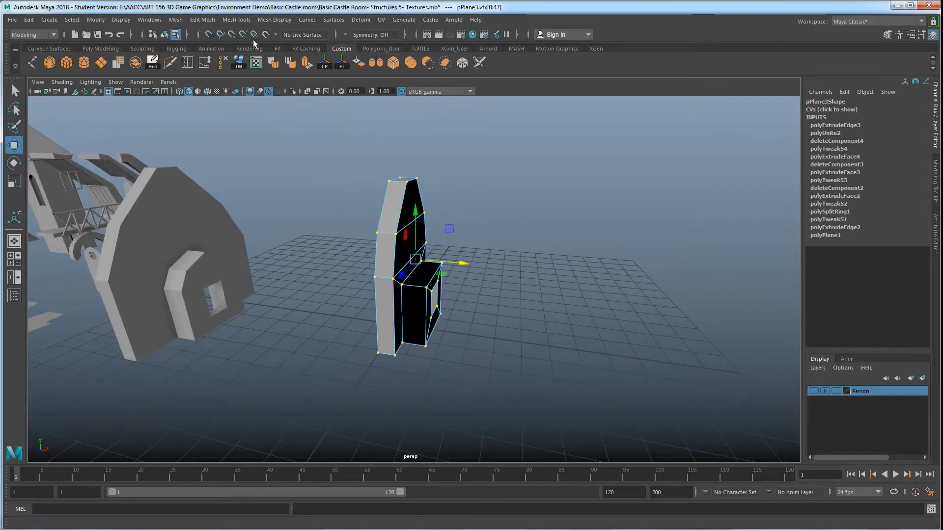
{"action": "left_click", "coordinate": [236, 20]}
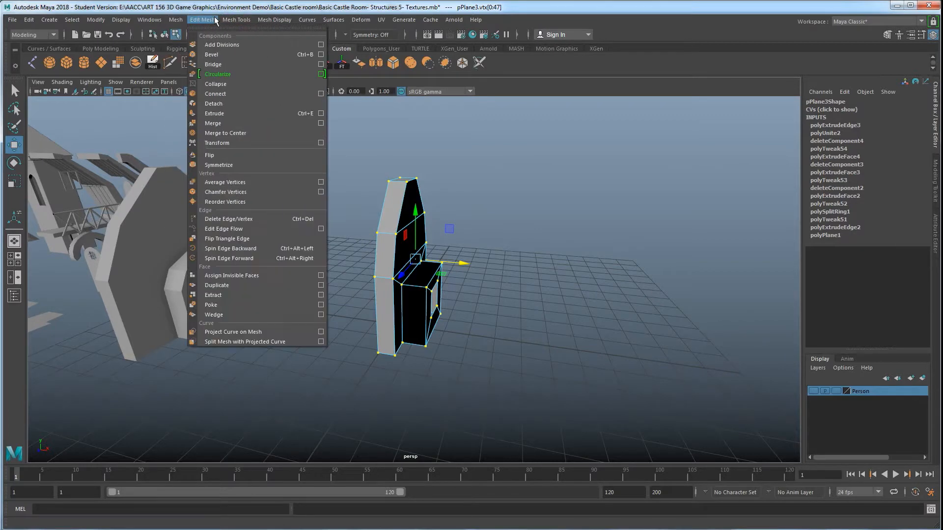
{"action": "mouse_move", "coordinate": [177, 23]}
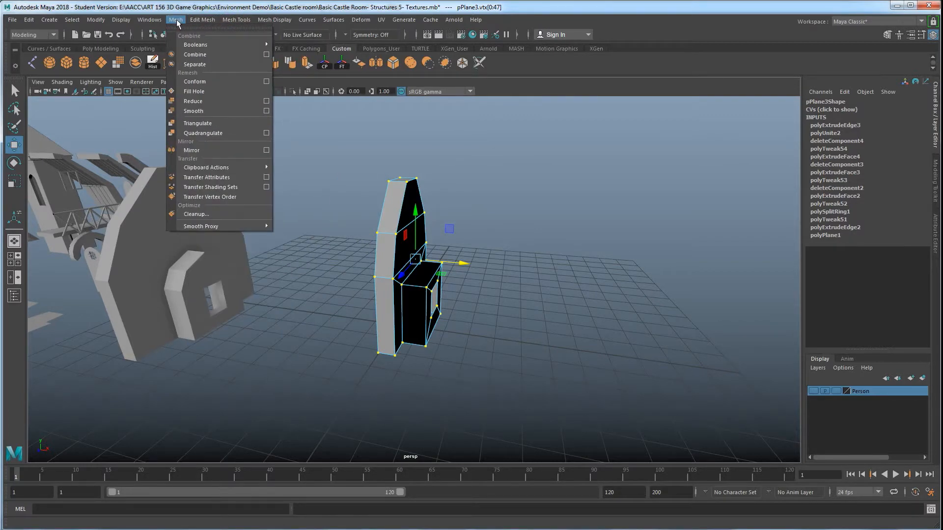
{"action": "mouse_move", "coordinate": [208, 24]}
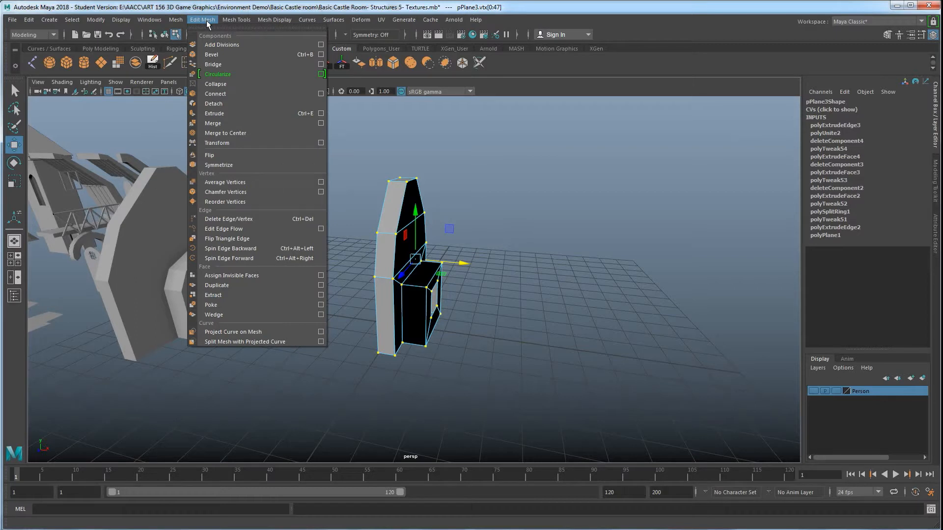
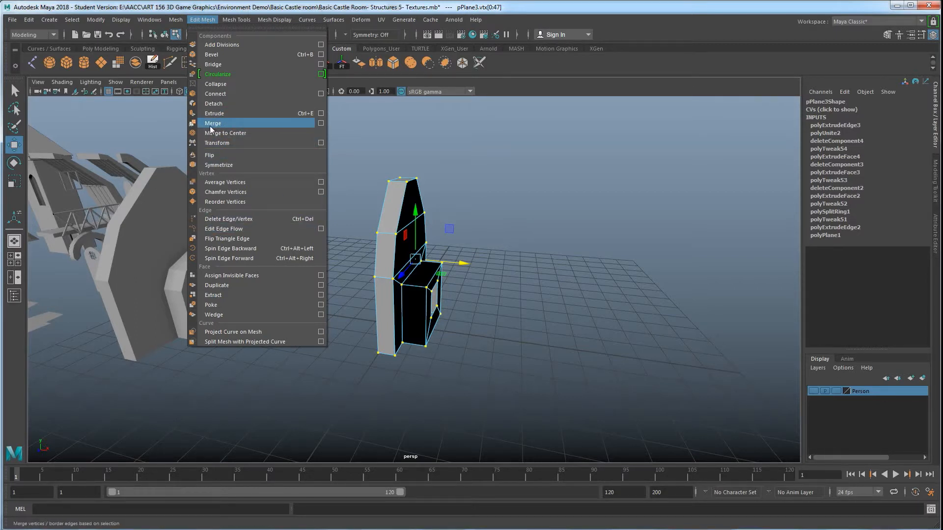
{"action": "right_click_drag", "start_coordinate": [479, 249], "coordinate": [518, 201], "text": "shift"}
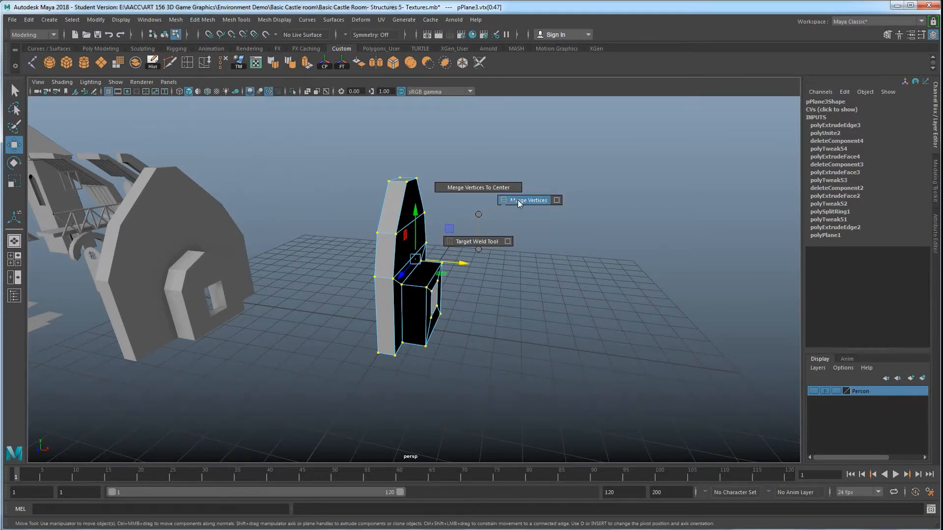
{"action": "right_click_drag", "start_coordinate": [518, 200], "coordinate": [503, 217], "text": "shift"}
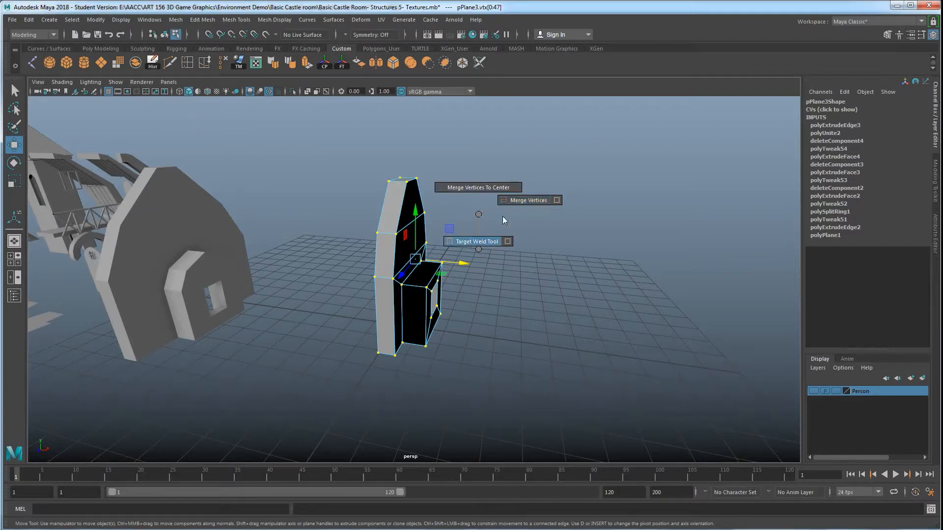
{"action": "right_click_drag", "start_coordinate": [482, 248], "coordinate": [532, 211], "text": "shift"}
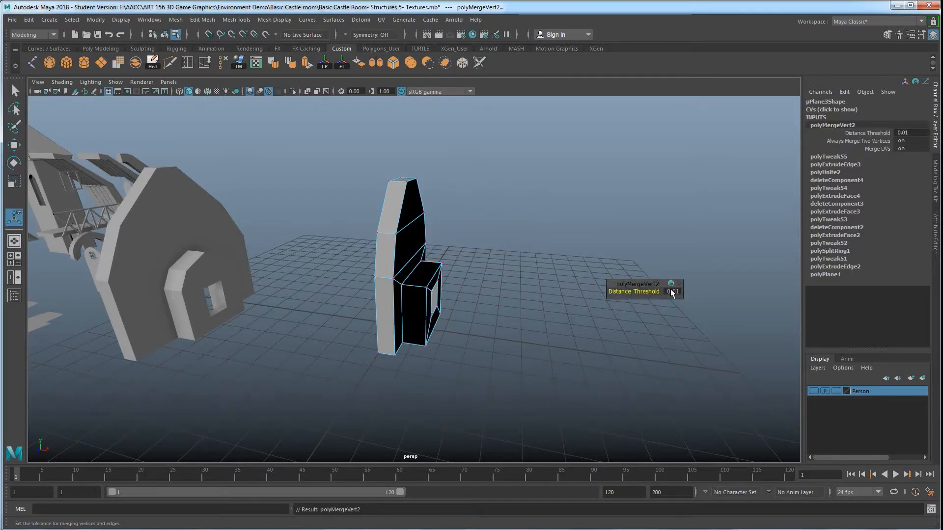
- Try a different distance threshold for the vertex merge and undo the change
{"action": "mouse_move", "coordinate": [512, 307]}
{"action": "left_mouse_down", "text": "alt"}
{"action": "mouse_move", "coordinate": [442, 305]}
{"action": "mouse_move", "coordinate": [537, 316]}
{"action": "mouse_move", "coordinate": [517, 321]}
{"action": "left_mouse_up", "text": "alt"}
{"action": "right_click_drag", "start_coordinate": [432, 314], "coordinate": [598, 287], "text": "alt"}
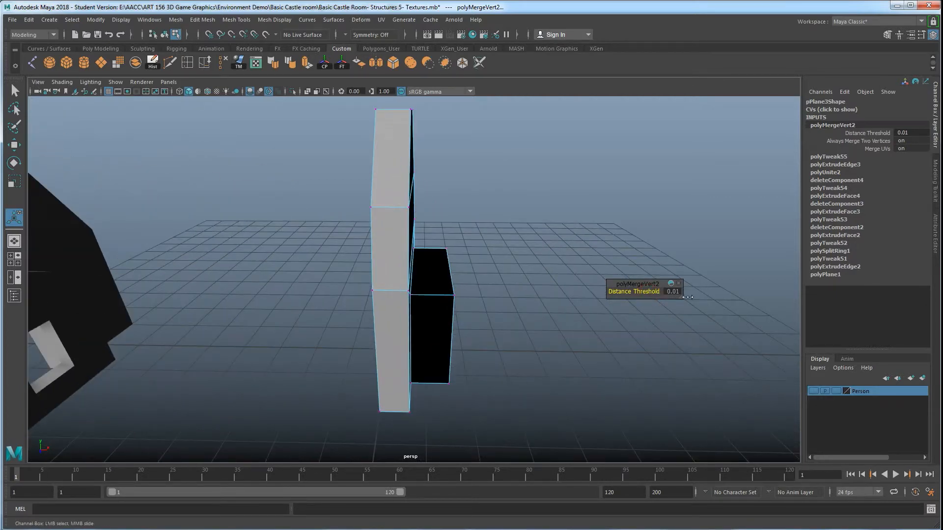
{"action": "left_click_drag", "start_coordinate": [649, 290], "coordinate": [609, 291]}
{"action": "key", "text": "ctrl+z"}
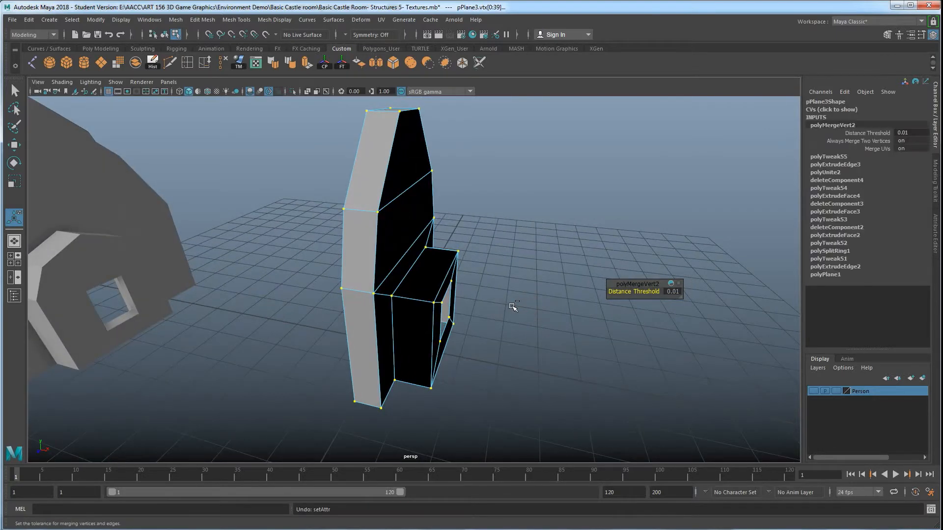
- Test the merged seam by moving one side vertex, and undo both the move and the merge
{"action": "left_click_drag", "start_coordinate": [487, 287], "coordinate": [609, 286], "text": "alt"}
{"action": "left_click_drag", "start_coordinate": [447, 298], "coordinate": [381, 221], "text": "alt"}
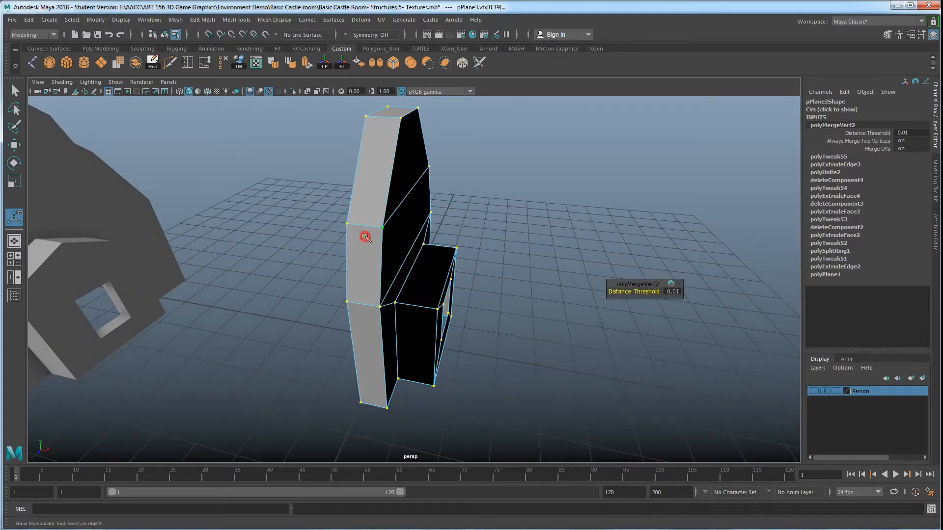
{"action": "left_click", "coordinate": [378, 226]}
{"action": "key", "text": "w"}
{"action": "left_click_drag", "start_coordinate": [384, 237], "coordinate": [371, 222]}
{"action": "key", "text": "ctrl+z"}
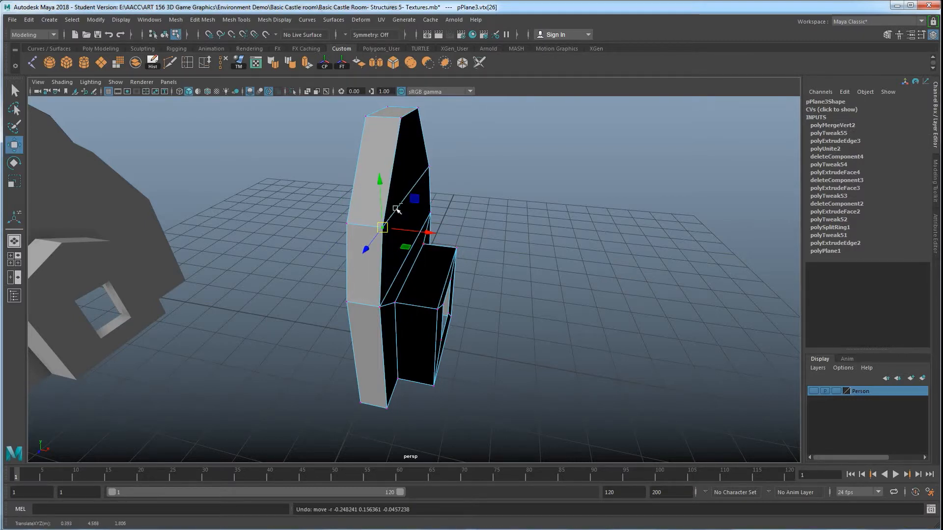
{"action": "key", "text": "ctrl+z"}
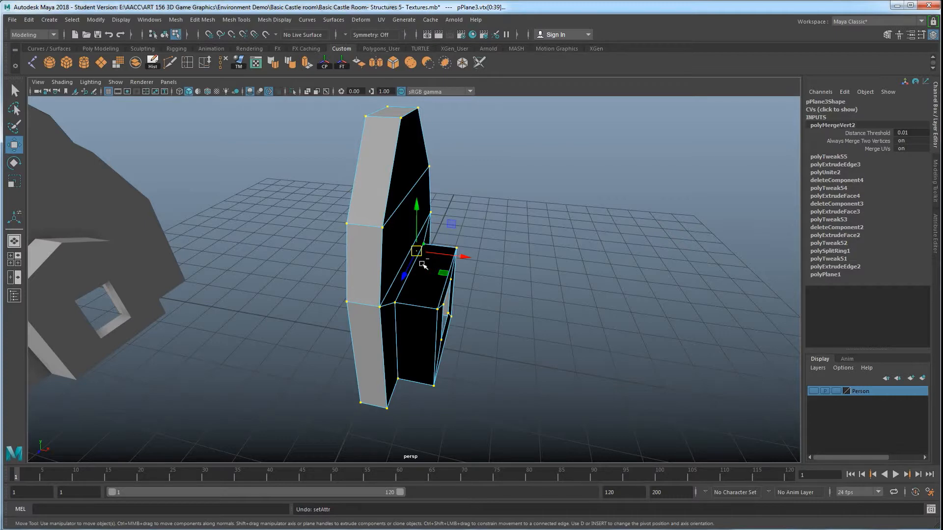
{"action": "key", "text": "ctrl+z"}
{"action": "key", "text": "ctrl+z"}
- Reselect the whole wall's vertices, merge them again at a 0.01 threshold, and pick a seam vertex to check the weld
{"action": "left_click", "coordinate": [390, 187]}
{"action": "left_click_drag", "start_coordinate": [390, 187], "coordinate": [535, 417]}
{"action": "scroll", "coordinate": [531, 410], "scroll_direction": "down", "scroll_amount": 5}
{"action": "right_click_drag", "start_coordinate": [466, 217], "coordinate": [511, 176], "text": "shift"}
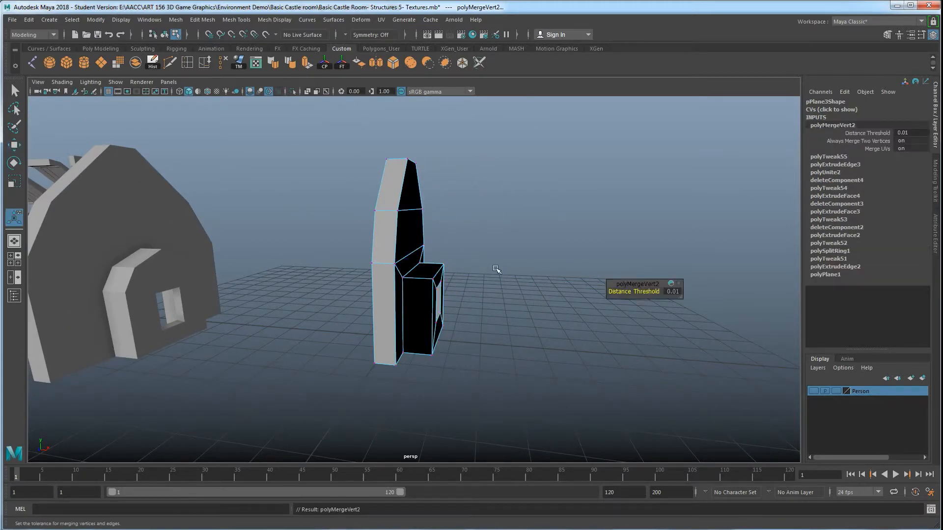
{"action": "left_click", "coordinate": [399, 212]}
{"action": "key", "text": "w"}
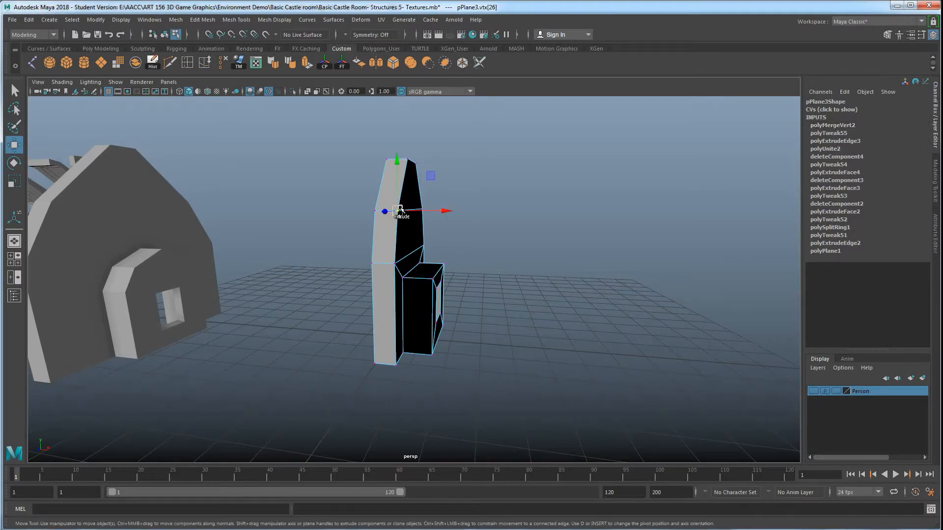
- Turn on backface culling to inspect the back wall's face directions, and turn it off again
{"action": "left_click_drag", "start_coordinate": [432, 241], "coordinate": [421, 298], "text": "alt"}
{"action": "mouse_move", "coordinate": [518, 295]}
{"action": "left_mouse_down", "text": "alt"}
{"action": "mouse_move", "coordinate": [415, 320]}
{"action": "mouse_move", "coordinate": [393, 263]}
{"action": "mouse_move", "coordinate": [408, 275]}
{"action": "mouse_move", "coordinate": [415, 251]}
{"action": "mouse_move", "coordinate": [402, 261]}
{"action": "left_mouse_up", "text": "alt"}
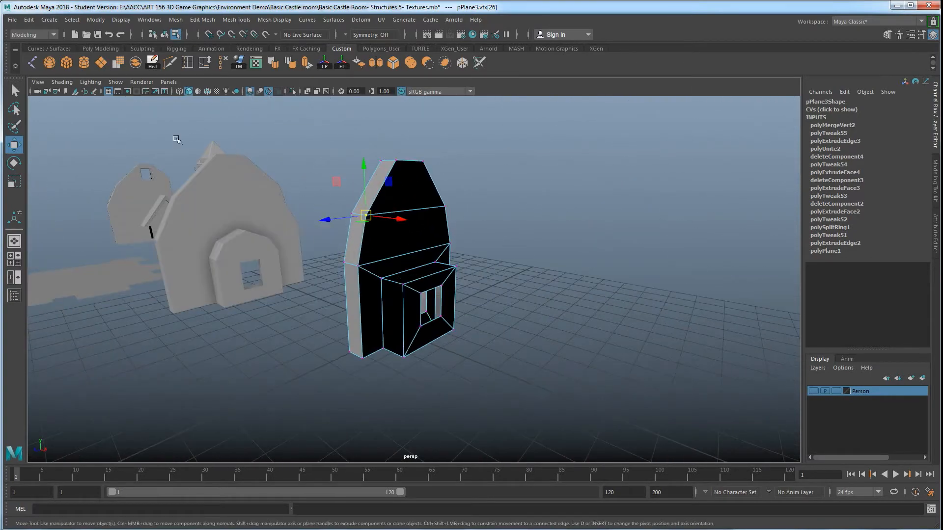
{"action": "left_click", "coordinate": [62, 82]}
{"action": "left_click", "coordinate": [77, 214]}
{"action": "mouse_move", "coordinate": [280, 265]}
{"action": "left_mouse_down", "text": "alt"}
{"action": "mouse_move", "coordinate": [425, 279]}
{"action": "mouse_move", "coordinate": [296, 264]}
{"action": "mouse_move", "coordinate": [299, 275]}
{"action": "mouse_move", "coordinate": [413, 298]}
{"action": "left_mouse_up", "text": "alt"}
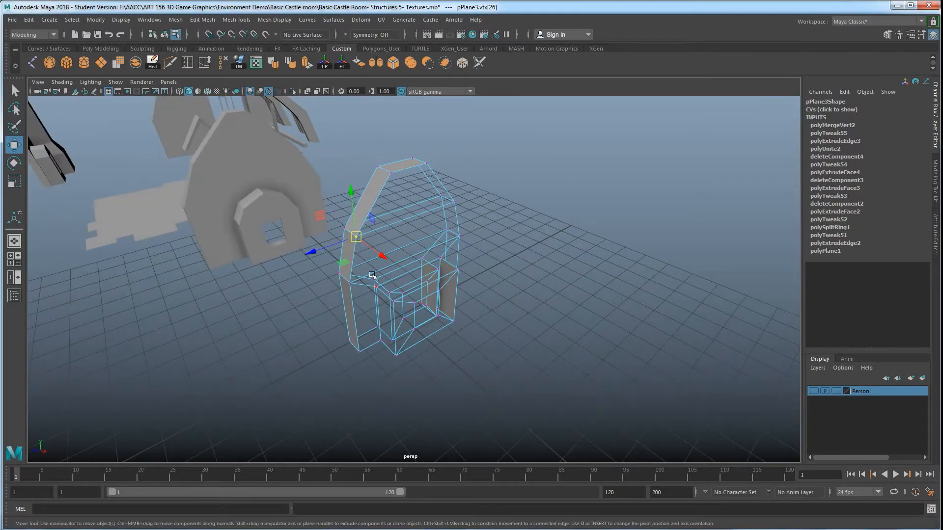
{"action": "left_click", "coordinate": [61, 82]}
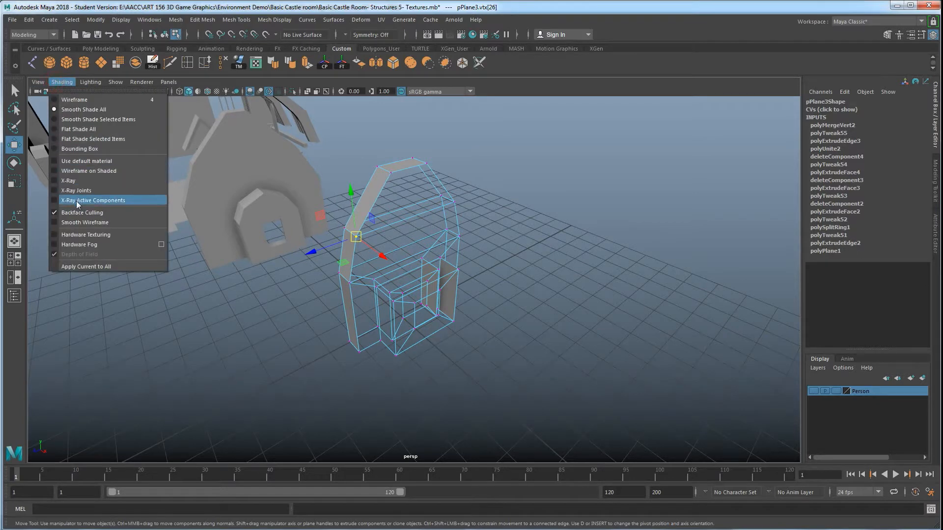
{"action": "left_click", "coordinate": [81, 213]}
{"action": "left_click_drag", "start_coordinate": [381, 249], "coordinate": [370, 226], "text": "alt"}
{"action": "scroll", "coordinate": [362, 254], "scroll_direction": "up", "scroll_amount": 3}
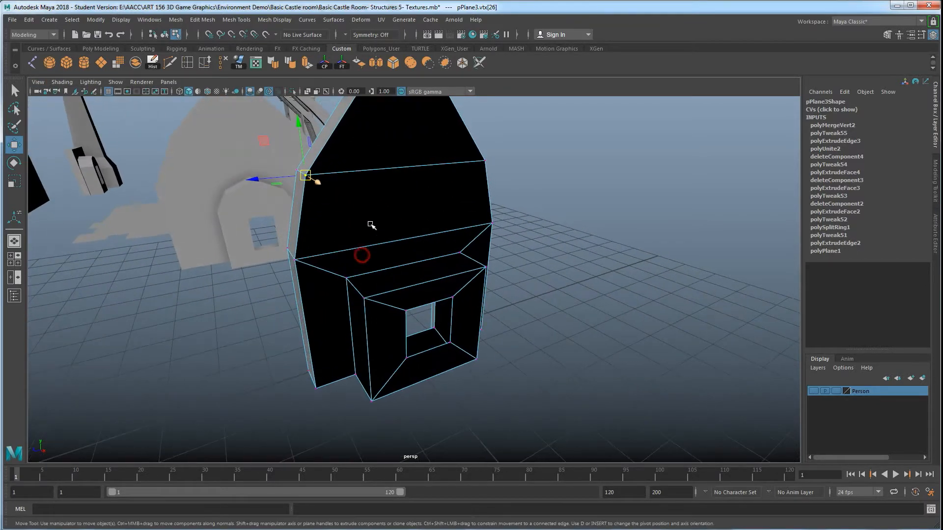
- Select all the reversed black faces across the back of the side wall and reverse their normals
{"action": "right_click", "coordinate": [397, 202]}
{"action": "right_click_drag", "start_coordinate": [399, 228], "coordinate": [399, 228]}
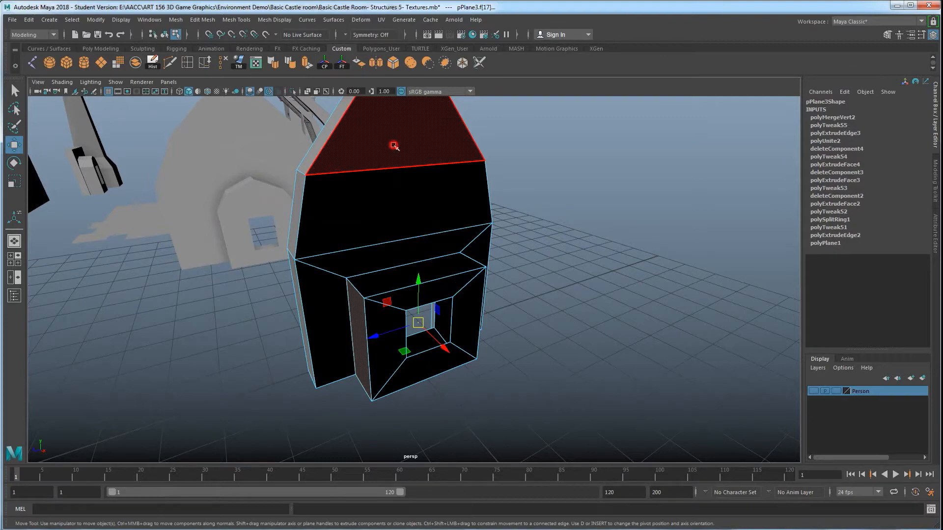
{"action": "double_click", "coordinate": [393, 146]}
{"action": "mouse_move", "coordinate": [389, 316]}
{"action": "left_mouse_down", "text": "alt"}
{"action": "mouse_move", "coordinate": [540, 322]}
{"action": "mouse_move", "coordinate": [389, 315]}
{"action": "left_mouse_up", "text": "alt"}
{"action": "left_click", "coordinate": [406, 142]}
{"action": "left_click", "coordinate": [360, 244], "text": "shift"}
{"action": "left_click", "coordinate": [377, 272], "text": "shift"}
{"action": "left_click", "coordinate": [342, 320], "text": "shift"}
{"action": "left_click", "coordinate": [373, 326], "text": "shift"}
{"action": "left_click_drag", "start_coordinate": [373, 327], "coordinate": [435, 328], "text": "alt"}
{"action": "left_click", "coordinate": [434, 327], "text": "shift"}
{"action": "left_click_drag", "start_coordinate": [312, 328], "coordinate": [392, 329], "text": "alt"}
{"action": "left_click", "coordinate": [415, 310], "text": "shift"}
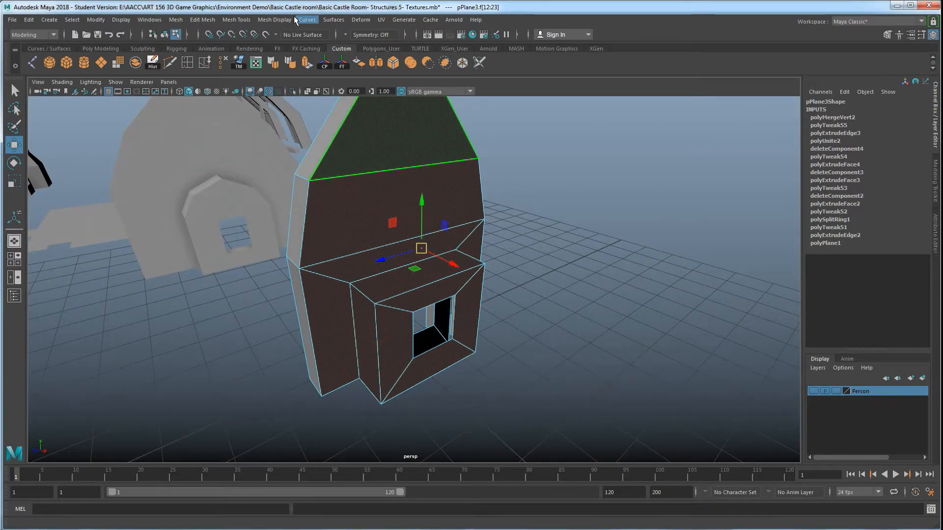
{"action": "left_click", "coordinate": [274, 19]}
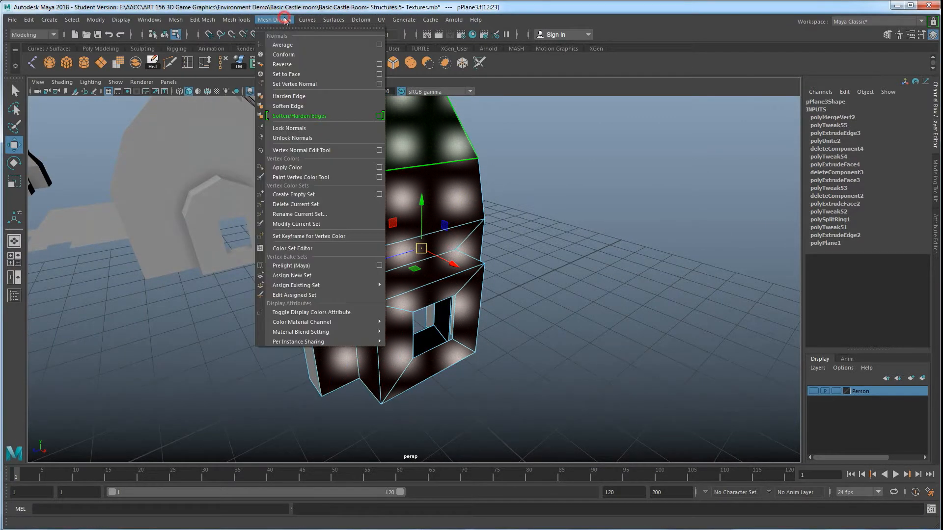
{"action": "left_click", "coordinate": [282, 64]}
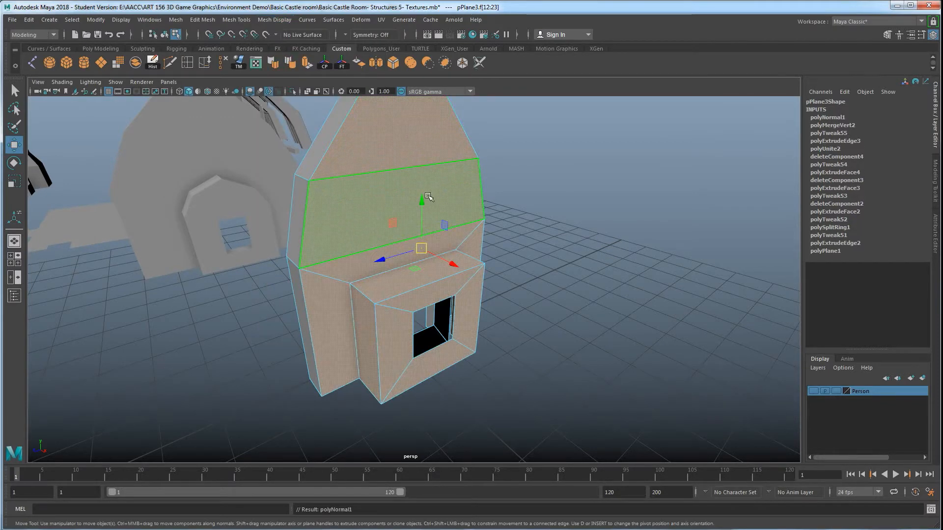
{"action": "right_click_drag", "start_coordinate": [458, 163], "coordinate": [496, 145]}
{"action": "left_click_drag", "start_coordinate": [387, 310], "coordinate": [305, 307], "text": "alt"}
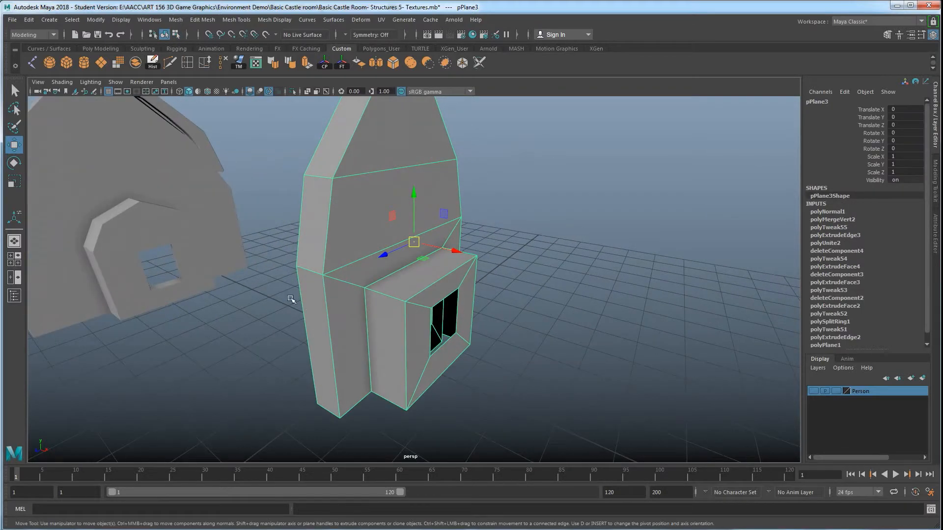
- Select the front and back edge loops of the window opening and bridge them with new inner faces
{"action": "left_click_drag", "start_coordinate": [343, 347], "coordinate": [426, 229], "text": "alt"}
{"action": "left_click", "coordinate": [473, 267]}
{"action": "left_click", "coordinate": [432, 287]}
{"action": "left_click_drag", "start_coordinate": [435, 320], "coordinate": [416, 382], "text": "alt"}
{"action": "left_click_drag", "start_coordinate": [430, 332], "coordinate": [395, 343], "text": "alt"}
{"action": "right_click_drag", "start_coordinate": [396, 343], "coordinate": [430, 329], "text": "alt"}
{"action": "middle_click_drag", "start_coordinate": [429, 328], "coordinate": [442, 265], "text": "alt"}
{"action": "left_click_drag", "start_coordinate": [442, 265], "coordinate": [484, 221], "text": "alt"}
{"action": "right_click_drag", "start_coordinate": [485, 202], "coordinate": [487, 176]}
{"action": "left_click", "coordinate": [483, 188]}
{"action": "double_click", "coordinate": [472, 185], "text": "shift"}
{"action": "left_click", "coordinate": [197, 21]}
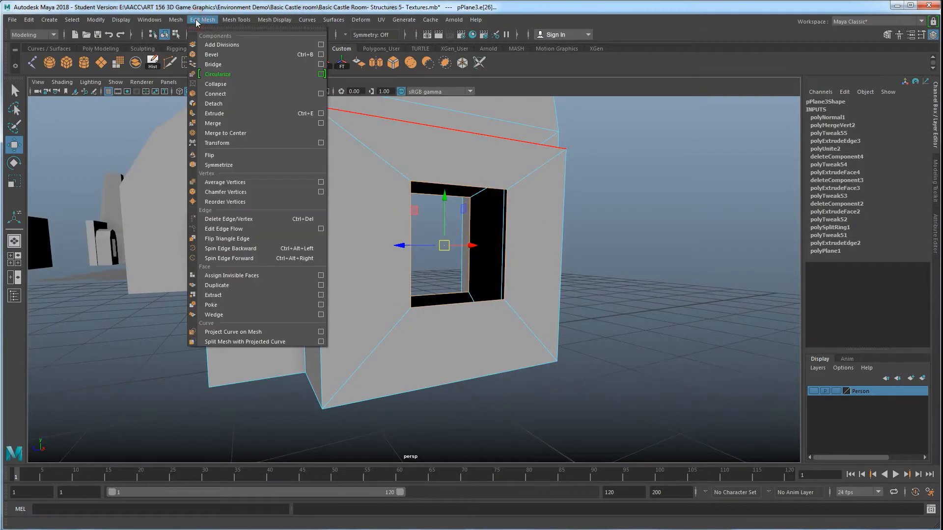
{"action": "left_click", "coordinate": [214, 64]}
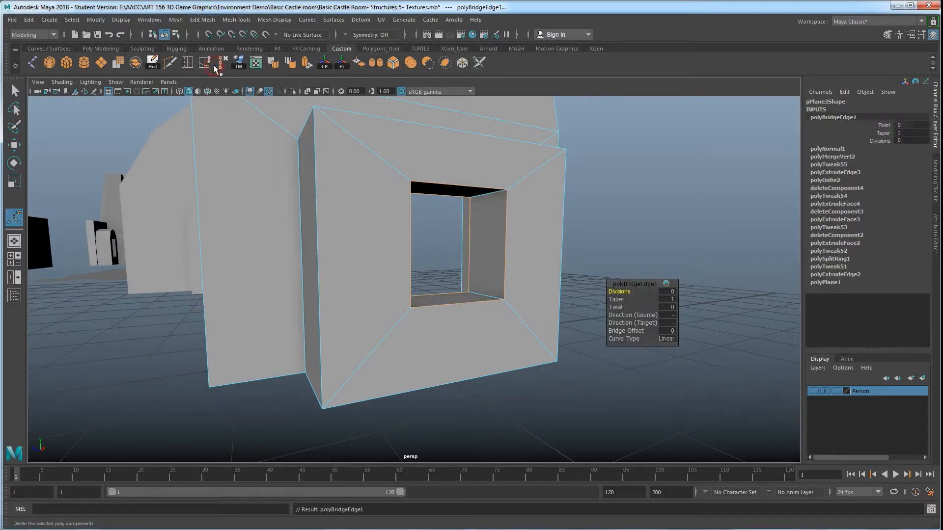
{"action": "left_click_drag", "start_coordinate": [444, 309], "coordinate": [525, 288], "text": "alt"}
{"action": "right_click_drag", "start_coordinate": [454, 214], "coordinate": [500, 201]}
- Move the balcony rails along X, clear of the wood floor and its supports
{"action": "scroll", "coordinate": [463, 219], "scroll_direction": "down", "scroll_amount": 5}
{"action": "left_click_drag", "start_coordinate": [421, 276], "coordinate": [472, 274], "text": "alt"}
{"action": "left_click_drag", "start_coordinate": [386, 234], "coordinate": [341, 214], "text": "alt"}
{"action": "left_click_drag", "start_coordinate": [258, 293], "coordinate": [230, 270], "text": "alt"}
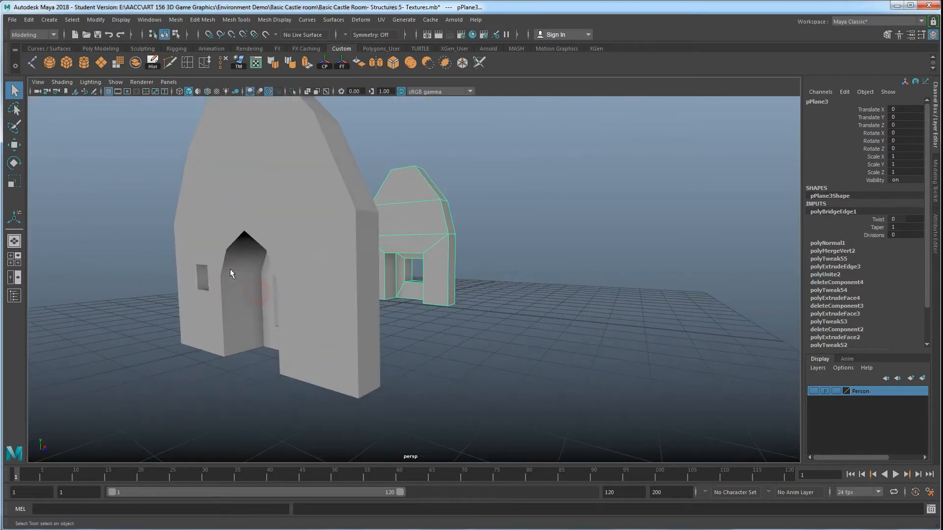
{"action": "left_click_drag", "start_coordinate": [356, 293], "coordinate": [252, 354], "text": "alt"}
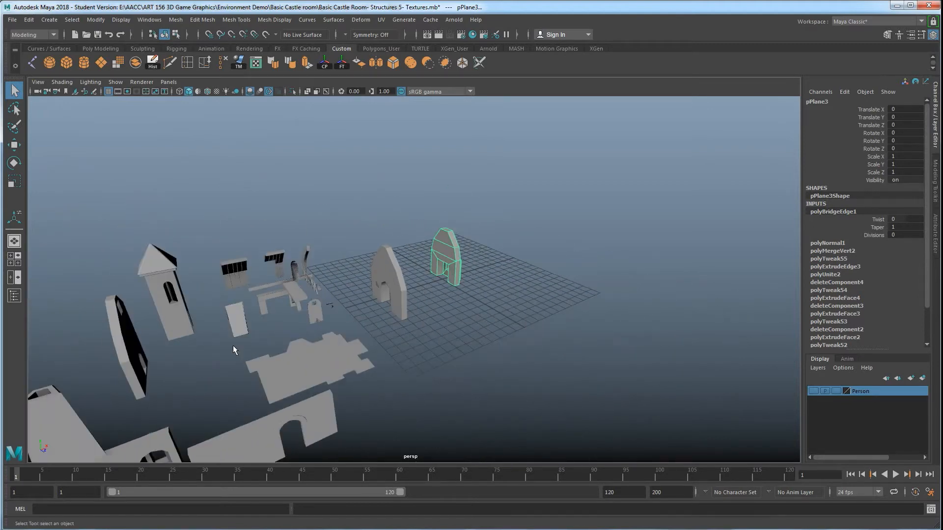
{"action": "left_click_drag", "start_coordinate": [308, 310], "coordinate": [327, 328], "text": "alt"}
{"action": "right_click_drag", "start_coordinate": [327, 327], "coordinate": [398, 327], "text": "alt"}
{"action": "middle_click_drag", "start_coordinate": [343, 300], "coordinate": [416, 307], "text": "alt"}
{"action": "left_click_drag", "start_coordinate": [415, 308], "coordinate": [403, 290], "text": "alt"}
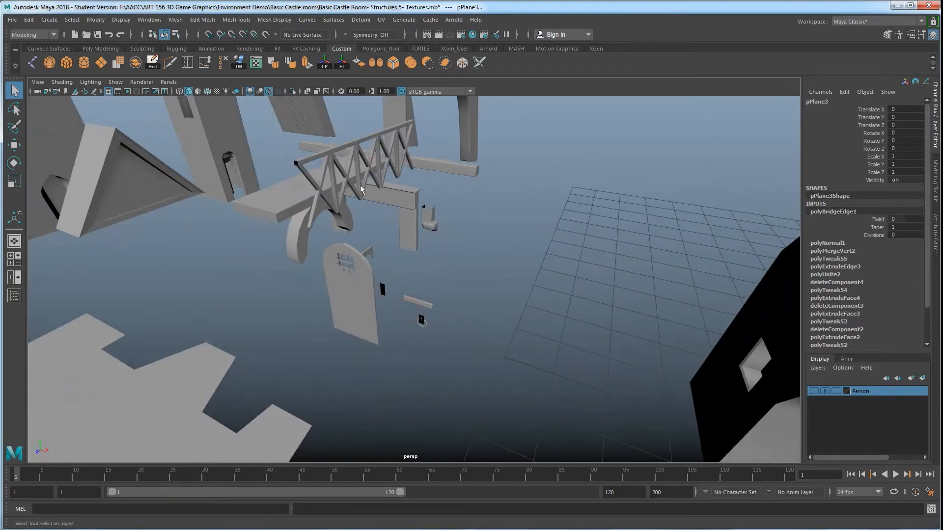
{"action": "left_click", "coordinate": [353, 160]}
{"action": "key", "text": "w"}
{"action": "scroll", "coordinate": [370, 193], "scroll_direction": "up", "scroll_amount": 3}
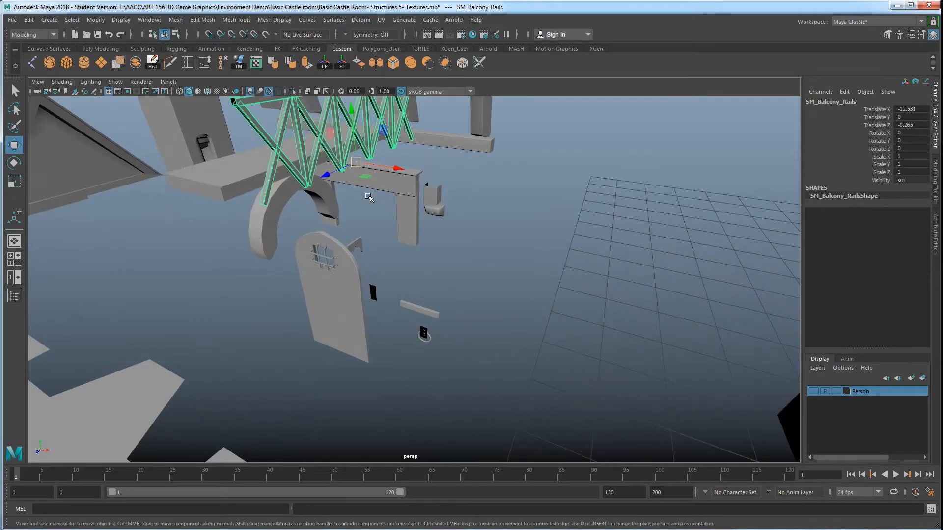
{"action": "middle_click_drag", "start_coordinate": [370, 193], "coordinate": [375, 232], "text": "alt"}
{"action": "scroll", "coordinate": [291, 246], "scroll_direction": "up", "scroll_amount": 3}
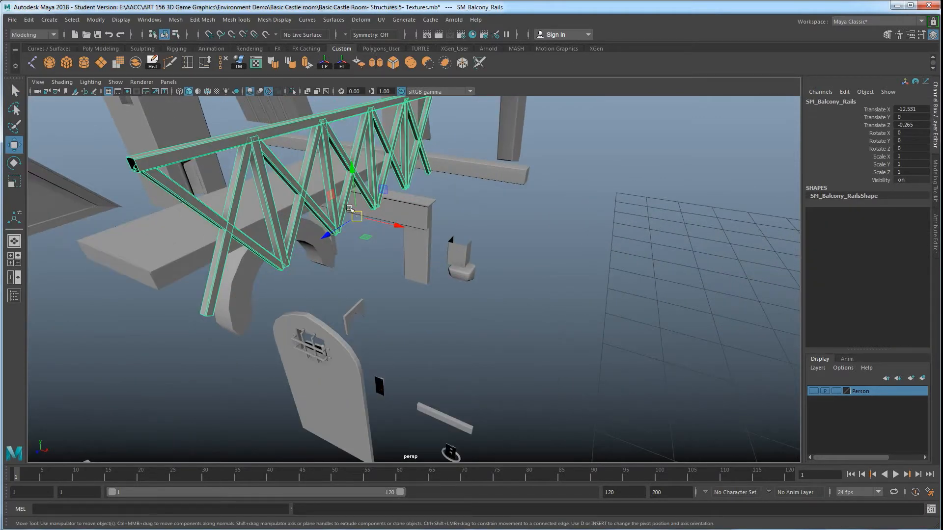
{"action": "scroll", "coordinate": [330, 200], "scroll_direction": "down", "scroll_amount": 3}
{"action": "left_click_drag", "start_coordinate": [384, 247], "coordinate": [540, 263]}
- Examine the wood floor slab's edges and move it aside from the fireplace and arch
{"action": "left_click", "coordinate": [359, 218]}
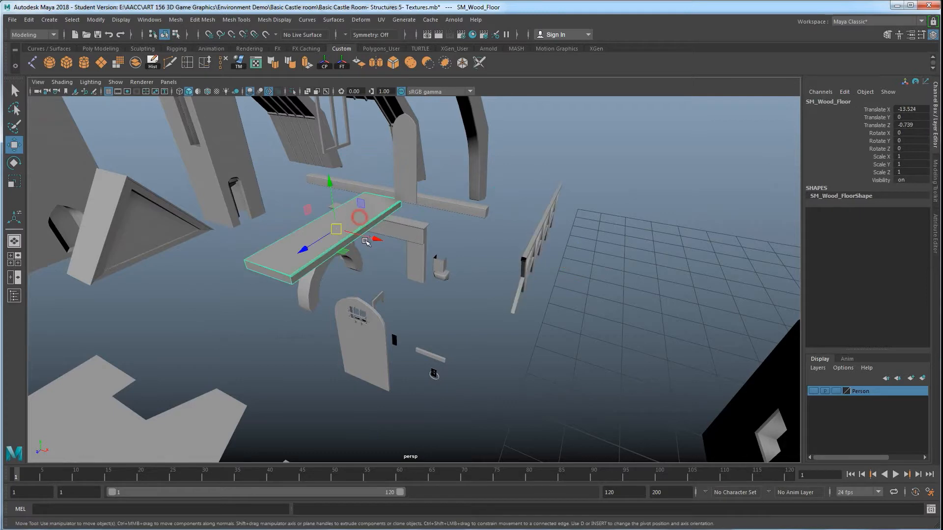
{"action": "scroll", "coordinate": [307, 267], "scroll_direction": "up", "scroll_amount": 4}
{"action": "left_click_drag", "start_coordinate": [297, 270], "coordinate": [339, 264], "text": "alt"}
{"action": "left_click_drag", "start_coordinate": [416, 257], "coordinate": [247, 257], "text": "alt"}
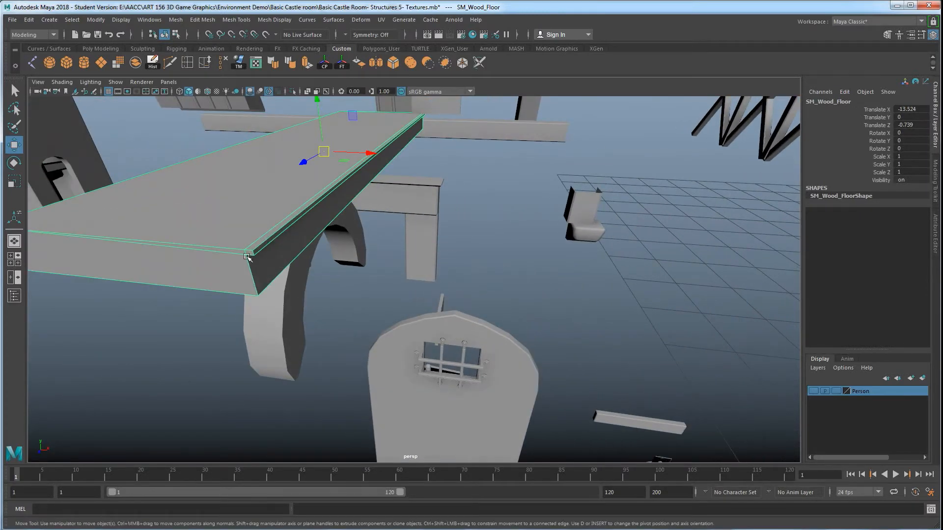
{"action": "scroll", "coordinate": [259, 249], "scroll_direction": "down", "scroll_amount": 4}
{"action": "mouse_move", "coordinate": [384, 235]}
{"action": "left_mouse_down"}
{"action": "mouse_move", "coordinate": [633, 290]}
{"action": "mouse_move", "coordinate": [639, 312]}
{"action": "mouse_move", "coordinate": [393, 228]}
{"action": "left_mouse_up"}
- Select the fireplace and examine its mantel, posts and open back from several sides
{"action": "left_click", "coordinate": [418, 255]}
{"action": "scroll", "coordinate": [407, 242], "scroll_direction": "up", "scroll_amount": 5}
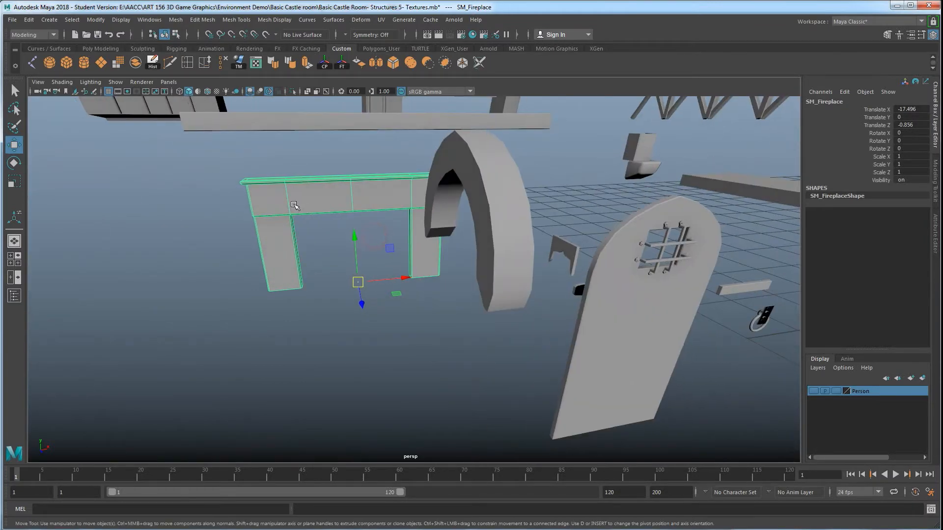
{"action": "left_click_drag", "start_coordinate": [400, 192], "coordinate": [429, 198], "text": "alt"}
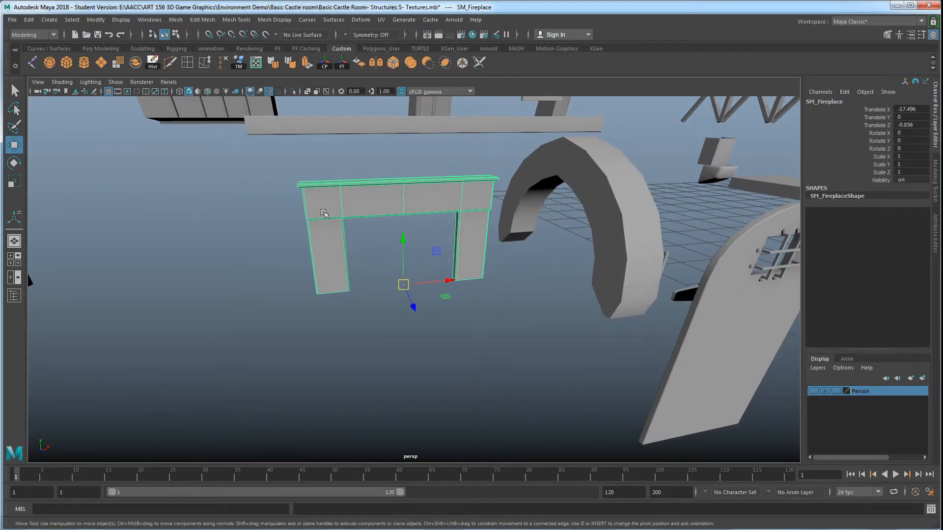
{"action": "left_click_drag", "start_coordinate": [387, 251], "coordinate": [360, 197], "text": "alt"}
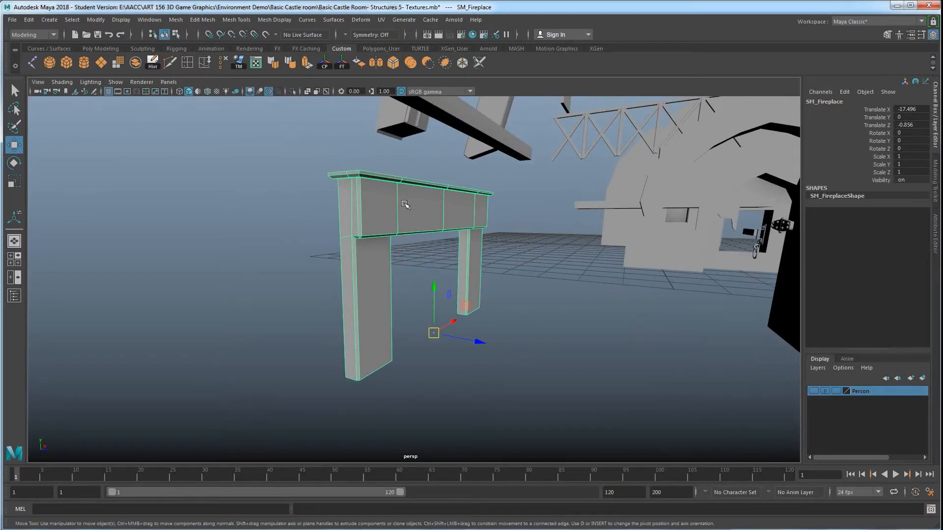
{"action": "scroll", "coordinate": [406, 197], "scroll_direction": "down", "scroll_amount": 5}
{"action": "left_click_drag", "start_coordinate": [459, 223], "coordinate": [365, 230], "text": "alt"}
- Try moving the cut ceiling section along X over to the tower, and undo the move
{"action": "left_click", "coordinate": [377, 204]}
{"action": "left_click_drag", "start_coordinate": [384, 195], "coordinate": [415, 244], "text": "alt"}
{"action": "left_click_drag", "start_coordinate": [464, 273], "coordinate": [511, 301], "text": "alt"}
{"action": "left_click", "coordinate": [395, 217]}
{"action": "left_click_drag", "start_coordinate": [394, 217], "coordinate": [457, 204], "text": "alt"}
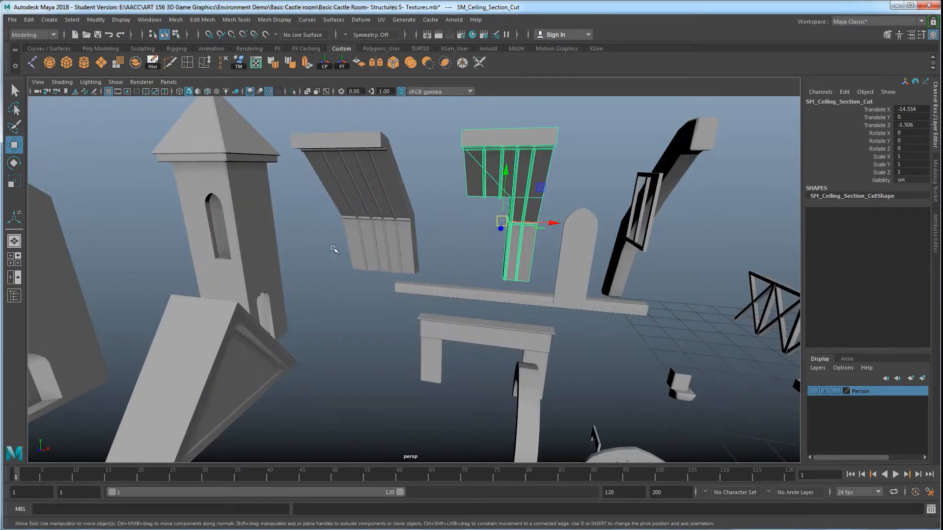
{"action": "left_click_drag", "start_coordinate": [554, 225], "coordinate": [248, 239]}
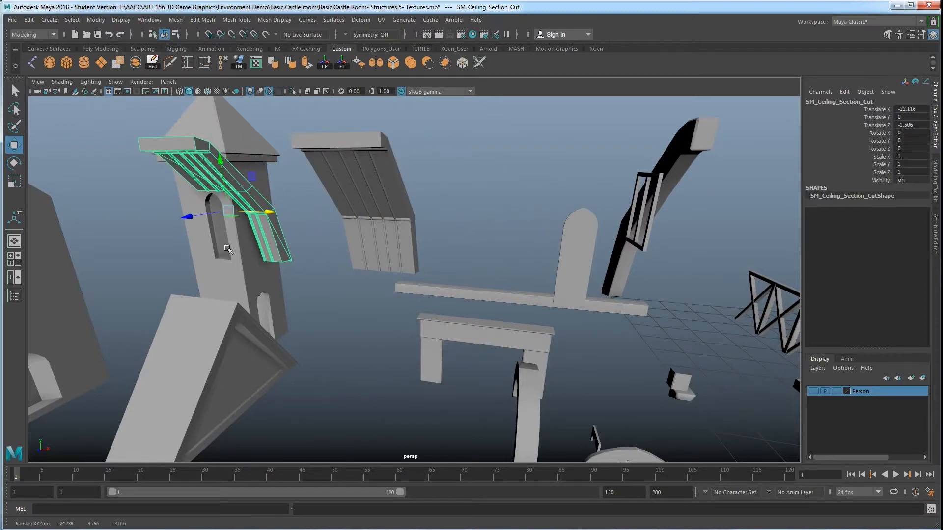
{"action": "key", "text": "ctrl+z"}
- Select the full ceiling section and examine its underside beams and outer faces
{"action": "left_click", "coordinate": [373, 225]}
{"action": "mouse_move", "coordinate": [374, 226]}
{"action": "left_mouse_down", "text": "alt"}
{"action": "mouse_move", "coordinate": [385, 231]}
{"action": "mouse_move", "coordinate": [372, 225]}
{"action": "left_mouse_up", "text": "alt"}
{"action": "middle_click_drag", "start_coordinate": [372, 225], "coordinate": [454, 282], "text": "alt"}
{"action": "scroll", "coordinate": [455, 281], "scroll_direction": "up", "scroll_amount": 2}
{"action": "left_click_drag", "start_coordinate": [455, 280], "coordinate": [489, 319], "text": "alt"}
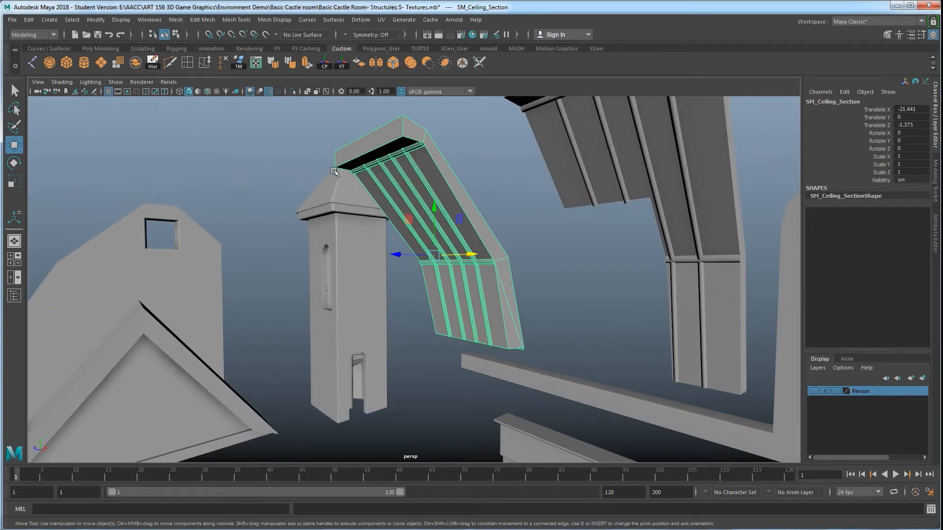
{"action": "scroll", "coordinate": [420, 269], "scroll_direction": "down", "scroll_amount": 4}
{"action": "left_click_drag", "start_coordinate": [421, 269], "coordinate": [431, 297], "text": "alt"}
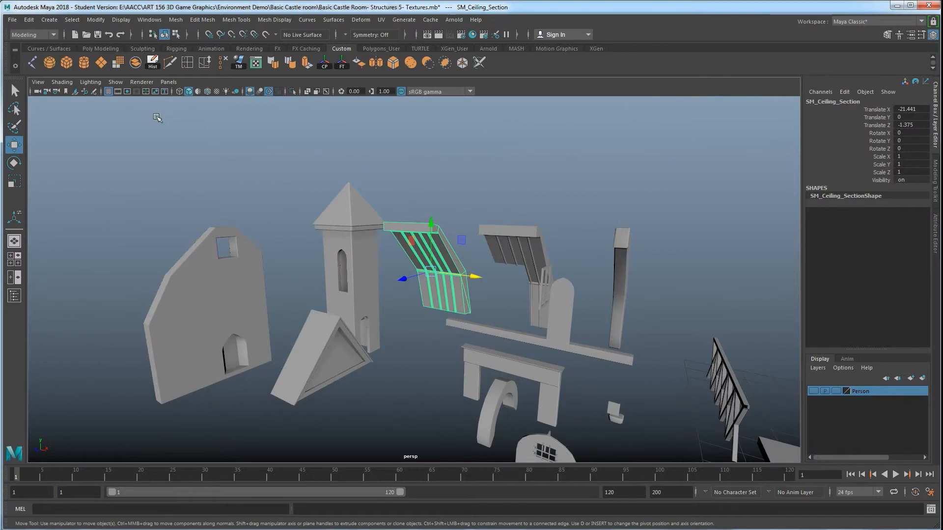
- Try out a new polygon plane with 1 height subdivision, rotated and moved near the side wall, and delete it
{"action": "left_click", "coordinate": [101, 63]}
{"action": "left_click_drag", "start_coordinate": [413, 280], "coordinate": [731, 284], "text": "alt"}
{"action": "left_click", "coordinate": [825, 212]}
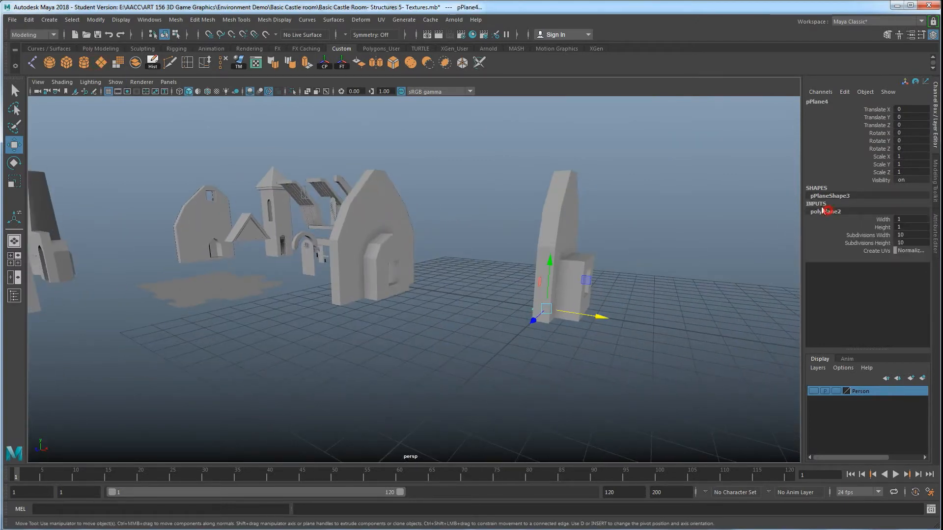
{"action": "left_click_drag", "start_coordinate": [903, 235], "coordinate": [911, 244]}
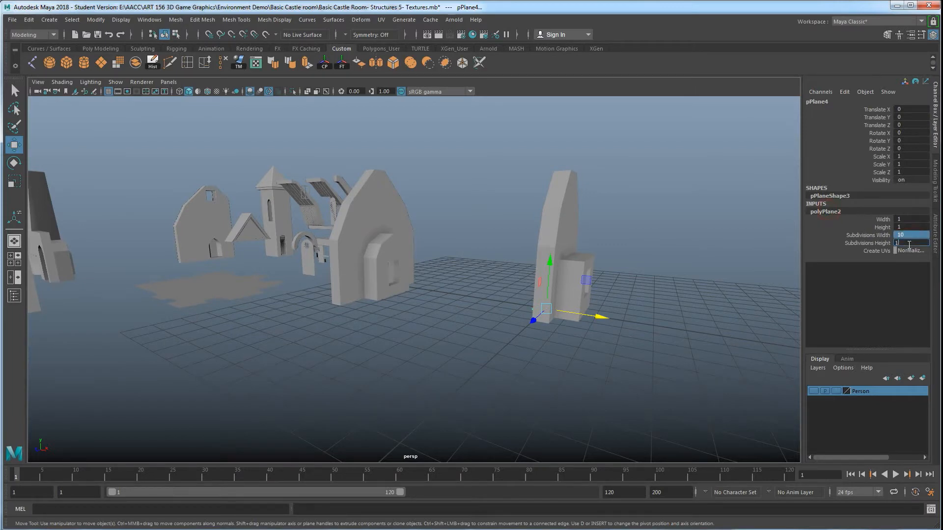
{"action": "left_click_drag", "start_coordinate": [545, 334], "coordinate": [582, 345], "text": "alt"}
{"action": "key", "text": "e"}
{"action": "left_click_drag", "start_coordinate": [652, 295], "coordinate": [639, 248]}
{"action": "key", "text": "w"}
{"action": "left_click_drag", "start_coordinate": [649, 322], "coordinate": [630, 277], "text": "alt"}
{"action": "left_click_drag", "start_coordinate": [657, 239], "coordinate": [618, 143]}
{"action": "left_click_drag", "start_coordinate": [632, 259], "coordinate": [617, 318], "text": "alt"}
{"action": "key", "text": "Delete"}
- Duplicate the finished side wall and move the copy along X to about -2.78
{"action": "left_click", "coordinate": [589, 260]}
{"action": "right_click_drag", "start_coordinate": [550, 296], "coordinate": [625, 298], "text": "alt"}
{"action": "middle_click_drag", "start_coordinate": [625, 297], "coordinate": [474, 328], "text": "alt"}
{"action": "left_click_drag", "start_coordinate": [505, 326], "coordinate": [542, 276], "text": "alt"}
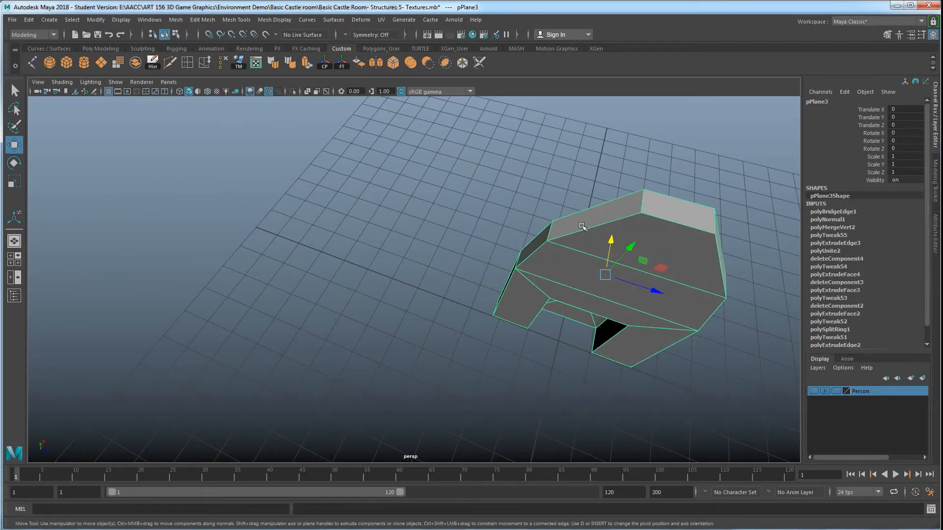
{"action": "key", "text": "ctrl+d"}
{"action": "left_click_drag", "start_coordinate": [578, 266], "coordinate": [474, 378], "text": "alt"}
{"action": "scroll", "coordinate": [499, 320], "scroll_direction": "down", "scroll_amount": 6}
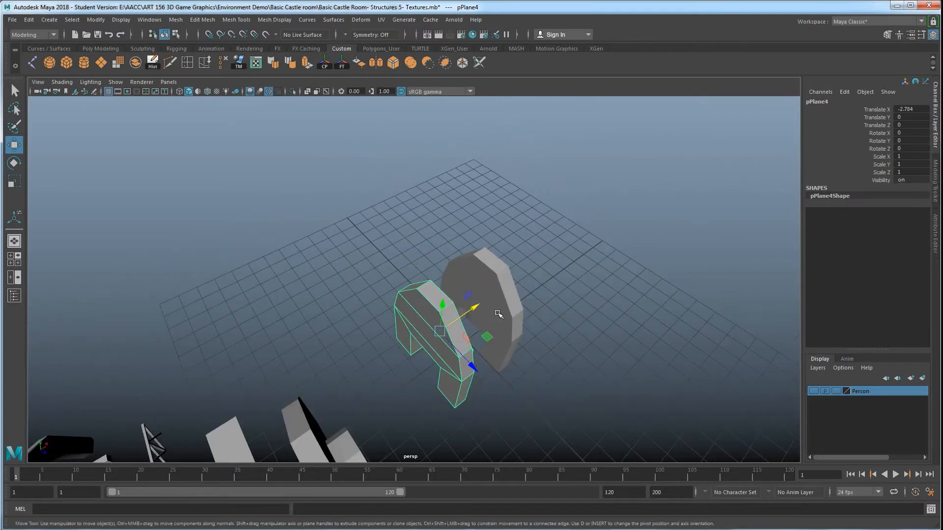
- Switch the copied wall to face selection and select two adjacent faces on its sloped and top outer rim
{"action": "left_click_drag", "start_coordinate": [524, 301], "coordinate": [501, 301], "text": "alt"}
{"action": "right_click_drag", "start_coordinate": [493, 270], "coordinate": [491, 298]}
{"action": "left_click_drag", "start_coordinate": [492, 298], "coordinate": [510, 287], "text": "alt"}
{"action": "left_click", "coordinate": [498, 263]}
{"action": "left_click", "coordinate": [545, 248]}
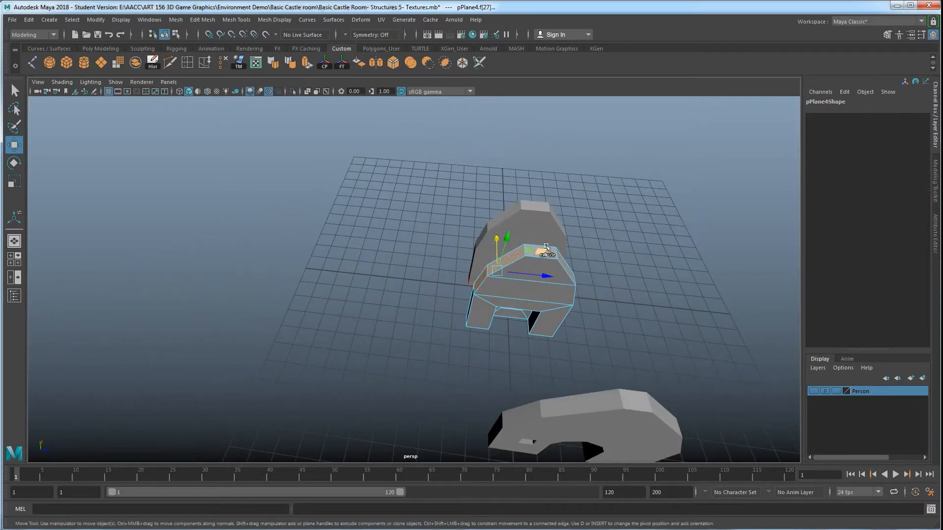
{"action": "scroll", "coordinate": [550, 266], "scroll_direction": "up", "scroll_amount": 3}
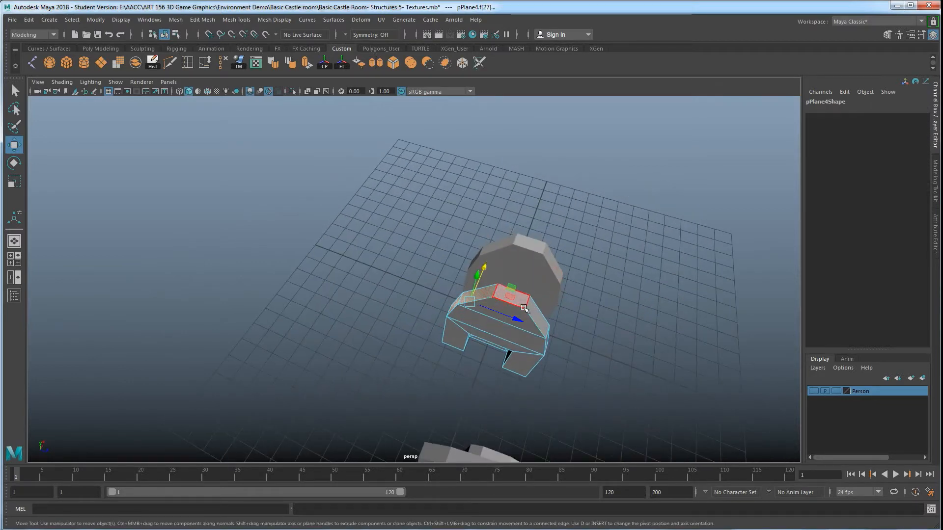
{"action": "scroll", "coordinate": [552, 319], "scroll_direction": "up", "scroll_amount": 6}
{"action": "middle_click_drag", "start_coordinate": [551, 319], "coordinate": [462, 275], "text": "alt"}
{"action": "left_click", "coordinate": [488, 214], "text": "shift"}
{"action": "scroll", "coordinate": [487, 245], "scroll_direction": "down", "scroll_amount": 6}
{"action": "left_click_drag", "start_coordinate": [474, 285], "coordinate": [517, 280], "text": "alt"}
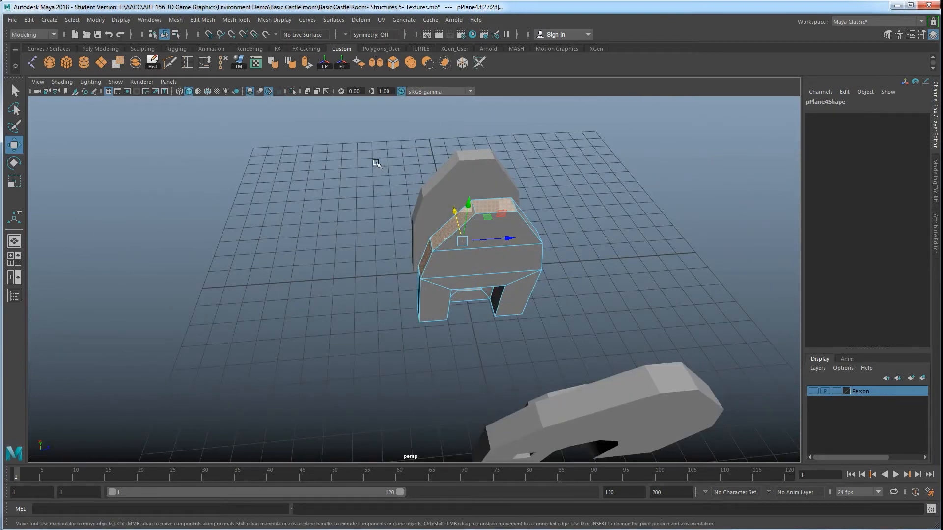
- Test toggle, add and subtract box selections on the copied wall's faces, undoing between attempts and finally deselecting every face
{"action": "left_click_drag", "start_coordinate": [365, 150], "coordinate": [626, 366]}
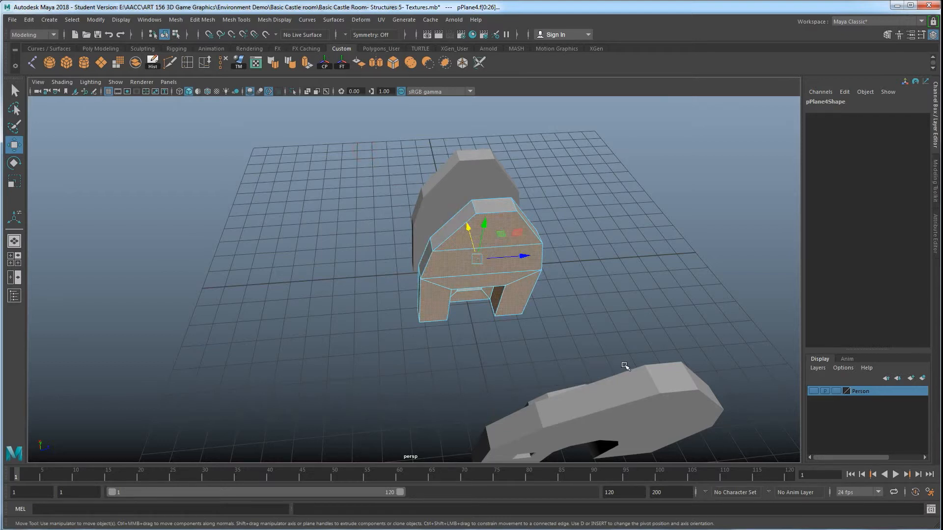
{"action": "left_click_drag", "start_coordinate": [610, 373], "coordinate": [563, 293], "text": "shift"}
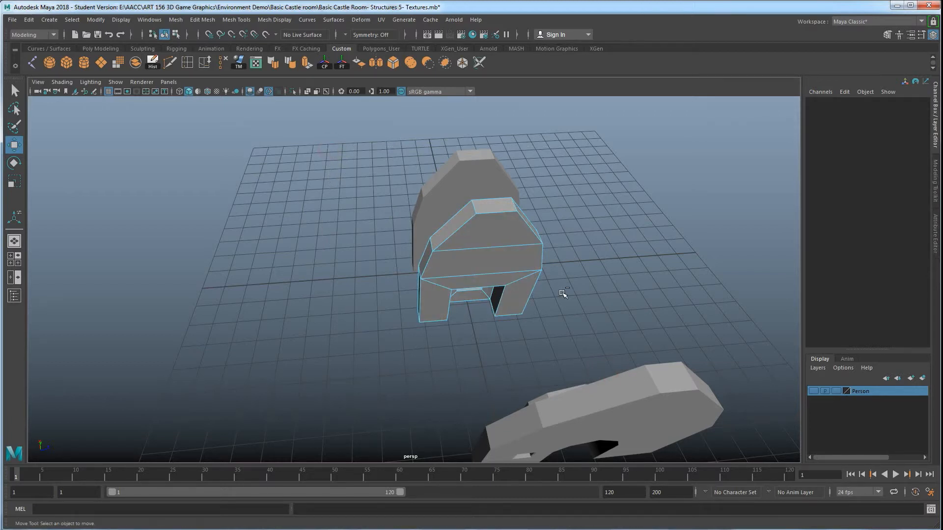
{"action": "key", "text": "ctrl+z"}
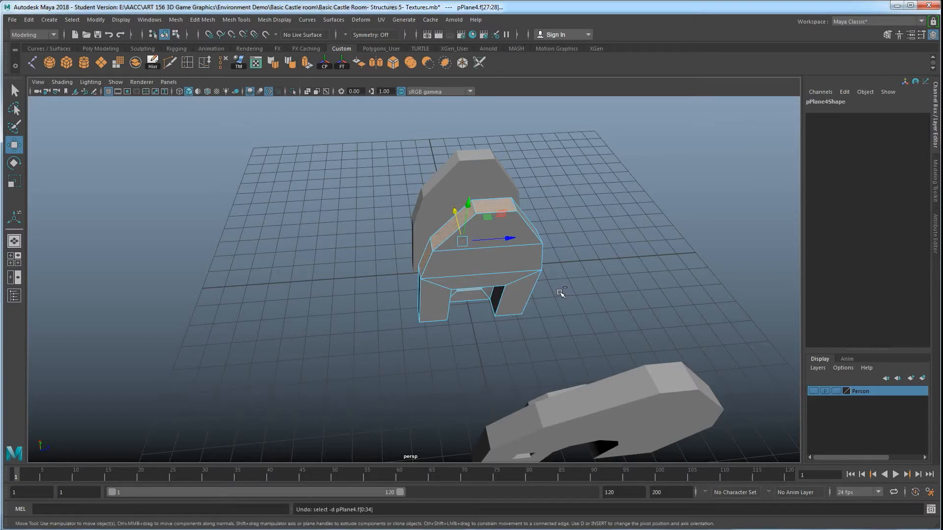
{"action": "left_click_drag", "start_coordinate": [314, 149], "coordinate": [647, 356]}
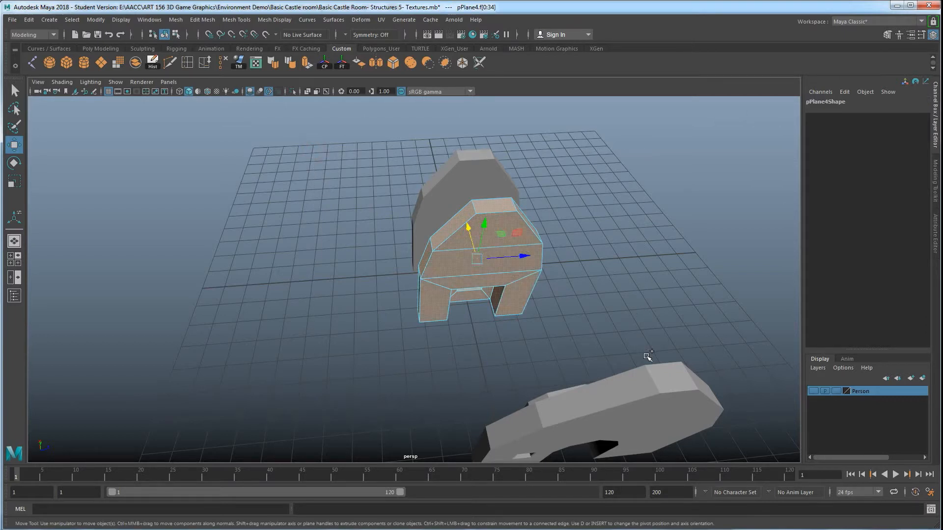
{"action": "key", "text": "ctrl+z"}
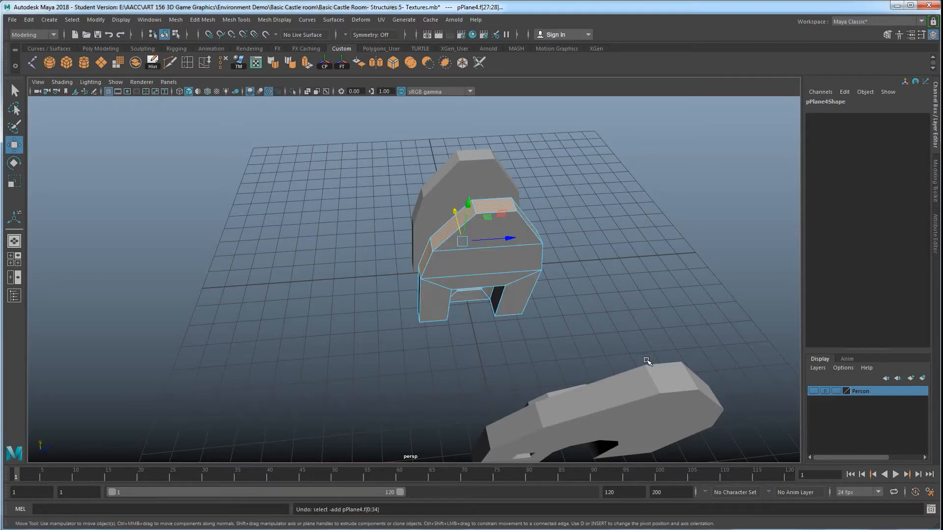
{"action": "left_click_drag", "start_coordinate": [387, 139], "coordinate": [627, 368]}
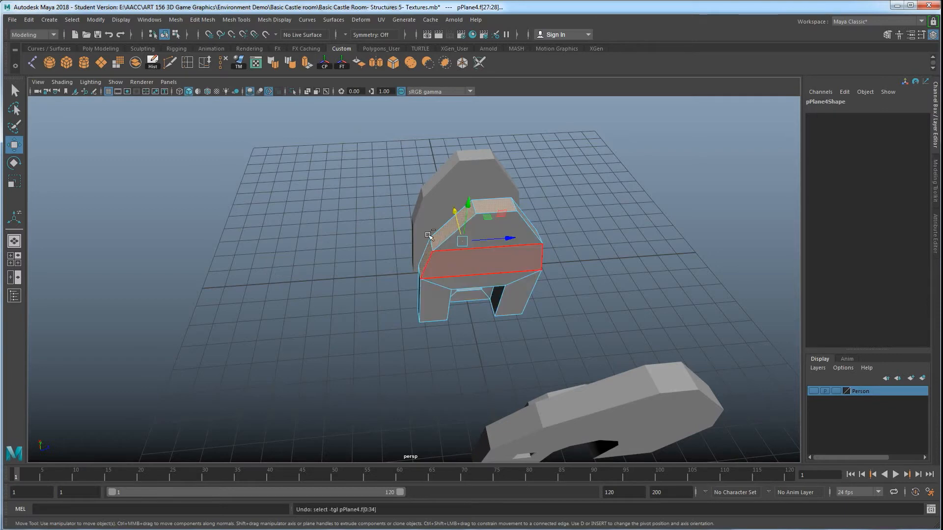
{"action": "left_click_drag", "start_coordinate": [361, 144], "coordinate": [622, 348], "text": "ctrl"}
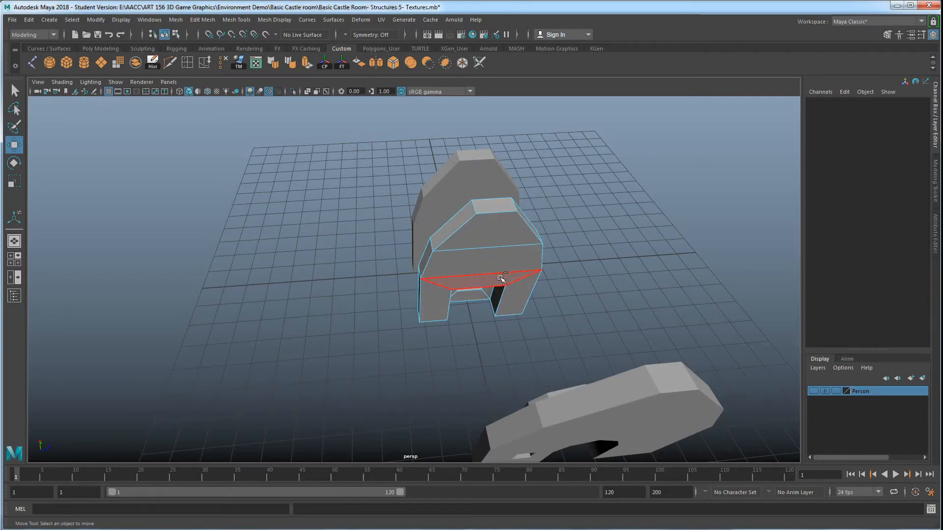
- Invert the copied wall's face selection, delete everything except the outer rim strip, and return the strip to object mode
{"action": "key", "text": "ctrl+z"}
{"action": "left_click_drag", "start_coordinate": [337, 147], "coordinate": [610, 360]}
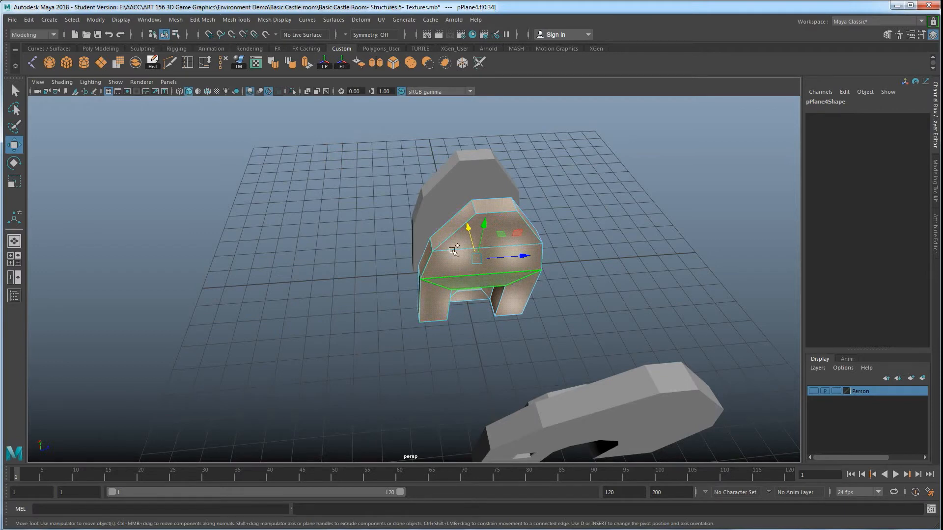
{"action": "key", "text": "ctrl+z"}
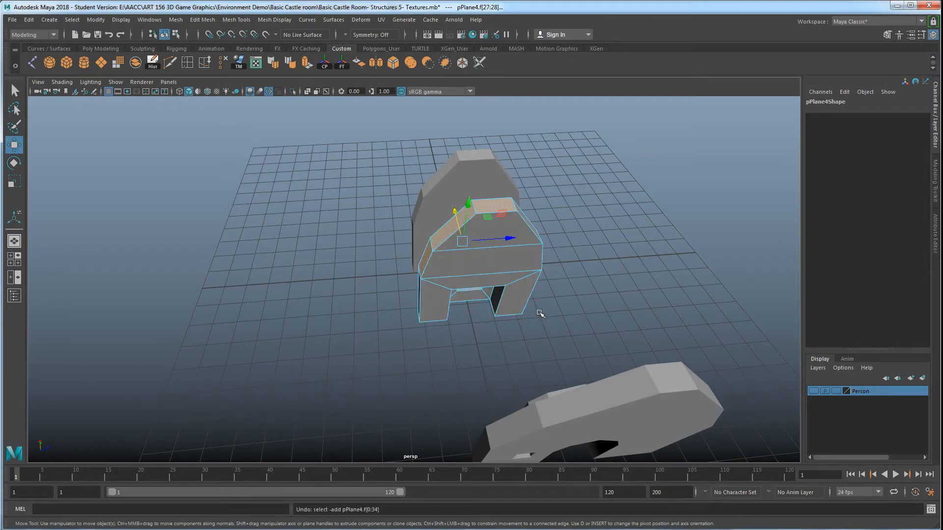
{"action": "left_click_drag", "start_coordinate": [357, 144], "coordinate": [617, 372]}
{"action": "left_click", "coordinate": [617, 372]}
{"action": "left_click_drag", "start_coordinate": [531, 297], "coordinate": [446, 249], "text": "alt"}
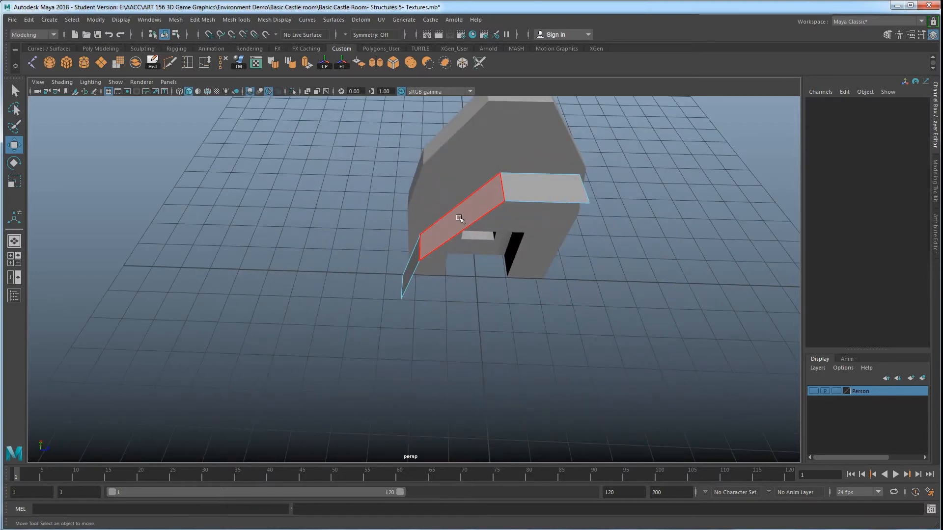
{"action": "right_click", "coordinate": [459, 218]}
{"action": "left_click", "coordinate": [506, 203]}
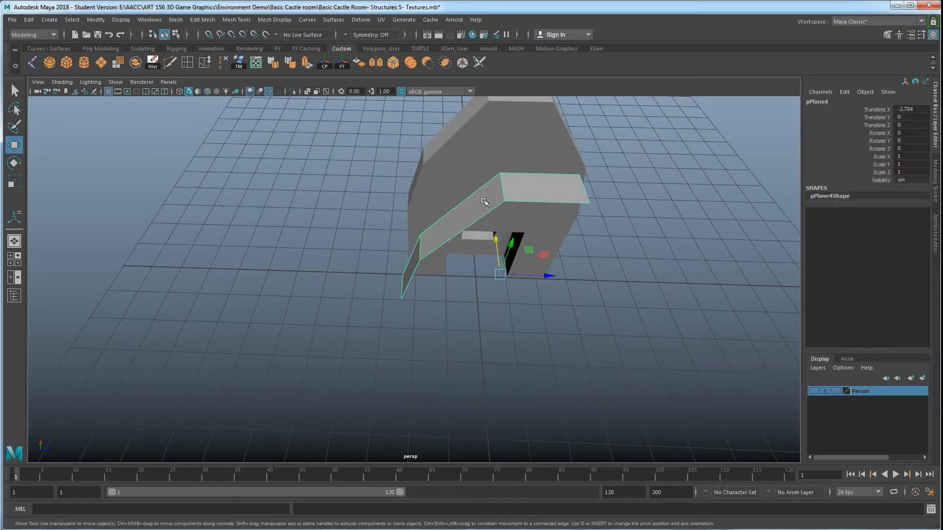
- Multi-cut the strip's top face across its middle, delete the outer half, and return to object mode
{"action": "left_click", "coordinate": [170, 63]}
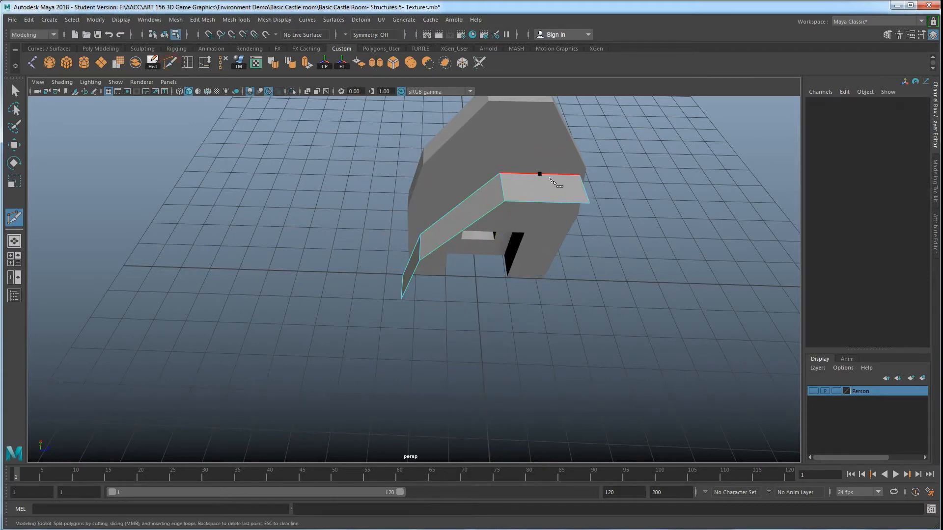
{"action": "left_click", "coordinate": [540, 174]}
{"action": "left_click", "coordinate": [547, 202]}
{"action": "key", "text": "w"}
{"action": "right_click", "coordinate": [565, 185]}
{"action": "left_click", "coordinate": [564, 211]}
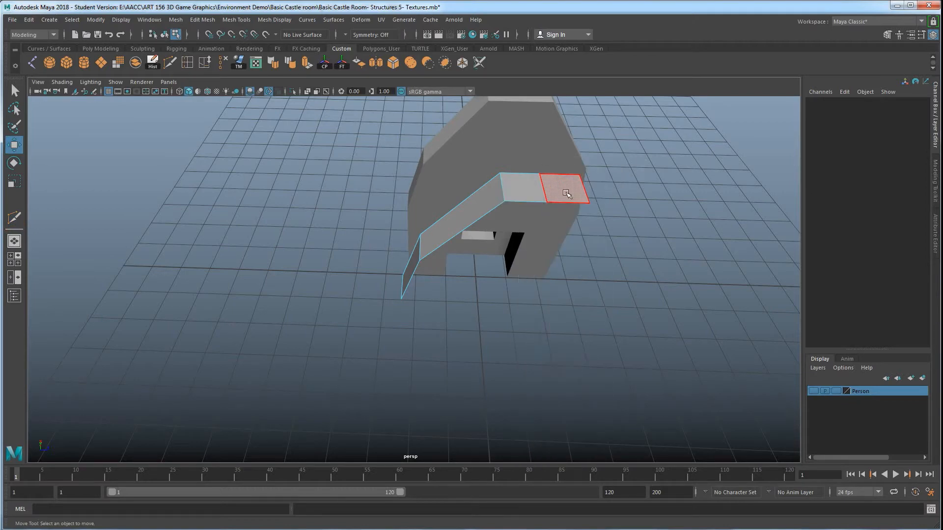
{"action": "left_click", "coordinate": [572, 194]}
{"action": "right_click_drag", "start_coordinate": [533, 188], "coordinate": [563, 182]}
- Duplicate the half strip, set the copy's Y rotation to 180, and move it along X to about -1.96
{"action": "left_click_drag", "start_coordinate": [500, 256], "coordinate": [516, 267], "text": "alt"}
{"action": "middle_click_drag", "start_coordinate": [508, 236], "coordinate": [492, 197]}
{"action": "left_click_drag", "start_coordinate": [491, 198], "coordinate": [522, 270], "text": "alt"}
{"action": "key", "text": "ctrl+d"}
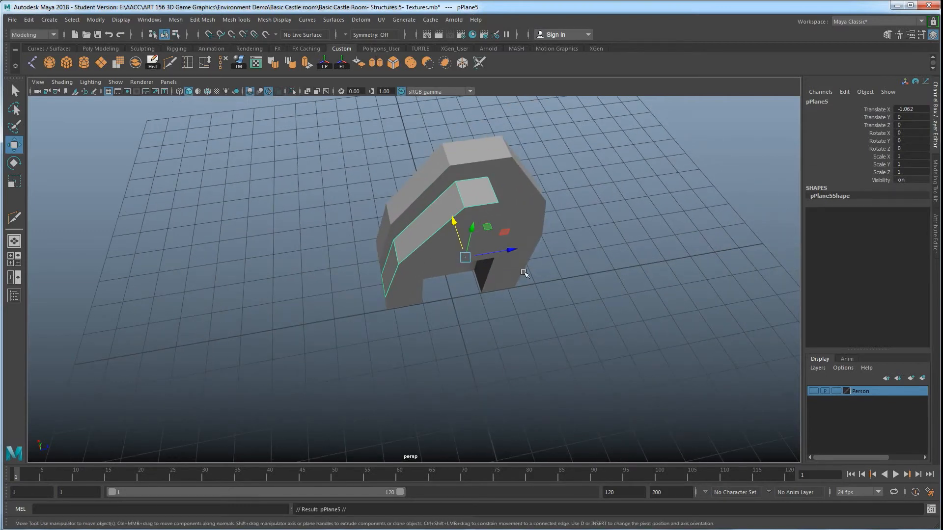
{"action": "key", "text": "e"}
{"action": "left_click_drag", "start_coordinate": [463, 295], "coordinate": [547, 224]}
{"action": "key", "text": "w"}
{"action": "left_click_drag", "start_coordinate": [454, 221], "coordinate": [465, 248]}
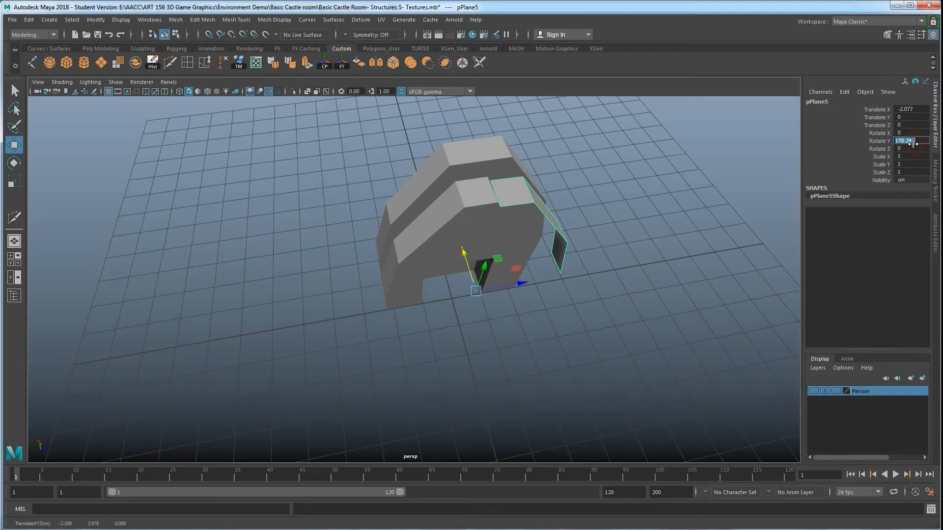
{"action": "key", "text": "Return"}
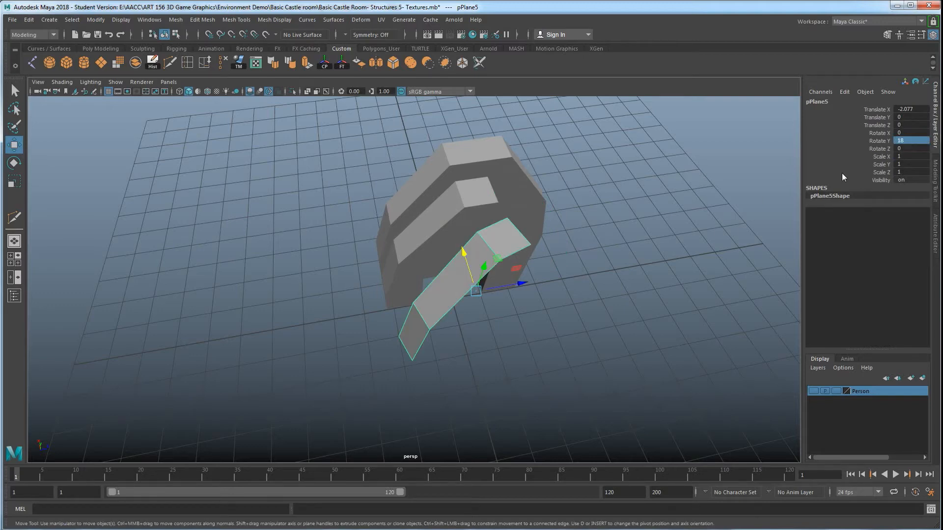
{"action": "type", "text": "0"}
{"action": "key", "text": "Return"}
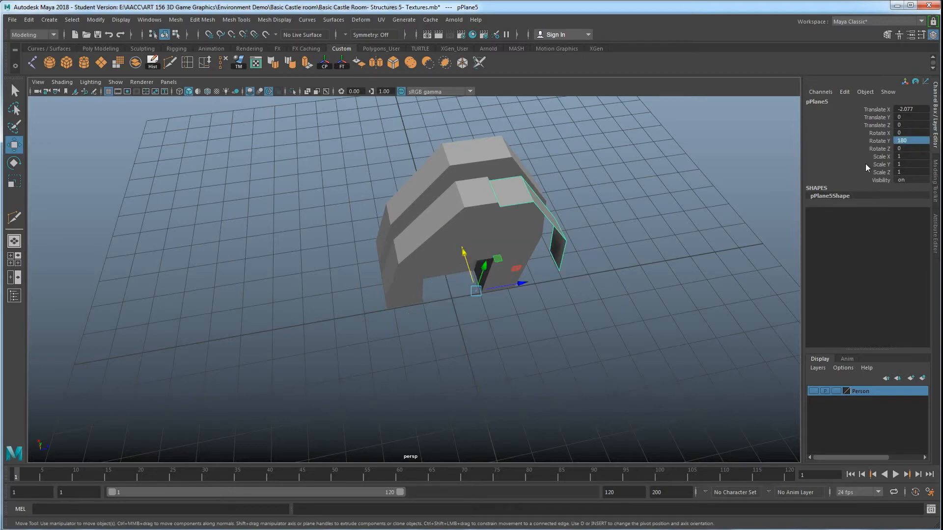
{"action": "left_click_drag", "start_coordinate": [464, 253], "coordinate": [463, 250]}
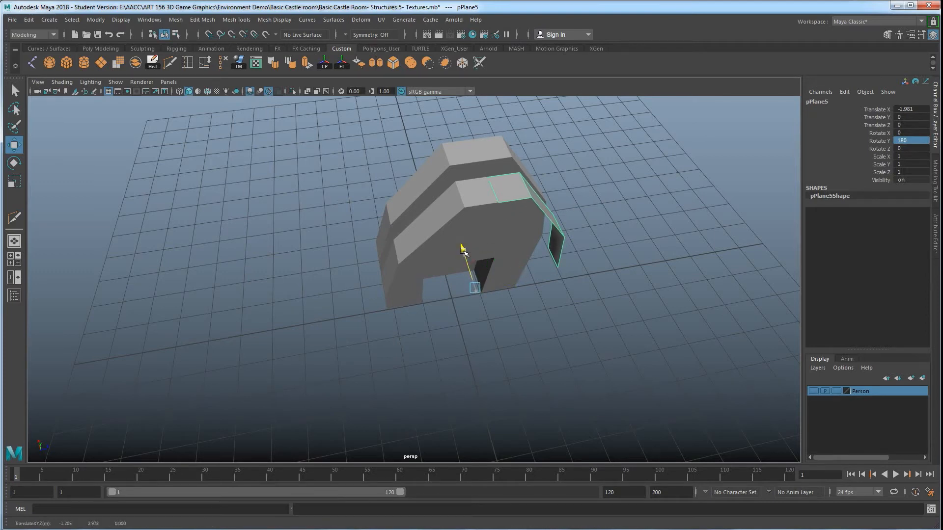
- Undo the copied strip's moves, rotation and duplication
{"action": "key", "text": "ctrl+z"}
{"action": "key", "text": "ctrl+z"}
{"action": "key", "text": "ctrl+z"}
{"action": "key", "text": "ctrl+z"}
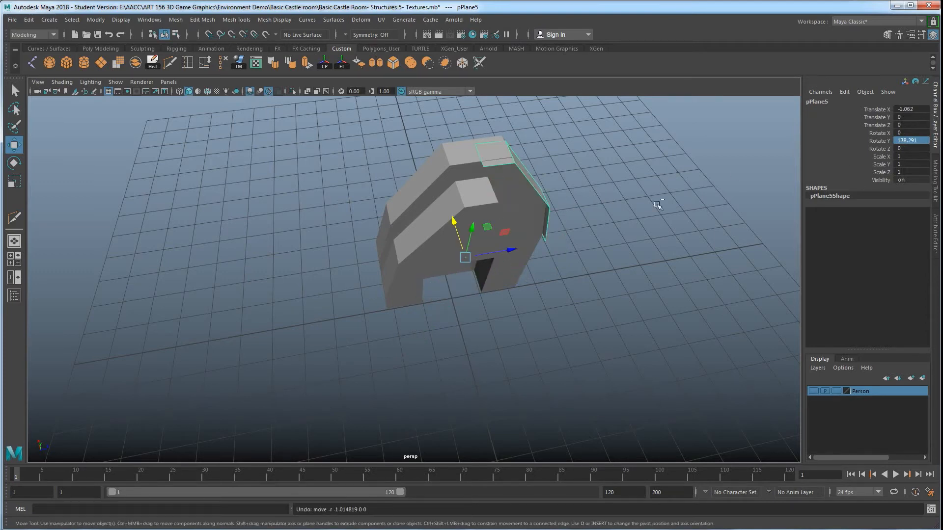
{"action": "key", "text": "ctrl+z"}
- Extrude the half strip with a local Z translation of about 0.192 and return it to object mode
{"action": "mouse_move", "coordinate": [492, 281]}
{"action": "left_mouse_down", "text": "alt"}
{"action": "mouse_move", "coordinate": [502, 322]}
{"action": "mouse_move", "coordinate": [510, 293]}
{"action": "mouse_move", "coordinate": [485, 285]}
{"action": "left_mouse_up", "text": "alt"}
{"action": "scroll", "coordinate": [500, 268], "scroll_direction": "down", "scroll_amount": 3}
{"action": "middle_click_drag", "start_coordinate": [504, 260], "coordinate": [527, 283], "text": "alt"}
{"action": "scroll", "coordinate": [526, 284], "scroll_direction": "up", "scroll_amount": 3}
{"action": "left_click_drag", "start_coordinate": [527, 284], "coordinate": [415, 262], "text": "alt"}
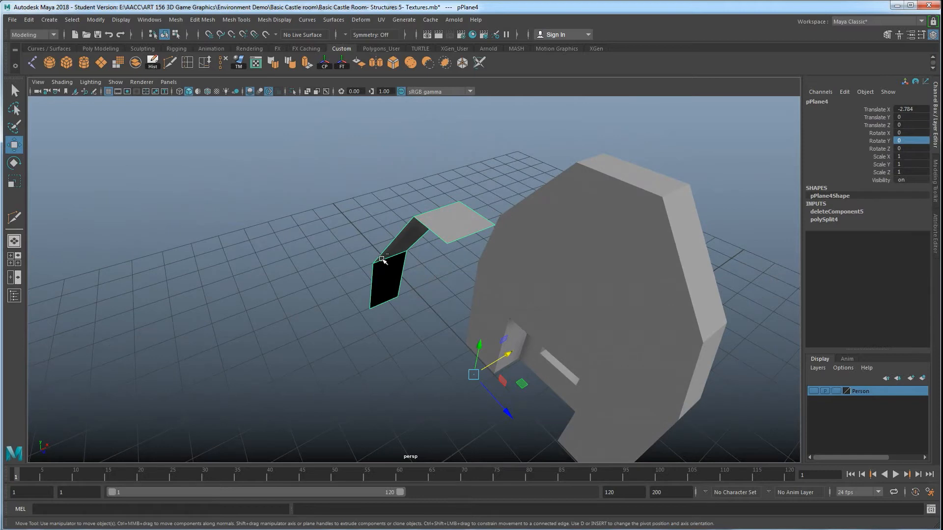
{"action": "key", "text": "ctrl+e"}
{"action": "left_click_drag", "start_coordinate": [373, 264], "coordinate": [394, 248]}
{"action": "right_click", "coordinate": [419, 209]}
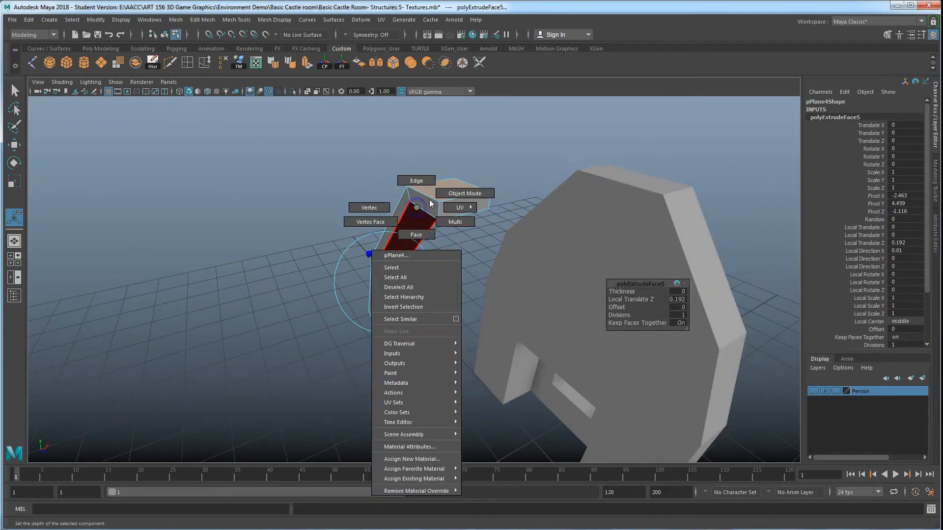
{"action": "right_click_drag", "start_coordinate": [418, 209], "coordinate": [444, 199]}
- Widen the thickened strip to an X scale of about 2.1 and center its pivot
{"action": "key", "text": "r"}
{"action": "mouse_move", "coordinate": [504, 367]}
{"action": "left_mouse_down"}
{"action": "mouse_move", "coordinate": [543, 374]}
{"action": "mouse_move", "coordinate": [445, 333]}
{"action": "left_mouse_up"}
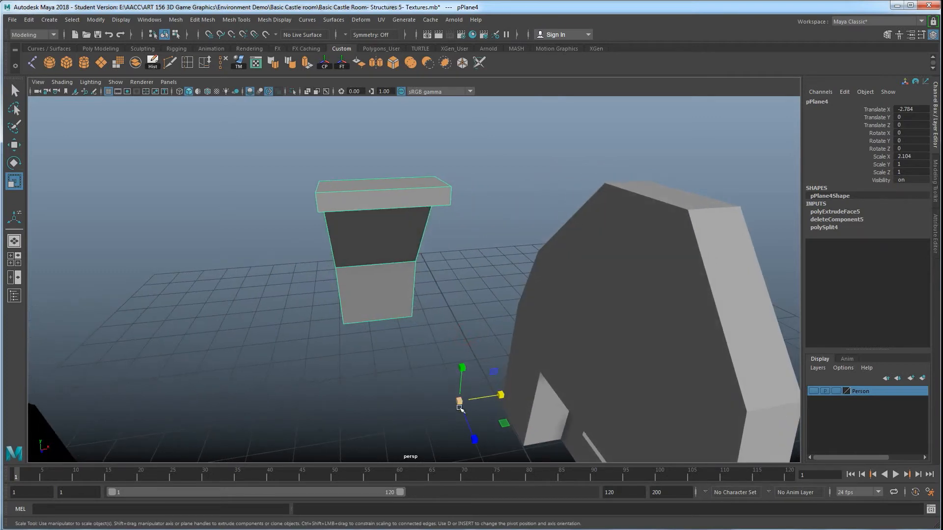
{"action": "left_click", "coordinate": [96, 20]}
{"action": "left_click", "coordinate": [121, 92]}
- Create a polygon cylinder, narrow it to about 0.12 in X and Z, and place it against the strip's lower panel
{"action": "left_click_drag", "start_coordinate": [368, 278], "coordinate": [405, 274], "text": "alt"}
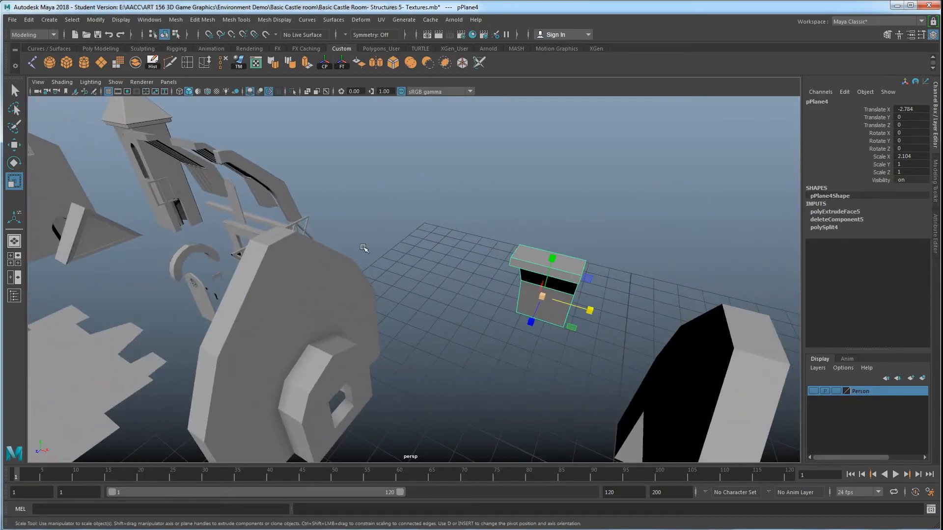
{"action": "left_click_drag", "start_coordinate": [196, 168], "coordinate": [147, 230], "text": "alt"}
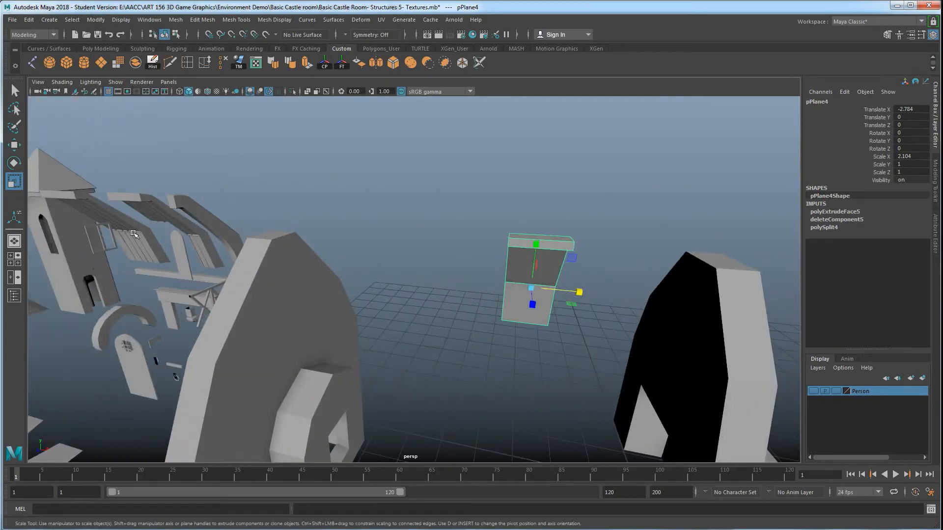
{"action": "left_click", "coordinate": [84, 63]}
{"action": "left_click_drag", "start_coordinate": [295, 206], "coordinate": [520, 415], "text": "alt"}
{"action": "key", "text": "w"}
{"action": "left_click_drag", "start_coordinate": [520, 414], "coordinate": [493, 346], "text": "alt"}
{"action": "key", "text": "r"}
{"action": "left_click_drag", "start_coordinate": [521, 393], "coordinate": [537, 226]}
{"action": "key", "text": "w"}
{"action": "left_click_drag", "start_coordinate": [526, 301], "coordinate": [514, 313]}
{"action": "key", "text": "f"}
{"action": "right_click_drag", "start_coordinate": [500, 367], "coordinate": [475, 350], "text": "alt"}
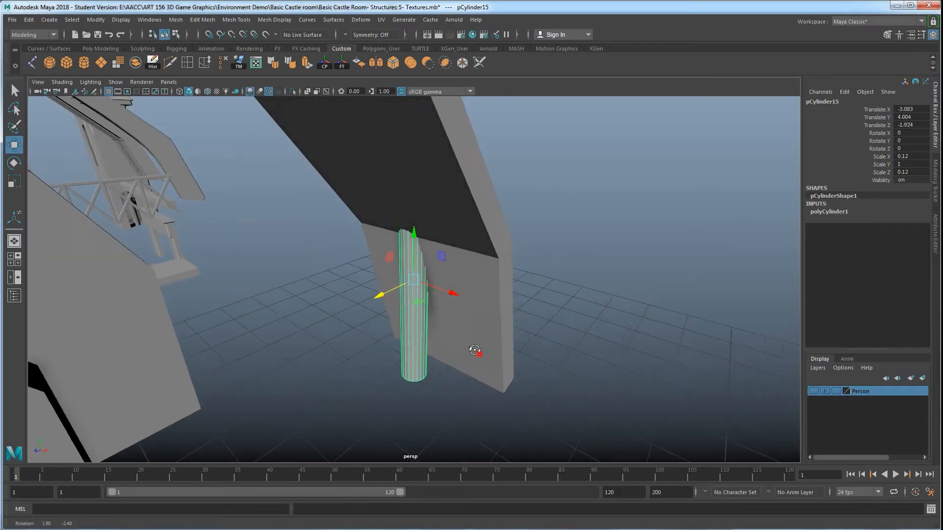
- Thin the cylinder to about 0.044 in X and Z and set its axis subdivisions to 8
{"action": "left_click_drag", "start_coordinate": [476, 349], "coordinate": [483, 356], "text": "alt"}
{"action": "key", "text": "r"}
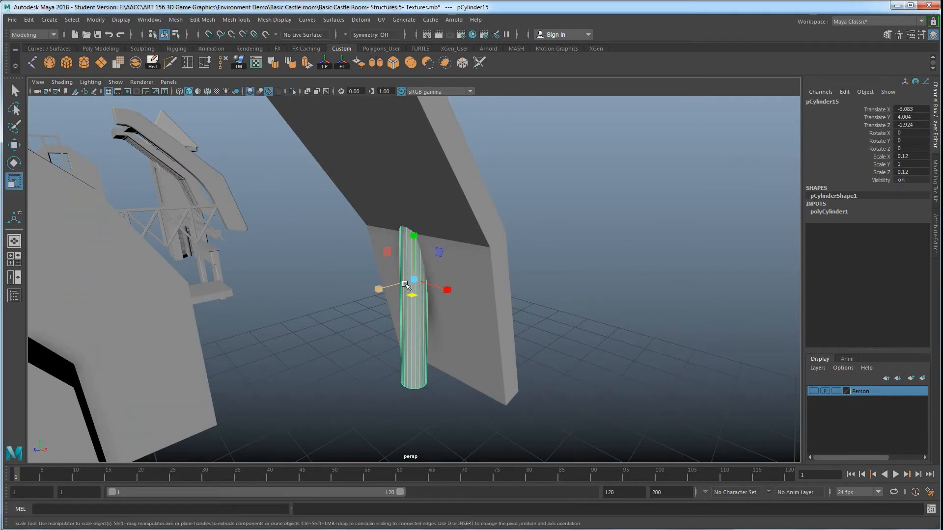
{"action": "left_click_drag", "start_coordinate": [411, 295], "coordinate": [394, 288], "text": "alt"}
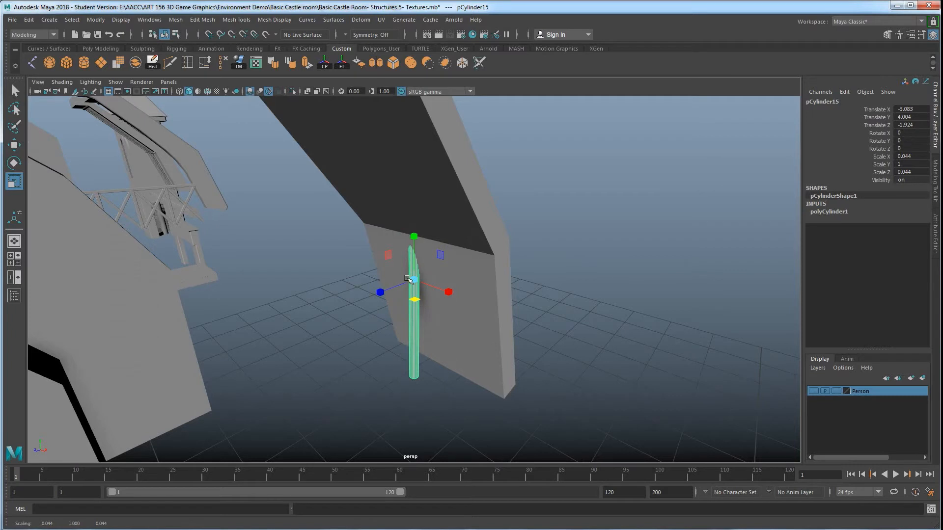
{"action": "left_click", "coordinate": [821, 212]}
{"action": "double_click", "coordinate": [909, 236]}
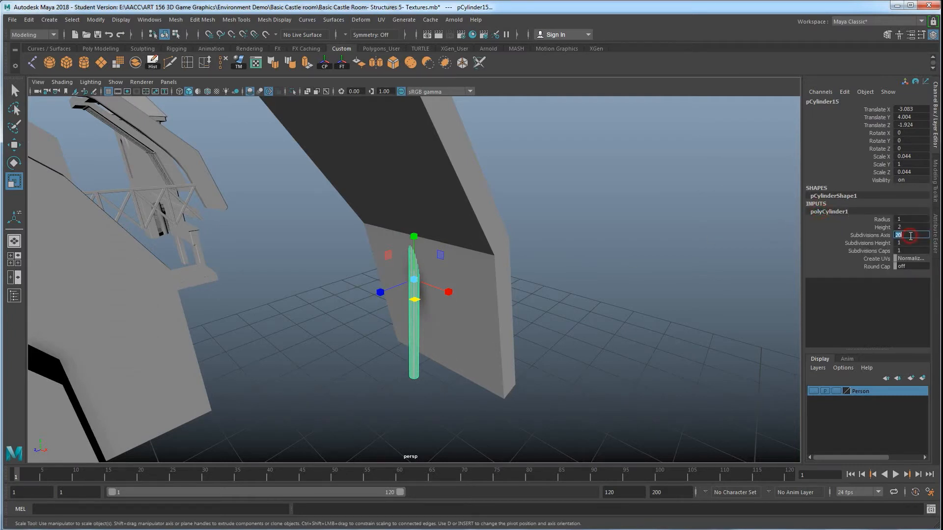
{"action": "key", "text": "Return"}
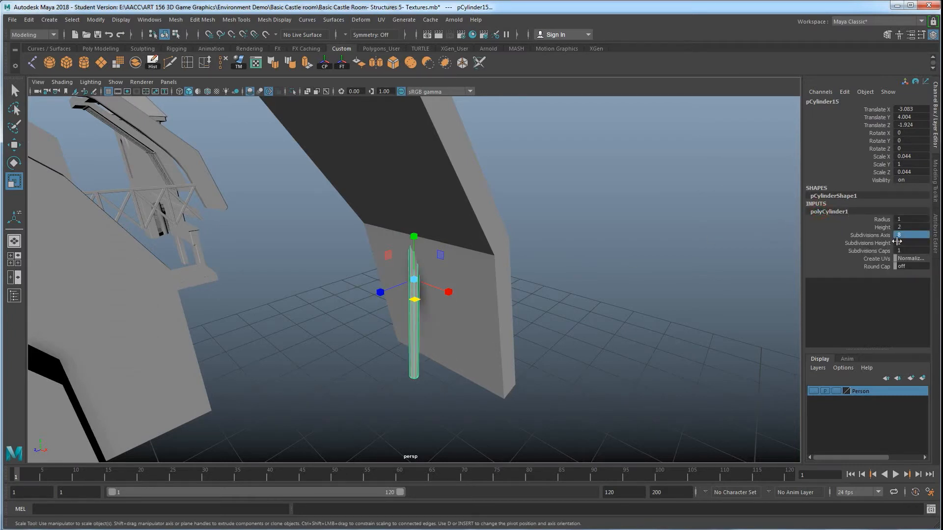
- Tilt the cylinder about 14.7 degrees in X to follow the lower panel and shorten its Y scale to about 0.75
{"action": "left_click_drag", "start_coordinate": [449, 343], "coordinate": [437, 343], "text": "alt"}
{"action": "key", "text": "e"}
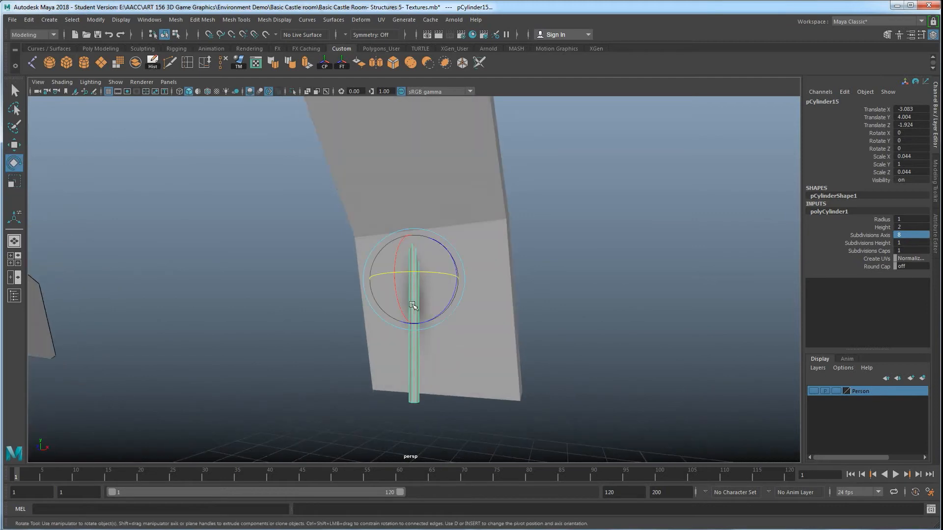
{"action": "left_click_drag", "start_coordinate": [399, 260], "coordinate": [407, 299]}
{"action": "key", "text": "w"}
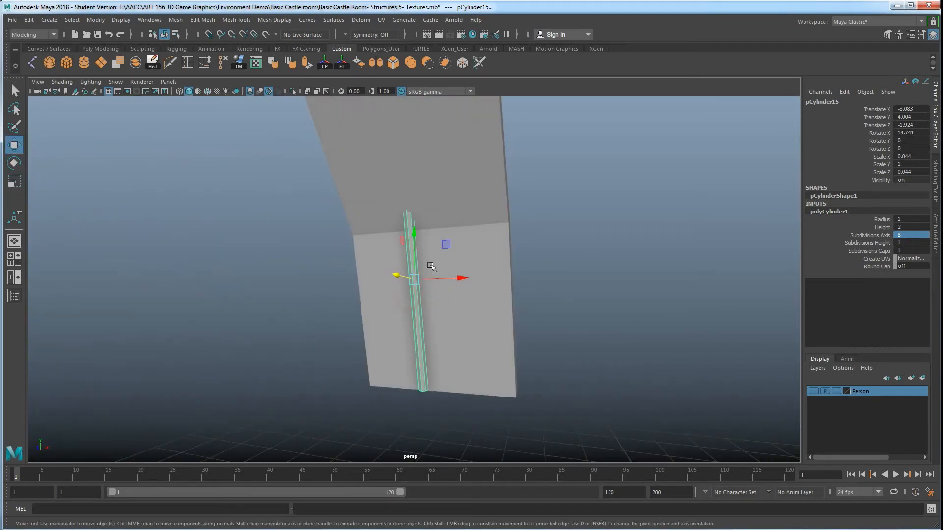
{"action": "key", "text": "r"}
{"action": "left_click_drag", "start_coordinate": [413, 233], "coordinate": [411, 247]}
{"action": "left_click_drag", "start_coordinate": [390, 272], "coordinate": [280, 273], "text": "alt"}
- Try scaling the cylinder's length in object and world orientation, undo both attempts, and return the Scale tool to object orientation
{"action": "mouse_move", "coordinate": [410, 253]}
{"action": "left_mouse_down", "text": "alt"}
{"action": "mouse_move", "coordinate": [397, 253]}
{"action": "mouse_move", "coordinate": [406, 250]}
{"action": "mouse_move", "coordinate": [405, 260]}
{"action": "left_mouse_up", "text": "alt"}
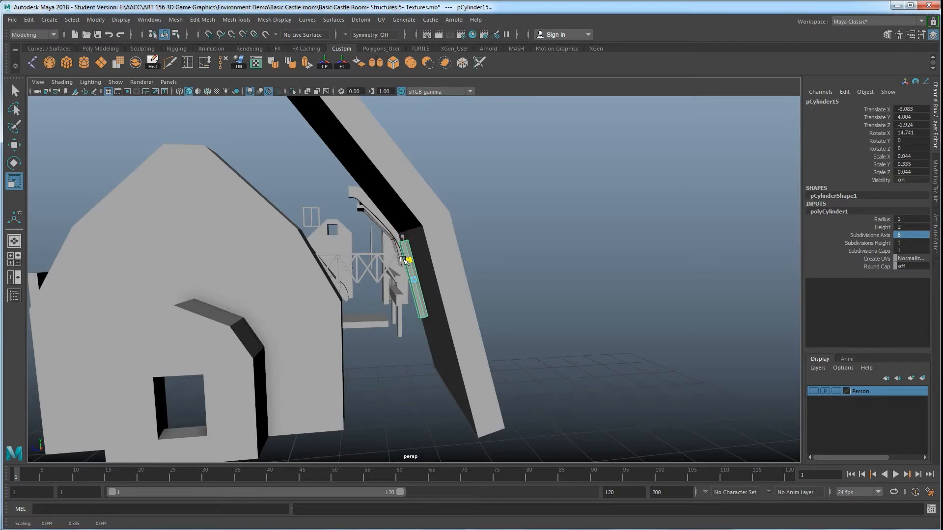
{"action": "key", "text": "ctrl+z"}
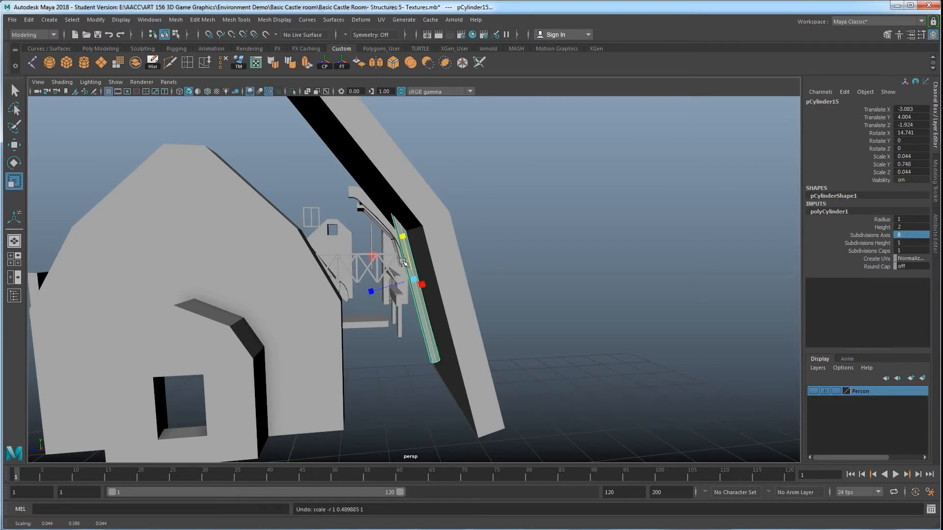
{"action": "left_click_drag", "start_coordinate": [435, 266], "coordinate": [444, 319], "text": "alt"}
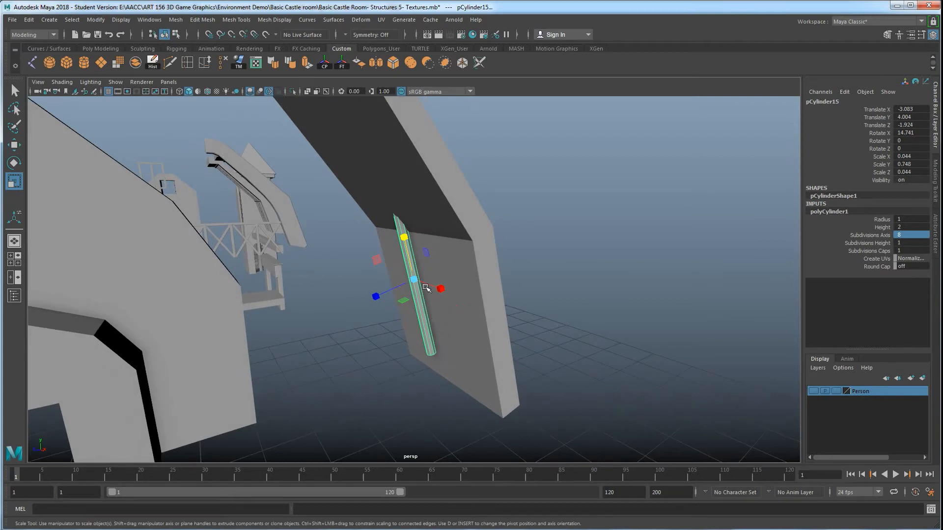
{"action": "left_click", "coordinate": [454, 264]}
{"action": "left_click_drag", "start_coordinate": [451, 259], "coordinate": [409, 263]}
{"action": "mouse_move", "coordinate": [408, 262]}
{"action": "middle_mouse_down"}
{"action": "mouse_move", "coordinate": [408, 248]}
{"action": "mouse_move", "coordinate": [410, 278]}
{"action": "mouse_move", "coordinate": [410, 248]}
{"action": "middle_mouse_up"}
{"action": "key", "text": "ctrl+z"}
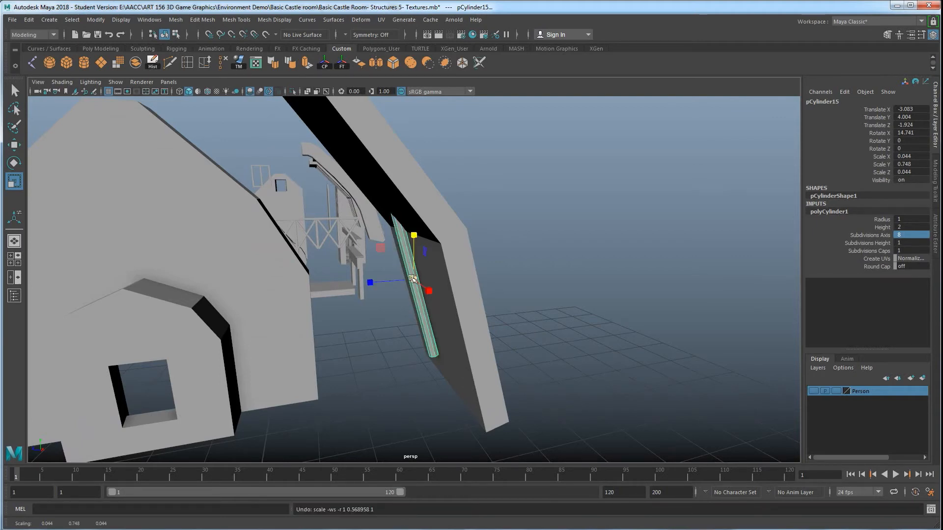
{"action": "left_click", "coordinate": [436, 268]}
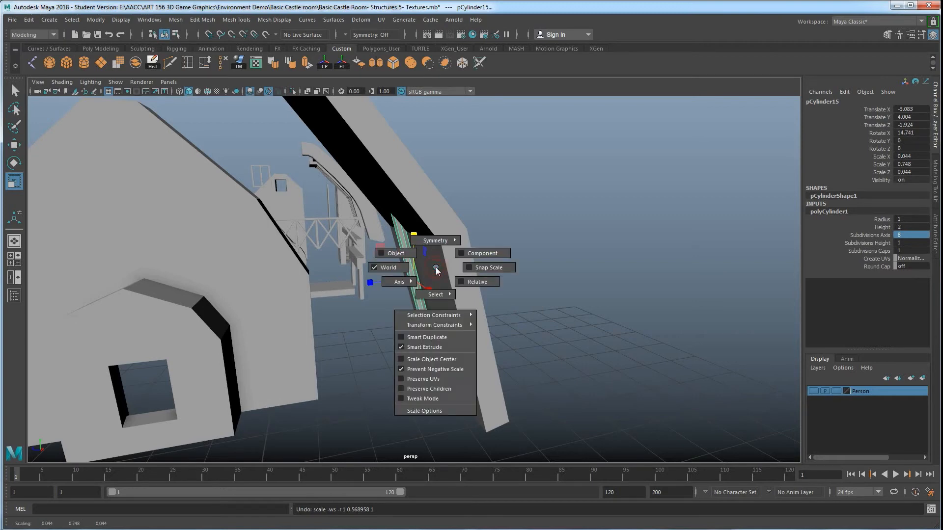
{"action": "left_click", "coordinate": [398, 255]}
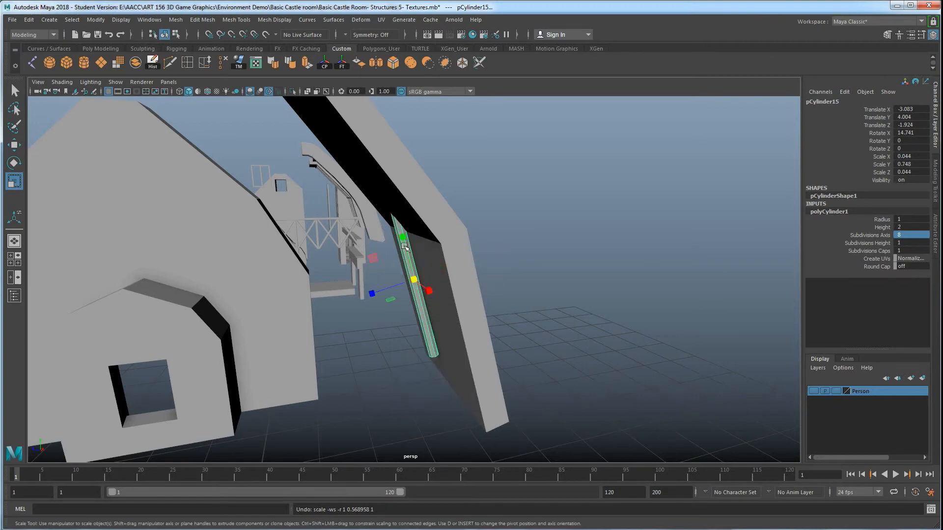
- Shorten the cylinder to a Y scale of about 0.61 and slide it down the lower panel to about Y 3.74, Z -2.01
{"action": "mouse_move", "coordinate": [402, 236]}
{"action": "middle_mouse_down"}
{"action": "mouse_move", "coordinate": [412, 275]}
{"action": "mouse_move", "coordinate": [403, 237]}
{"action": "middle_mouse_up"}
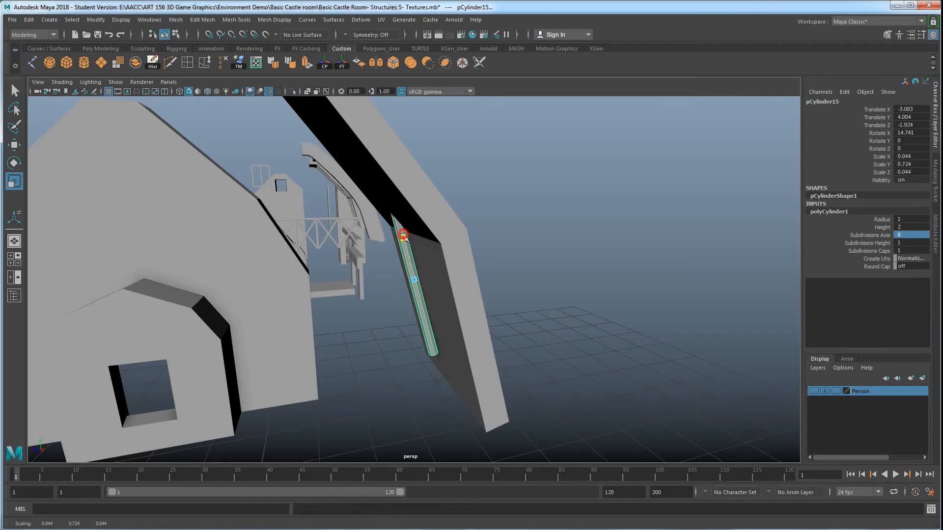
{"action": "key", "text": "w"}
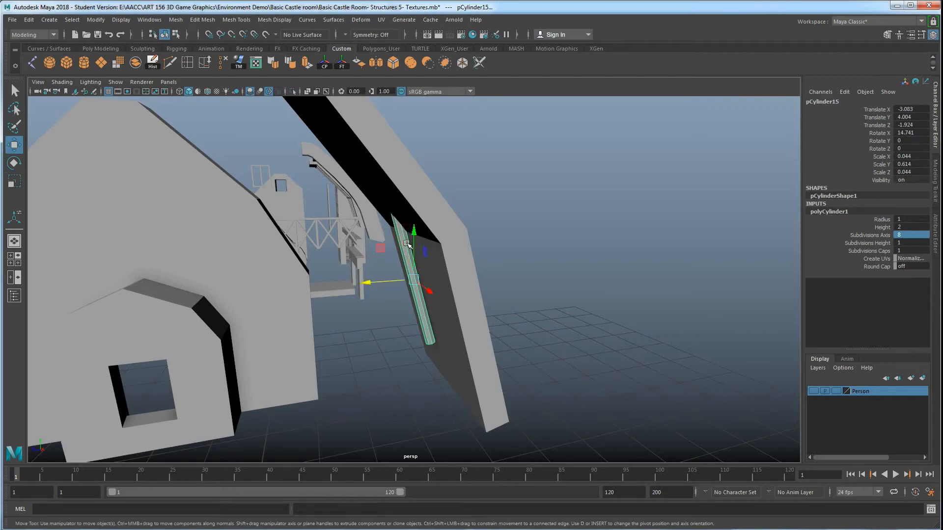
{"action": "key", "text": "w"}
{"action": "left_click_drag", "start_coordinate": [403, 245], "coordinate": [473, 276]}
- Lengthen the cylinder to a Y scale of about 0.71 and fit it against the lower panel at about Y 3.68, Z -2.05
{"action": "key", "text": "r"}
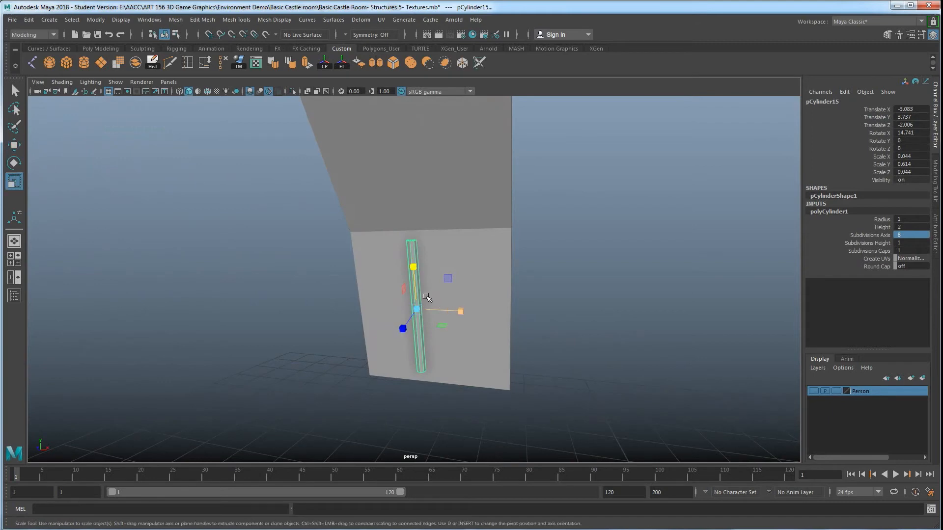
{"action": "left_click_drag", "start_coordinate": [416, 268], "coordinate": [369, 297]}
{"action": "key", "text": "w"}
{"action": "left_click_drag", "start_coordinate": [385, 334], "coordinate": [392, 337]}
{"action": "mouse_move", "coordinate": [392, 338]}
{"action": "left_mouse_down", "text": "alt"}
{"action": "mouse_move", "coordinate": [428, 341]}
{"action": "mouse_move", "coordinate": [389, 346]}
{"action": "left_mouse_up", "text": "alt"}
{"action": "left_click_drag", "start_coordinate": [406, 345], "coordinate": [410, 324], "text": "alt"}
{"action": "right_click_drag", "start_coordinate": [406, 227], "coordinate": [410, 254]}
{"action": "mouse_move", "coordinate": [410, 253]}
{"action": "left_mouse_down", "text": "alt"}
{"action": "mouse_move", "coordinate": [435, 305]}
{"action": "mouse_move", "coordinate": [423, 290]}
{"action": "mouse_move", "coordinate": [395, 290]}
{"action": "mouse_move", "coordinate": [413, 266]}
{"action": "left_mouse_up", "text": "alt"}
{"action": "right_click_drag", "start_coordinate": [413, 265], "coordinate": [427, 255]}
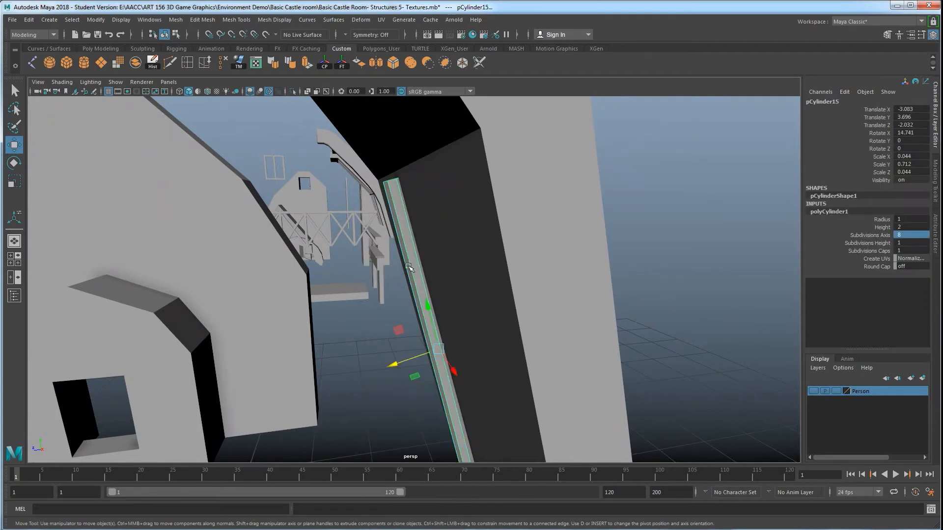
{"action": "left_click_drag", "start_coordinate": [399, 354], "coordinate": [400, 363]}
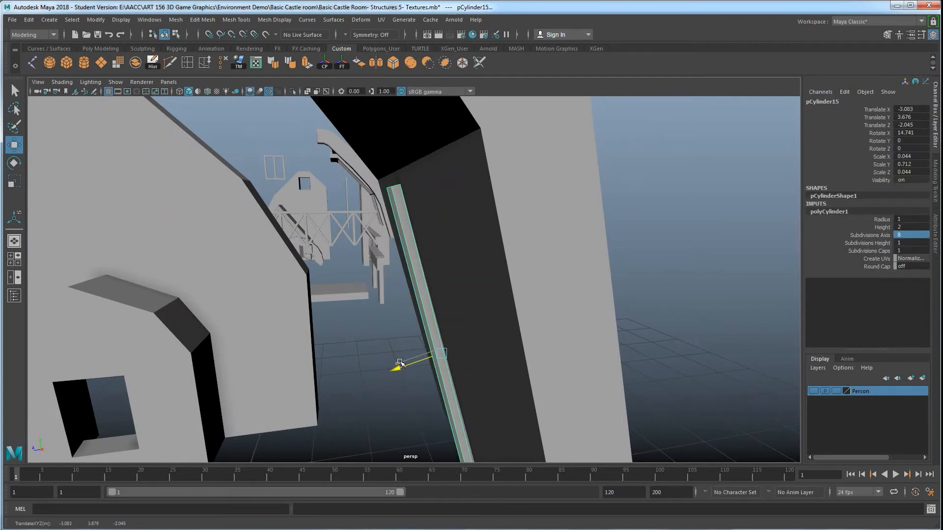
- Select the half of the cylinder's faces hidden against the panel in wireframe face mode and delete them
{"action": "left_click_drag", "start_coordinate": [469, 329], "coordinate": [466, 332], "text": "alt"}
{"action": "right_click_drag", "start_coordinate": [416, 298], "coordinate": [435, 301]}
{"action": "key", "text": "4"}
{"action": "key", "text": "f"}
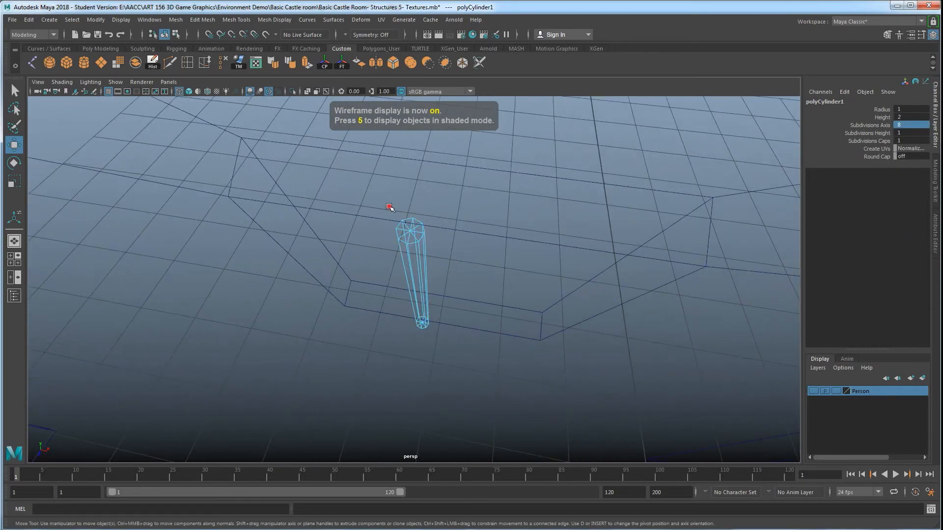
{"action": "left_click_drag", "start_coordinate": [423, 222], "coordinate": [431, 227]}
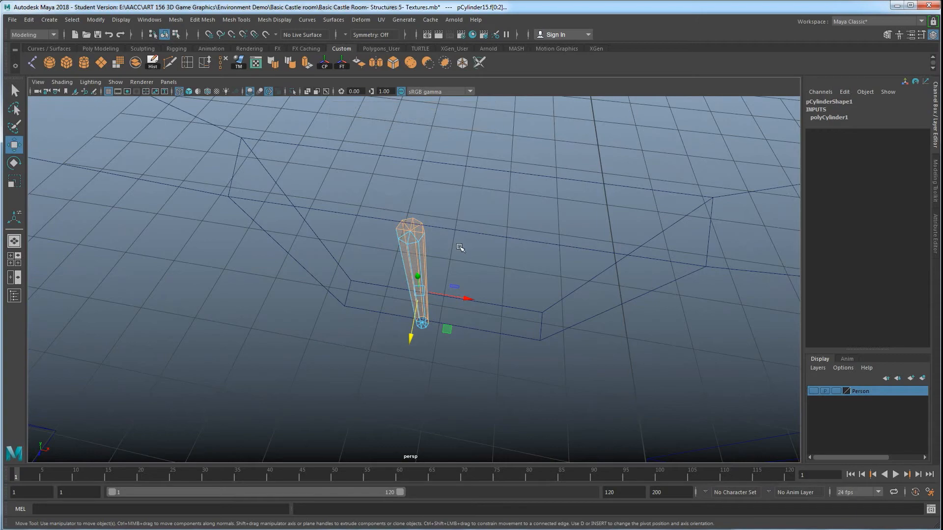
{"action": "left_click", "coordinate": [461, 248]}
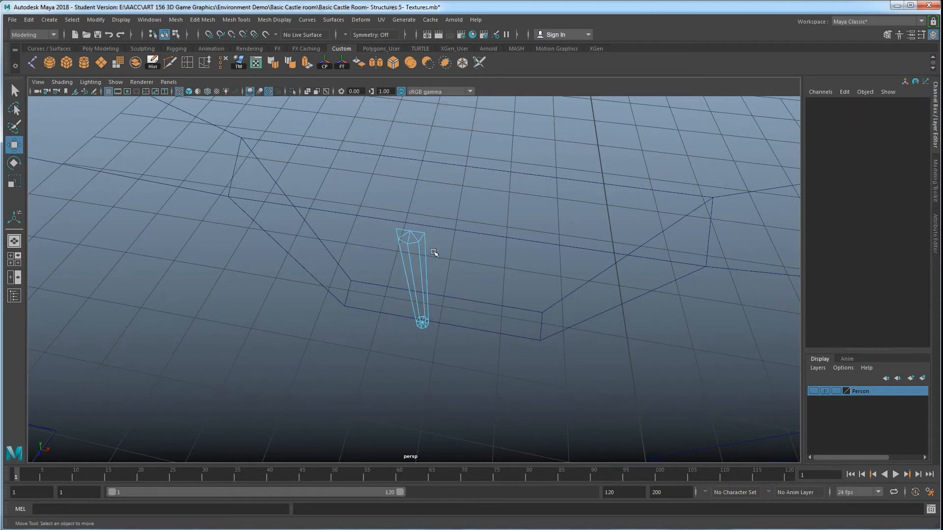
- Delete the remaining hidden faces at the cylinder's lower end and return to object mode in shaded display
{"action": "left_click_drag", "start_coordinate": [455, 318], "coordinate": [422, 306], "text": "alt"}
{"action": "middle_click_drag", "start_coordinate": [423, 307], "coordinate": [415, 181], "text": "alt"}
{"action": "left_click_drag", "start_coordinate": [460, 262], "coordinate": [373, 278], "text": "alt"}
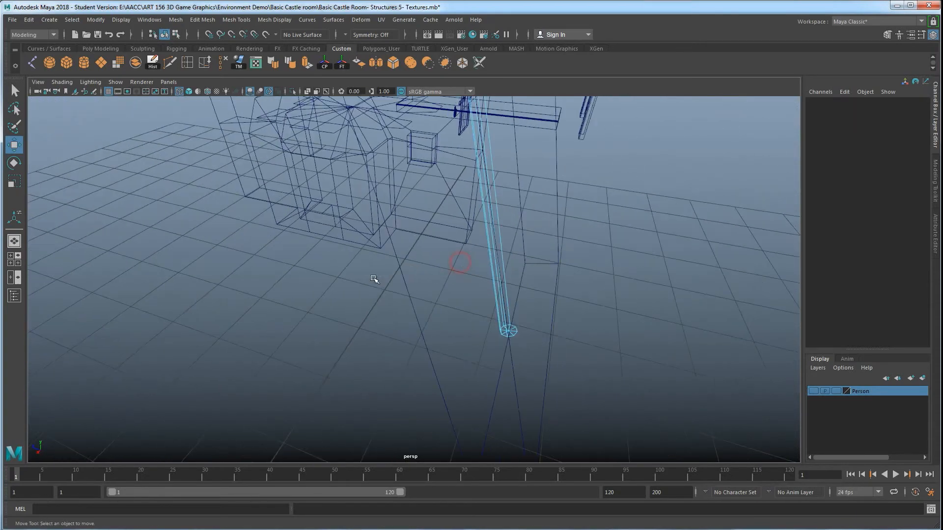
{"action": "left_click_drag", "start_coordinate": [514, 326], "coordinate": [513, 325]}
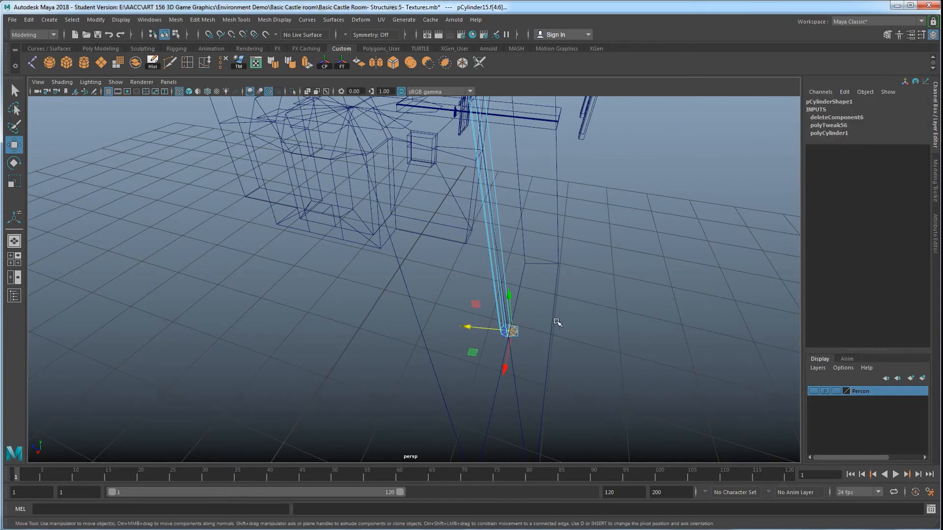
{"action": "key", "text": "Delete"}
{"action": "right_click_drag", "start_coordinate": [494, 269], "coordinate": [513, 257]}
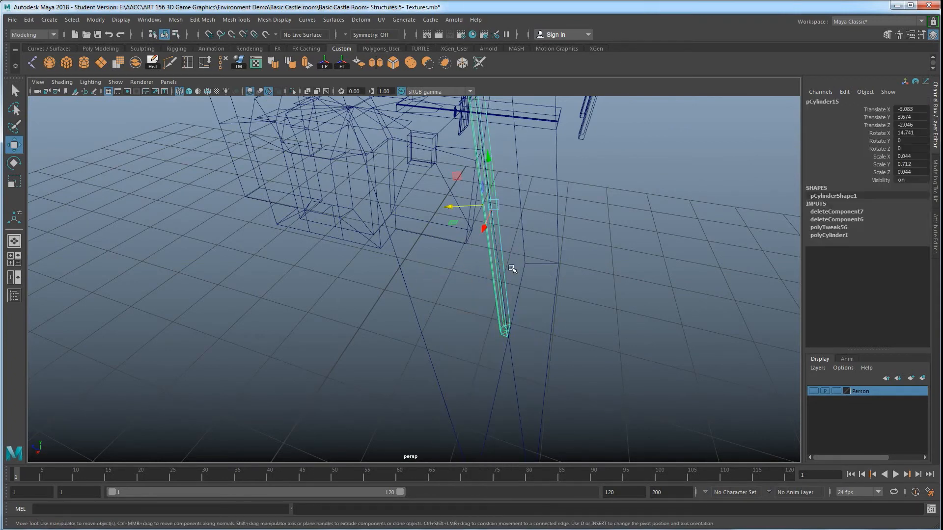
{"action": "key", "text": "5"}
- Tilt the trim strip to about 15.1 degrees in X and fit it against the lower panel at about Y 3.71, Z -2.04
{"action": "mouse_move", "coordinate": [485, 291]}
{"action": "left_mouse_down", "text": "alt"}
{"action": "mouse_move", "coordinate": [503, 289]}
{"action": "mouse_move", "coordinate": [501, 334]}
{"action": "mouse_move", "coordinate": [413, 233]}
{"action": "left_mouse_up", "text": "alt"}
{"action": "left_click_drag", "start_coordinate": [386, 286], "coordinate": [256, 224]}
{"action": "key", "text": "e"}
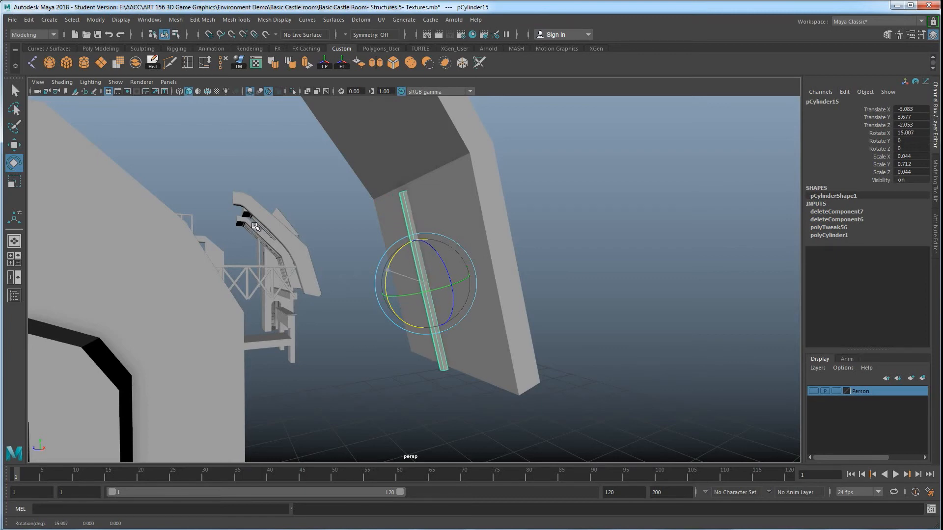
{"action": "key", "text": "w"}
{"action": "left_click_drag", "start_coordinate": [258, 242], "coordinate": [409, 234], "text": "alt"}
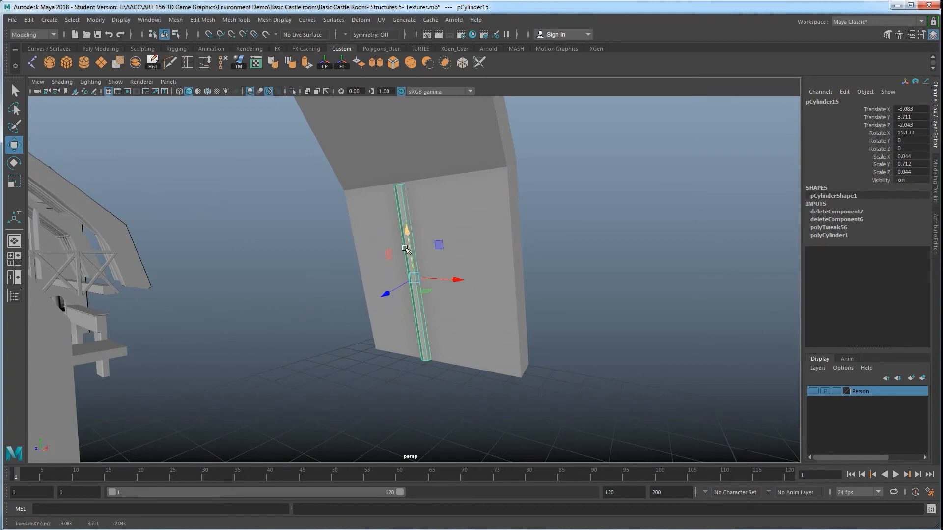
- Duplicate the trim strip three times and space the copies along X across the lower panel, the last at about X -2.52
{"action": "key", "text": "ctrl+d"}
{"action": "left_click_drag", "start_coordinate": [455, 279], "coordinate": [547, 282]}
{"action": "key", "text": "ctrl+d"}
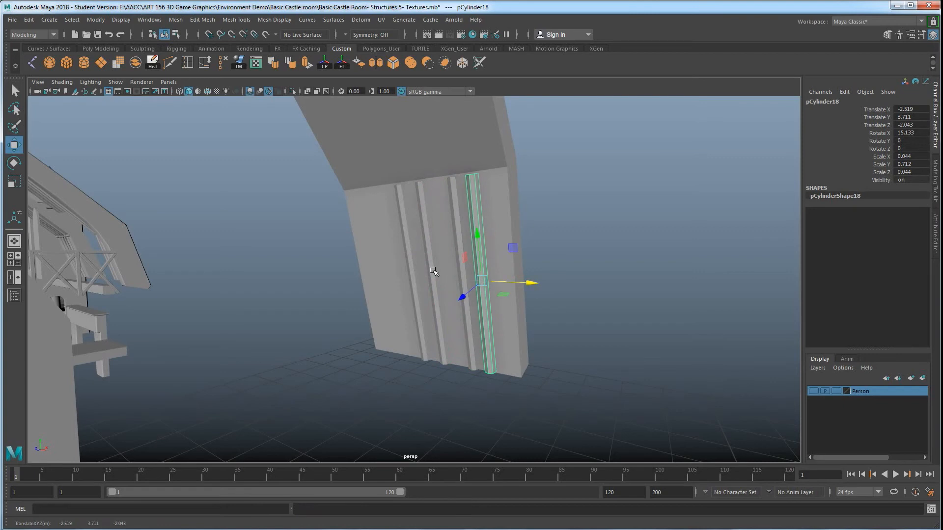
{"action": "left_click", "coordinate": [402, 269]}
{"action": "left_click", "coordinate": [604, 245]}
- Examine the geometry of the trim strips on the finished ceiling section and where they meet the crossbeam
{"action": "mouse_move", "coordinate": [604, 244]}
{"action": "left_mouse_down", "text": "alt"}
{"action": "mouse_move", "coordinate": [515, 294]}
{"action": "mouse_move", "coordinate": [449, 310]}
{"action": "mouse_move", "coordinate": [532, 310]}
{"action": "mouse_move", "coordinate": [430, 305]}
{"action": "mouse_move", "coordinate": [305, 278]}
{"action": "mouse_move", "coordinate": [490, 265]}
{"action": "left_mouse_up", "text": "alt"}
{"action": "left_click_drag", "start_coordinate": [405, 280], "coordinate": [421, 249], "text": "alt"}
{"action": "left_click", "coordinate": [215, 262]}
{"action": "key", "text": "f"}
{"action": "right_click_drag", "start_coordinate": [436, 241], "coordinate": [437, 261]}
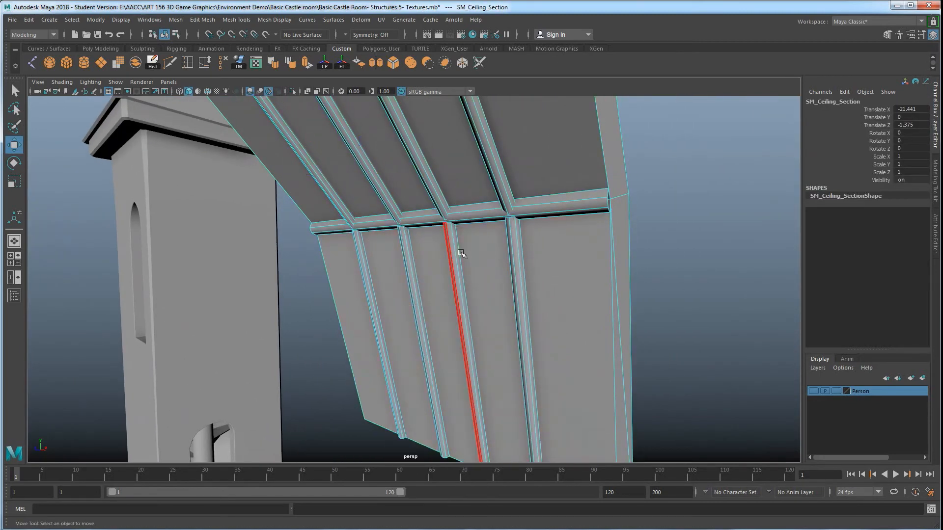
{"action": "double_click", "coordinate": [452, 248]}
{"action": "left_click_drag", "start_coordinate": [461, 276], "coordinate": [383, 388], "text": "alt"}
{"action": "left_click_drag", "start_coordinate": [383, 388], "coordinate": [378, 236], "text": "alt"}
{"action": "key", "text": "ctrl+z"}
{"action": "left_click_drag", "start_coordinate": [390, 271], "coordinate": [439, 272], "text": "alt"}
{"action": "right_click_drag", "start_coordinate": [489, 198], "coordinate": [489, 198]}
{"action": "key", "text": "f"}
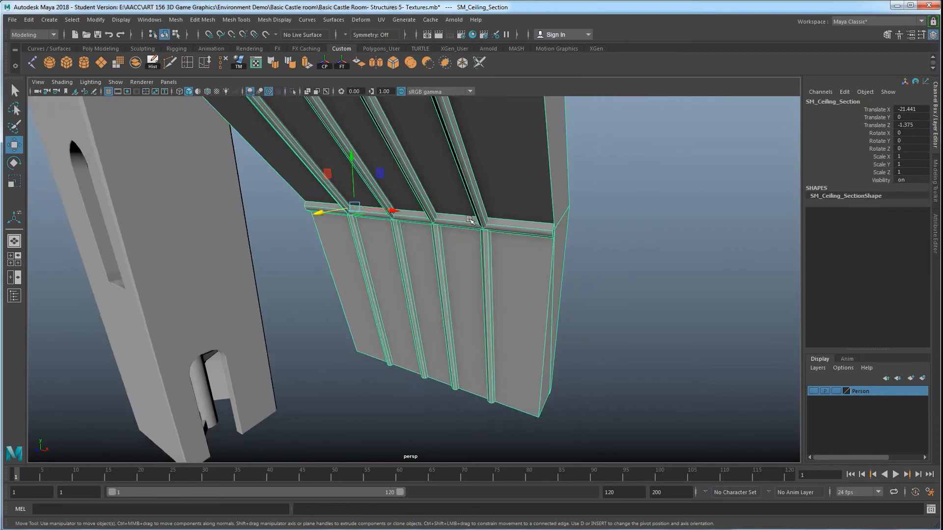
{"action": "scroll", "coordinate": [469, 224], "scroll_direction": "down", "scroll_amount": 2}
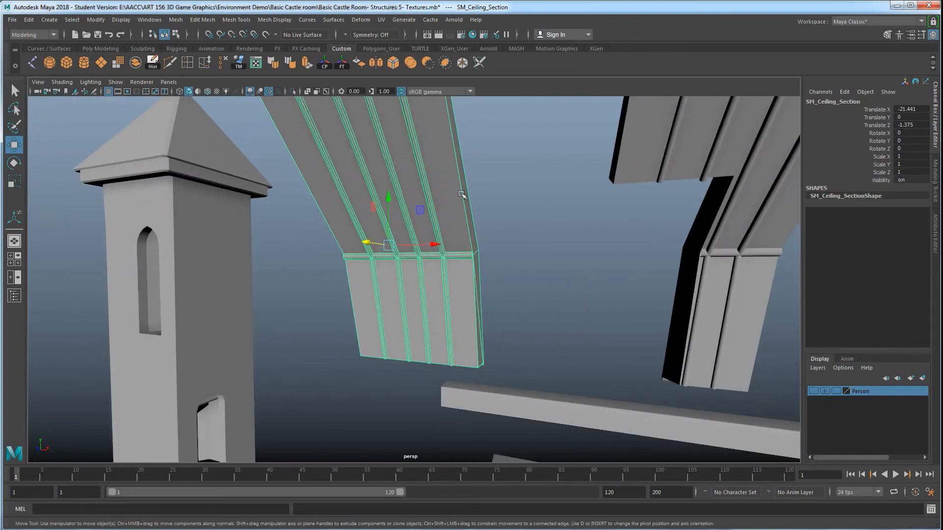
{"action": "scroll", "coordinate": [520, 224], "scroll_direction": "down", "scroll_amount": 5}
- Combine the half-roof piece and its four trim strips into a single mesh
{"action": "left_click_drag", "start_coordinate": [594, 235], "coordinate": [558, 254], "text": "alt"}
{"action": "left_click_drag", "start_coordinate": [568, 198], "coordinate": [733, 304]}
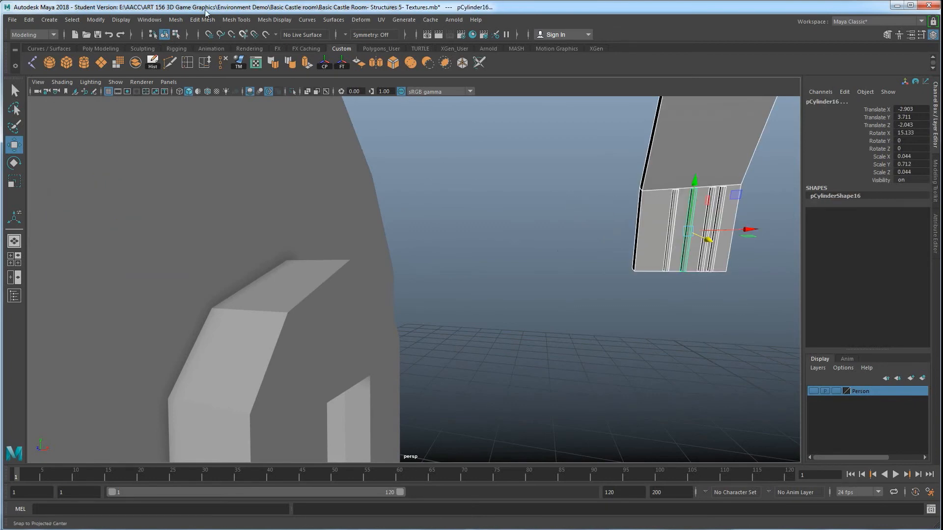
{"action": "left_click", "coordinate": [175, 20]}
{"action": "left_click", "coordinate": [191, 56]}
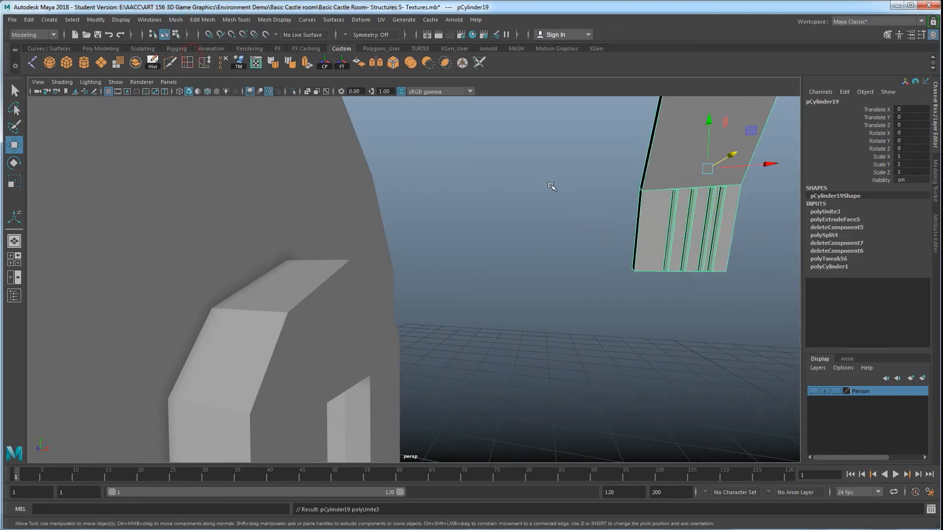
- Move the combined roof piece to about X -3.63, Y 1.75, Z 0.23
{"action": "scroll", "coordinate": [567, 197], "scroll_direction": "down", "scroll_amount": 5}
{"action": "left_click_drag", "start_coordinate": [492, 228], "coordinate": [469, 205], "text": "alt"}
{"action": "left_click", "coordinate": [469, 204]}
{"action": "left_click", "coordinate": [558, 262]}
{"action": "left_click_drag", "start_coordinate": [555, 283], "coordinate": [461, 238]}
{"action": "middle_click_drag", "start_coordinate": [376, 258], "coordinate": [604, 287], "text": "alt"}
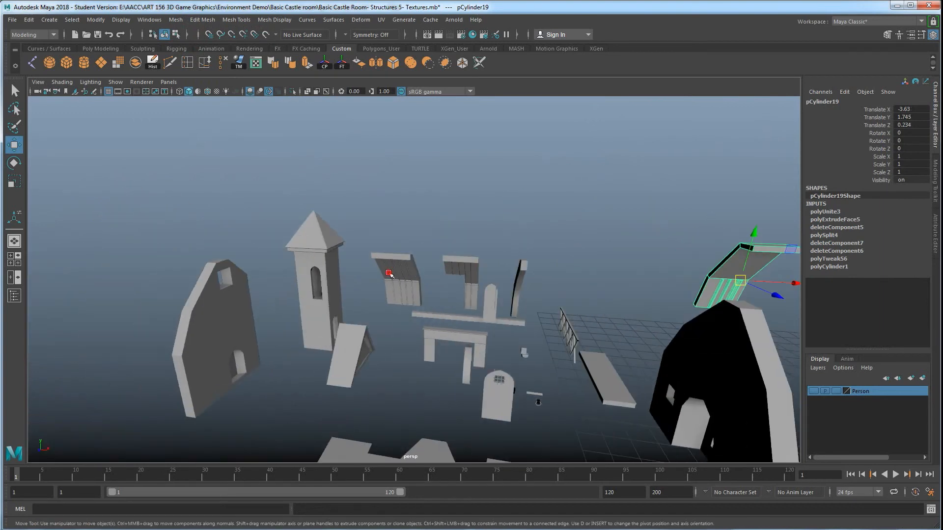
- Separate the finished ceiling section into its component meshes and select one of its upper trim strips in object mode
{"action": "left_click", "coordinate": [390, 274]}
{"action": "scroll", "coordinate": [395, 274], "scroll_direction": "up", "scroll_amount": 5}
{"action": "left_click", "coordinate": [172, 22]}
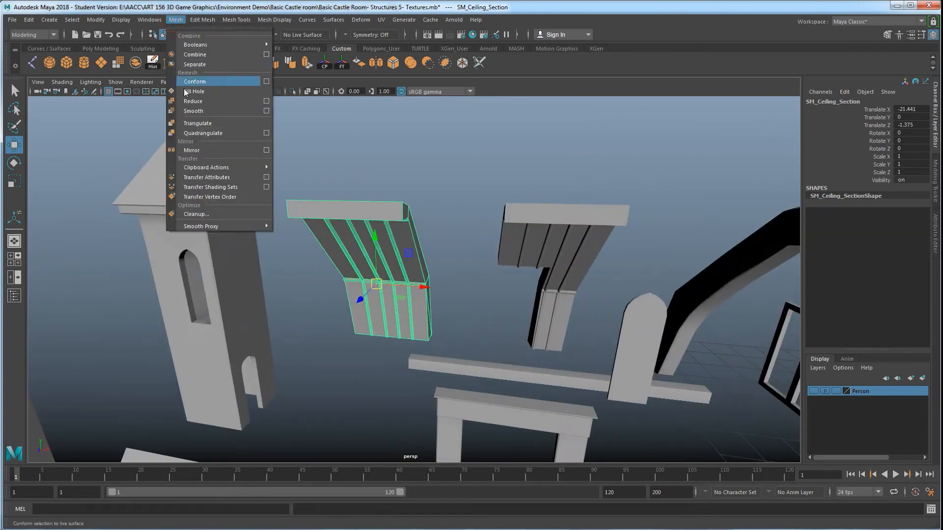
{"action": "left_click", "coordinate": [199, 63]}
{"action": "scroll", "coordinate": [376, 305], "scroll_direction": "up", "scroll_amount": 5}
{"action": "right_click", "coordinate": [374, 272]}
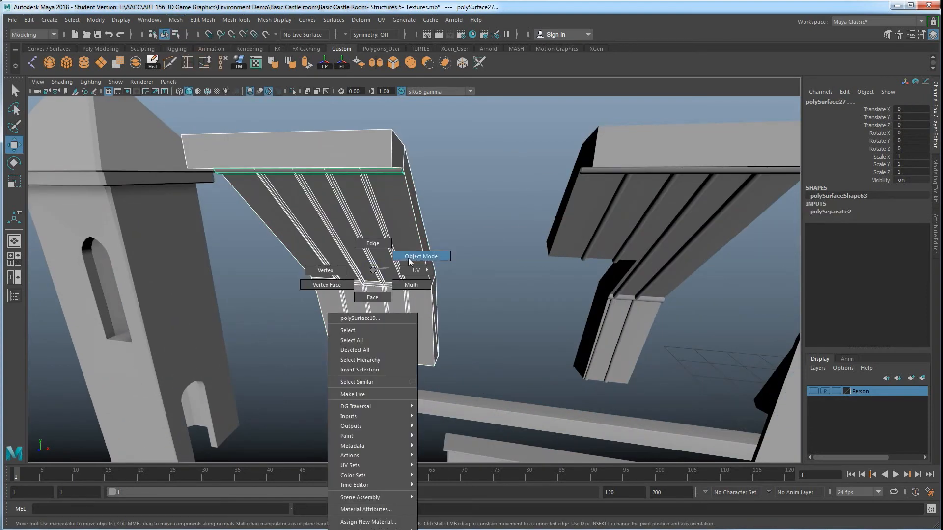
{"action": "left_click", "coordinate": [466, 228]}
{"action": "left_click", "coordinate": [367, 254]}
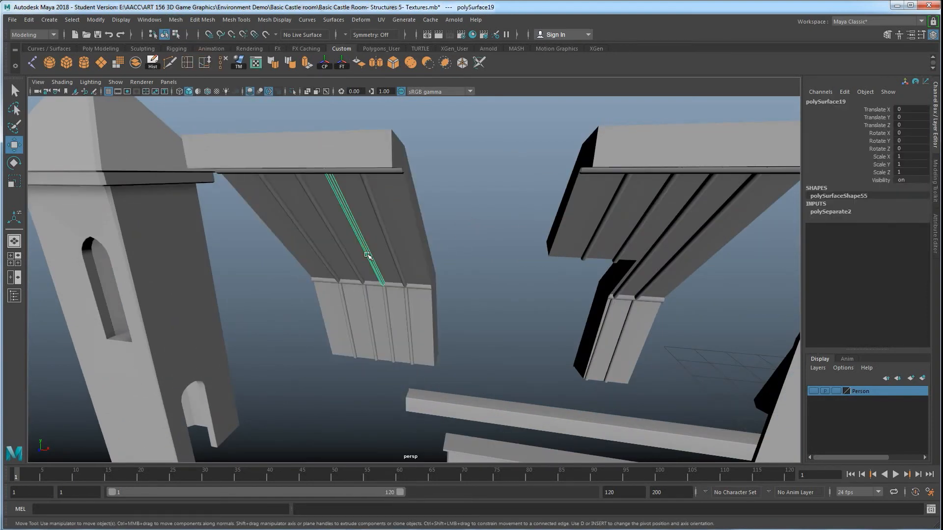
- Move several trim strips away from the separated ceiling section to show them as individual pieces
{"action": "left_click_drag", "start_coordinate": [371, 273], "coordinate": [466, 284], "text": "alt"}
{"action": "left_click_drag", "start_coordinate": [653, 274], "coordinate": [401, 413], "text": "alt"}
{"action": "left_click", "coordinate": [419, 216]}
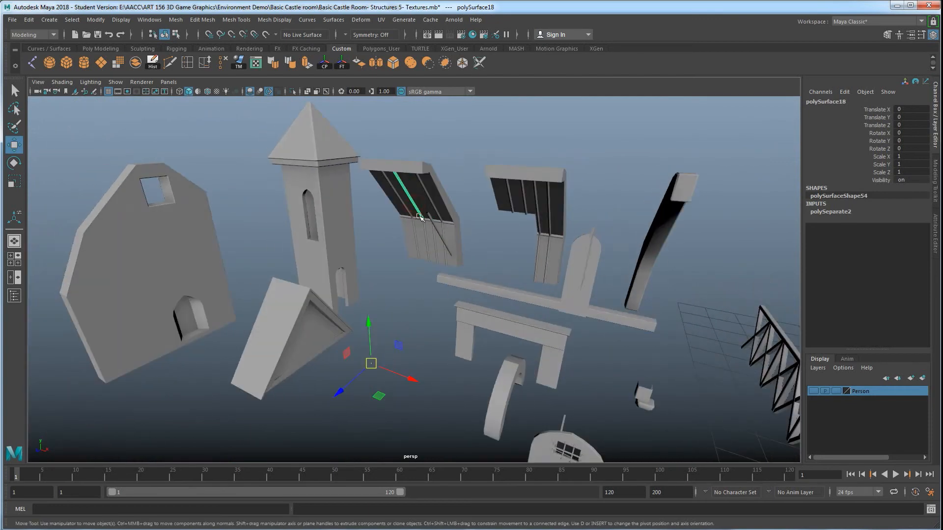
{"action": "left_click_drag", "start_coordinate": [371, 363], "coordinate": [345, 396]}
{"action": "left_click", "coordinate": [417, 218]}
{"action": "scroll", "coordinate": [422, 282], "scroll_direction": "up", "scroll_amount": 4}
{"action": "left_click_drag", "start_coordinate": [434, 252], "coordinate": [461, 175], "text": "alt"}
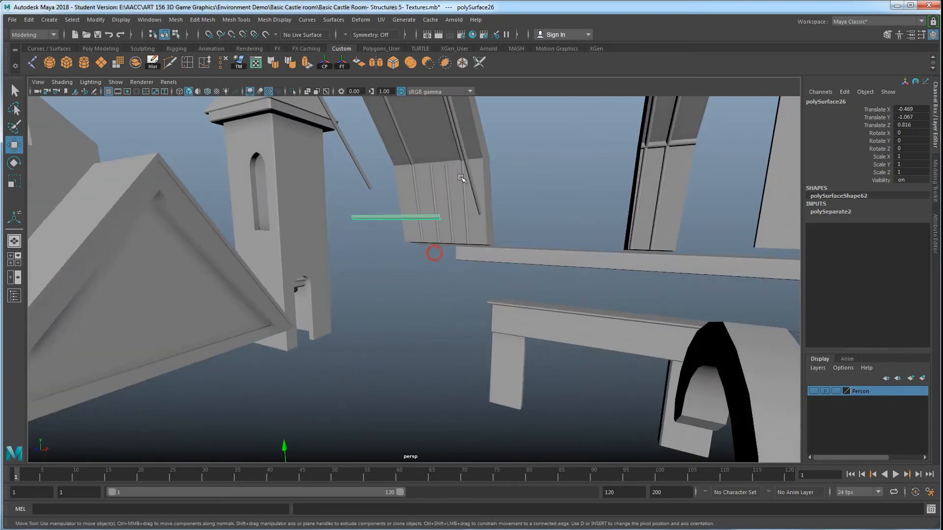
- Examine the wooden wall support, the combined roof piece and the other modular pieces laid out around the scene
{"action": "scroll", "coordinate": [442, 233], "scroll_direction": "down", "scroll_amount": 3}
{"action": "scroll", "coordinate": [441, 257], "scroll_direction": "up", "scroll_amount": 2}
{"action": "left_click_drag", "start_coordinate": [442, 234], "coordinate": [445, 329], "text": "alt"}
{"action": "scroll", "coordinate": [441, 258], "scroll_direction": "down", "scroll_amount": 3}
{"action": "scroll", "coordinate": [442, 260], "scroll_direction": "down", "scroll_amount": 4}
{"action": "scroll", "coordinate": [444, 329], "scroll_direction": "up", "scroll_amount": 3}
{"action": "scroll", "coordinate": [444, 329], "scroll_direction": "up", "scroll_amount": 5}
{"action": "middle_click_drag", "start_coordinate": [456, 334], "coordinate": [456, 260], "text": "alt"}
{"action": "scroll", "coordinate": [456, 261], "scroll_direction": "down", "scroll_amount": 4}
{"action": "left_click_drag", "start_coordinate": [459, 305], "coordinate": [483, 259], "text": "alt"}
{"action": "left_click", "coordinate": [485, 261]}
{"action": "scroll", "coordinate": [488, 266], "scroll_direction": "up", "scroll_amount": 3}
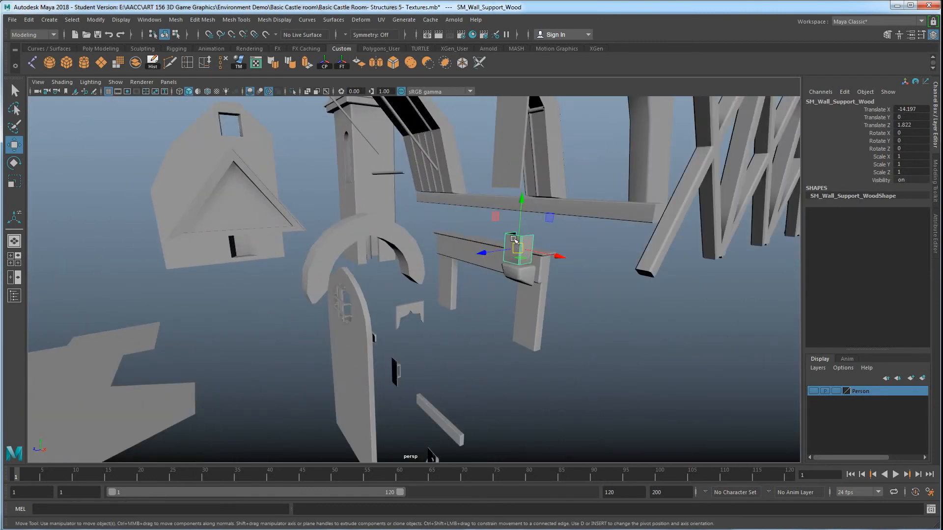
{"action": "left_click_drag", "start_coordinate": [528, 280], "coordinate": [524, 287]}
{"action": "scroll", "coordinate": [483, 276], "scroll_direction": "down", "scroll_amount": 4}
{"action": "left_click_drag", "start_coordinate": [442, 277], "coordinate": [467, 283], "text": "alt"}
{"action": "left_click_drag", "start_coordinate": [580, 255], "coordinate": [497, 231], "text": "alt"}
{"action": "scroll", "coordinate": [549, 196], "scroll_direction": "down", "scroll_amount": 3}
{"action": "left_click", "coordinate": [551, 195]}
{"action": "scroll", "coordinate": [567, 246], "scroll_direction": "down", "scroll_amount": 2}
{"action": "left_click", "coordinate": [428, 183]}
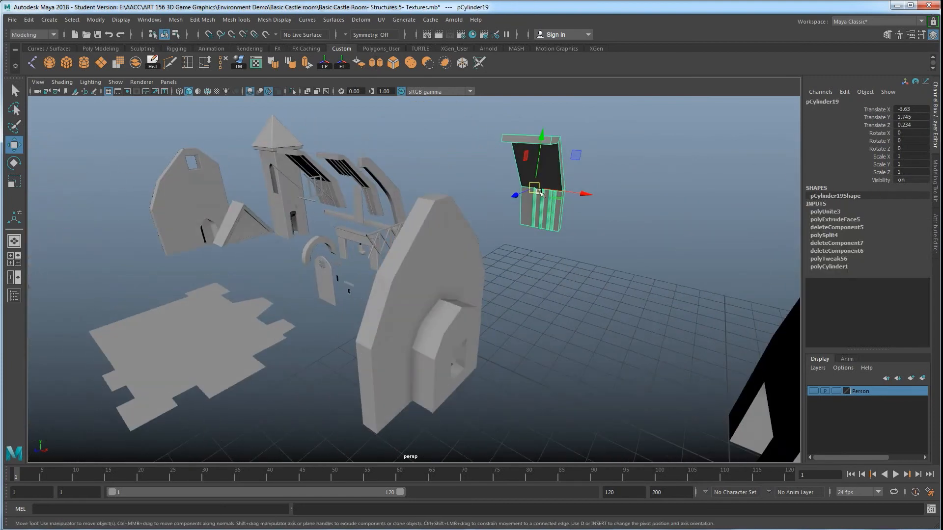
- Select all the laid-out modular castle pieces and set their X, Y and Z translation to 0 to assemble the room
{"action": "left_click_drag", "start_coordinate": [384, 242], "coordinate": [432, 278], "text": "alt"}
{"action": "scroll", "coordinate": [420, 226], "scroll_direction": "down", "scroll_amount": 5}
{"action": "left_click_drag", "start_coordinate": [248, 185], "coordinate": [468, 337]}
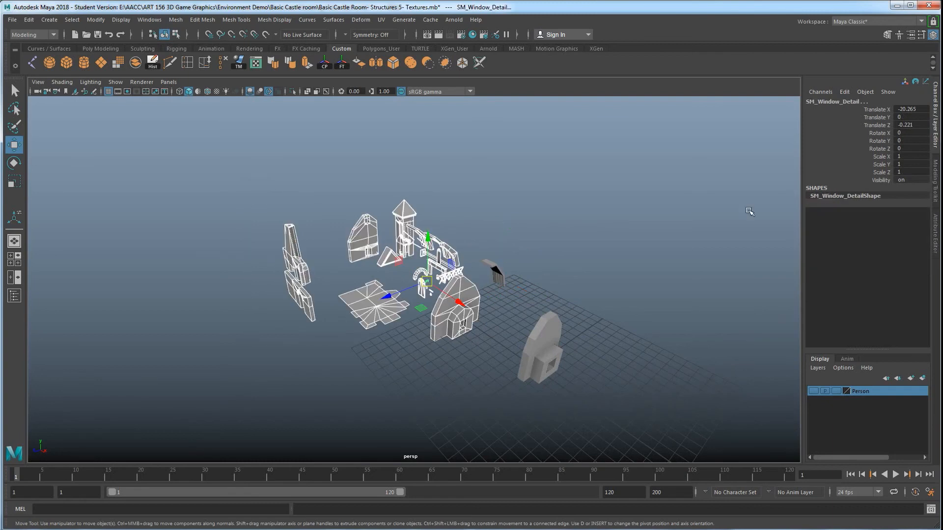
{"action": "left_click_drag", "start_coordinate": [920, 108], "coordinate": [920, 126]}
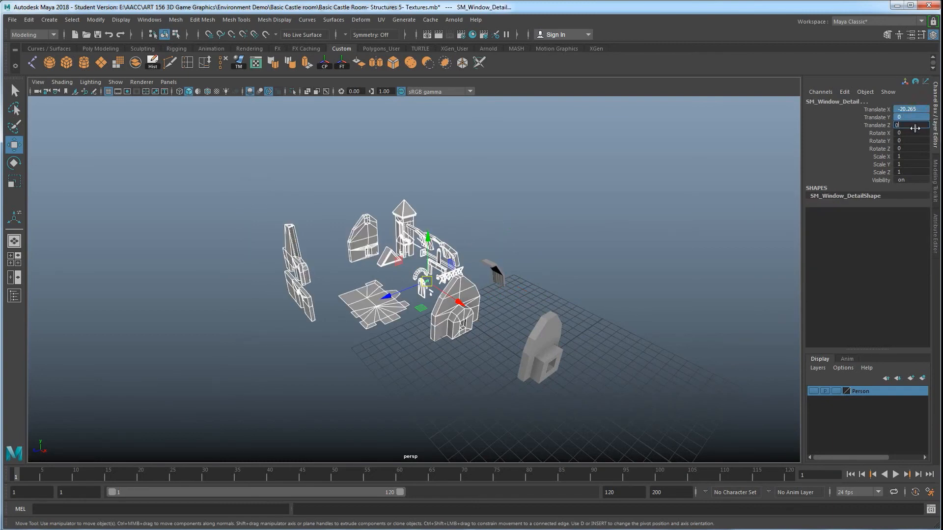
{"action": "key", "text": "Return"}
- Move the working wall mesh out of the assembled room to about X -7.1, Y 1.4, Z 8.2
{"action": "middle_click_drag", "start_coordinate": [597, 360], "coordinate": [544, 310], "text": "alt"}
{"action": "scroll", "coordinate": [535, 299], "scroll_direction": "up", "scroll_amount": 6}
{"action": "left_click", "coordinate": [512, 199]}
{"action": "scroll", "coordinate": [520, 262], "scroll_direction": "down", "scroll_amount": 5}
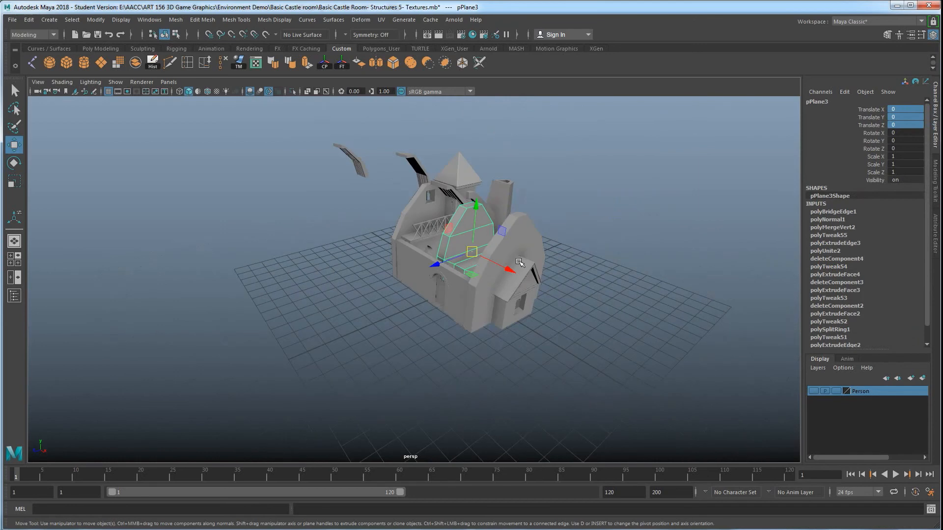
{"action": "left_click_drag", "start_coordinate": [468, 254], "coordinate": [299, 229]}
{"action": "left_click_drag", "start_coordinate": [528, 271], "coordinate": [538, 283], "text": "alt"}
{"action": "scroll", "coordinate": [537, 284], "scroll_direction": "up", "scroll_amount": 6}
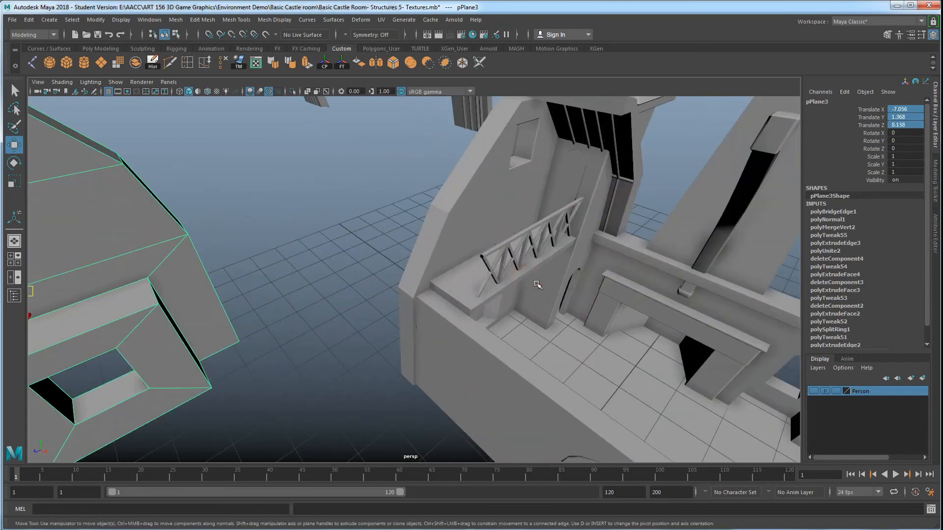
- Select the pieces of the separated ceiling section and examine the assembled castle room around them
{"action": "right_click_drag", "start_coordinate": [585, 291], "coordinate": [520, 239], "text": "alt"}
{"action": "left_click", "coordinate": [329, 129]}
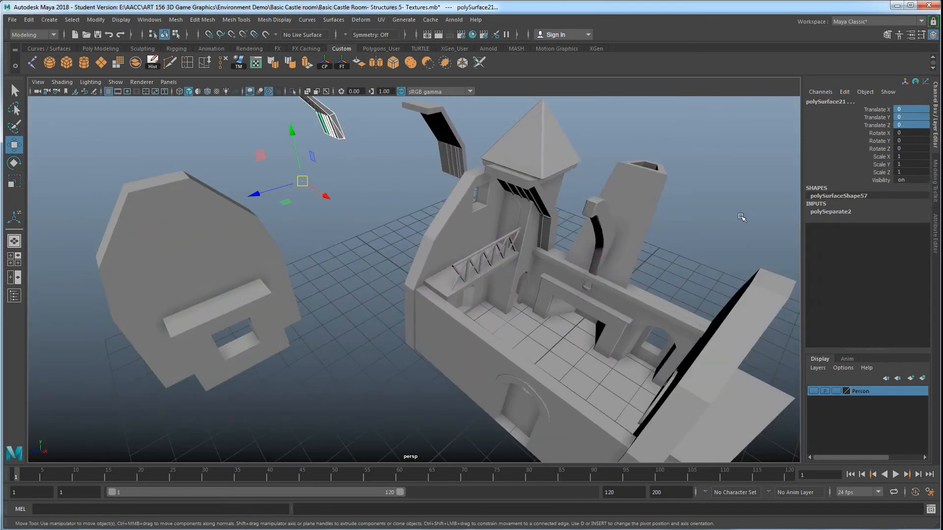
{"action": "scroll", "coordinate": [349, 232], "scroll_direction": "down", "scroll_amount": 5}
{"action": "scroll", "coordinate": [537, 326], "scroll_direction": "up", "scroll_amount": 6}
{"action": "scroll", "coordinate": [636, 320], "scroll_direction": "down", "scroll_amount": 3}
{"action": "left_click_drag", "start_coordinate": [636, 320], "coordinate": [577, 314], "text": "alt"}
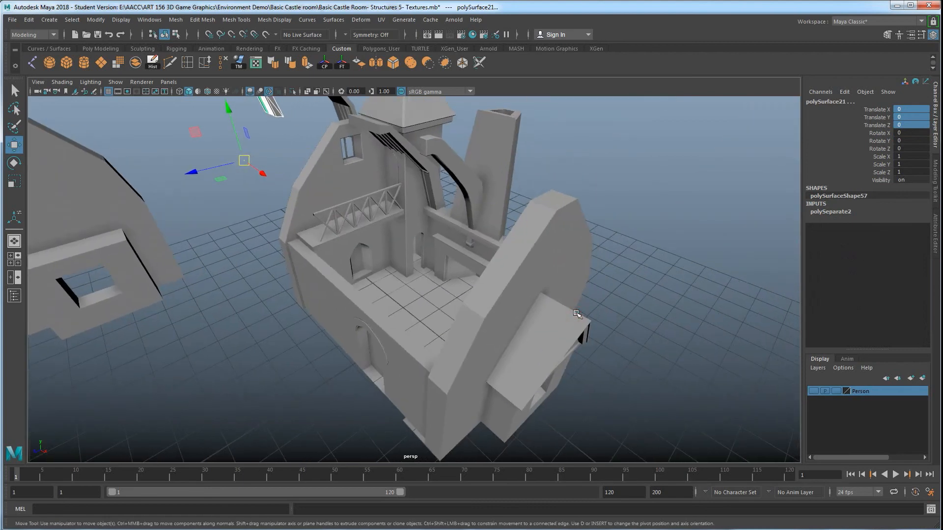
- Display the assembled room with its textures, clear the selection and examine the stone, wood and roof surfaces
{"action": "key", "text": "6"}
{"action": "left_click_drag", "start_coordinate": [565, 306], "coordinate": [563, 310], "text": "alt"}
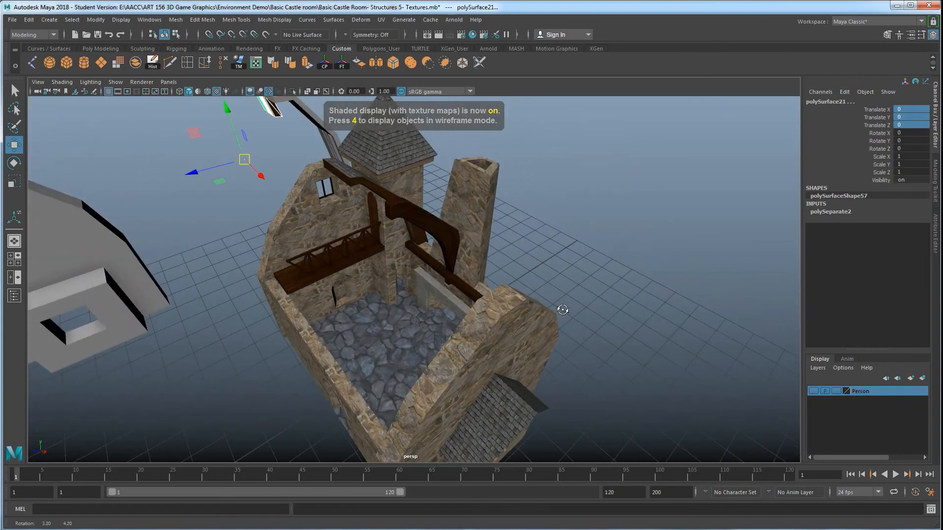
{"action": "left_click", "coordinate": [486, 346]}
{"action": "mouse_move", "coordinate": [493, 350]}
{"action": "left_mouse_down", "text": "alt"}
{"action": "mouse_move", "coordinate": [536, 344]}
{"action": "mouse_move", "coordinate": [385, 334]}
{"action": "mouse_move", "coordinate": [542, 353]}
{"action": "mouse_move", "coordinate": [506, 358]}
{"action": "left_mouse_up", "text": "alt"}
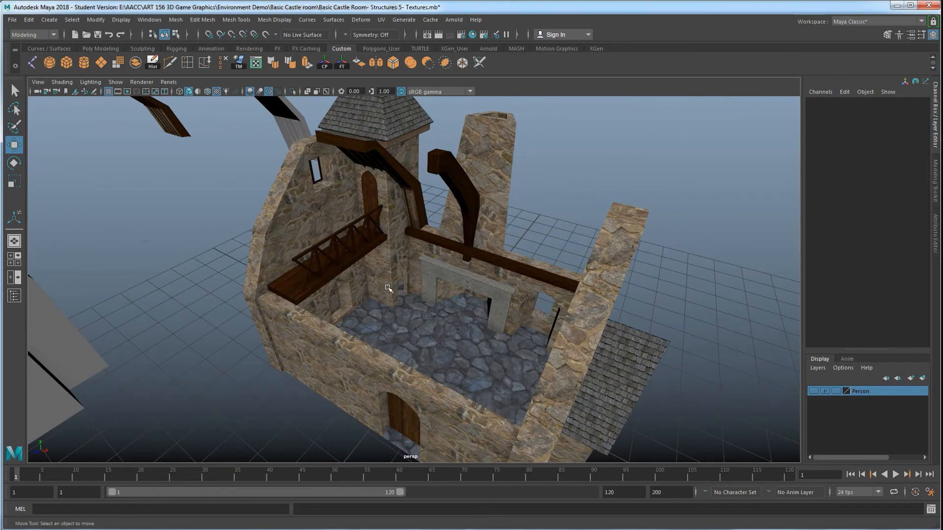
{"action": "left_click_drag", "start_coordinate": [394, 305], "coordinate": [395, 306], "text": "alt"}
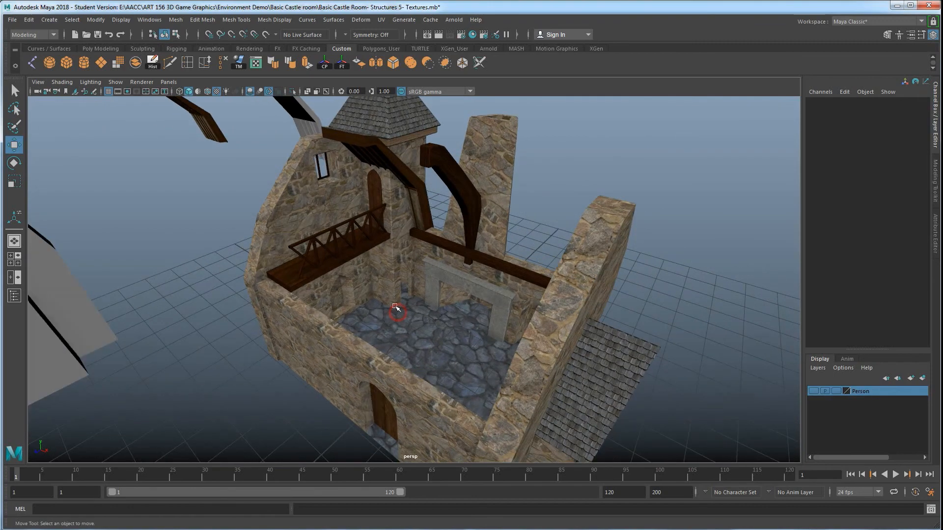
- Open the UV Editor, view the UV layouts of the castle side wall and the stone floor, and close it
{"action": "left_click", "coordinate": [381, 20]}
{"action": "left_click", "coordinate": [399, 39]}
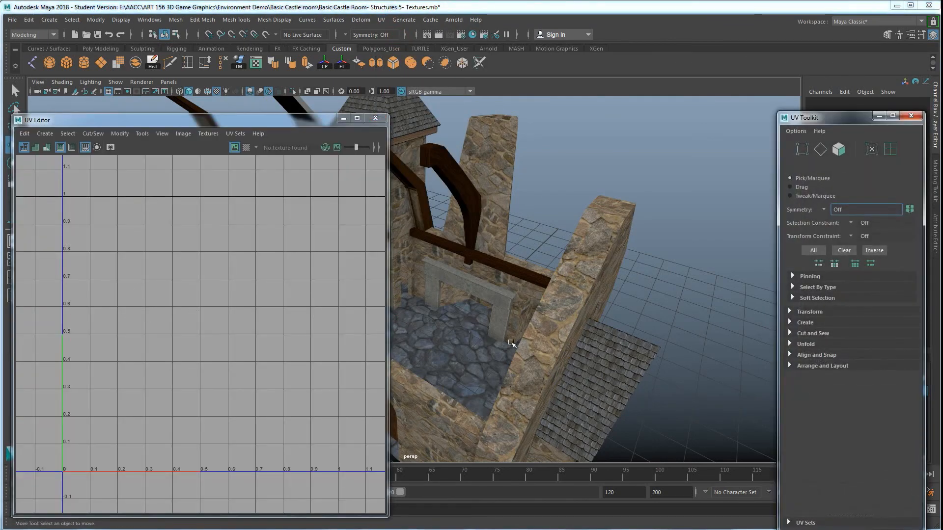
{"action": "left_click", "coordinate": [511, 343]}
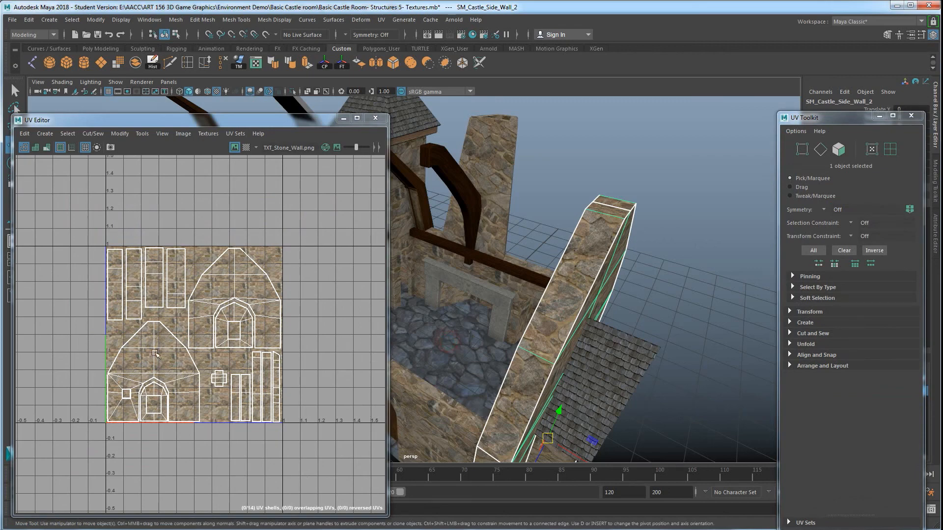
{"action": "left_click", "coordinate": [449, 342]}
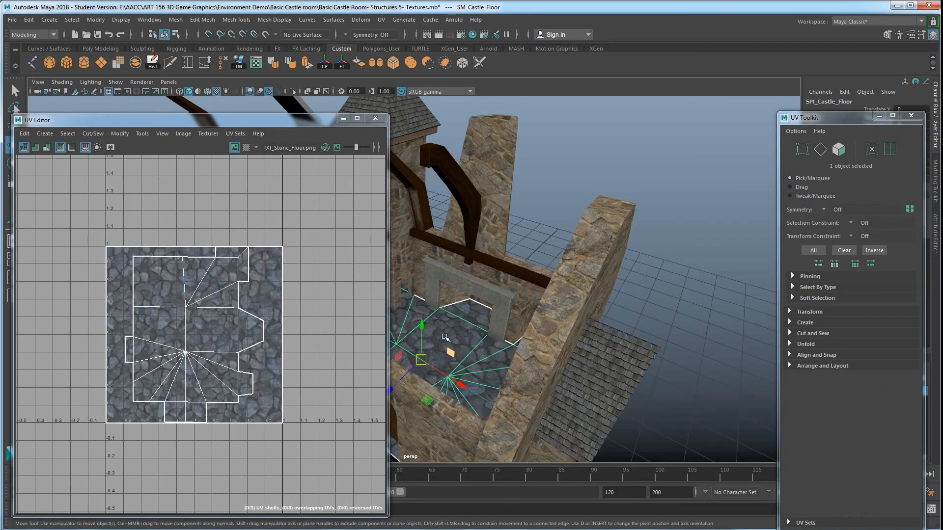
{"action": "left_click", "coordinate": [375, 121]}
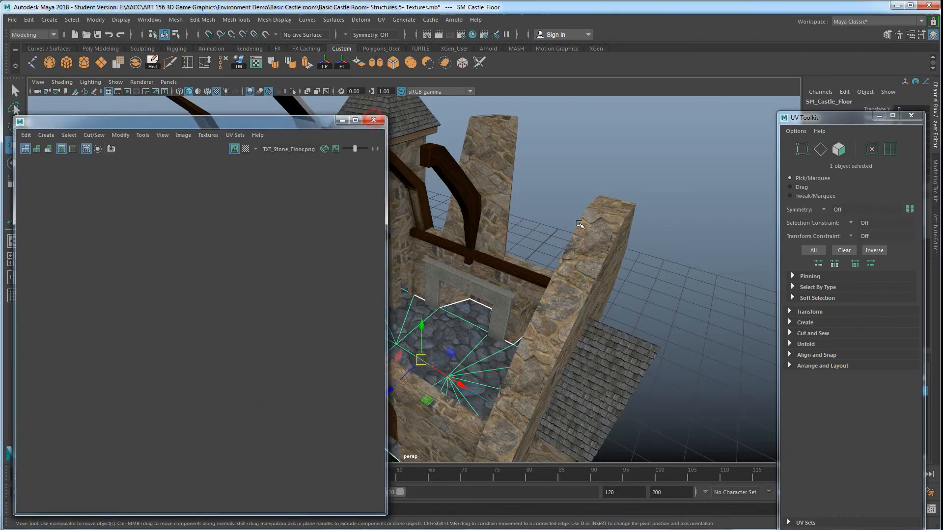
- Clear the selection and return the viewport to untextured shaded display with the whole room in view
{"action": "left_click_drag", "start_coordinate": [611, 232], "coordinate": [583, 170], "text": "alt"}
{"action": "left_click", "coordinate": [583, 171]}
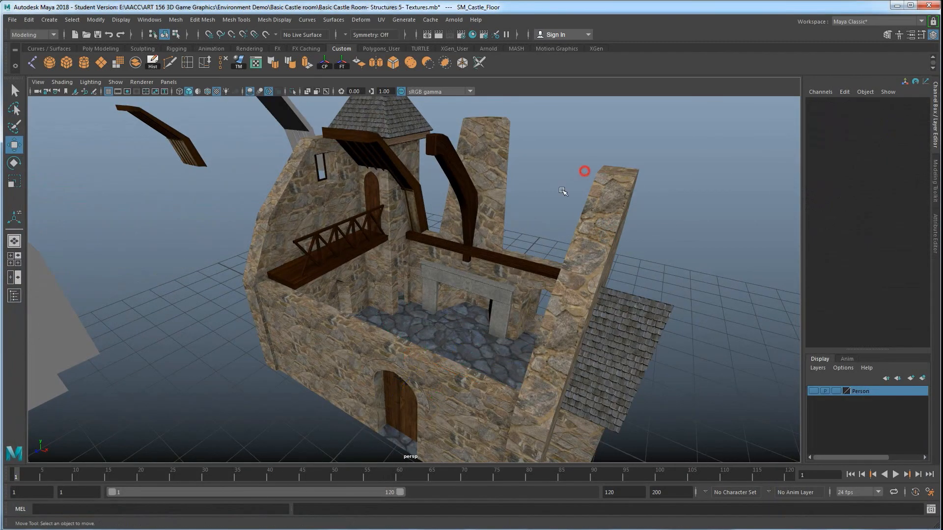
{"action": "key", "text": "5"}
{"action": "scroll", "coordinate": [455, 279], "scroll_direction": "down", "scroll_amount": 8}
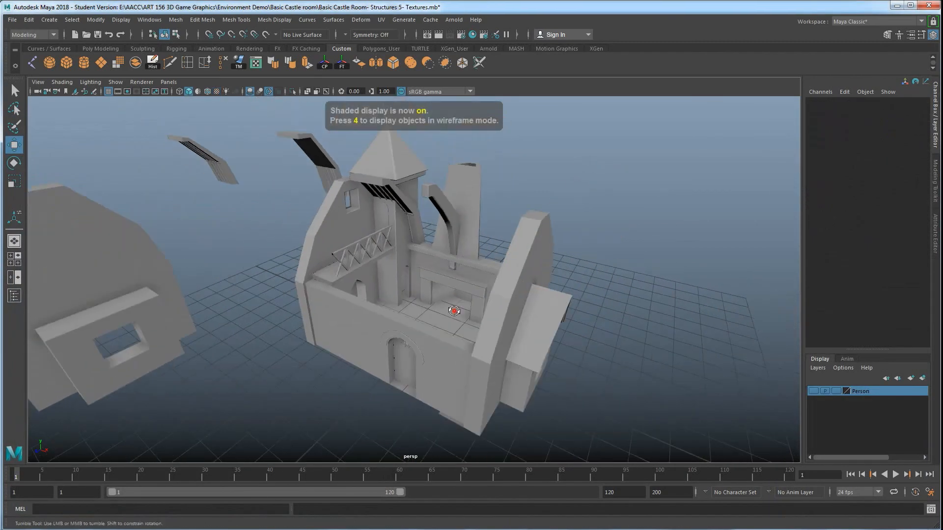